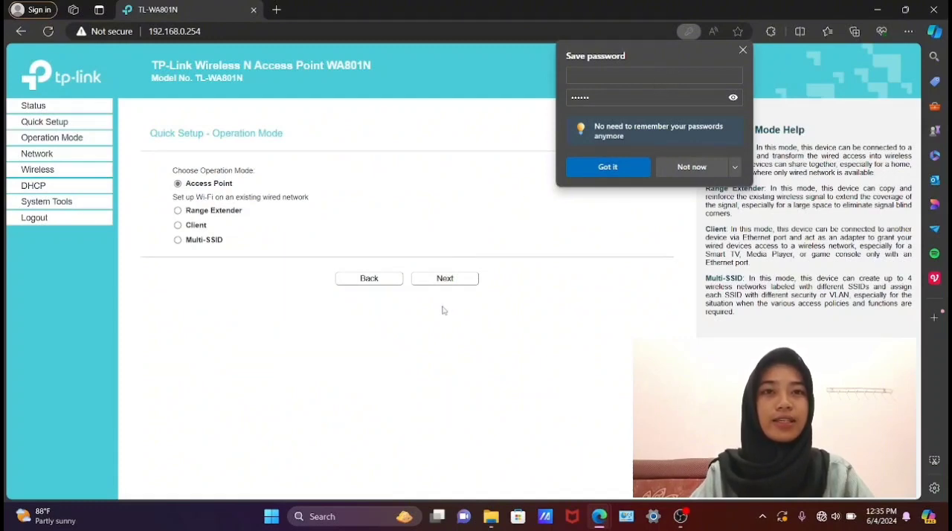
- Continue the quick setup in Access Point mode and set the wireless network name to "remed"
click(446, 279)
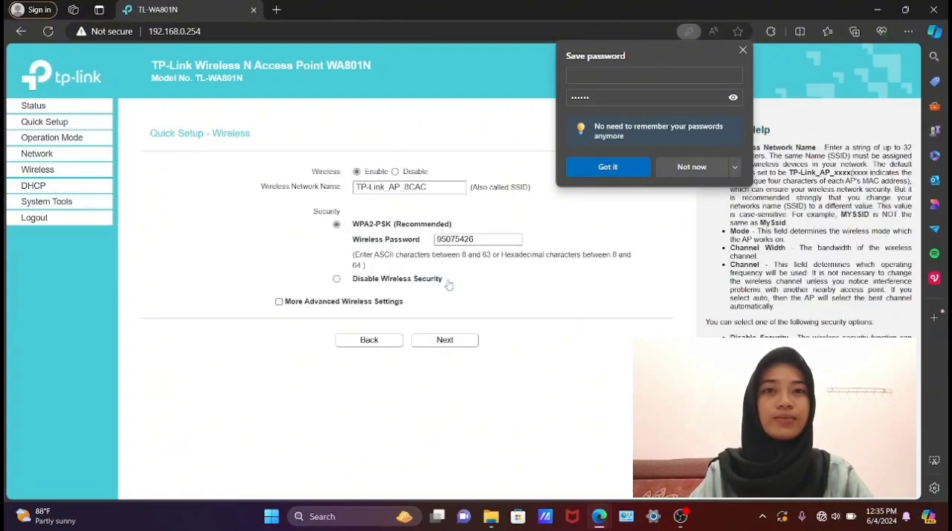
click(432, 189)
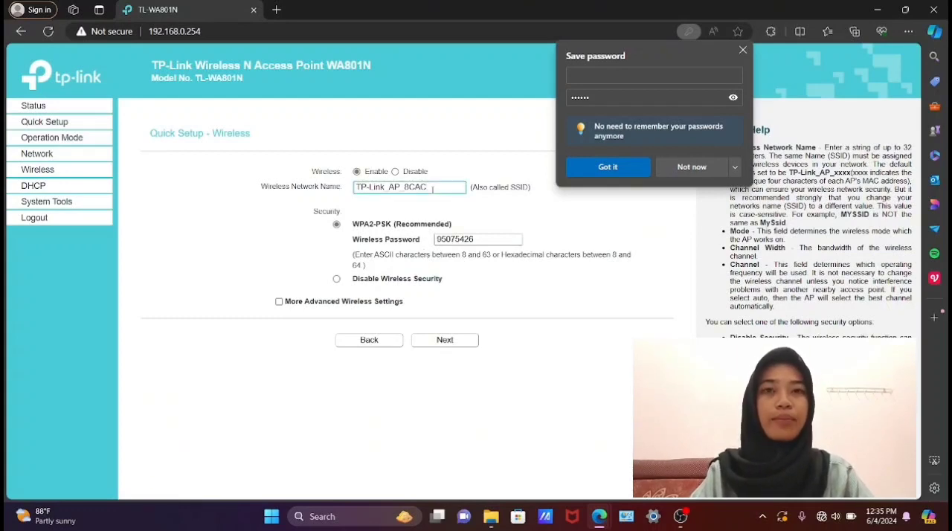
key(BackSpace)
key(BackSpace)
key(BackSpace)
key(BackSpace)
key(BackSpace)
key(BackSpace)
key(BackSpace)
key(BackSpace)
key(BackSpace)
key(BackSpace)
key(BackSpace)
key(BackSpace)
key(BackSpace)
key(BackSpace)
key(BackSpace)
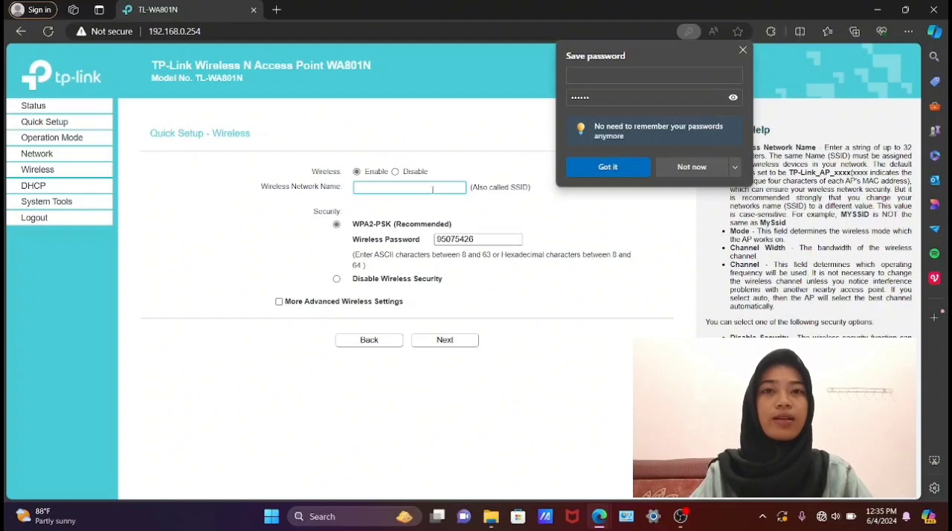
text(remed)
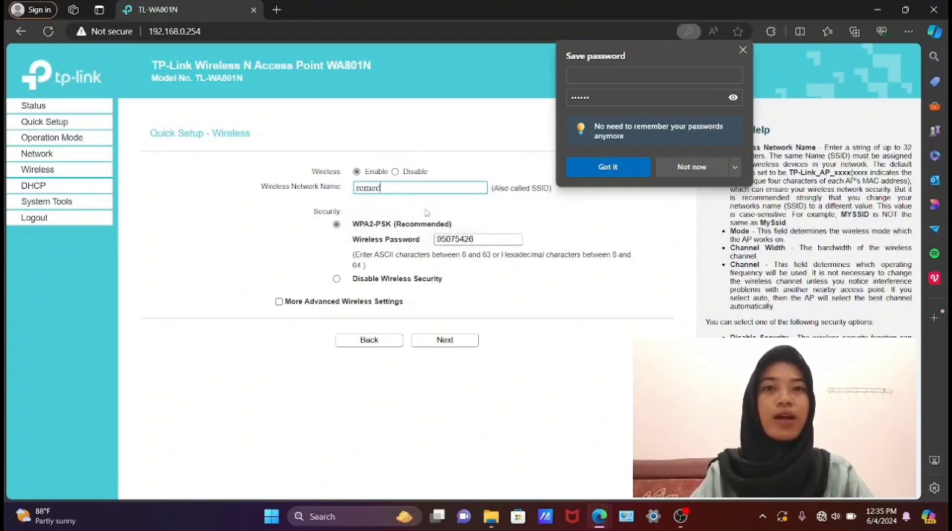
- Disable wireless security and finish the quick setup with the Smart IP (DHCP) LAN type
click(336, 279)
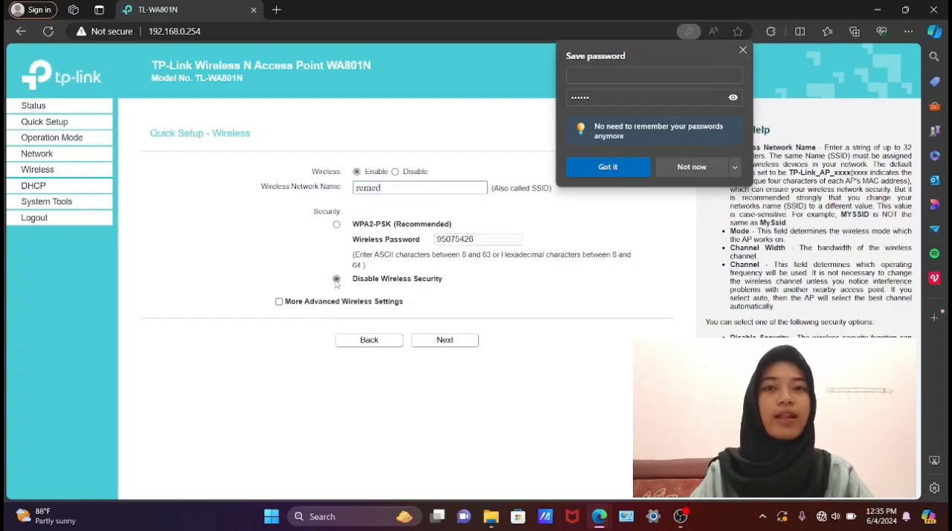
click(444, 340)
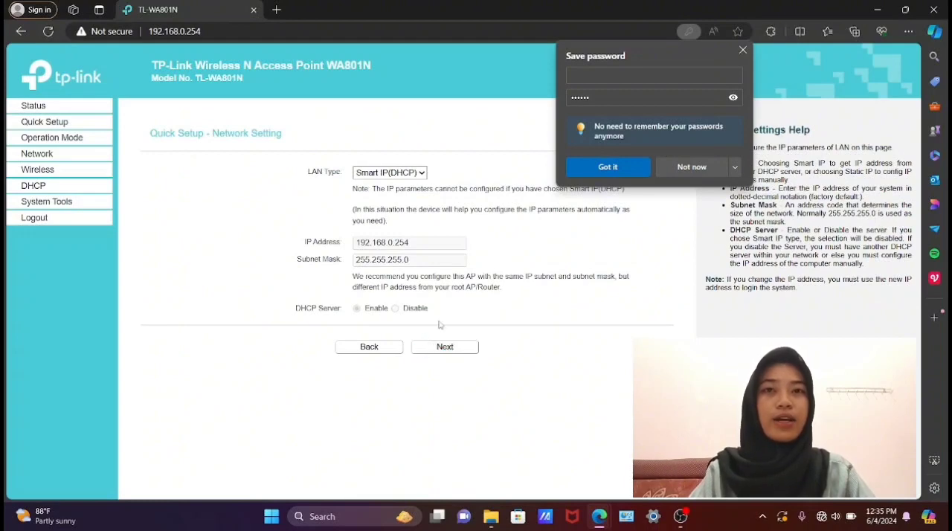
click(439, 351)
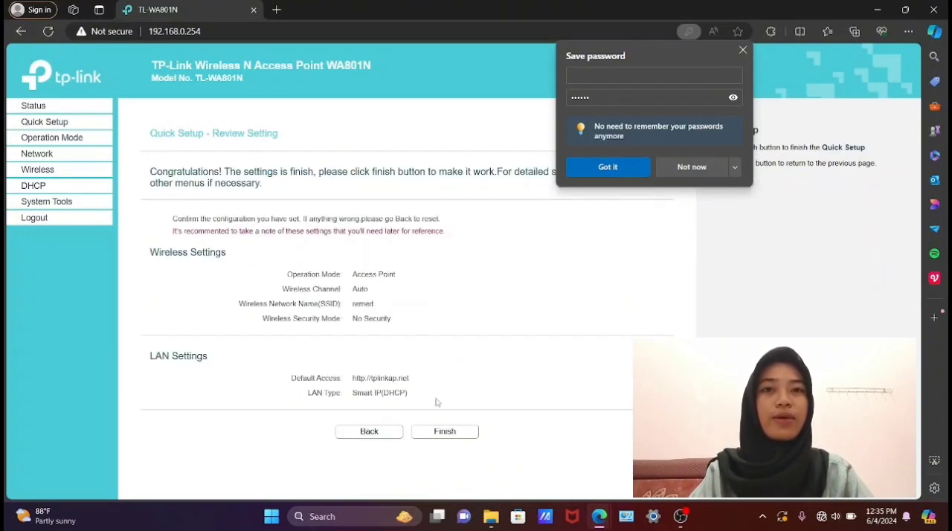
click(439, 432)
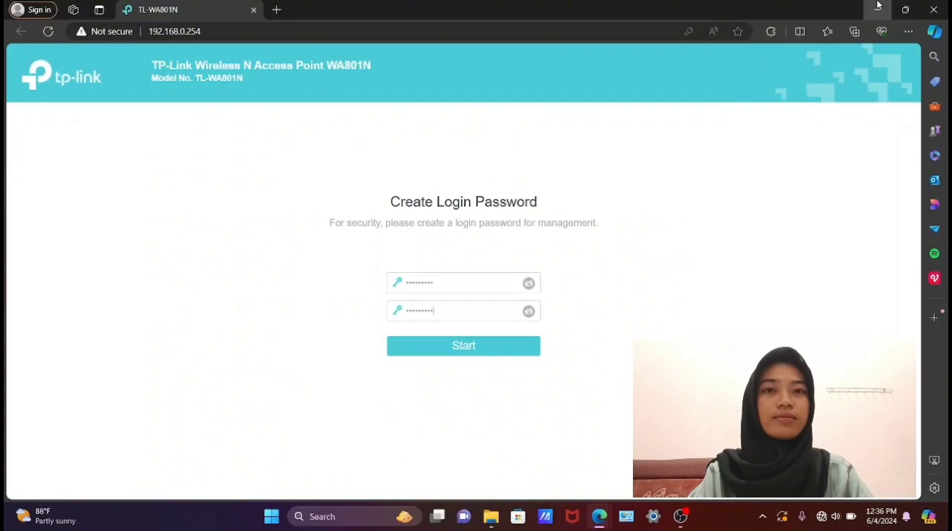
- Switch to WinBox and change the router's login password, entering the new password and its confirmation with the old password left blank
click(878, 8)
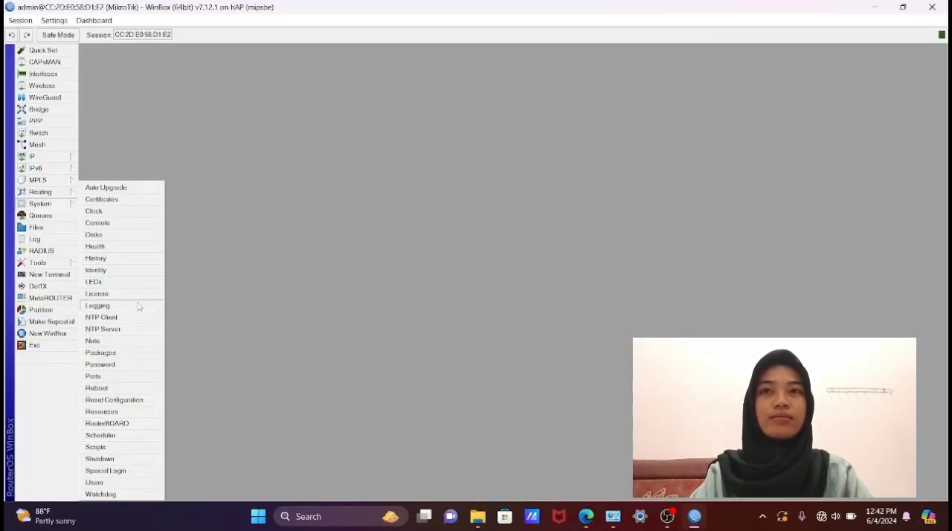
click(127, 367)
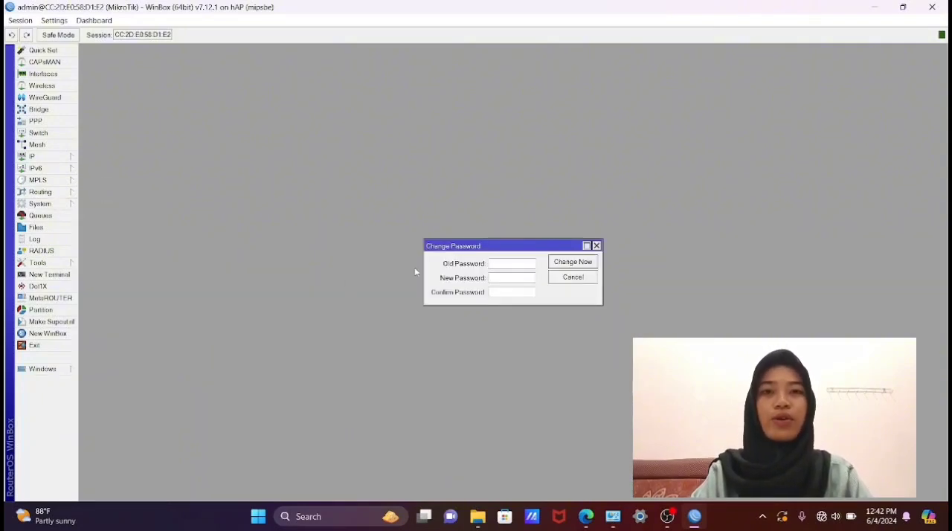
click(504, 277)
text(***)
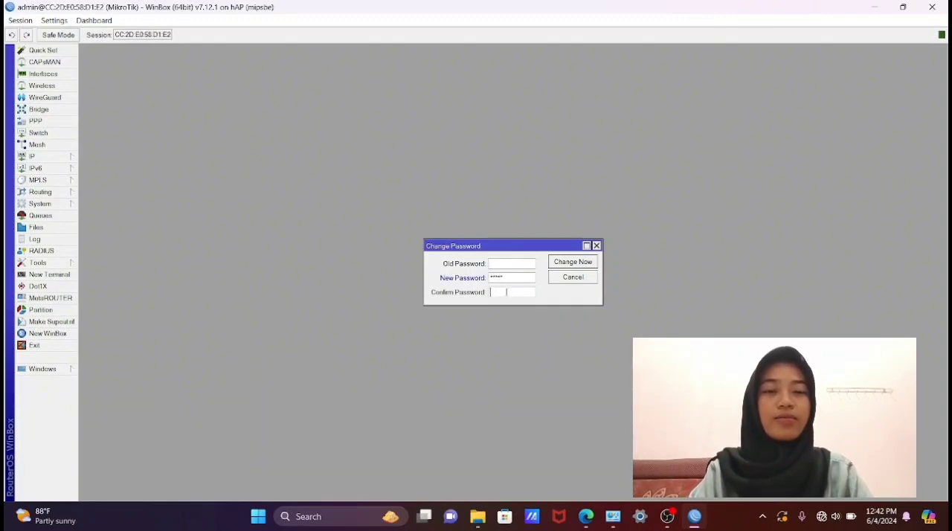
text(*****)
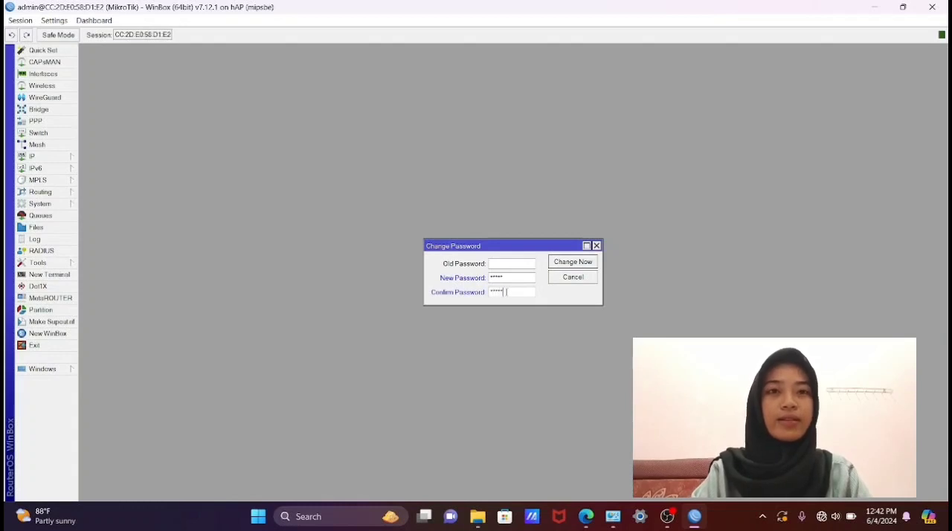
click(560, 263)
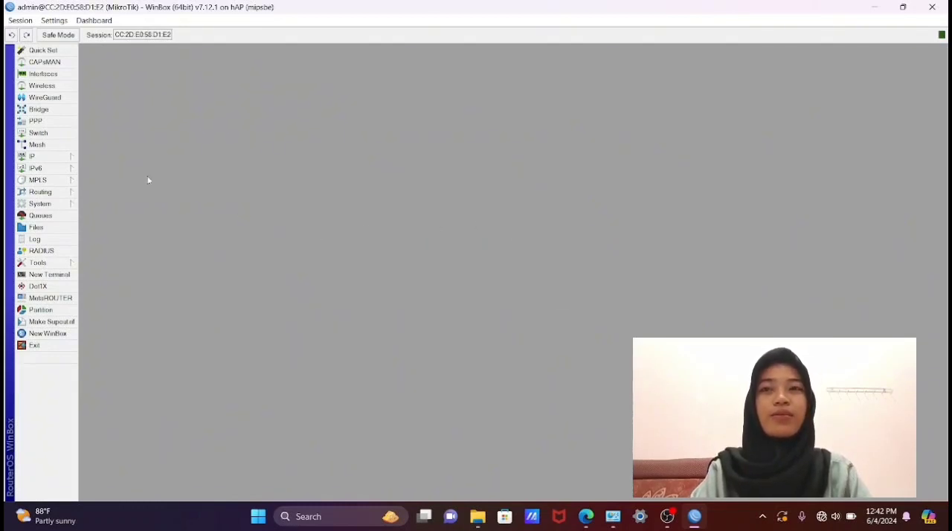
- Add the IP address 192.168.20.12/24 on interface ether1 to the router's address list
click(40, 158)
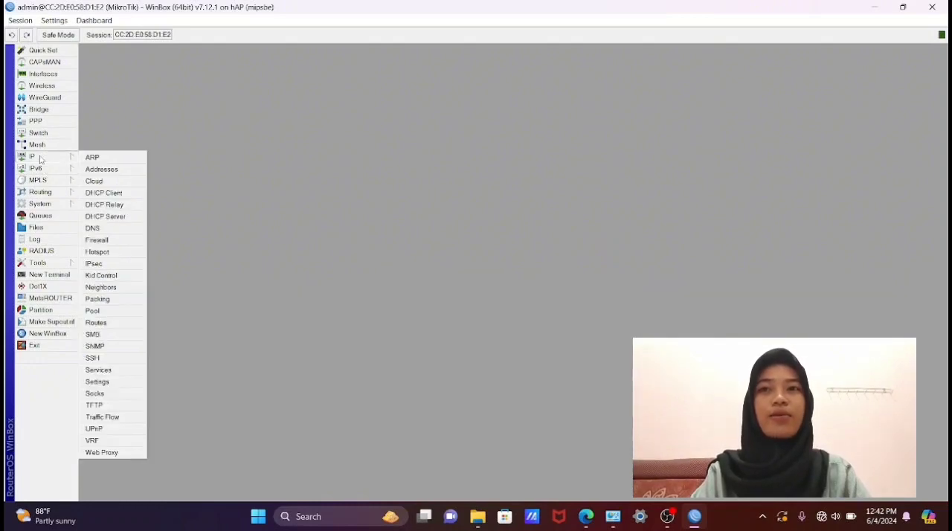
click(116, 170)
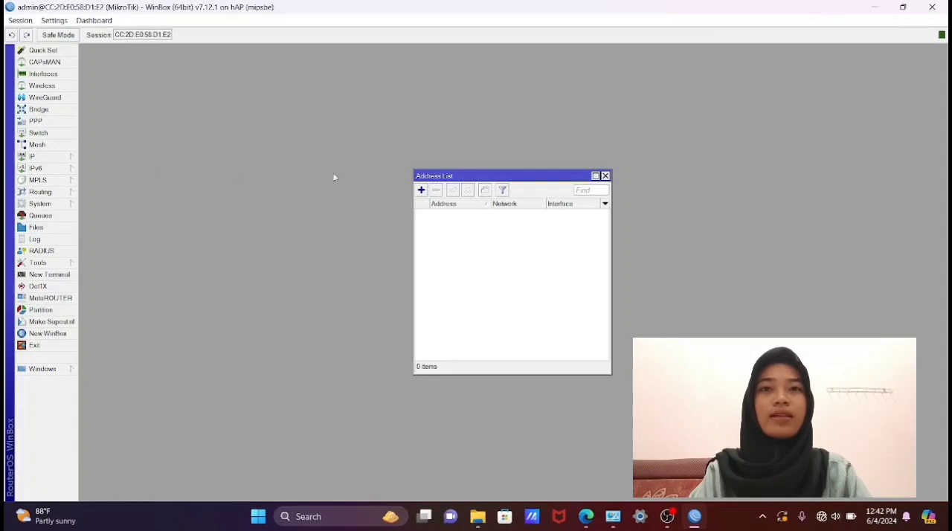
click(422, 191)
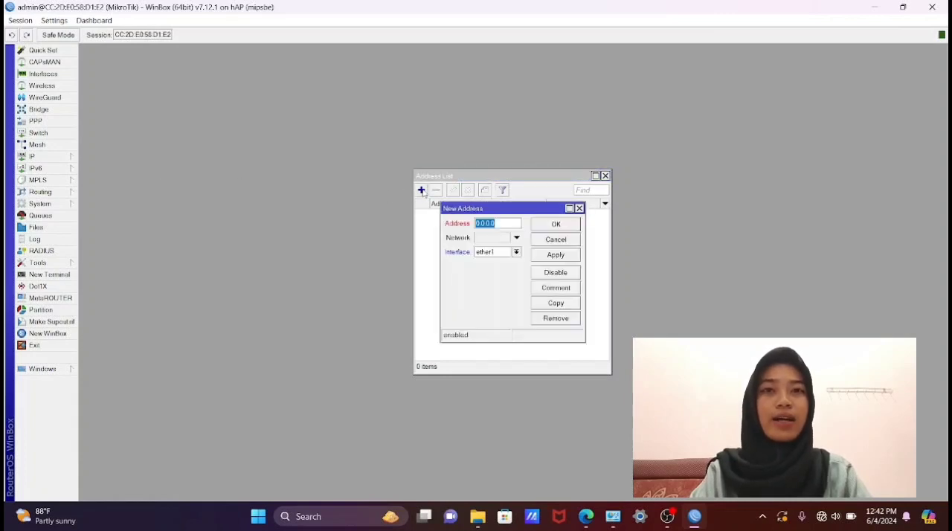
key(BackSpace)
text(192.168.2)
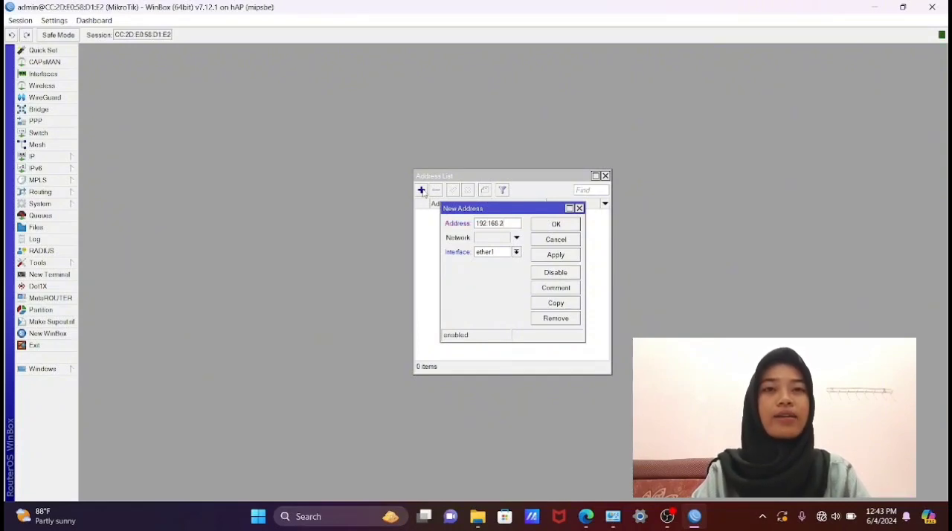
text(0.12)
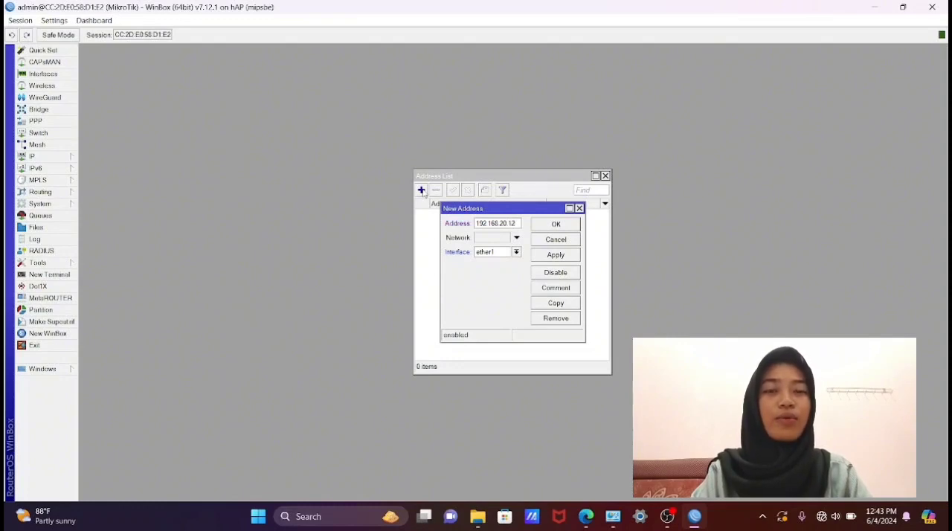
text(/24)
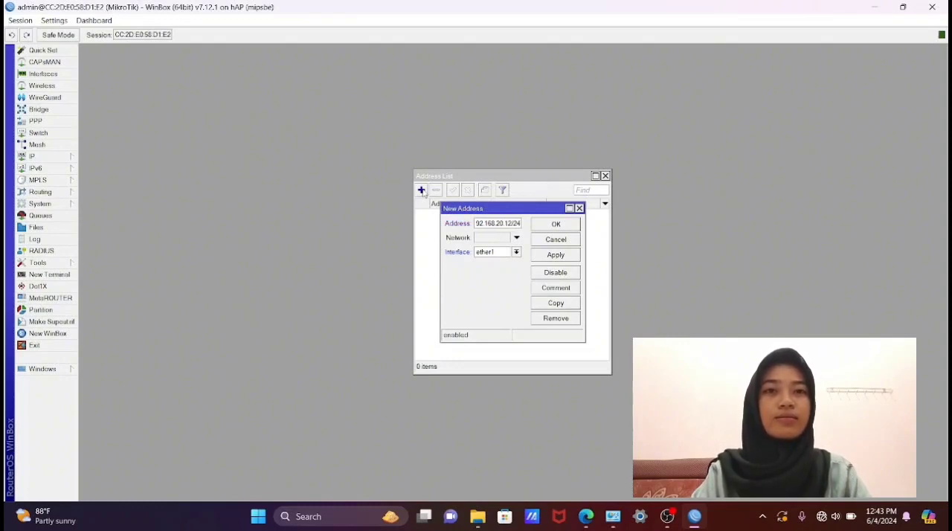
click(556, 255)
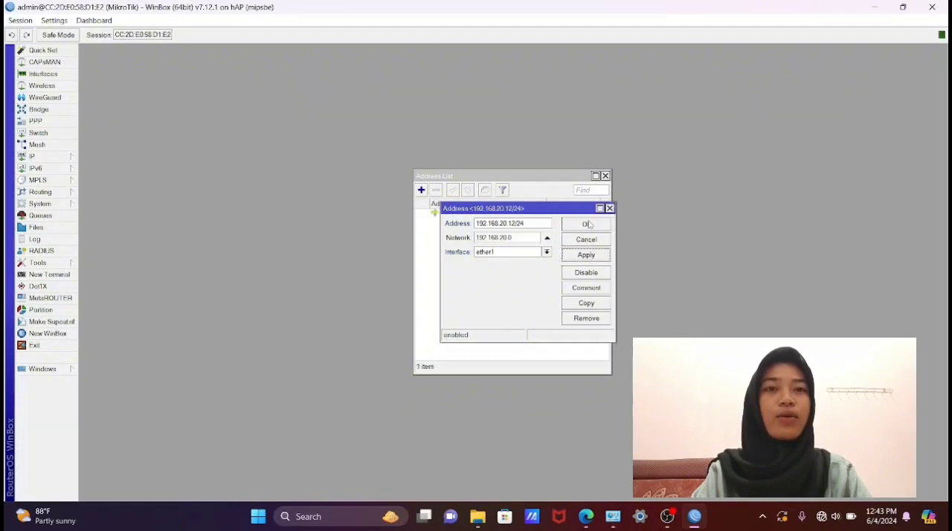
click(590, 224)
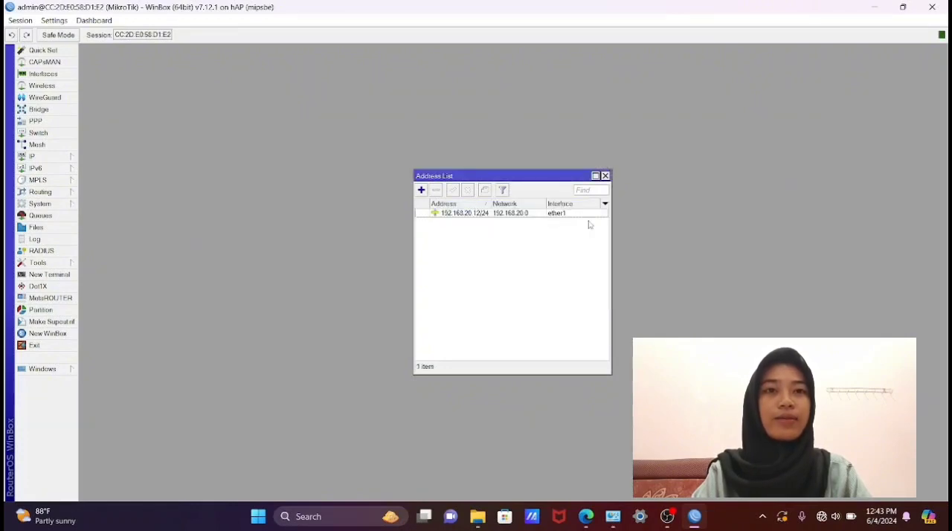
- Add the IP address 172.20.10.1/24 on interface ether2 to the address list
click(421, 191)
key(BackSpace)
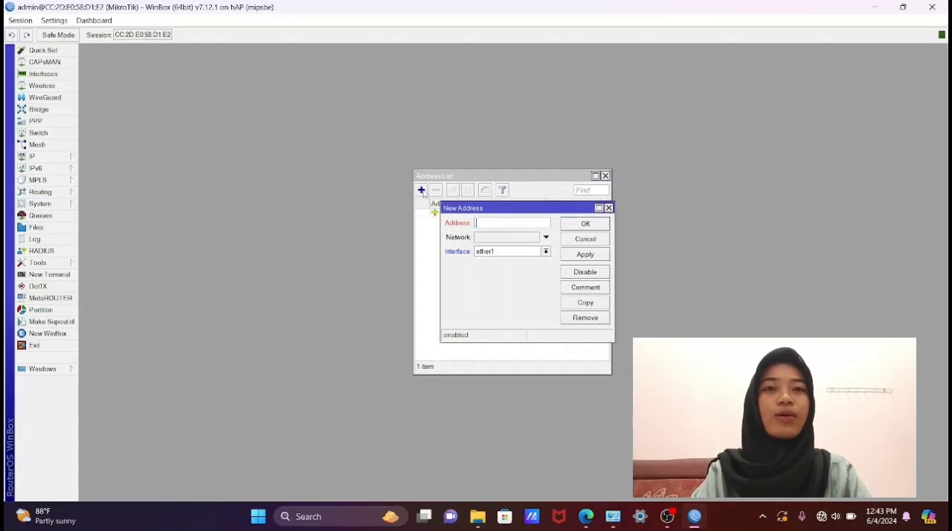
text(172)
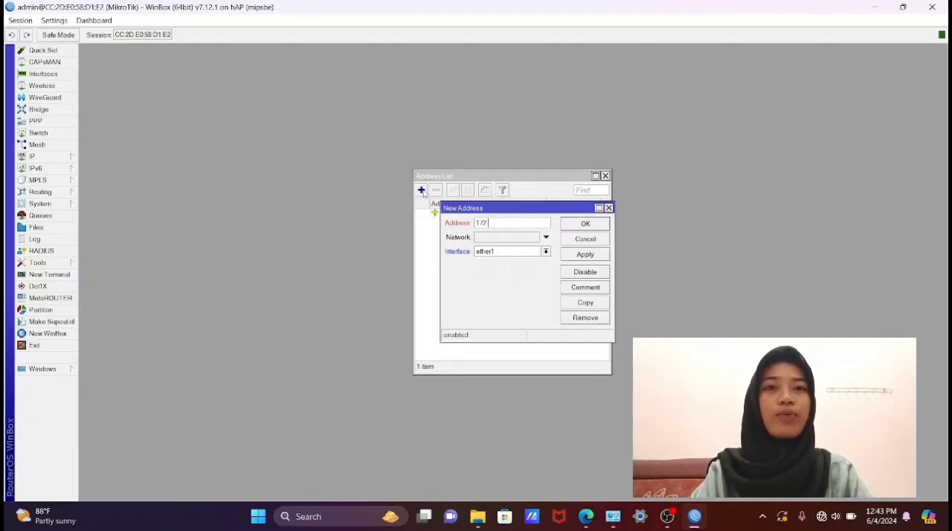
text(.20.10.1/24)
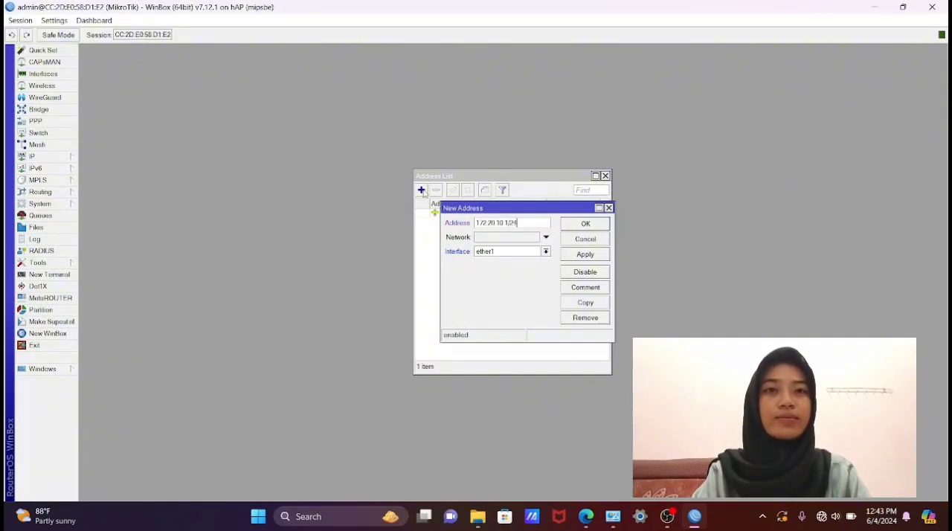
click(546, 252)
click(542, 272)
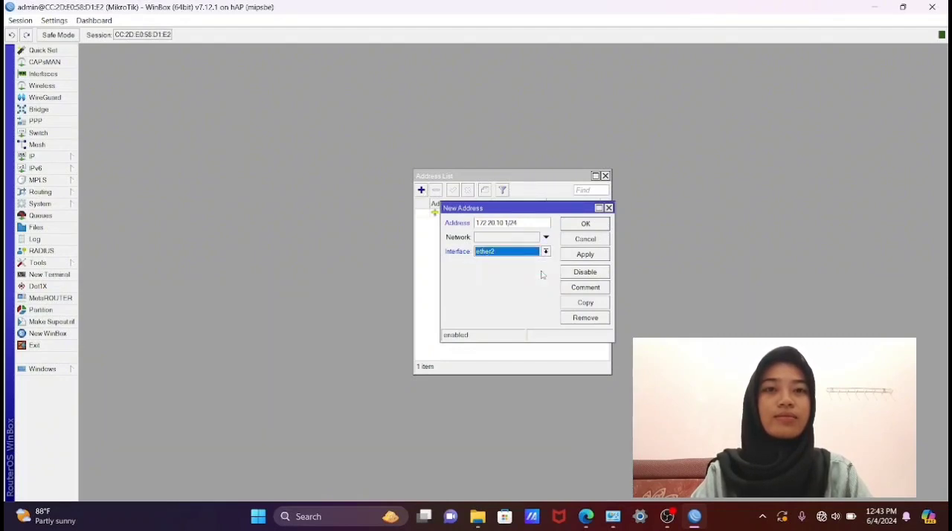
click(579, 256)
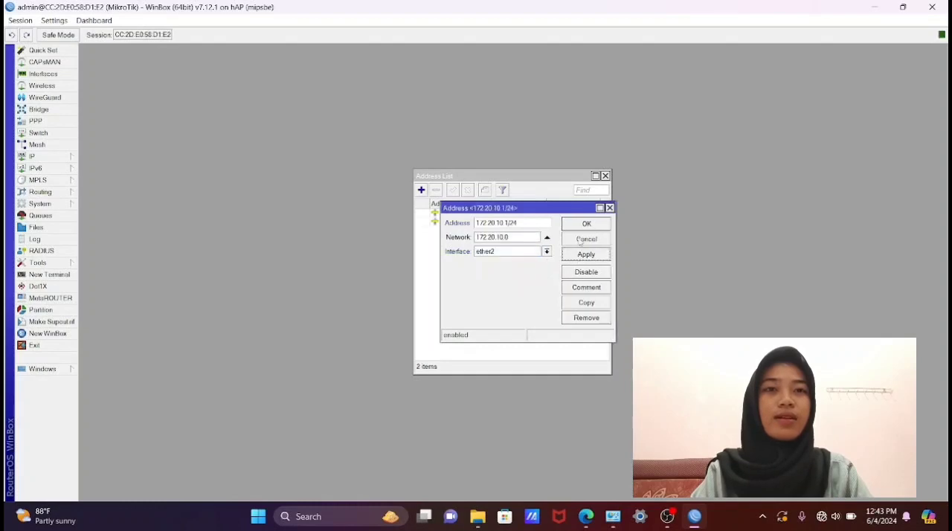
click(585, 223)
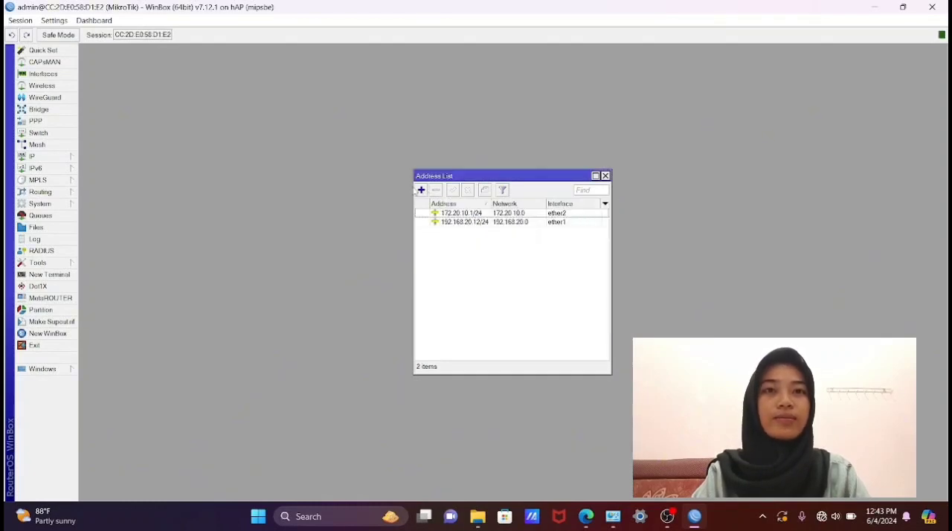
- Add the IP address 20.20.20.1/24 on interface ether3 to the address list
click(421, 191)
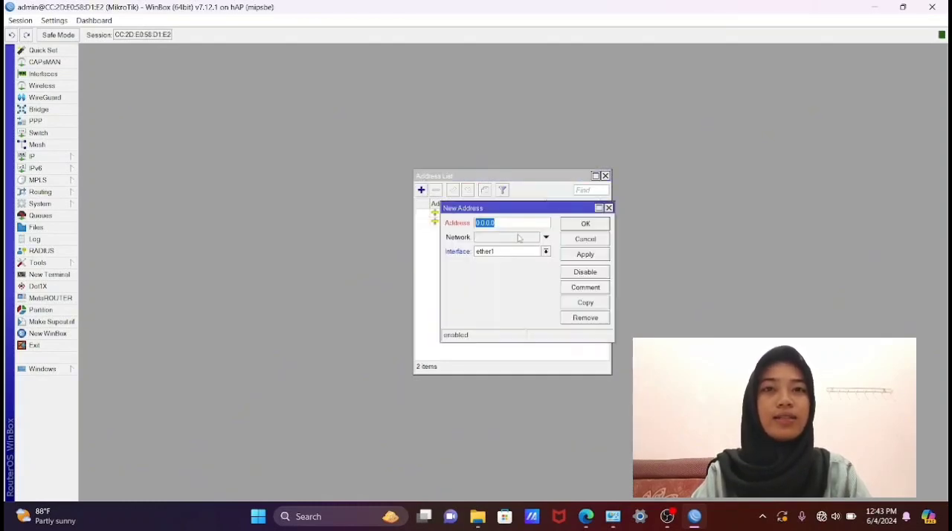
key(BackSpace)
text(20)
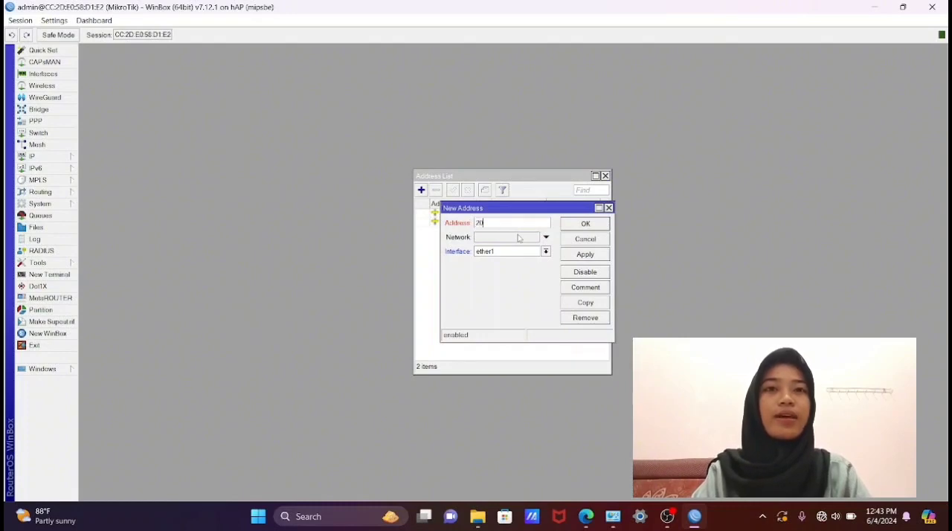
text(.20.20.1/24)
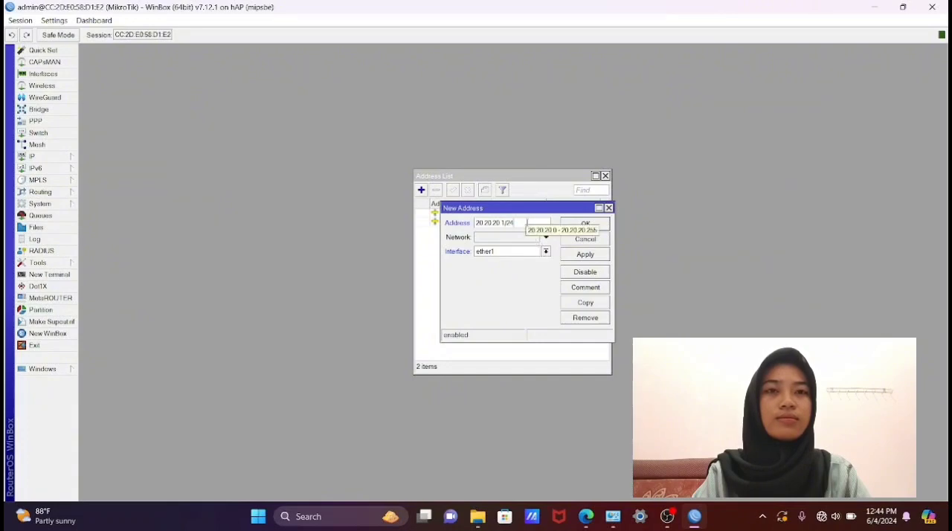
click(545, 253)
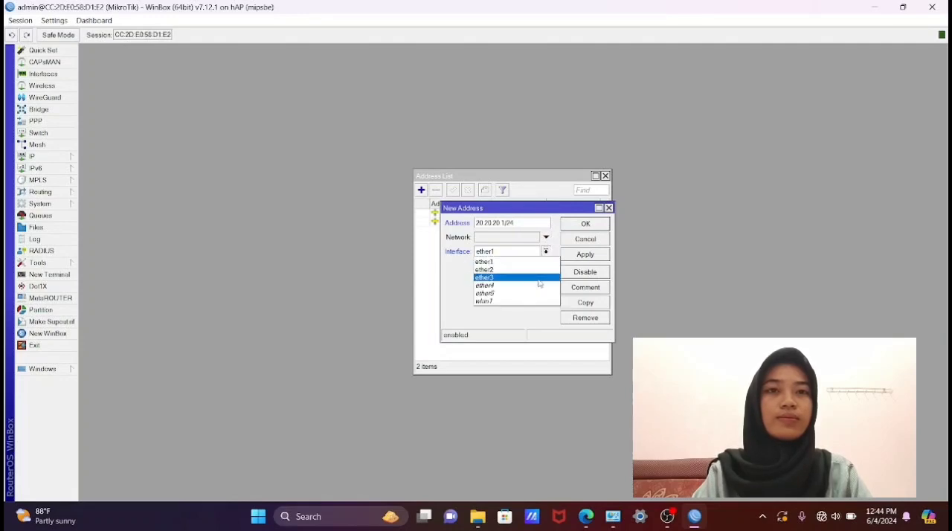
click(538, 279)
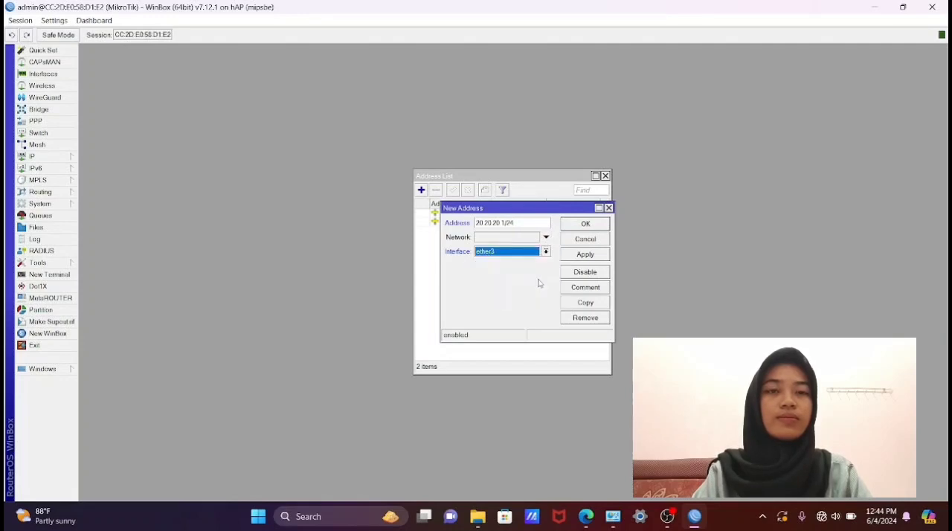
click(593, 256)
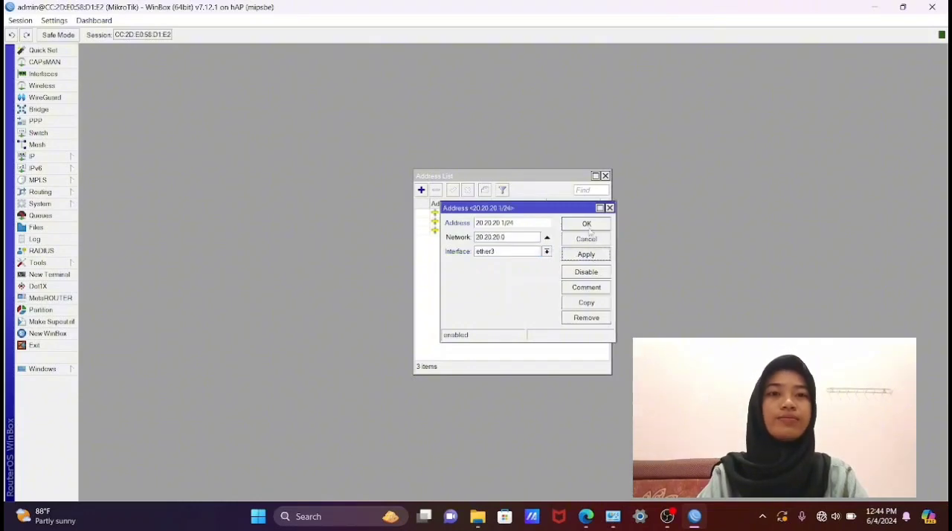
click(587, 224)
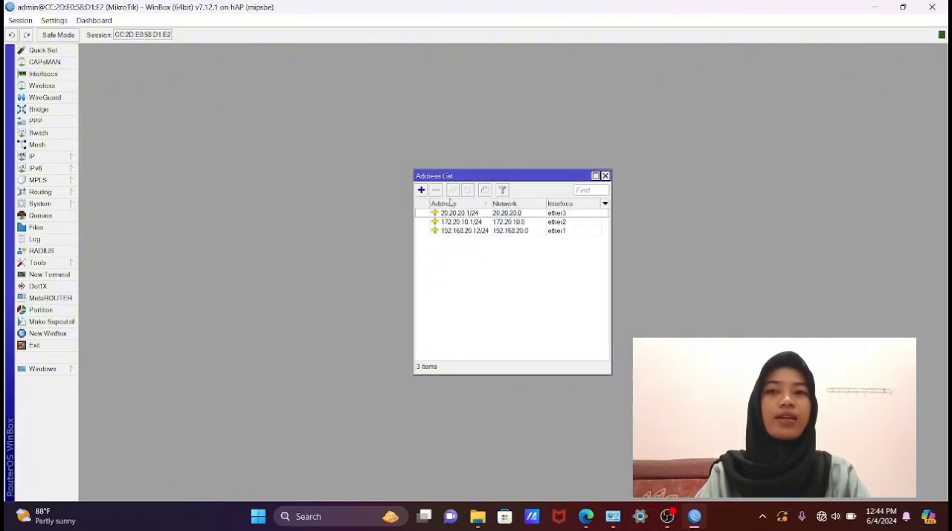
- Add a default route for destination 0.0.0.0/0 with gateway 192.168.20.1 to the router's route list
click(75, 158)
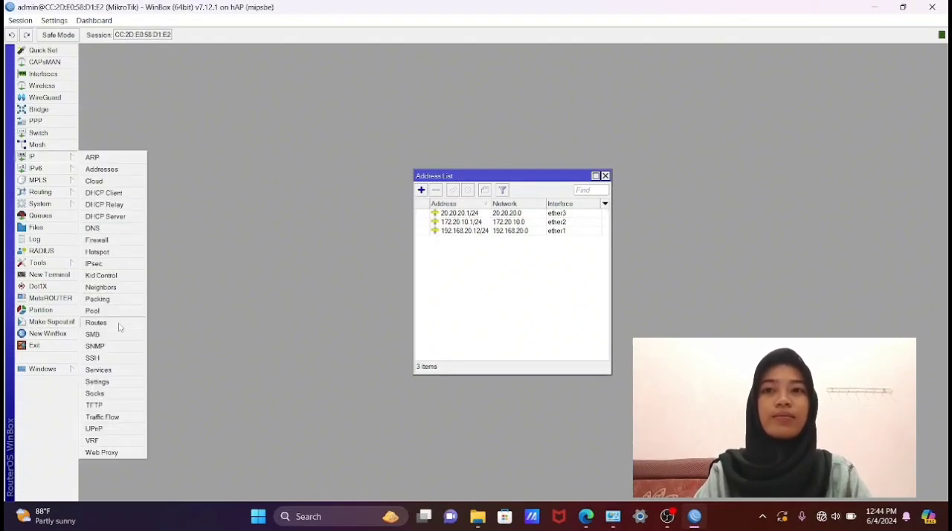
click(97, 323)
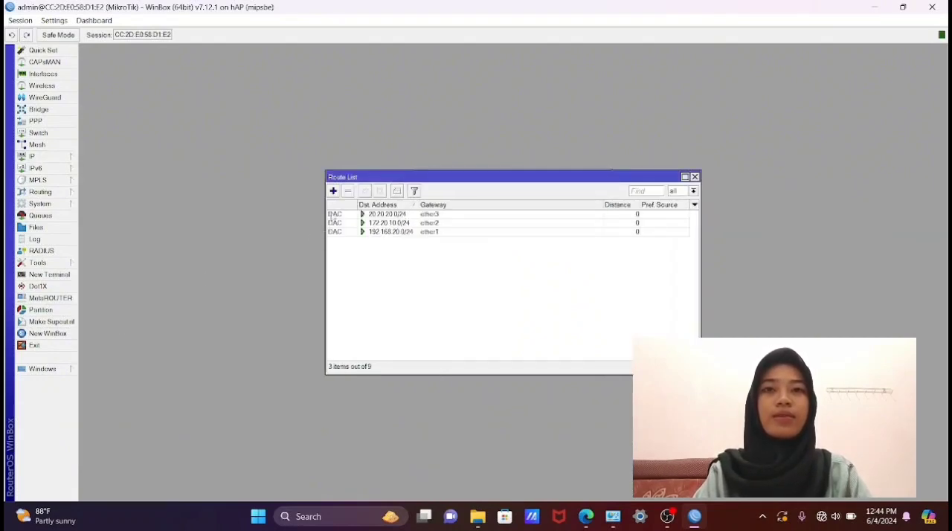
click(334, 190)
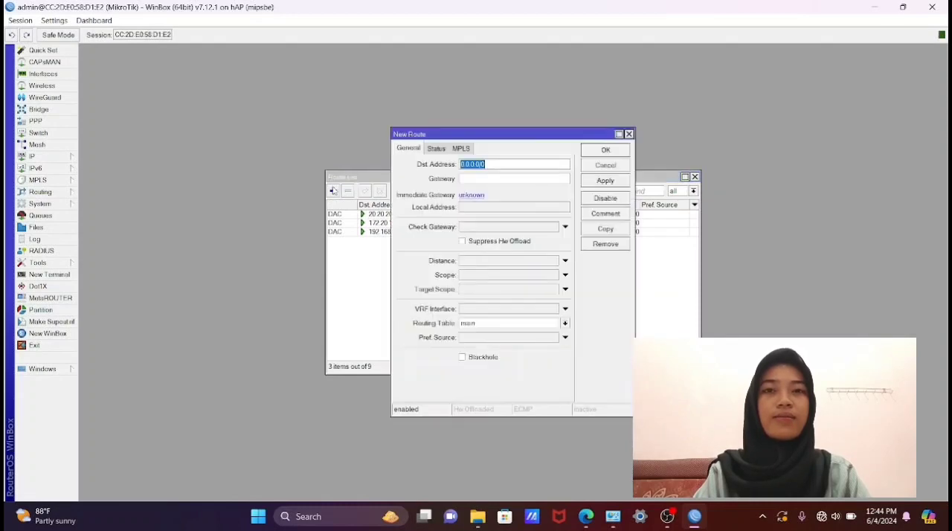
click(486, 179)
text(192)
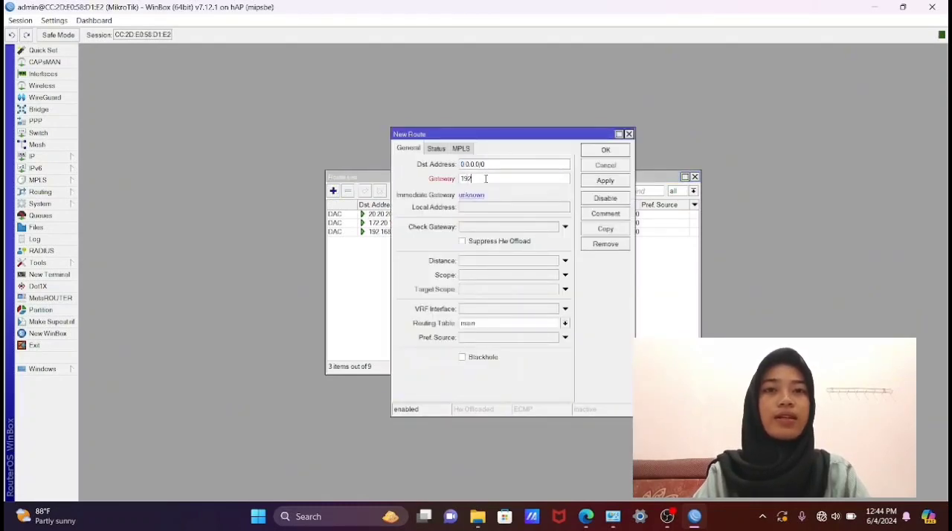
text(.168.0.1)
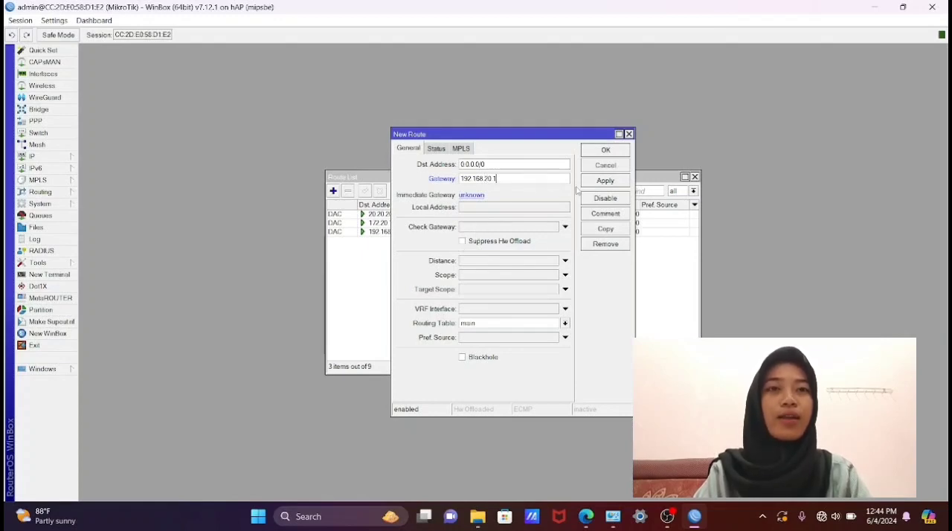
click(604, 182)
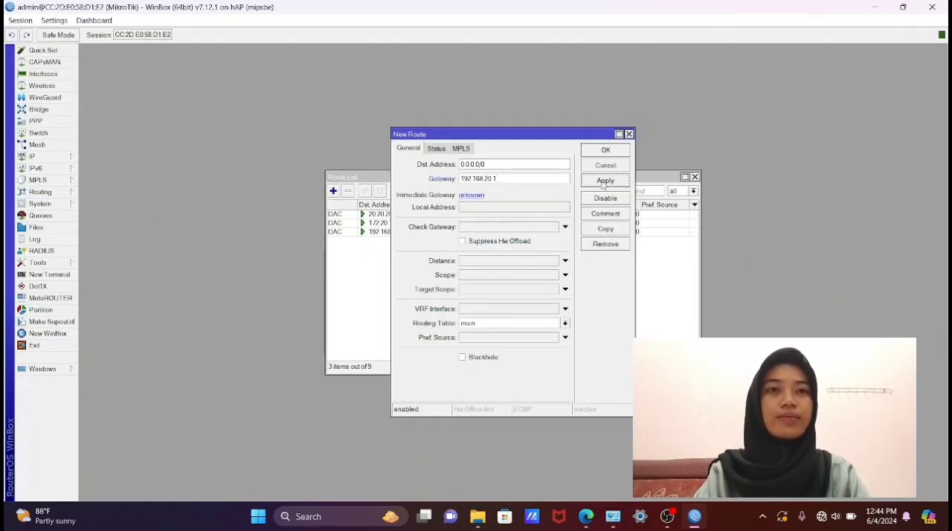
click(611, 149)
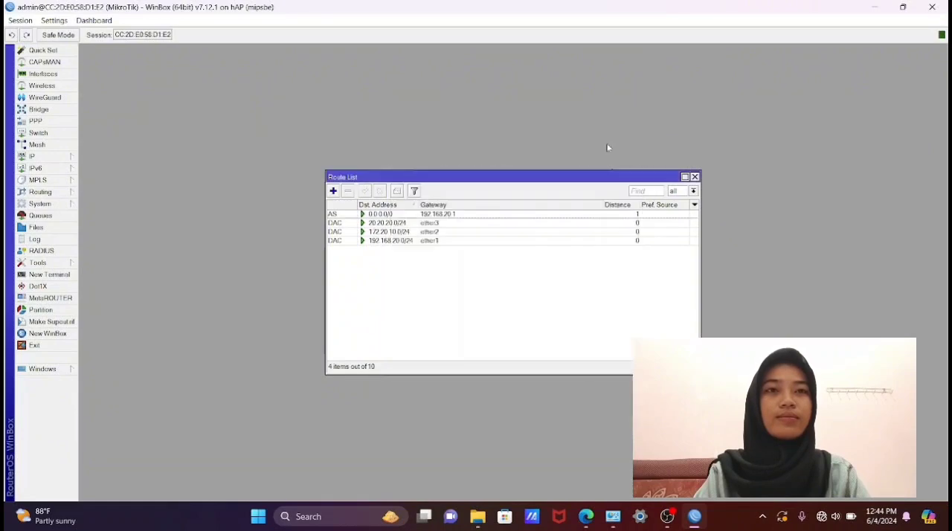
- Set the router's DNS server to 192.168.20.1 and allow remote requests
click(59, 157)
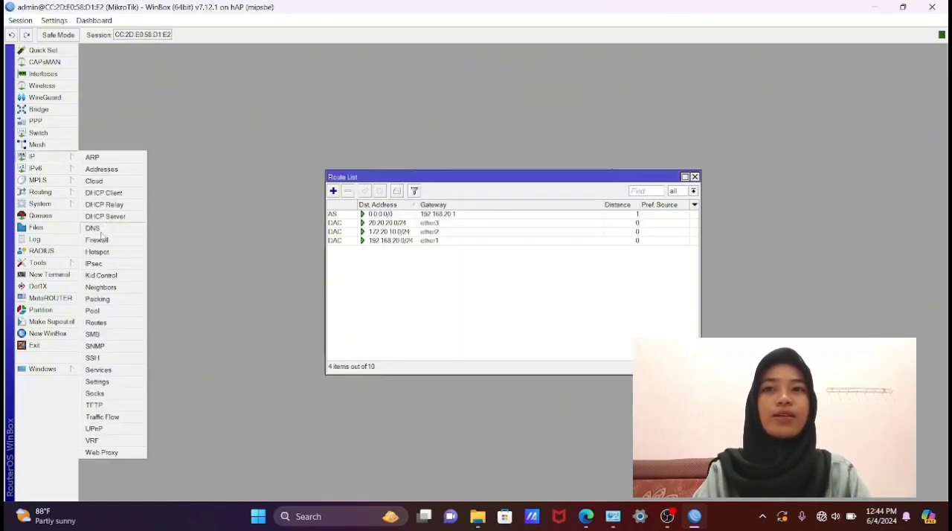
click(100, 231)
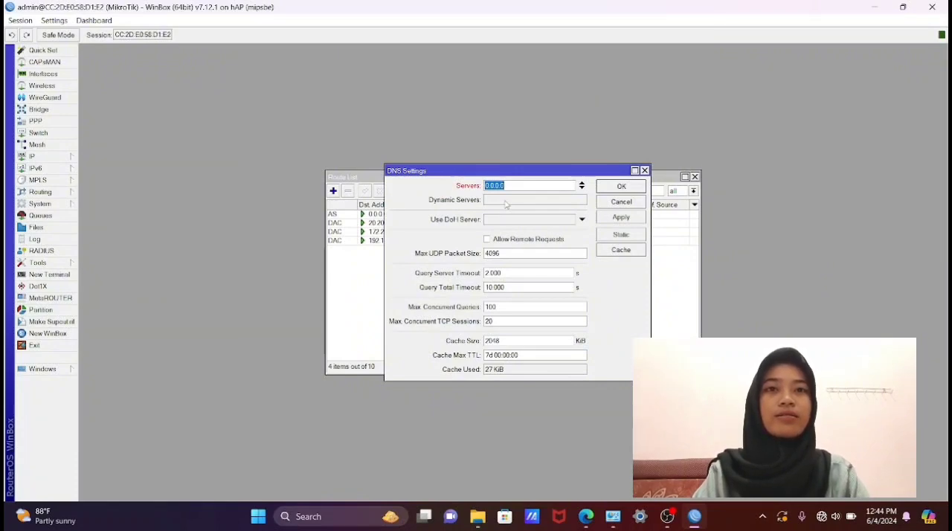
key(BackSpace)
text(192.168.)
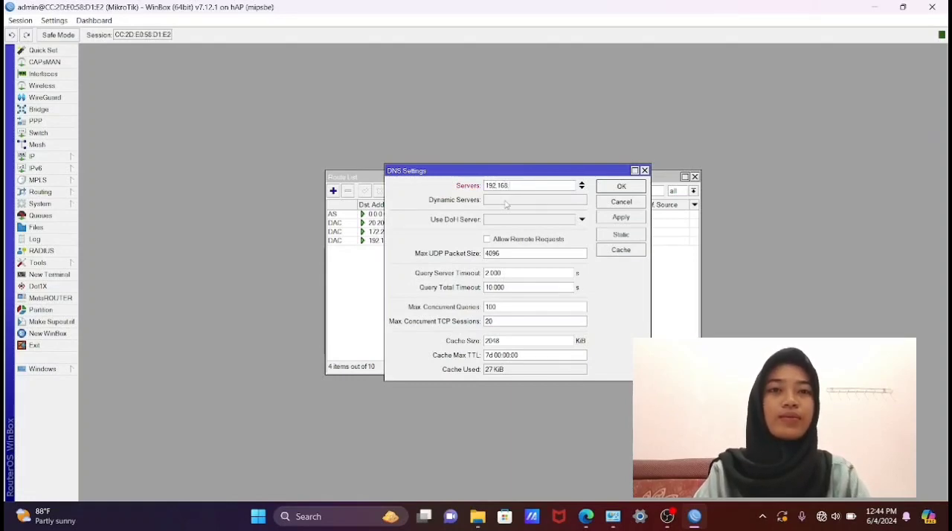
text(20.1)
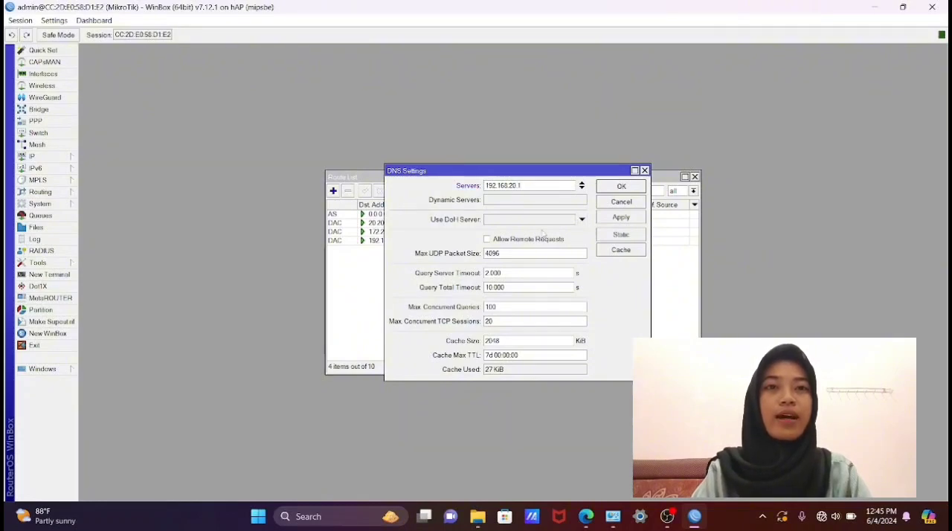
click(487, 238)
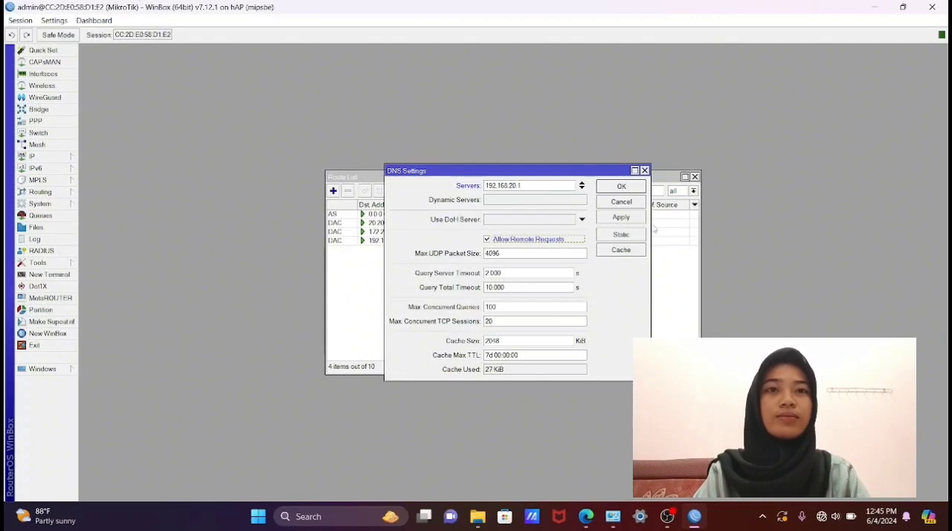
click(621, 217)
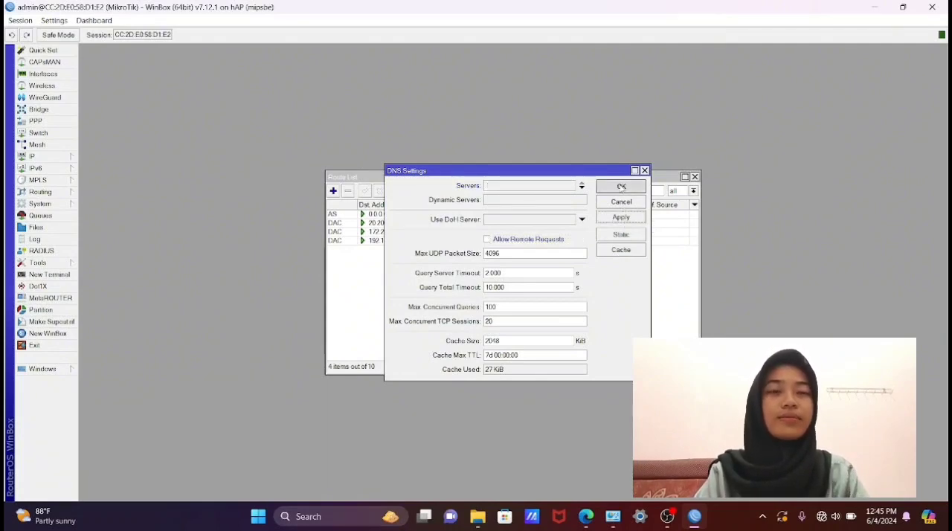
click(621, 186)
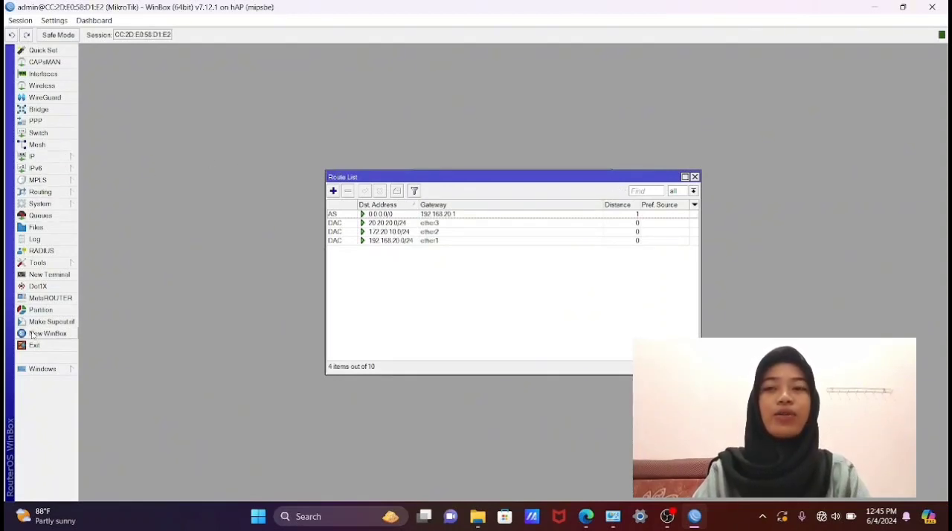
- Open a new terminal, log in as admin with the account password, and page past the software license to the command prompt
click(43, 275)
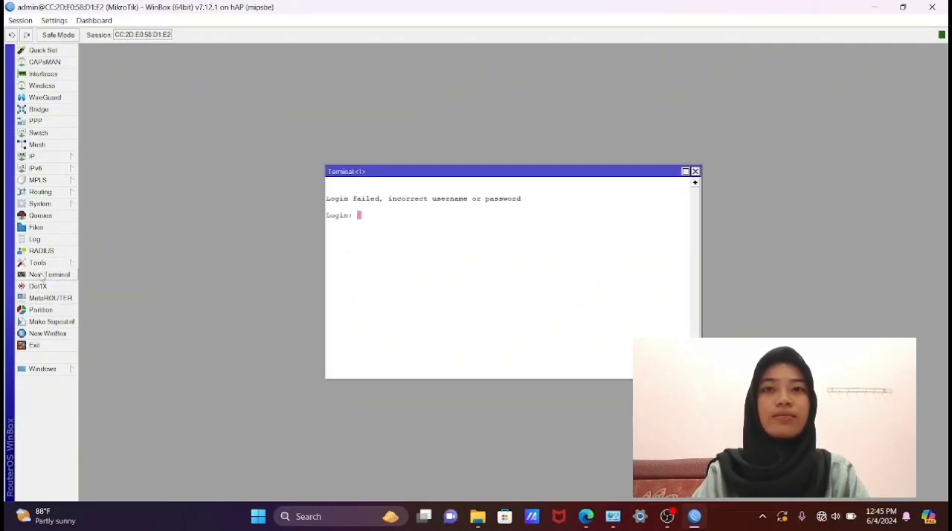
text(admin)
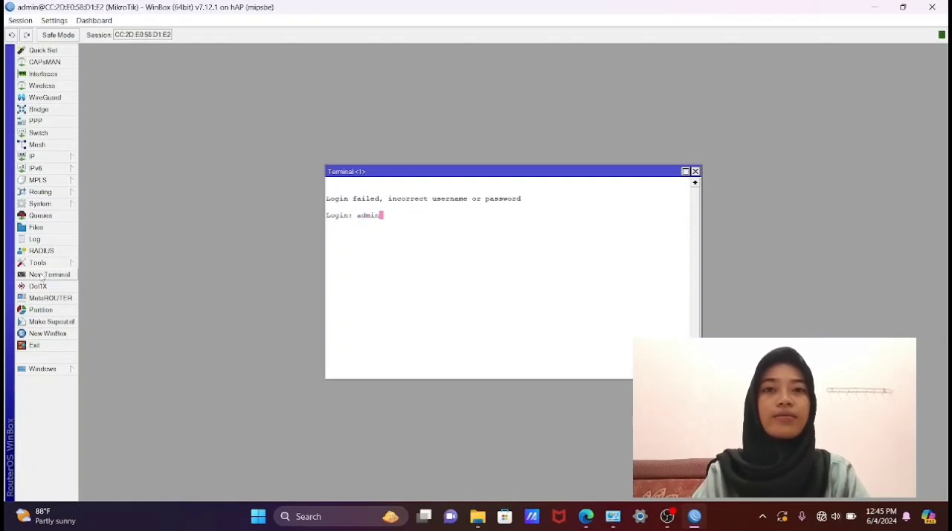
key(Return)
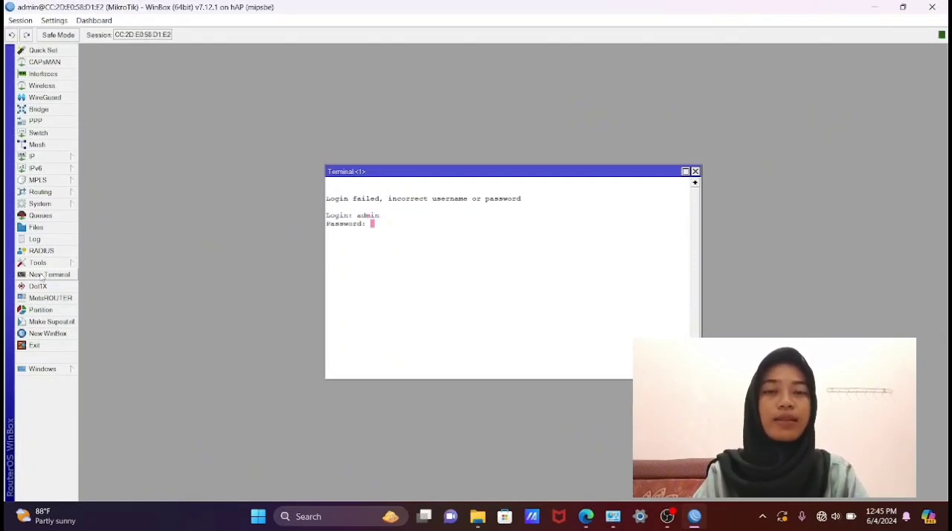
key(Return)
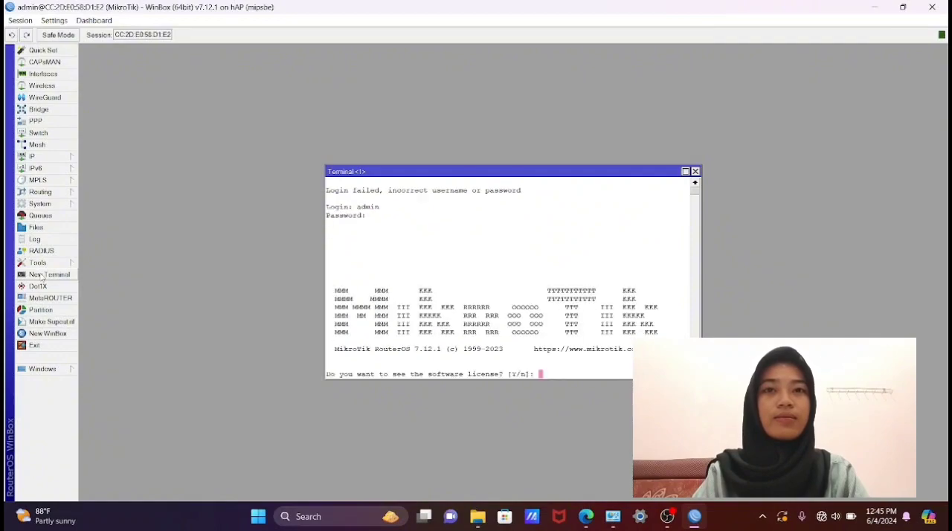
key(Return)
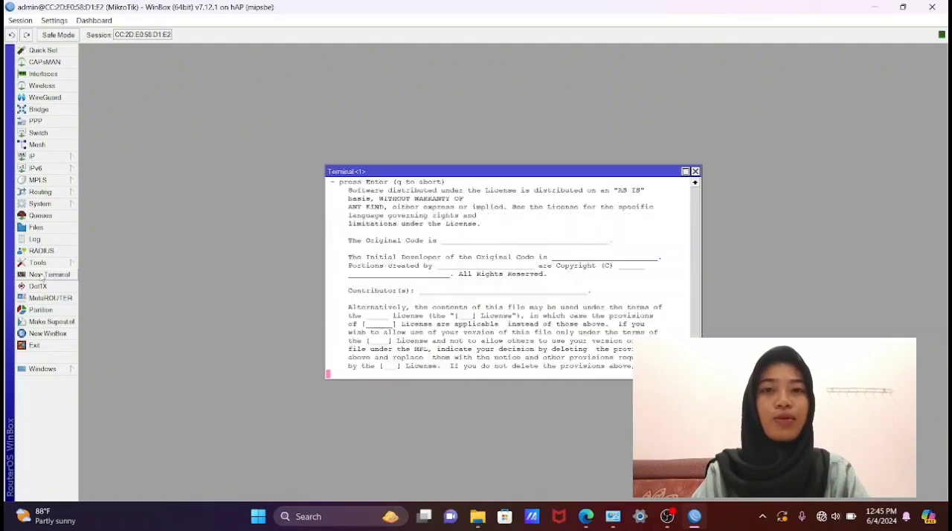
key(Return)
key(Return)
key(Return)
key(Return)
key(Return)
key(Return)
key(Return)
key(Return)
key(Return)
key(Return)
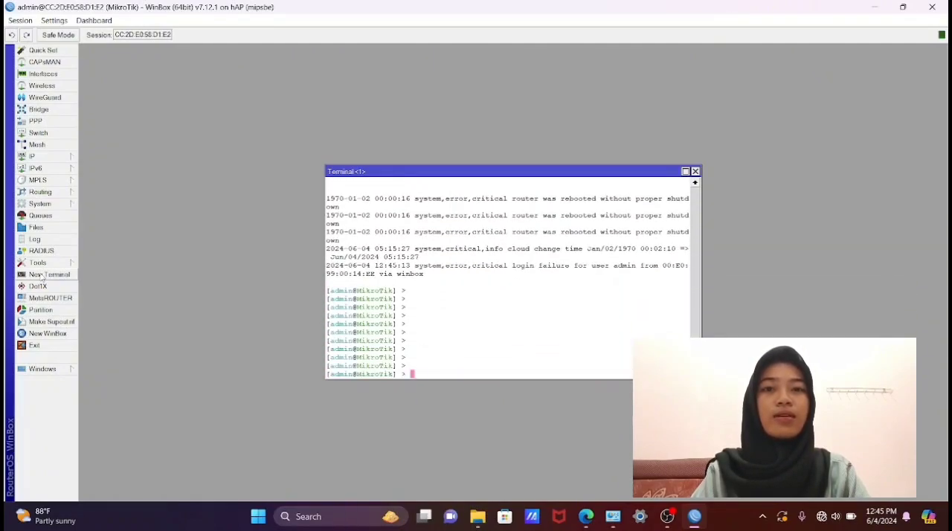
- Test the router's internet connection by pinging google.com, and stop the ping after a few replies
text(ping)
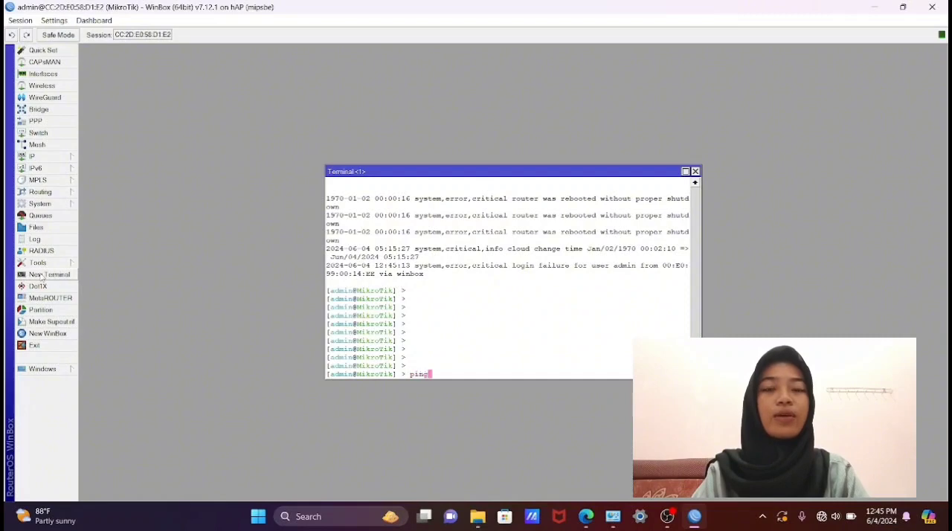
text( goo)
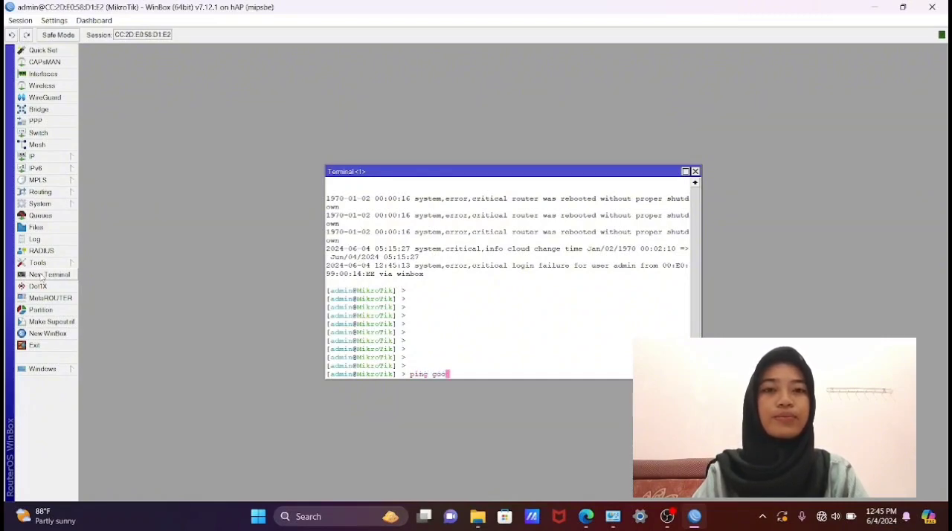
text(gle.)
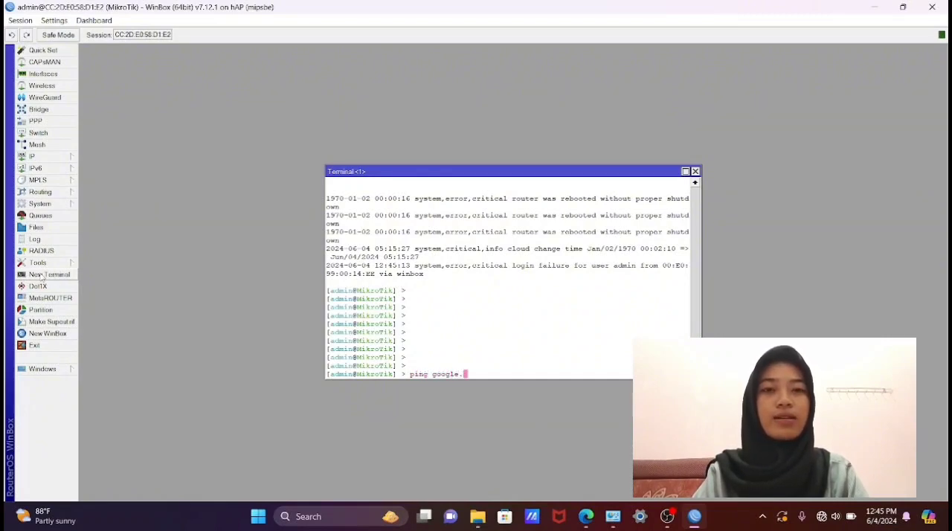
text(com)
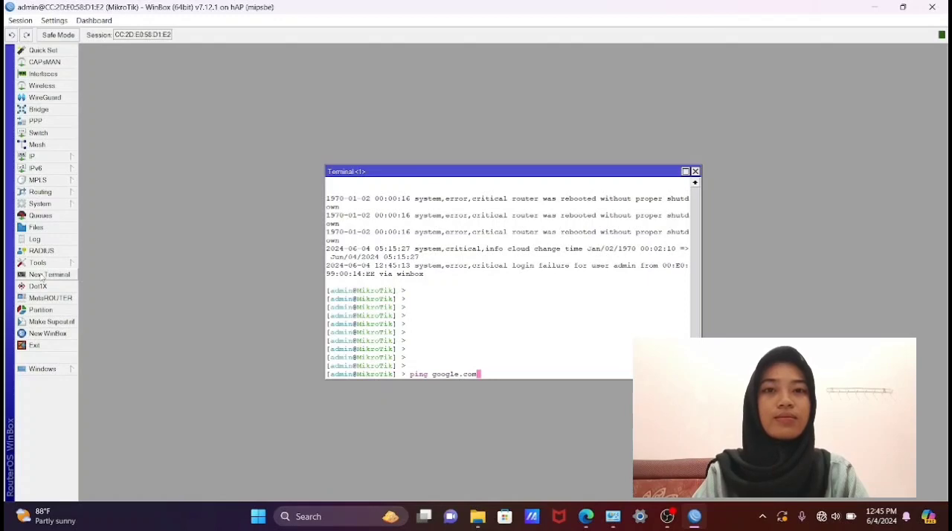
key(Return)
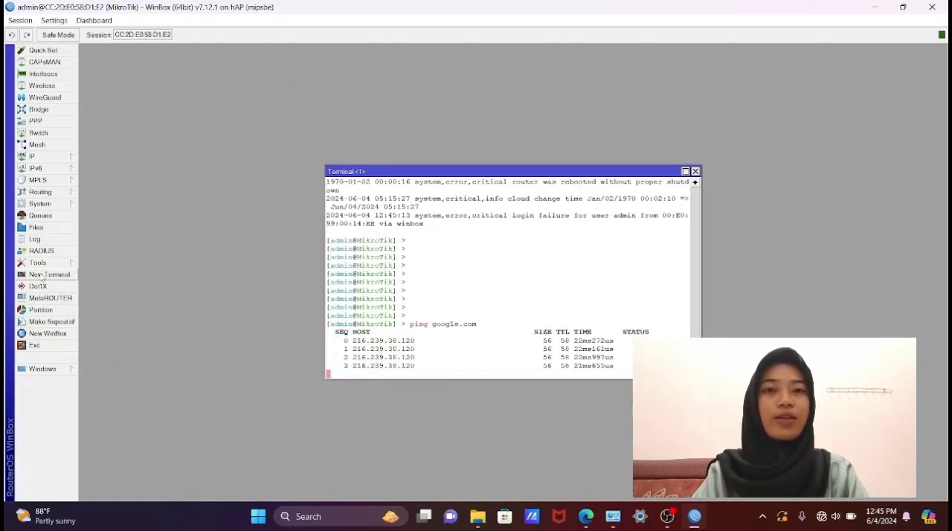
key(ctrl+c)
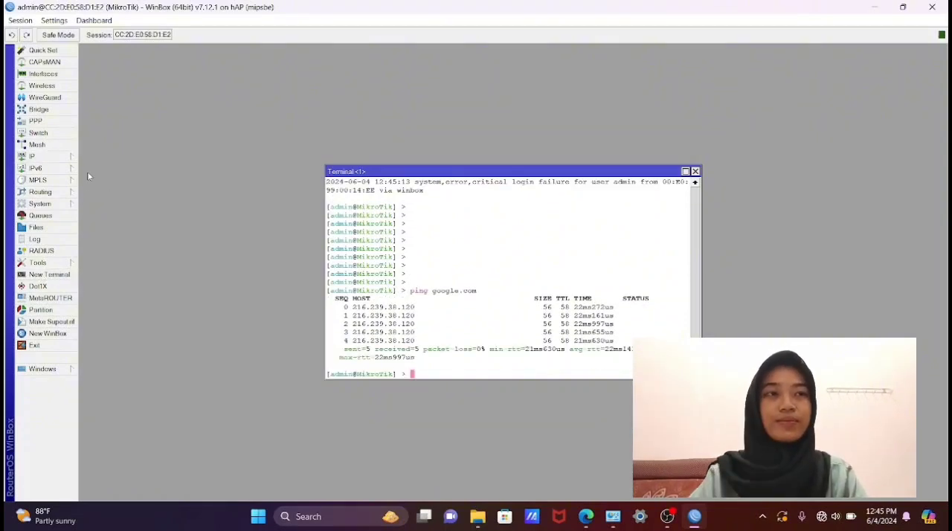
- Add a firewall NAT rule with chain srcnat, out interface ether1 and action masquerade
click(54, 157)
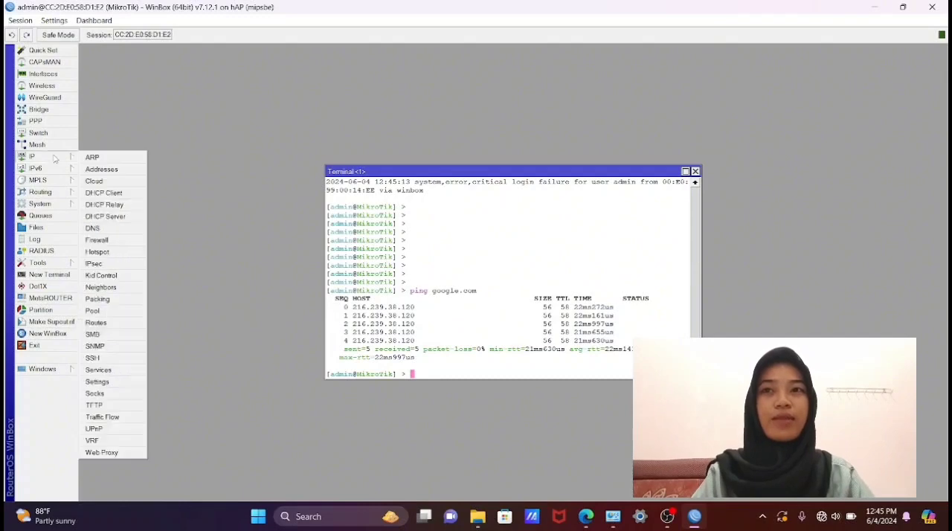
click(97, 240)
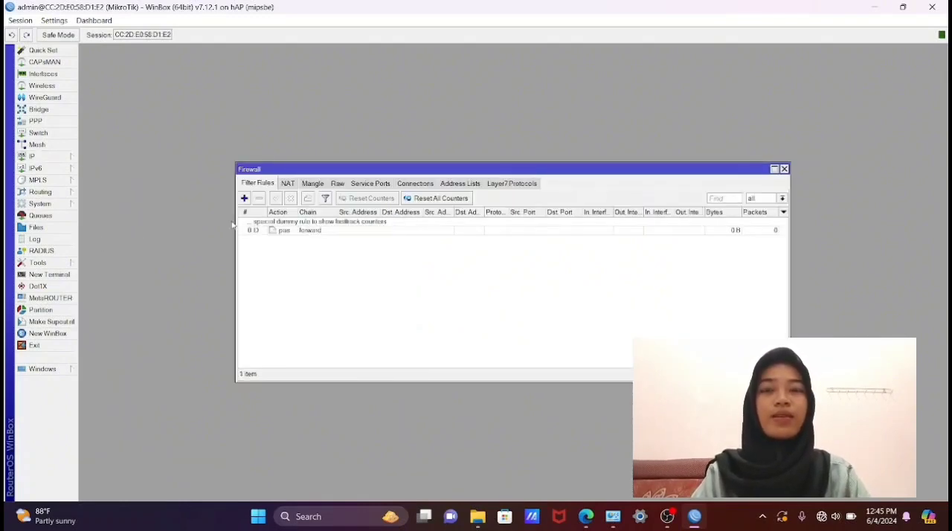
click(288, 184)
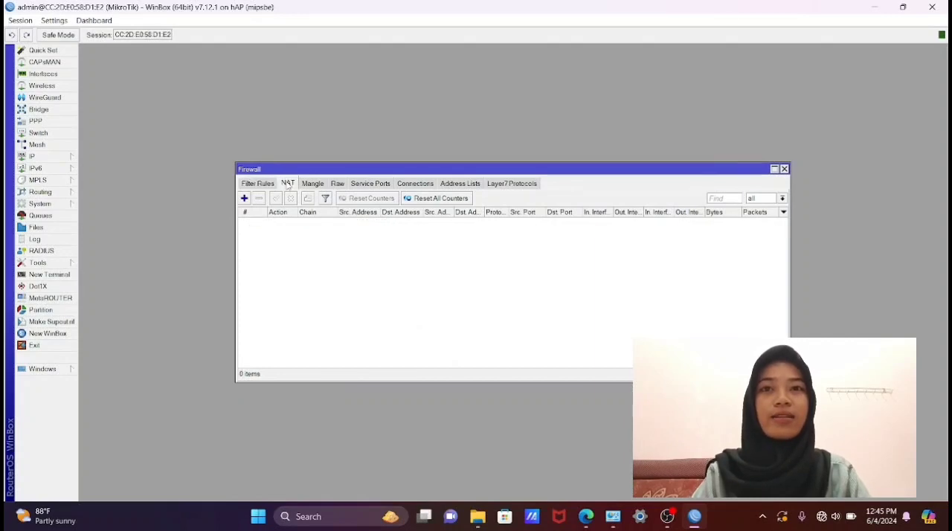
click(244, 198)
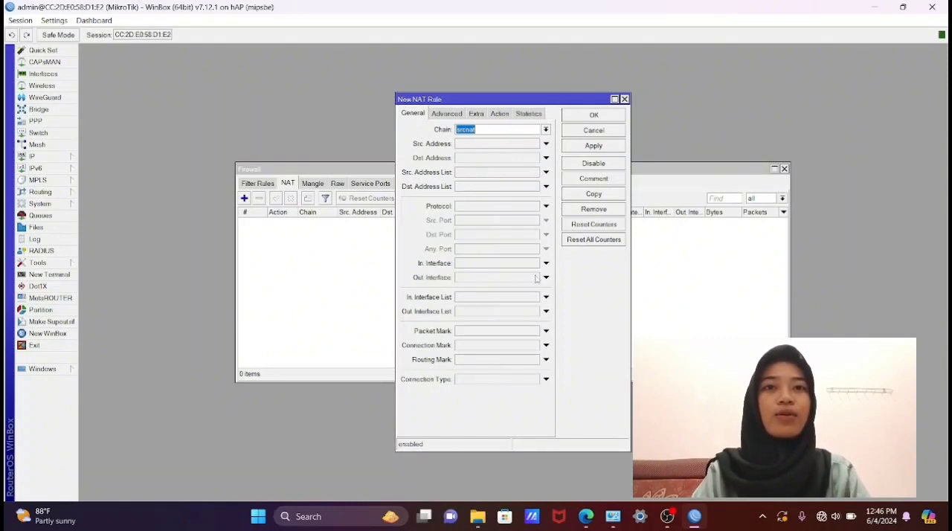
click(546, 277)
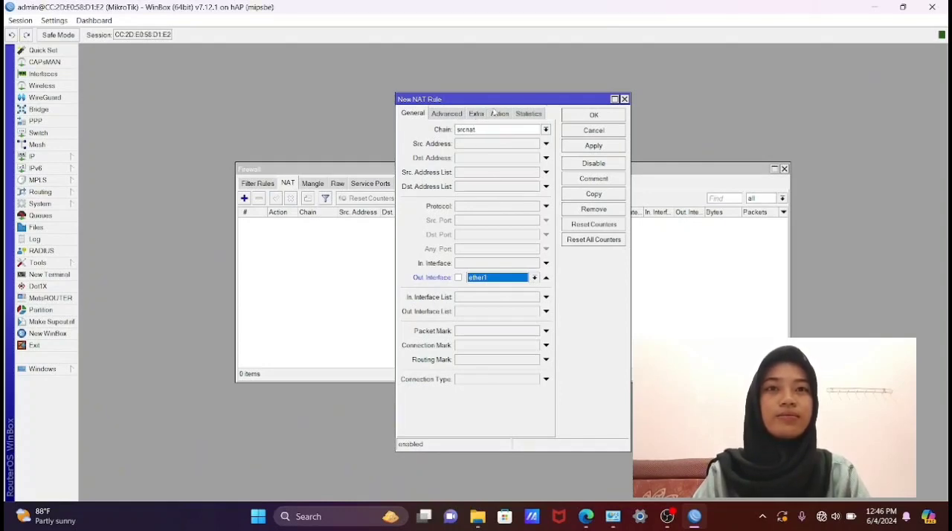
click(500, 114)
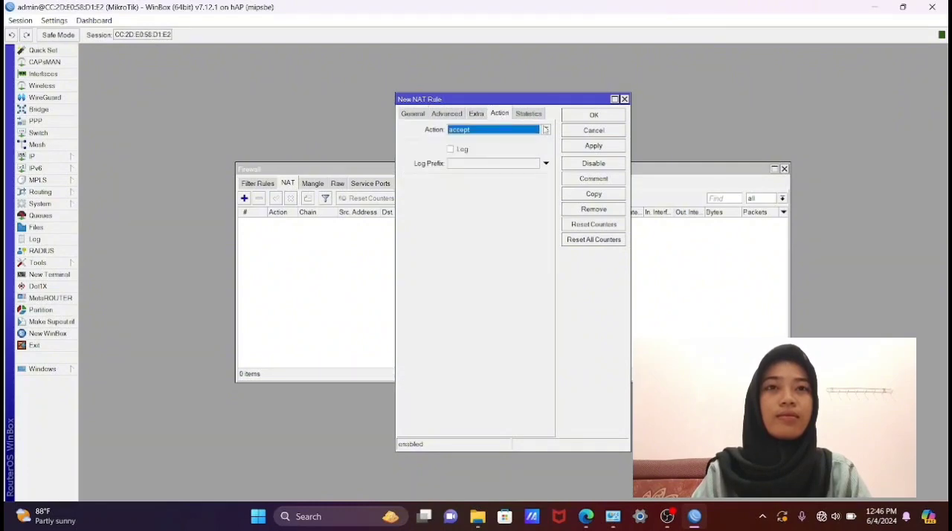
click(546, 129)
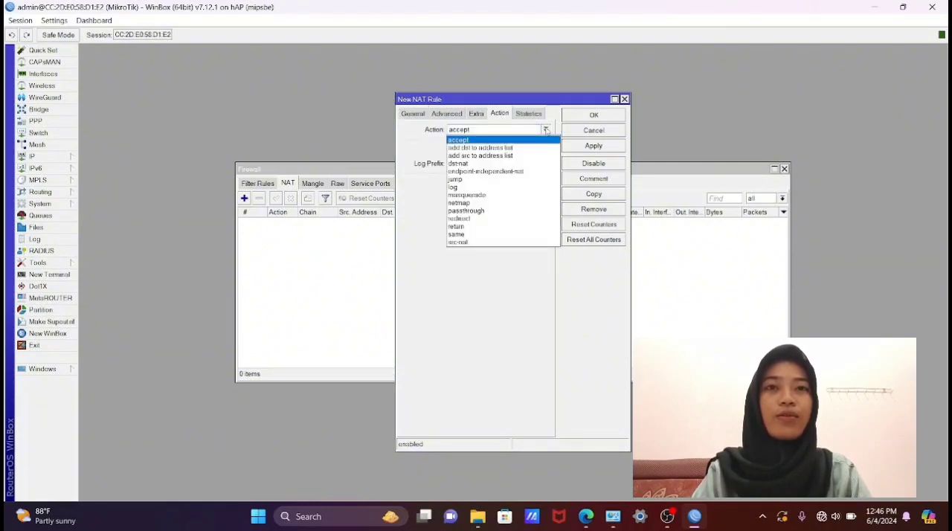
click(521, 195)
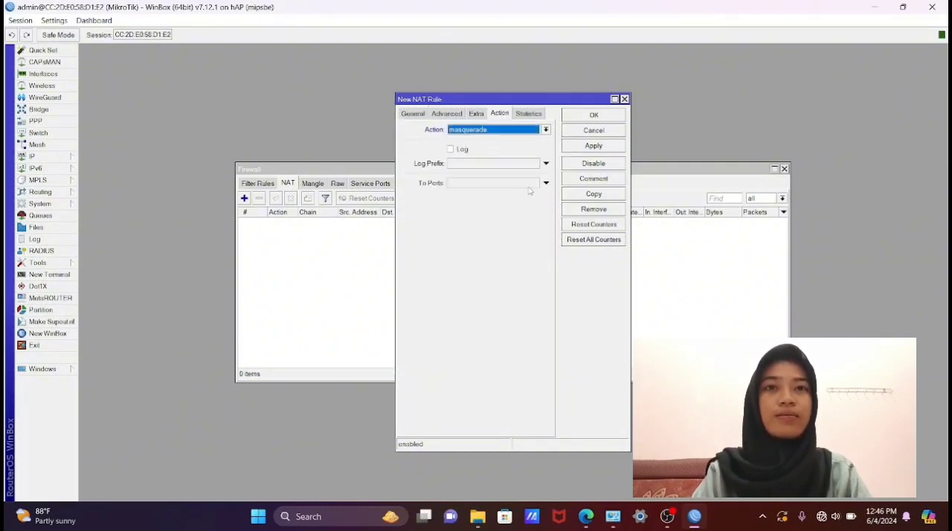
click(593, 146)
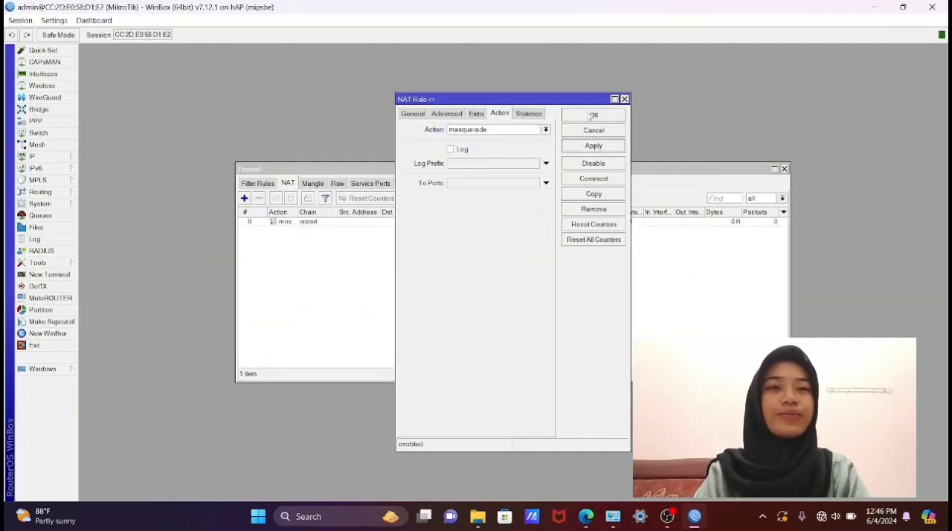
- Confirm the masquerade NAT rule and start a hotspot setup on interface ether3
click(593, 117)
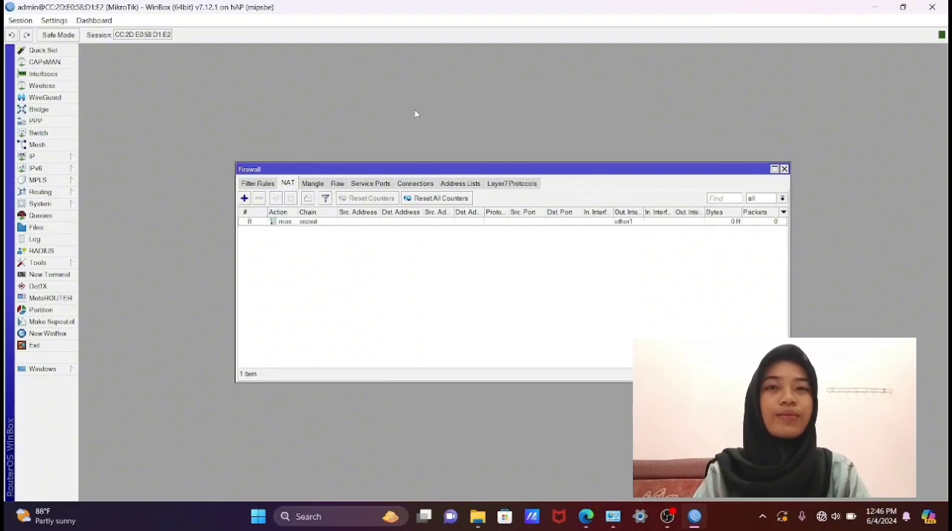
click(56, 156)
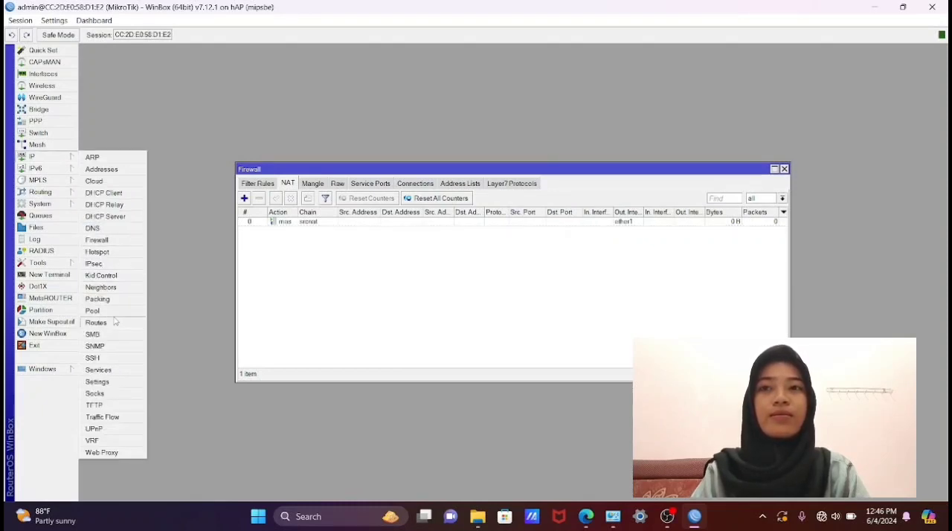
click(114, 254)
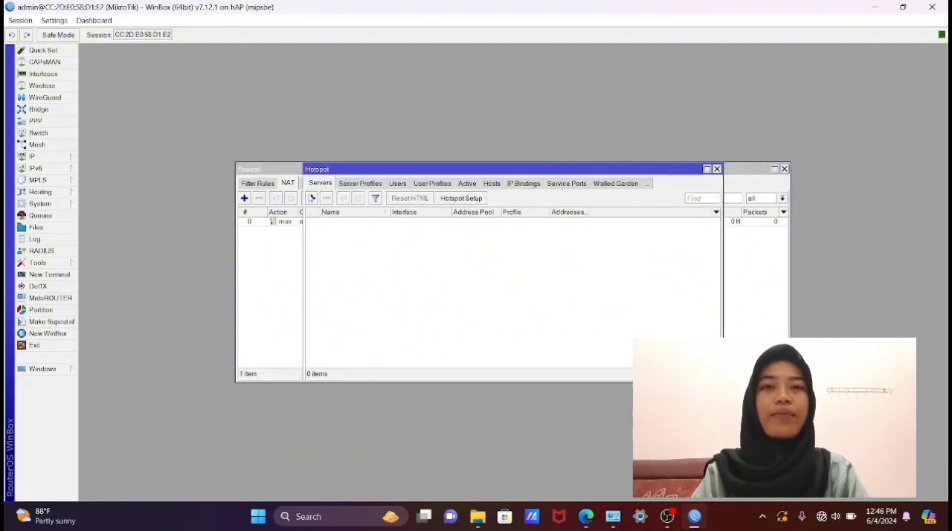
click(461, 198)
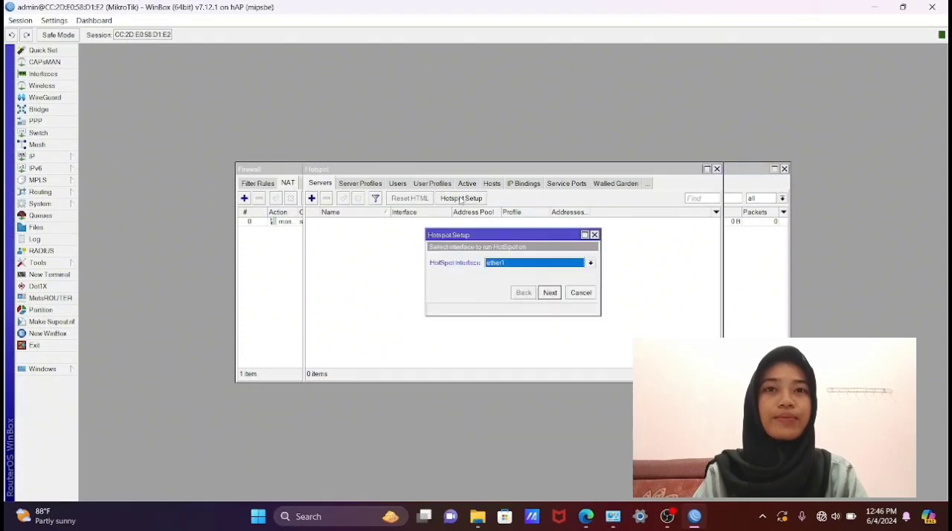
click(549, 293)
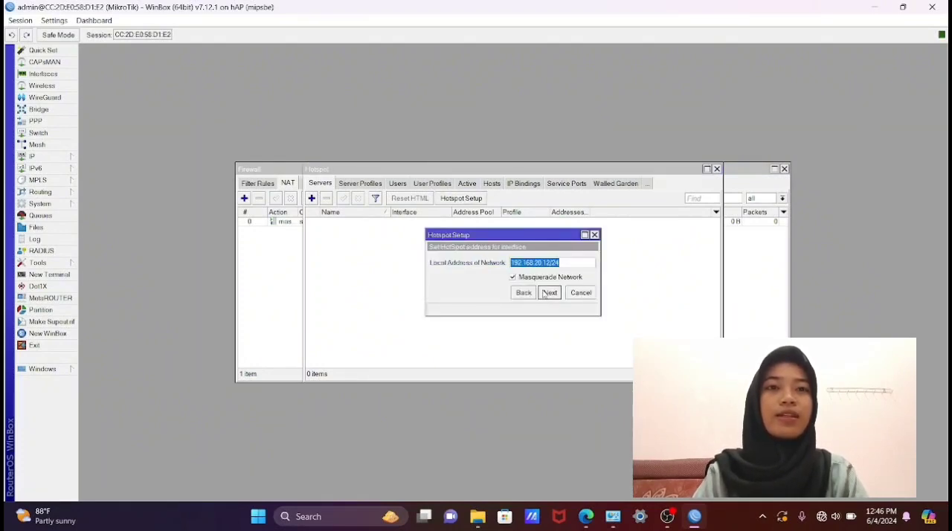
click(523, 293)
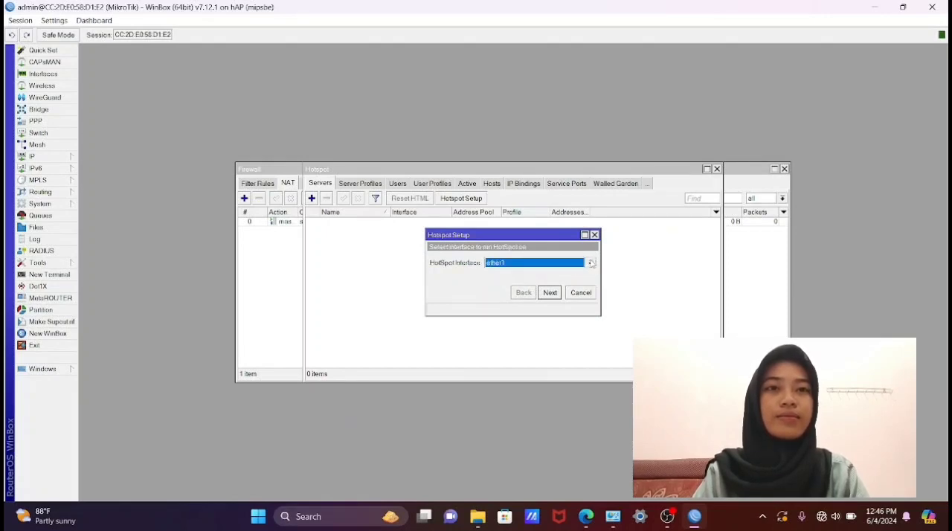
click(591, 263)
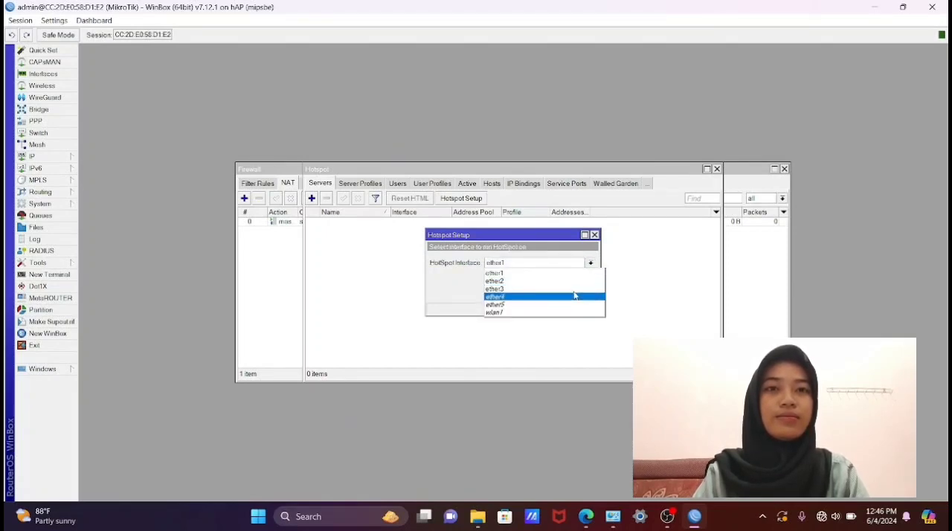
click(577, 289)
click(553, 294)
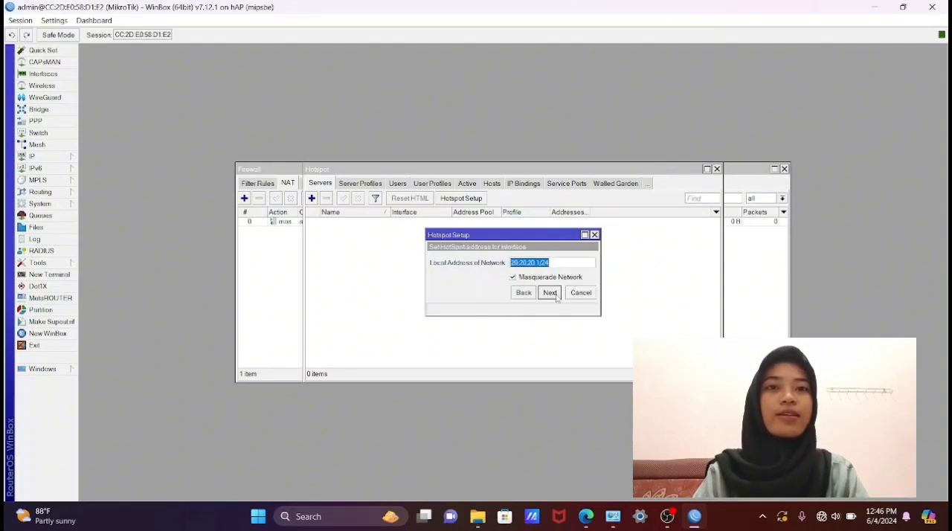
- Accept the hotspot's local address 20.20.20.1/24, address pool 20.20.20.2-20.20.20.254, SMTP server 0.0.0.0 and the other default network settings
click(550, 293)
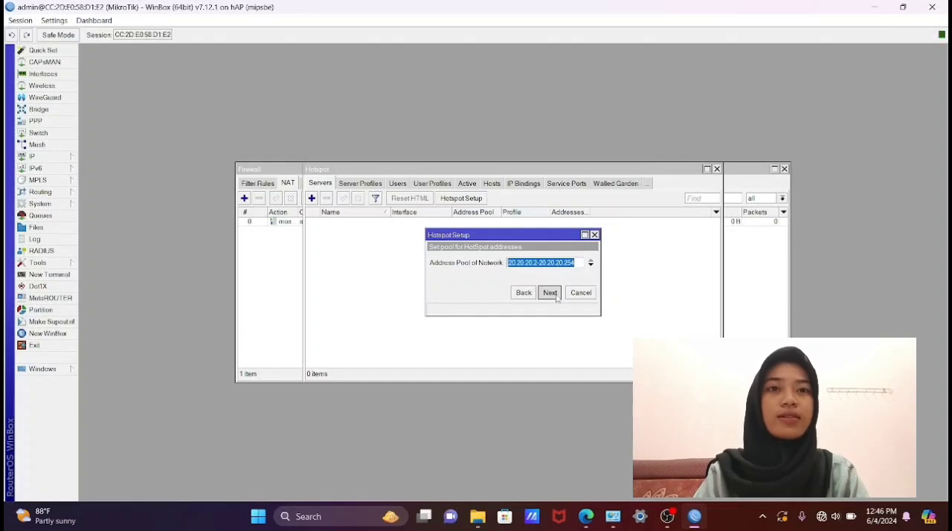
click(550, 292)
click(556, 296)
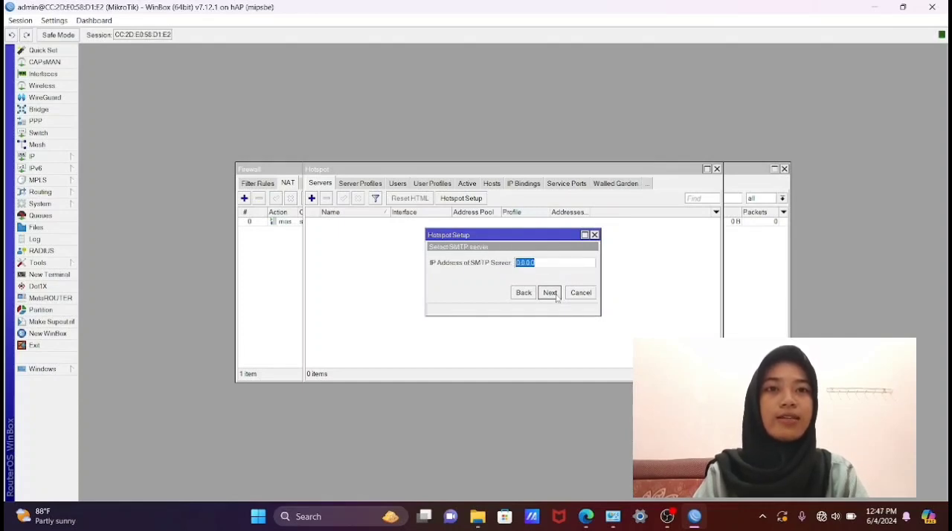
click(550, 293)
click(550, 293)
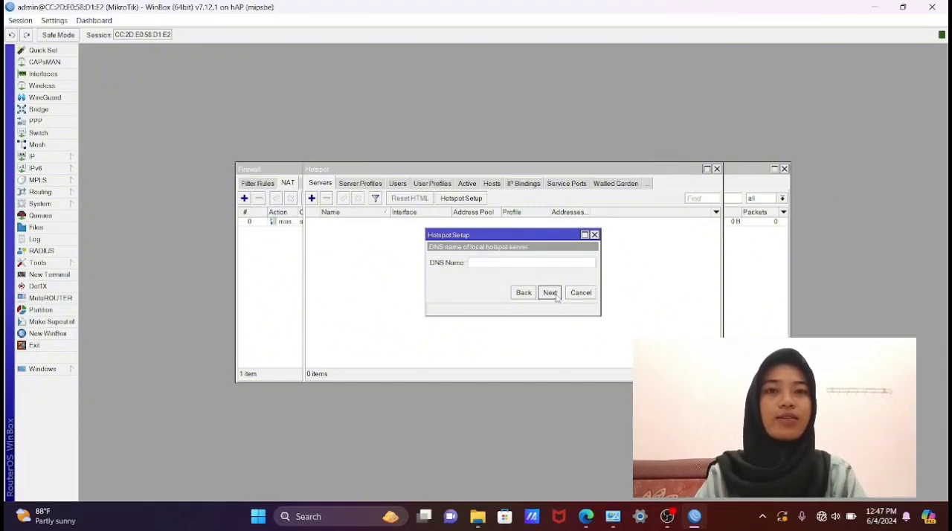
- Set the hotspot's DNS name to admin.net, accept the default local user admin, and finish the setup
text(admin)
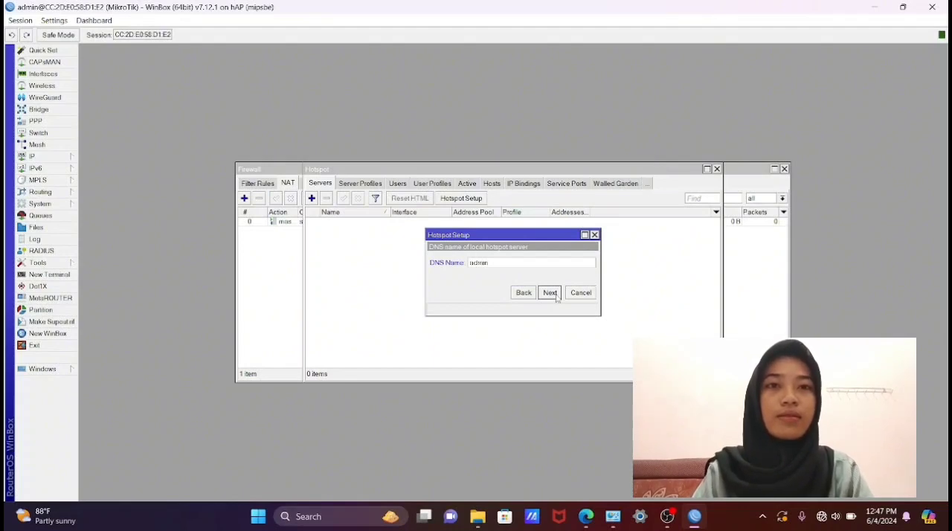
text(.ne)
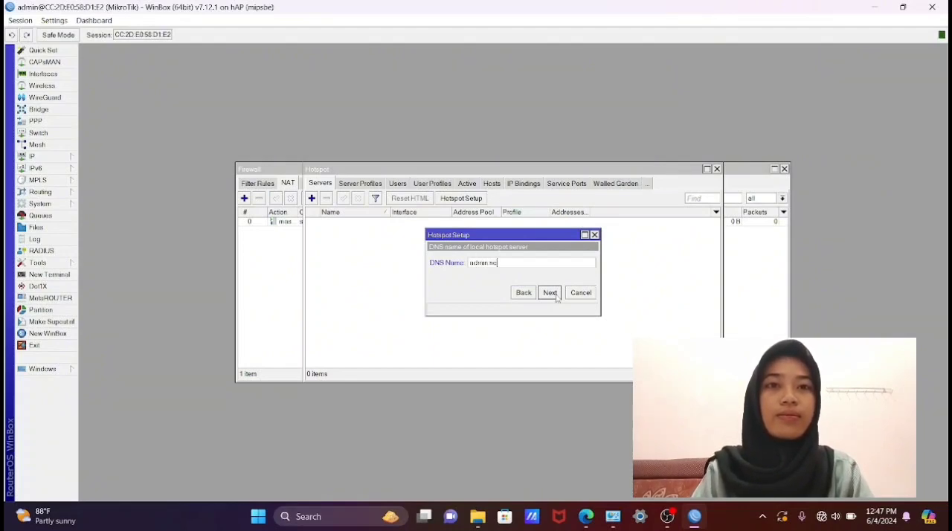
text(t)
click(550, 294)
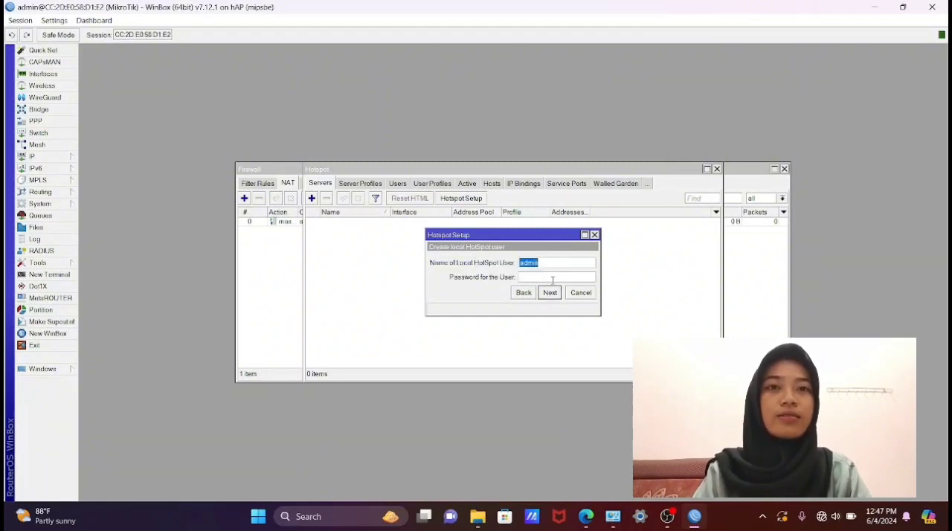
click(550, 293)
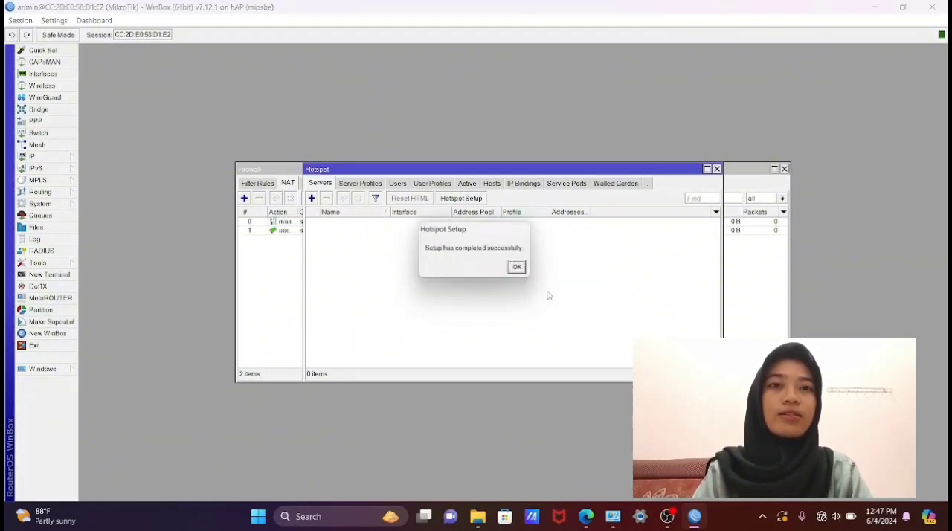
click(519, 268)
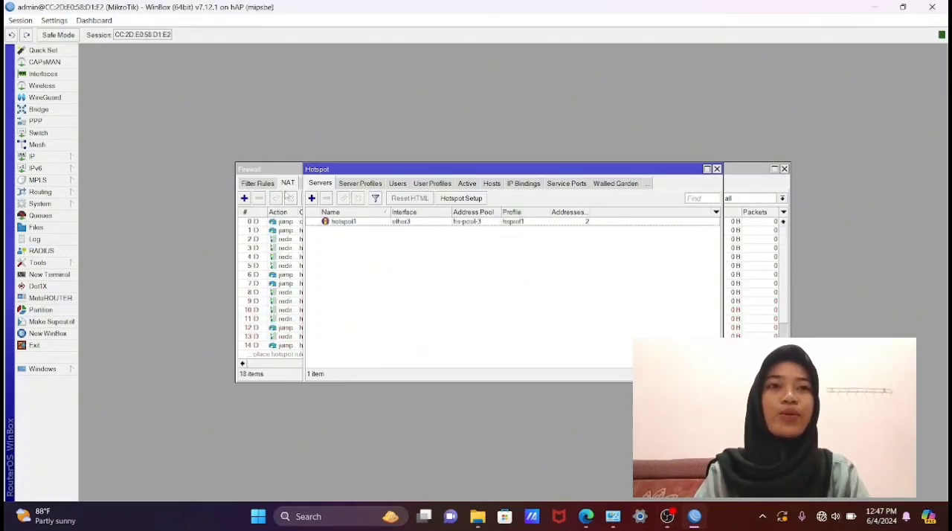
- Create a new simple queue with a max limit of 5M for both target upload and target download
click(45, 215)
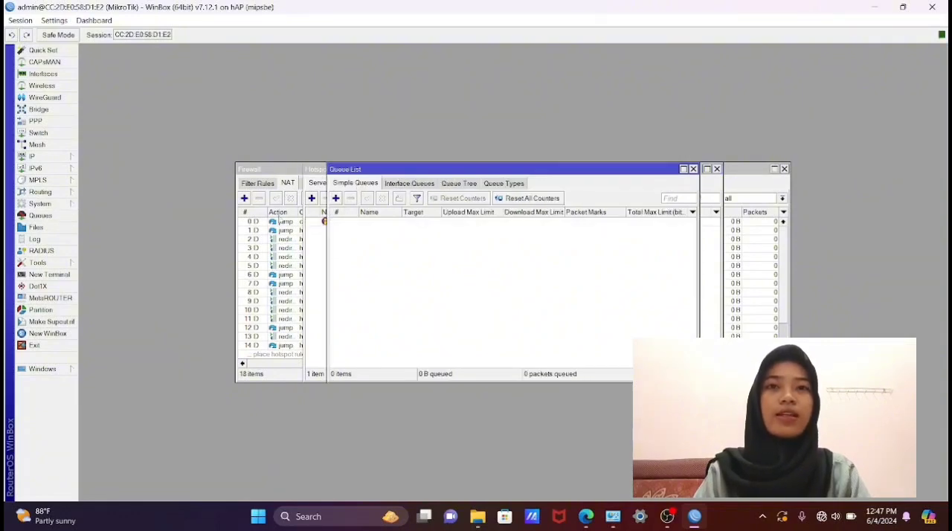
click(335, 198)
click(402, 275)
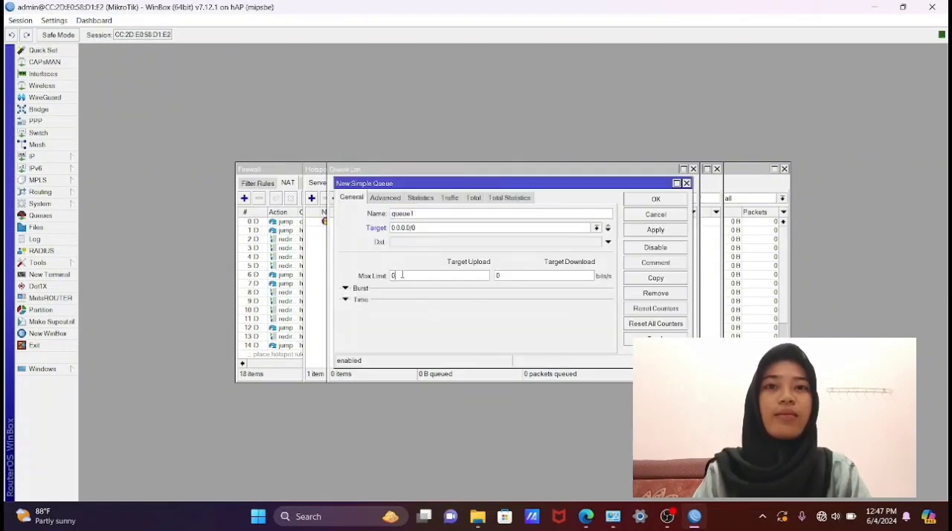
text(5)
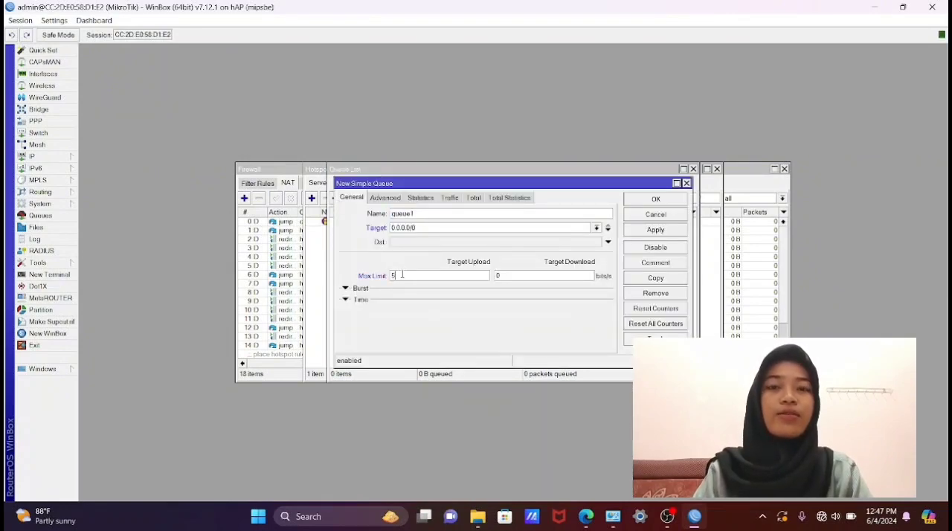
text(M)
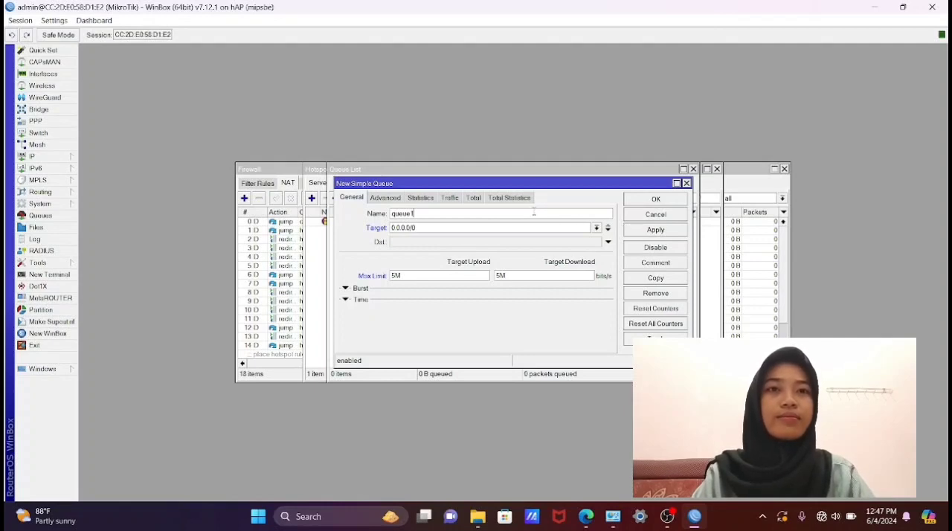
- Name the simple queue laptop, then apply and save it
click(533, 213)
key(BackSpace)
key(BackSpace)
key(BackSpace)
key(BackSpace)
key(BackSpace)
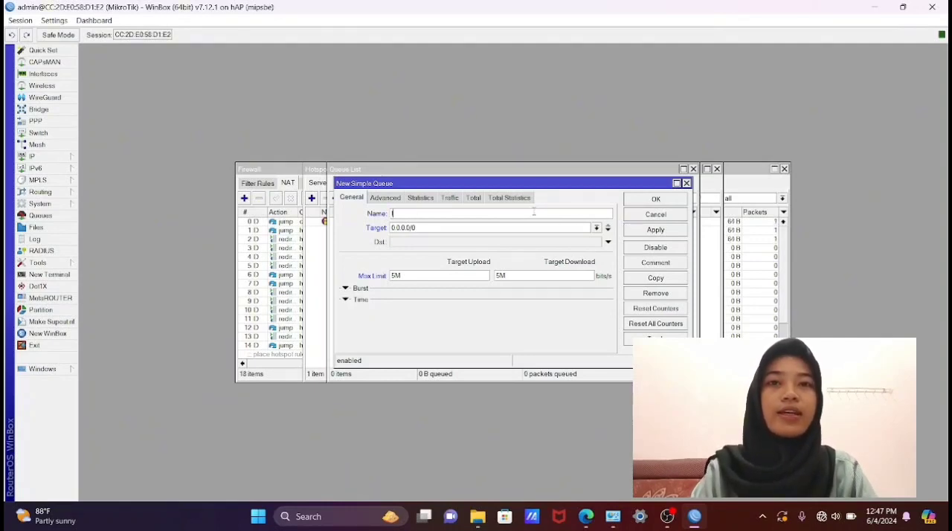
text(laptop)
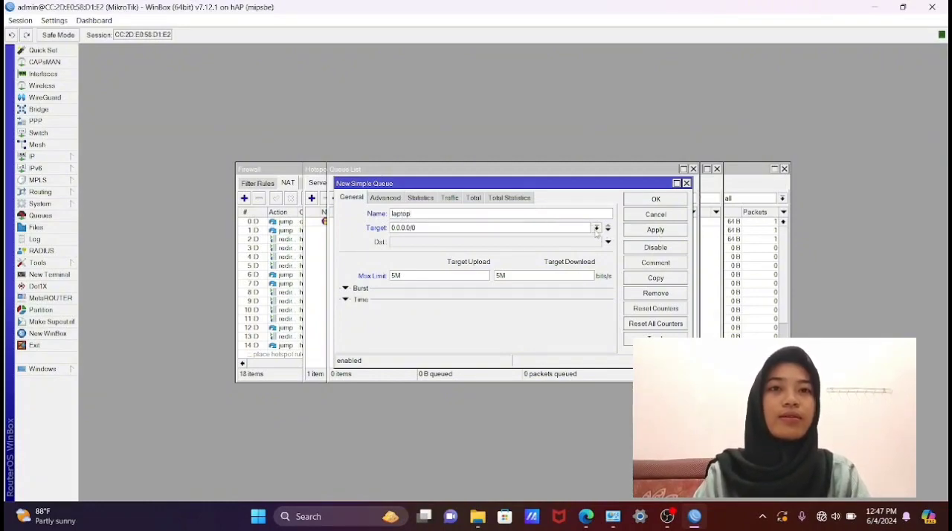
click(657, 233)
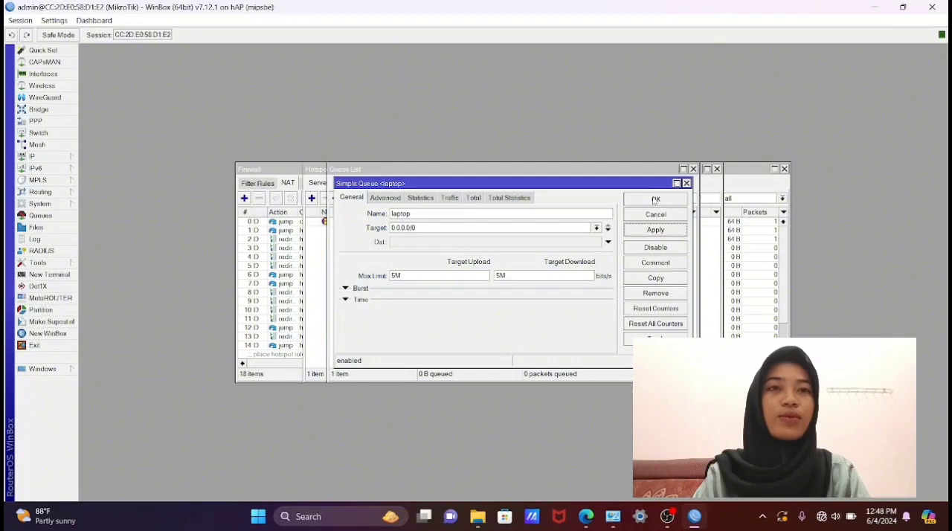
click(655, 200)
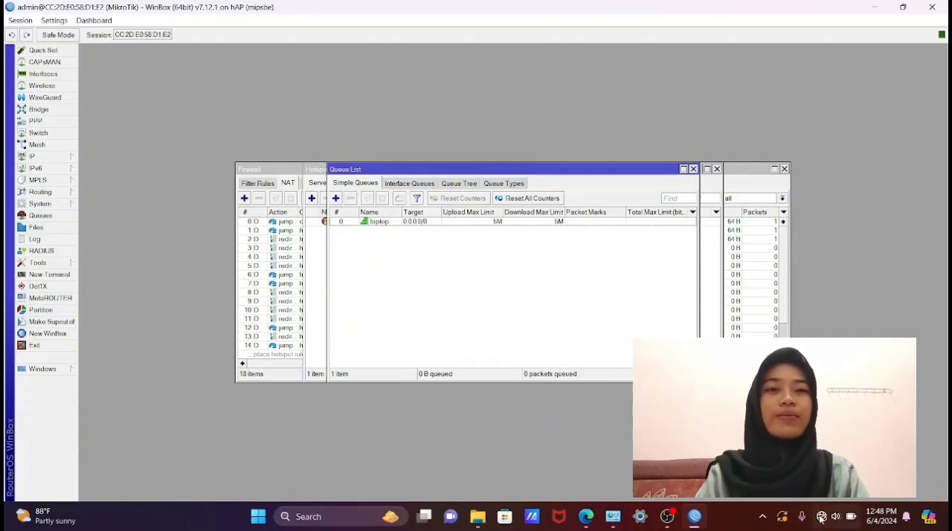
- Switch to the Windows Control Panel and open the IPv4 properties of the Ethernet 2 adapter
key(super+r)
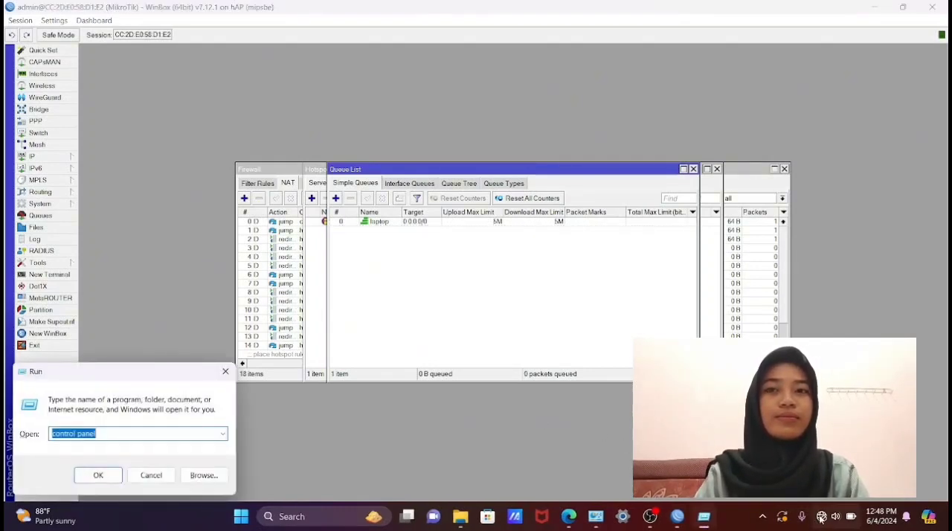
key(Return)
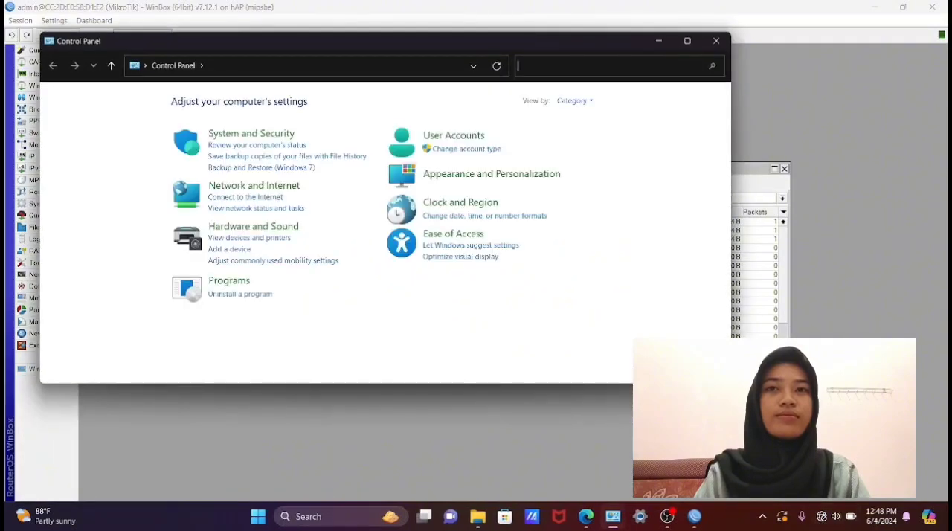
click(238, 186)
click(248, 108)
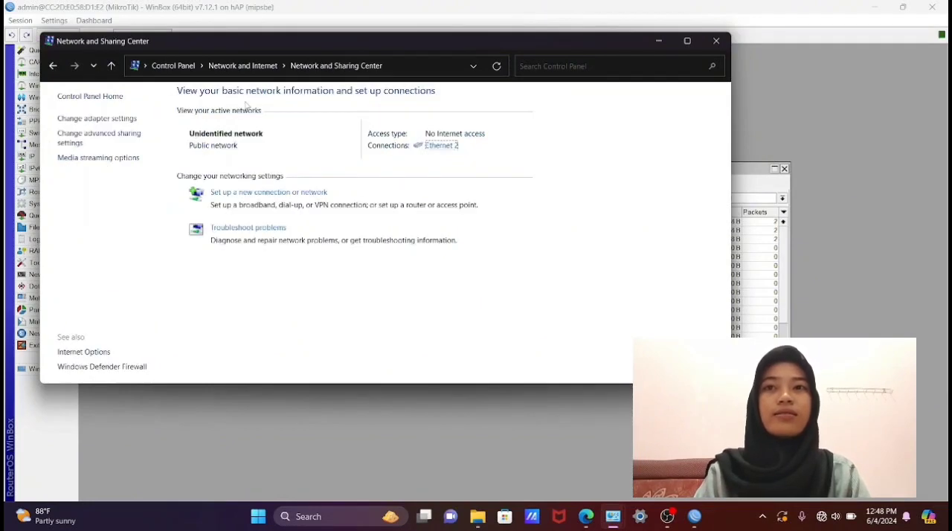
click(132, 120)
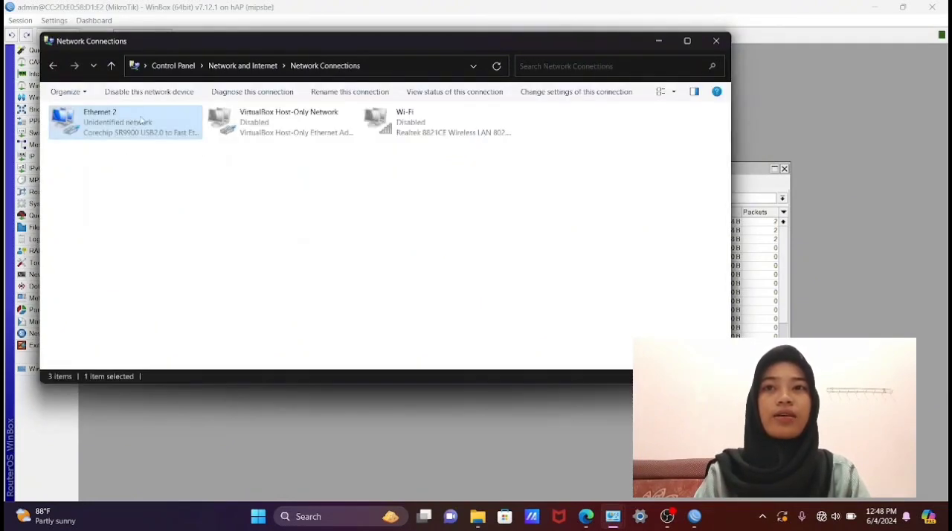
double_click(138, 123)
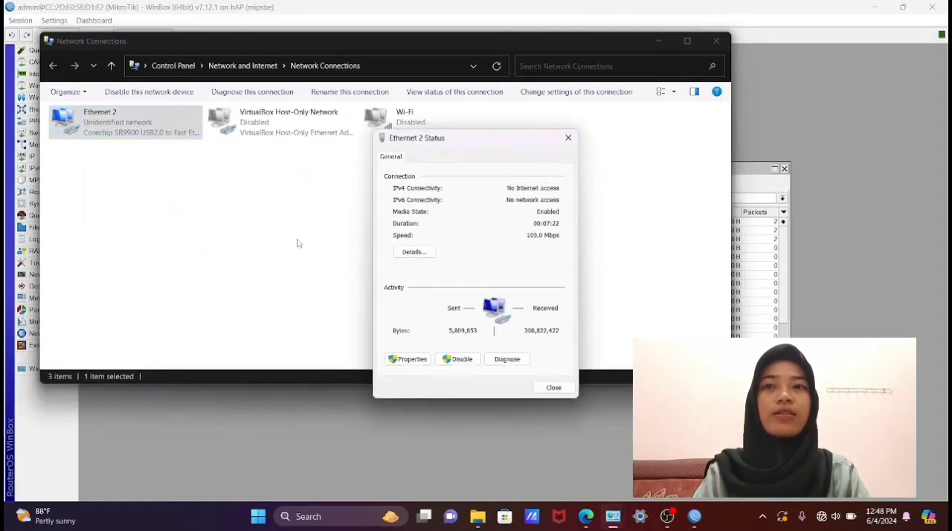
click(407, 359)
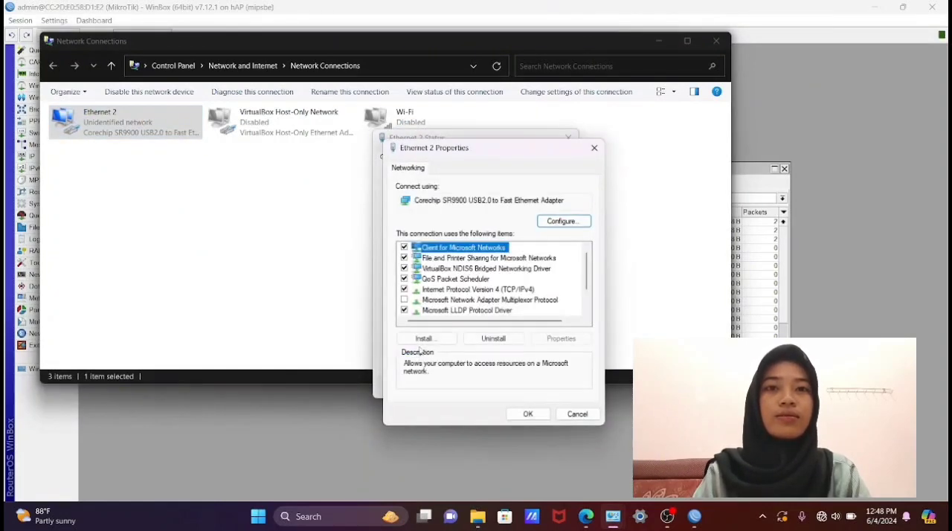
double_click(459, 289)
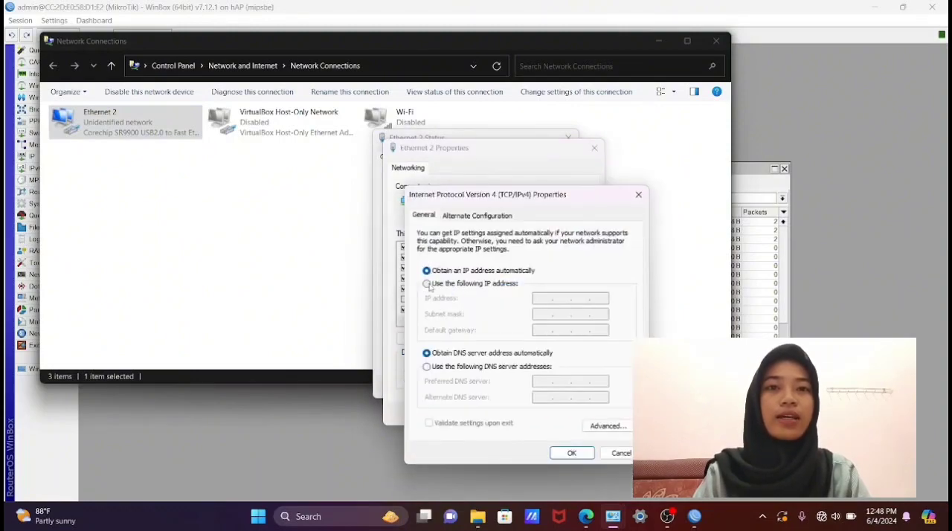
- Switch Ethernet 2 to manual IPv4 addressing with IP address 172.20.10.5 and subnet mask 255.255.255.0
click(427, 284)
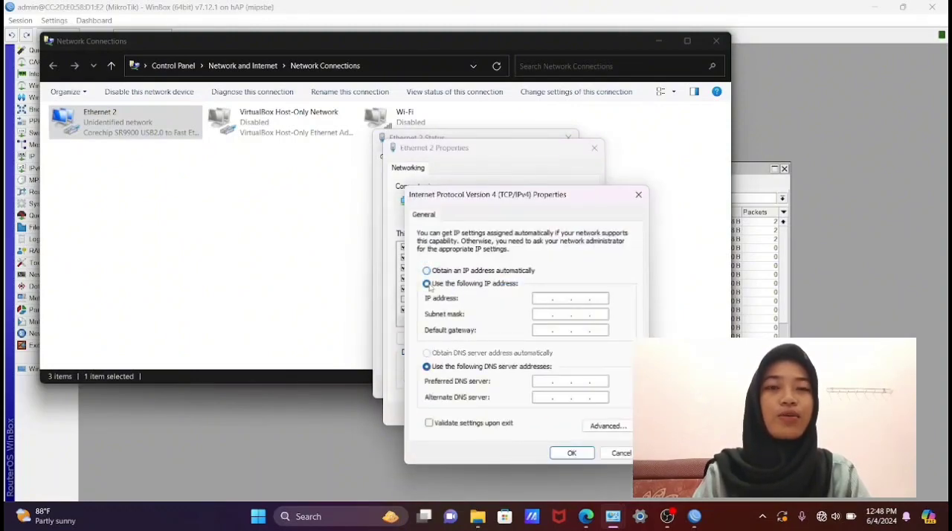
click(545, 301)
text(172 . )
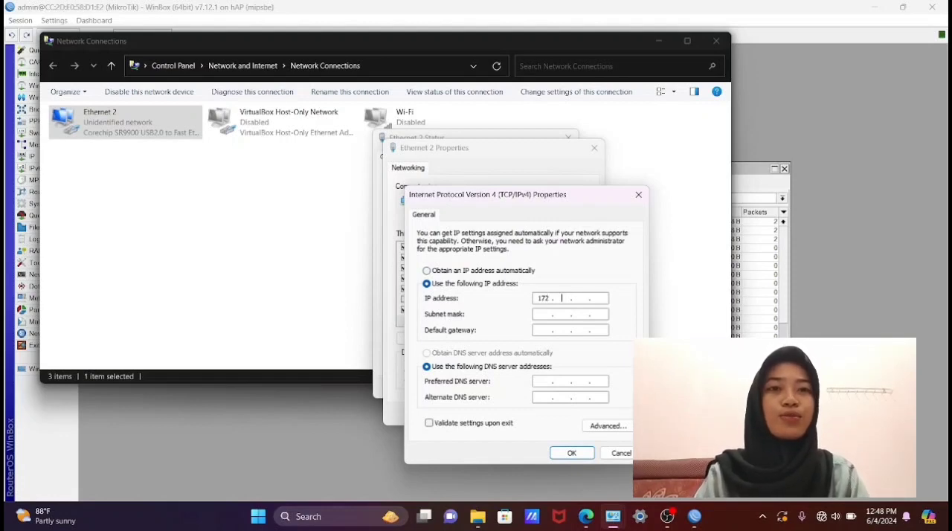
text(20 . )
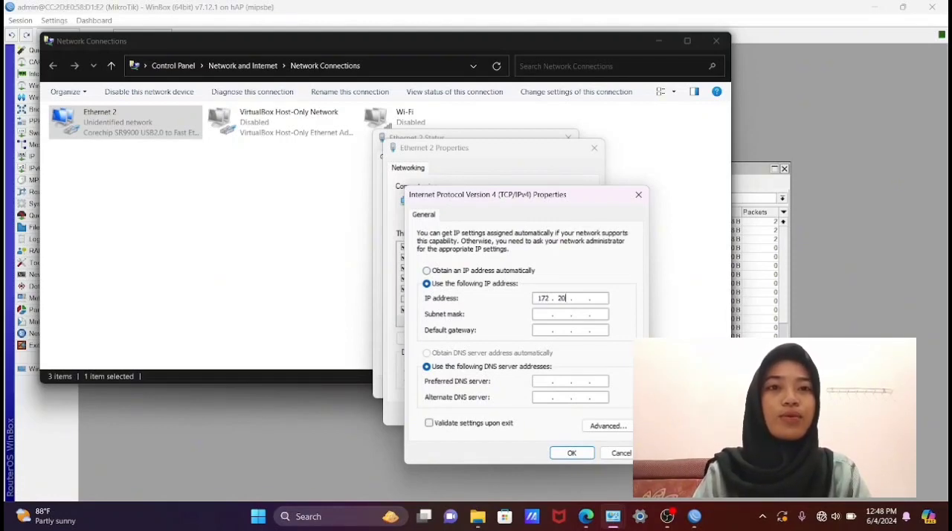
text(10)
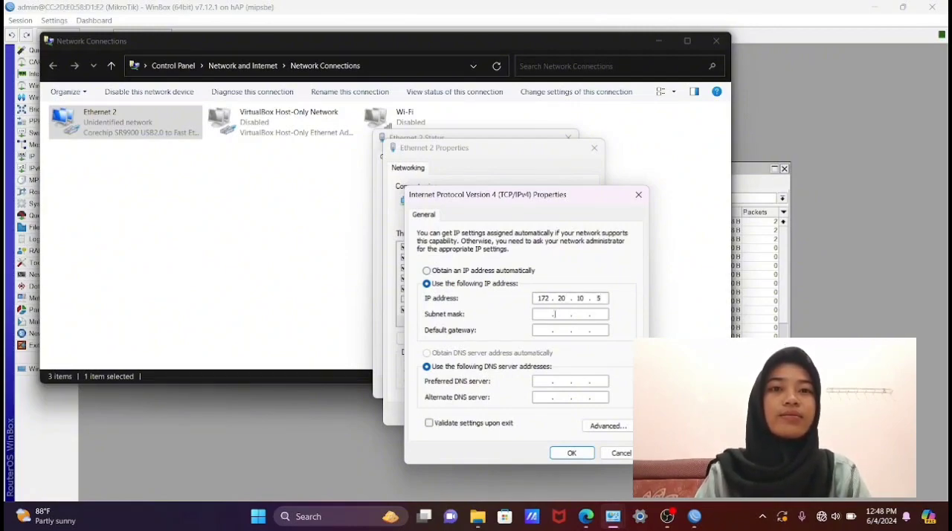
click(551, 314)
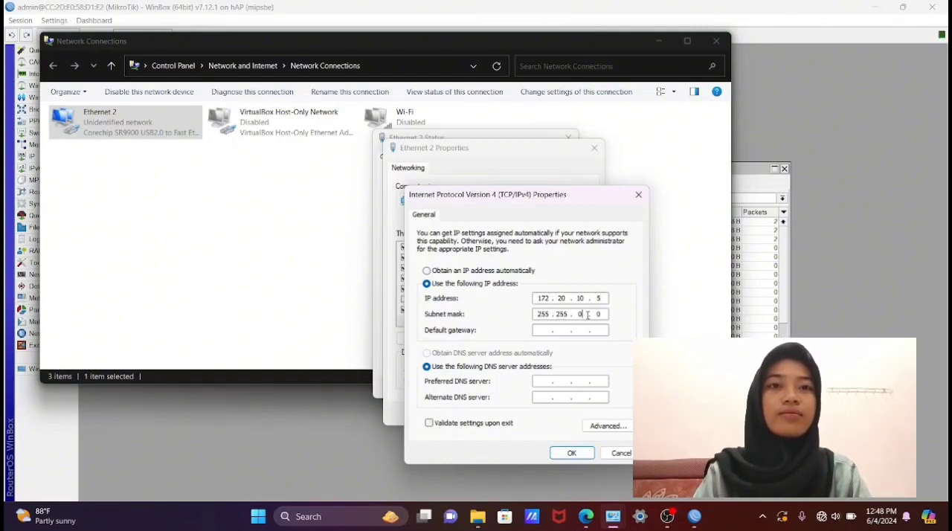
text(255.)
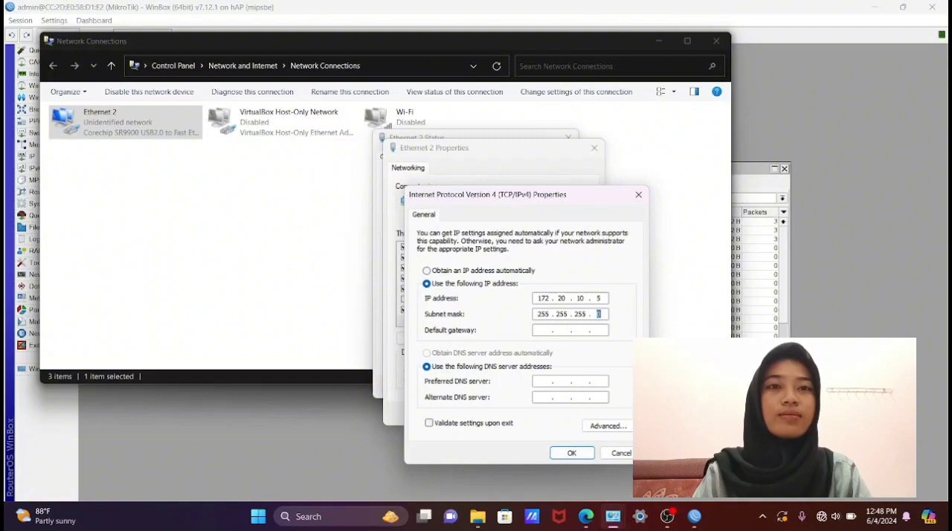
- Set the default gateway of the Ethernet 2 adapter to 172.20.10.1
click(549, 328)
text(172 . )
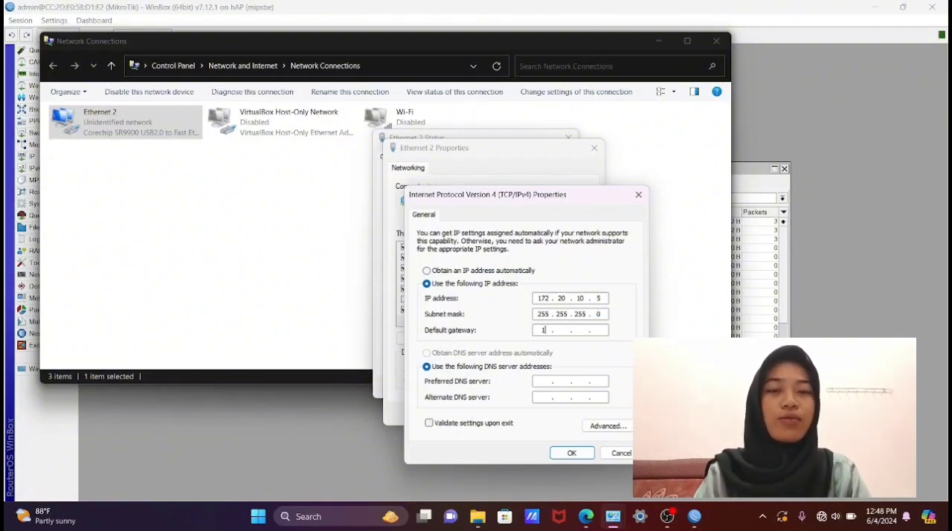
text(20)
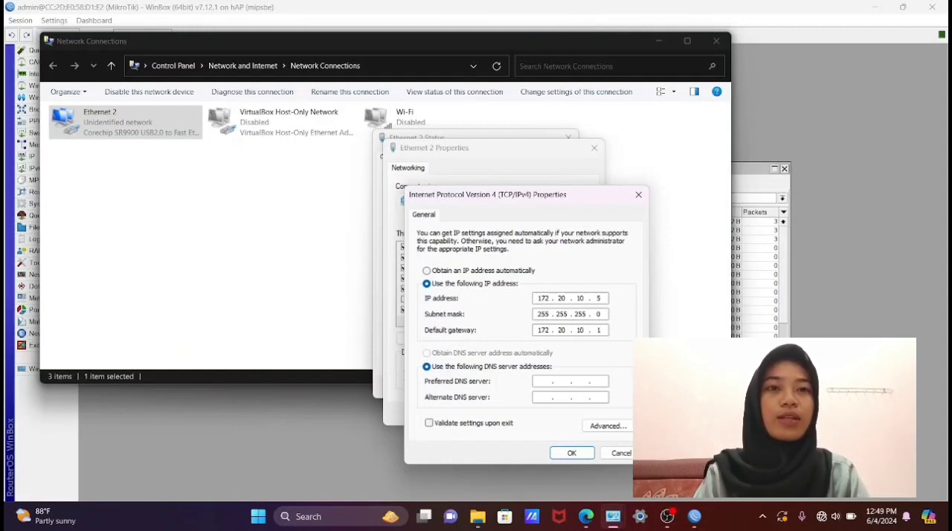
- Set the preferred DNS server to 192.168.20.1, then confirm the IPv4 settings and close the adapter's dialogs
click(544, 381)
text(192 . )
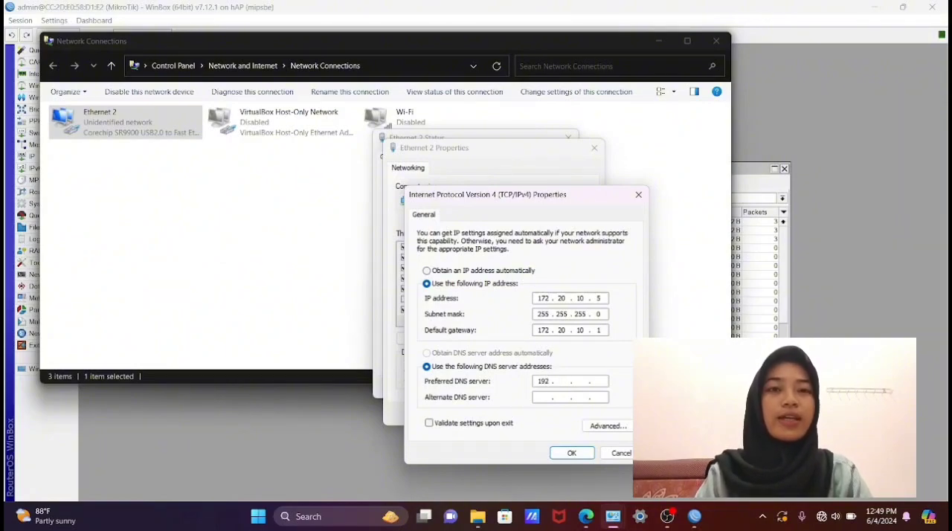
text(1 )
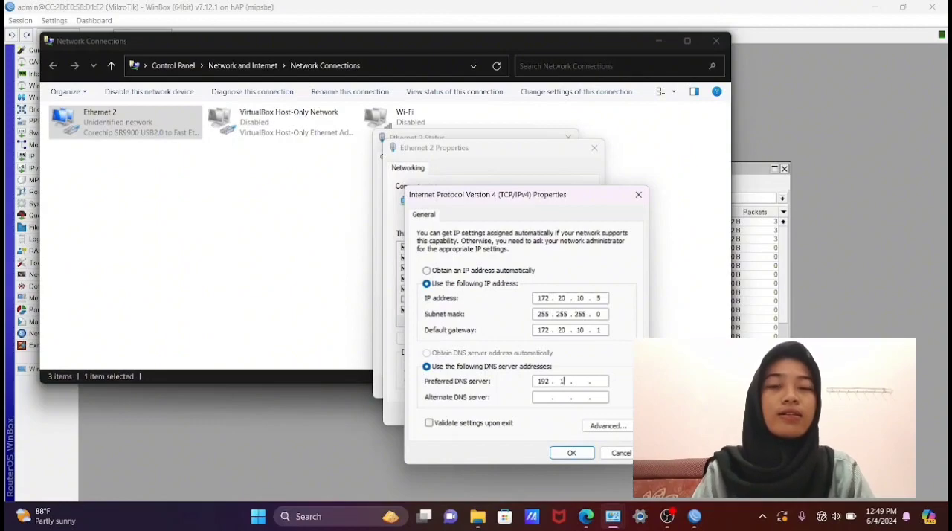
text(68 . )
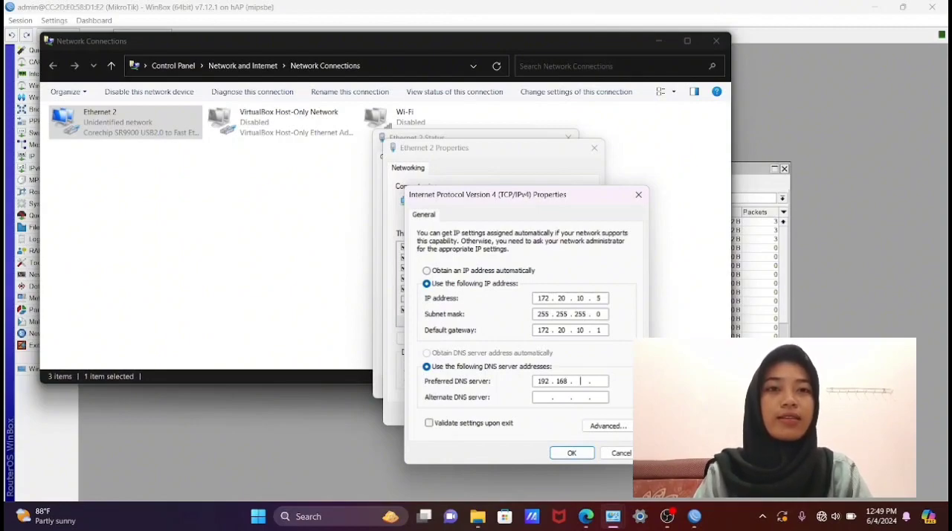
text(20)
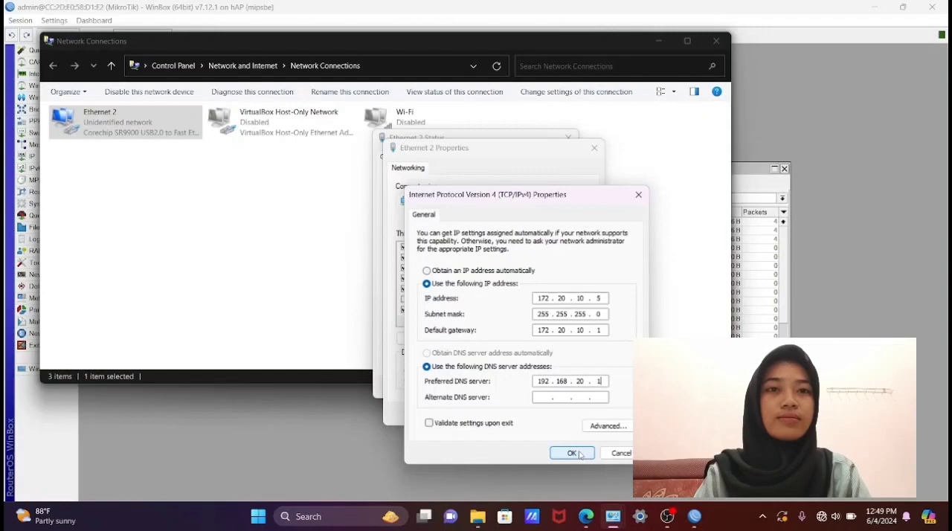
click(579, 453)
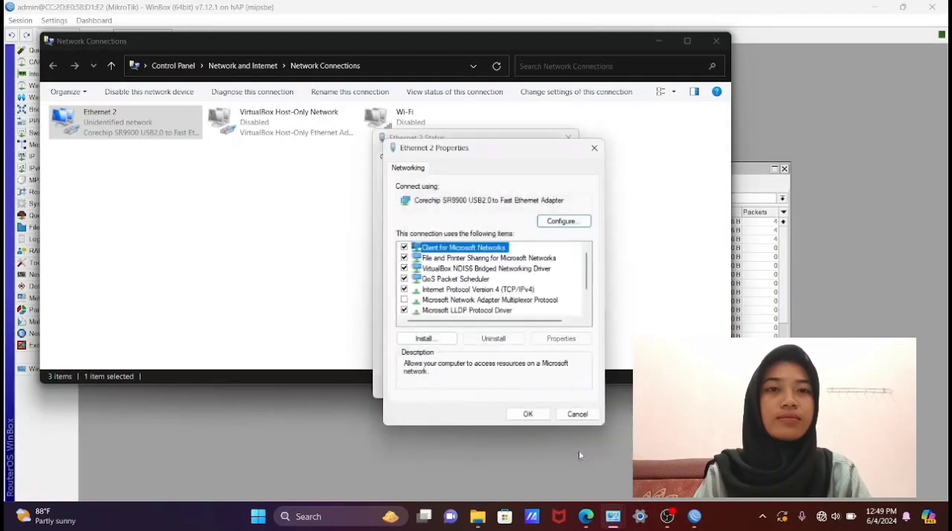
click(529, 414)
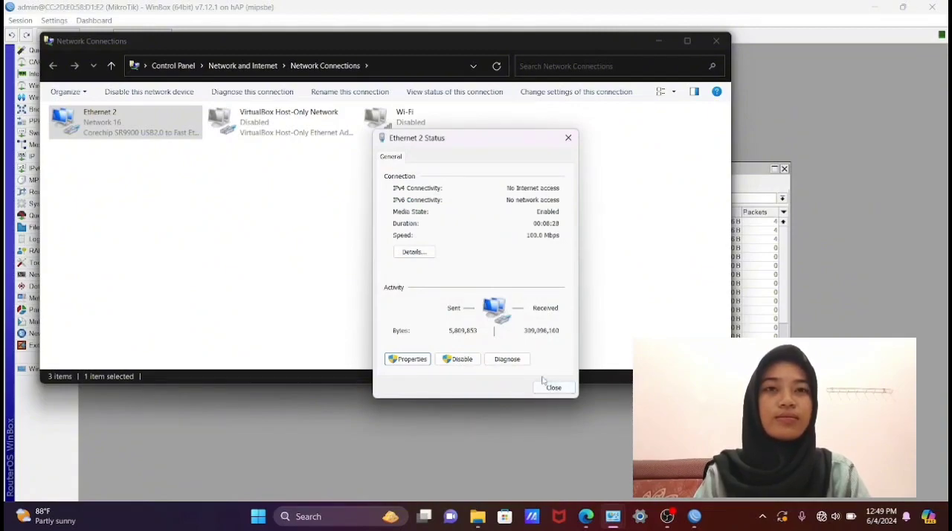
click(552, 387)
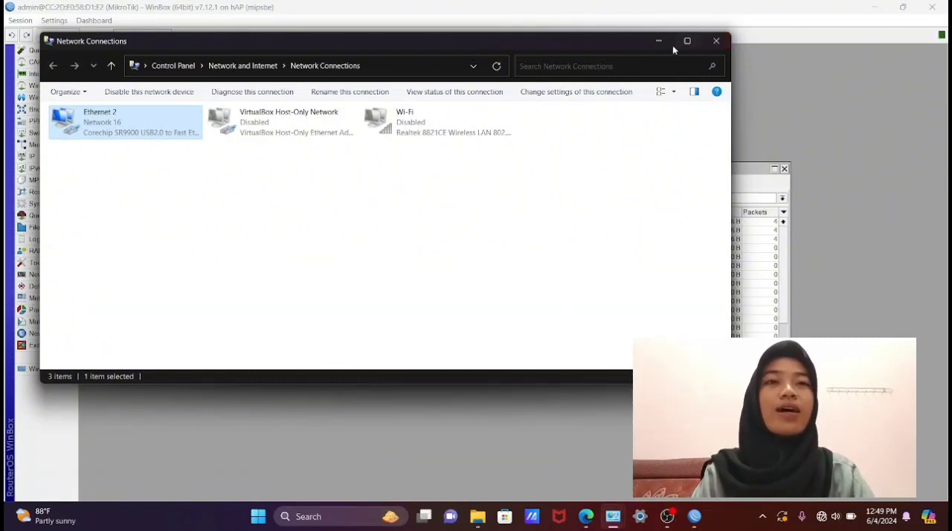
- Put the Control Panel window away, search Windows for Mikhmon and launch MikhmonServer.exe
key(alt+Left)
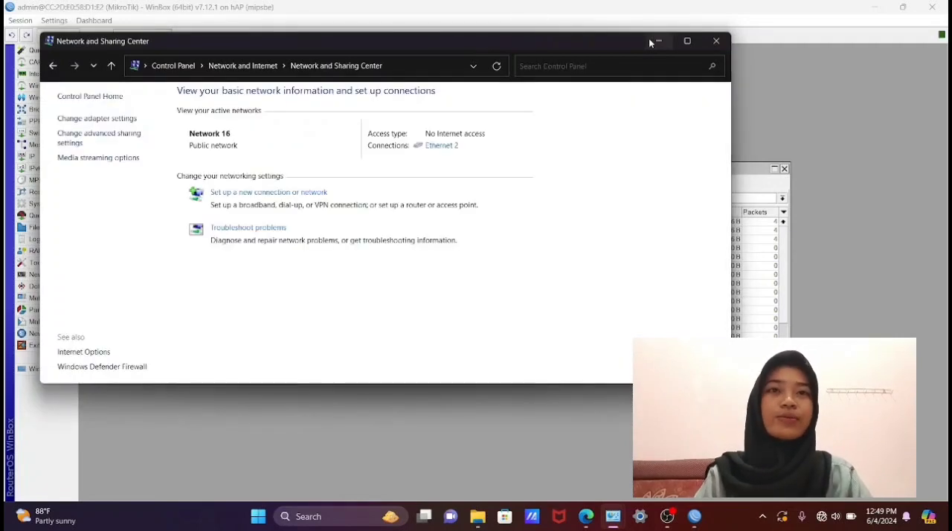
click(657, 41)
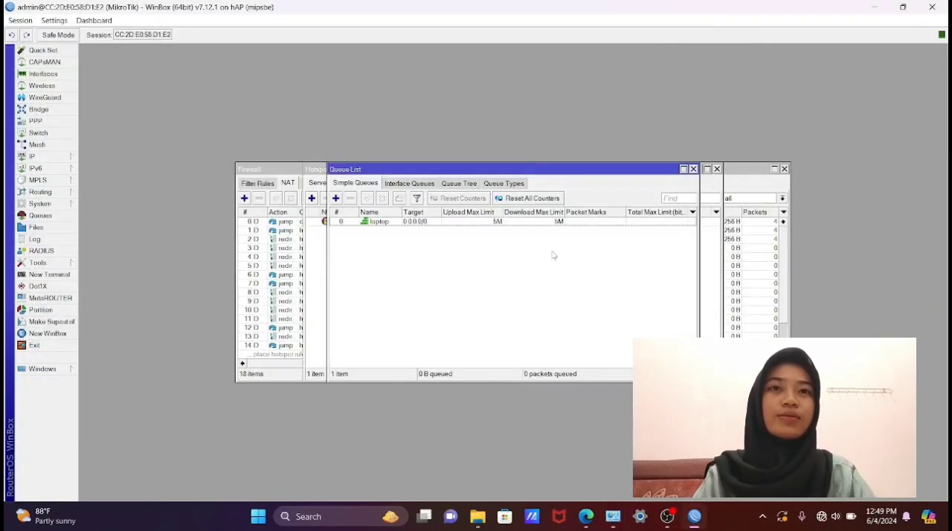
click(316, 519)
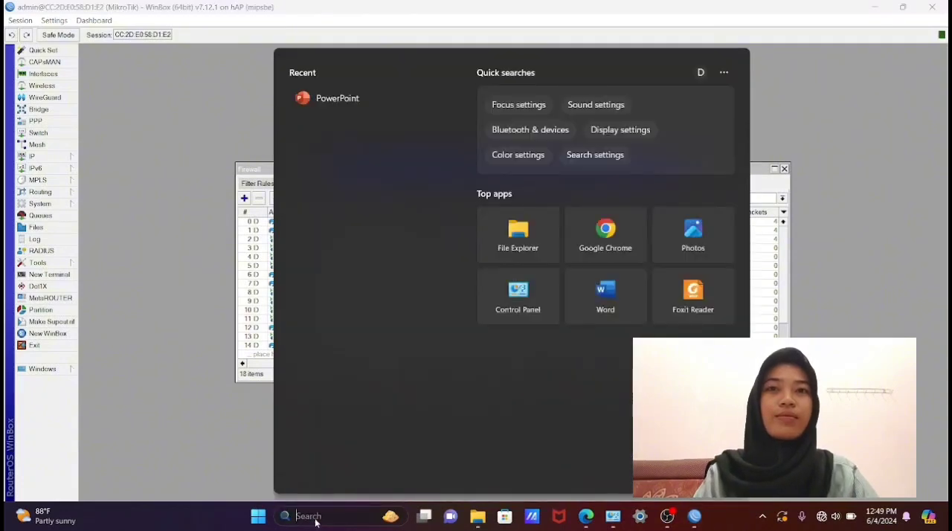
text(mik)
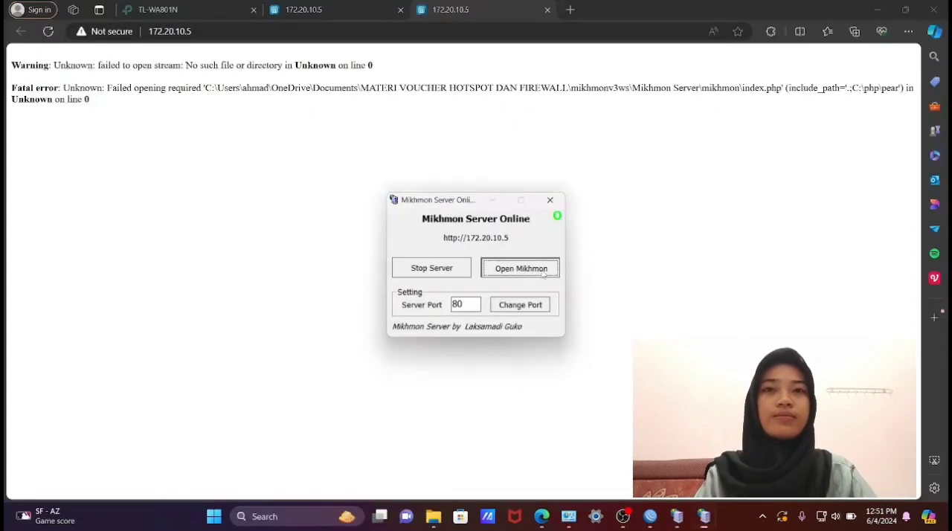
click(542, 273)
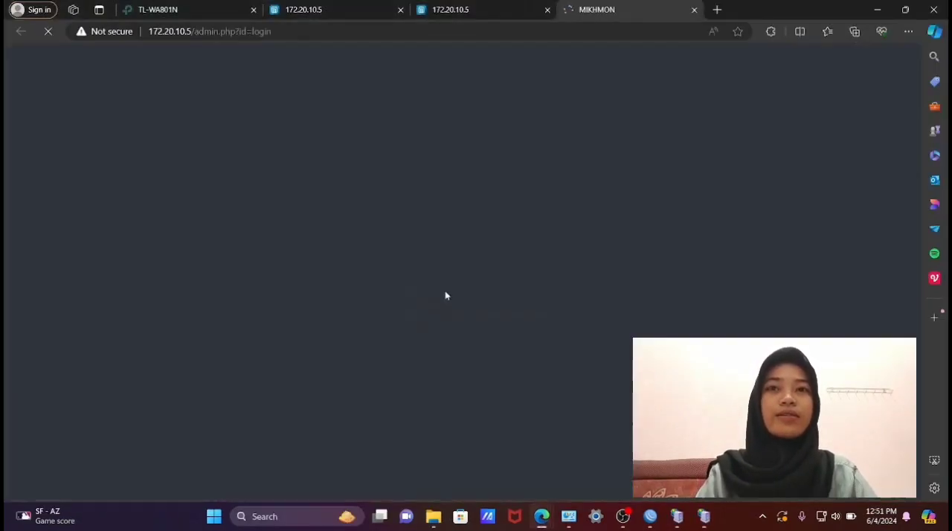
- Log in to MIKHMON as mikhmon with the account password and dismiss the browser's offer to save it
text(admin)
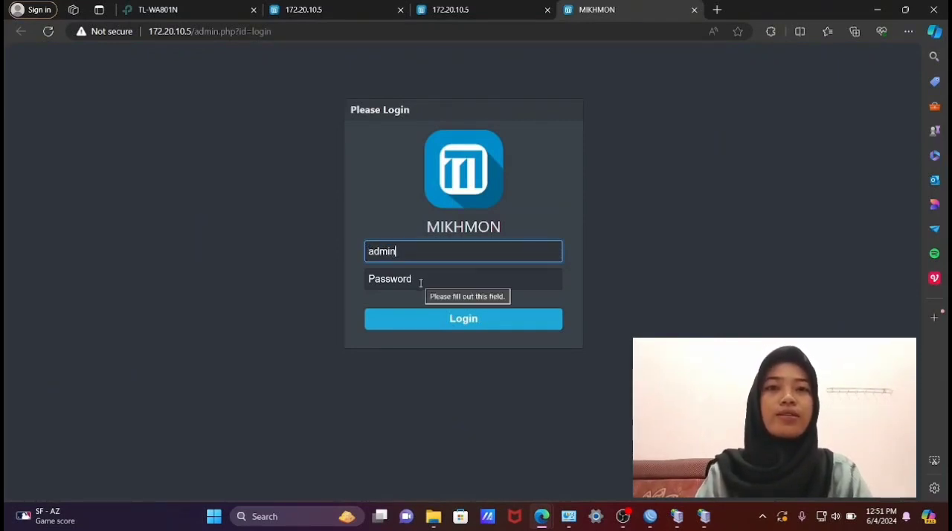
key(BackSpace)
key(BackSpace)
key(BackSpace)
key(BackSpace)
key(BackSpace)
text(mi)
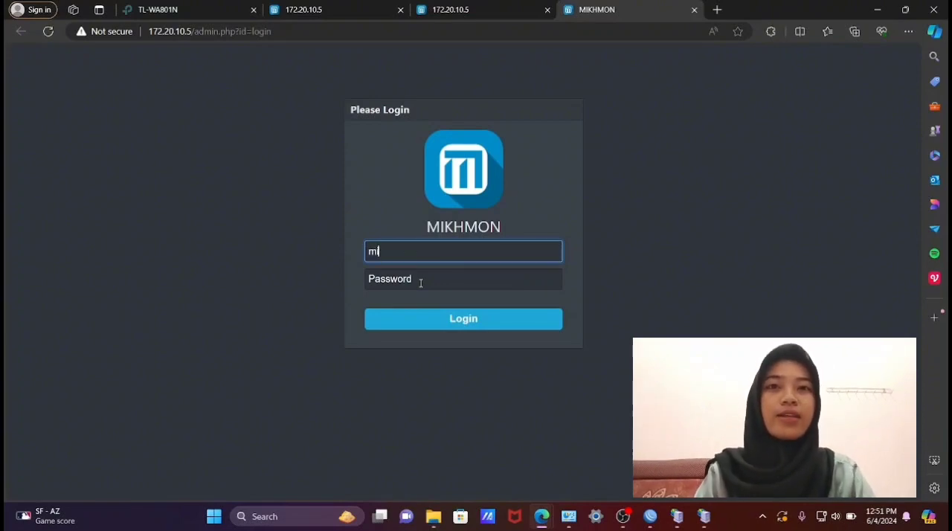
text(kh)
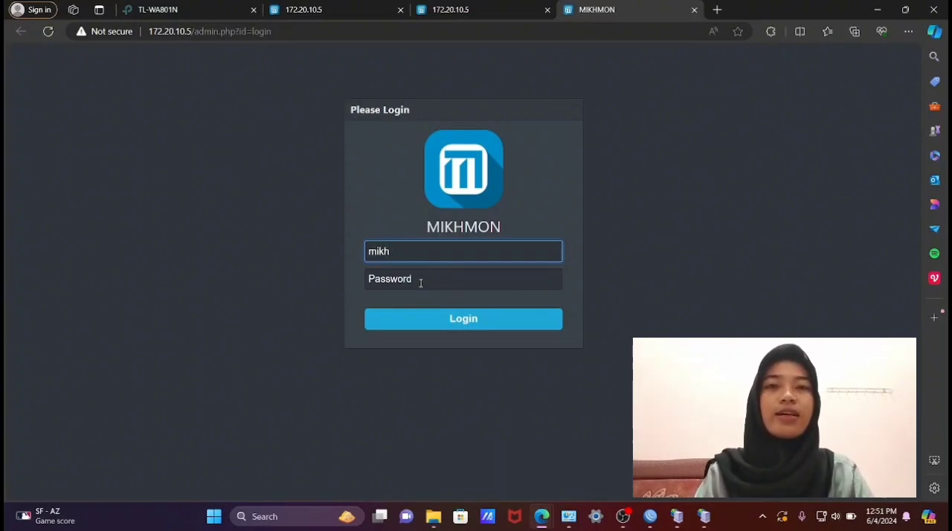
text(mon)
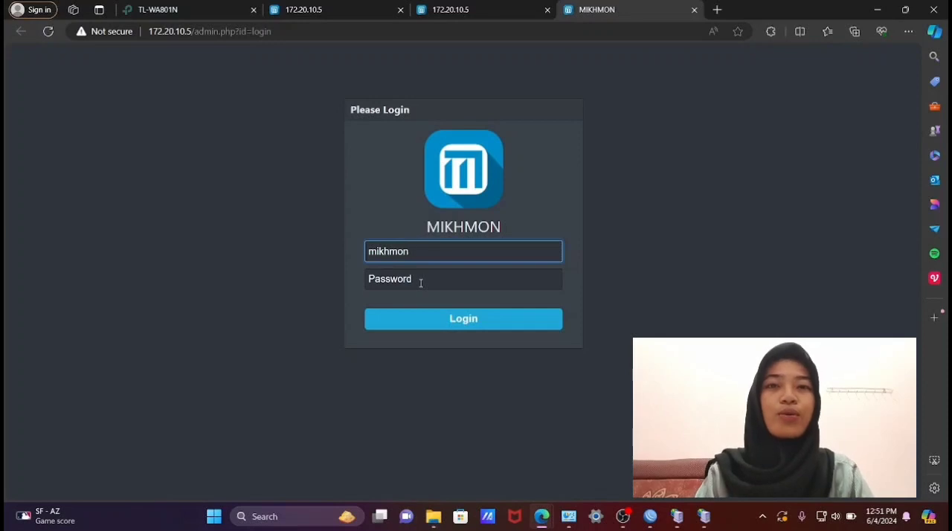
click(417, 276)
text(1234)
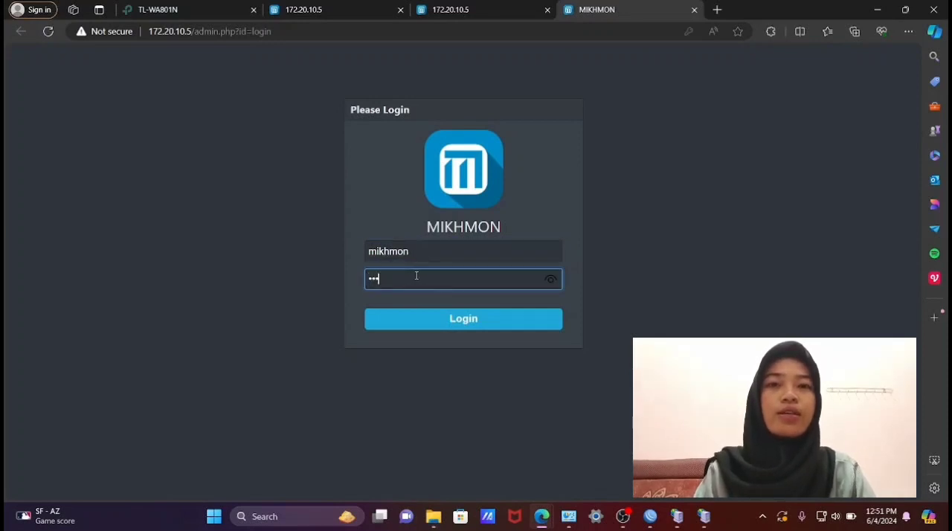
click(426, 319)
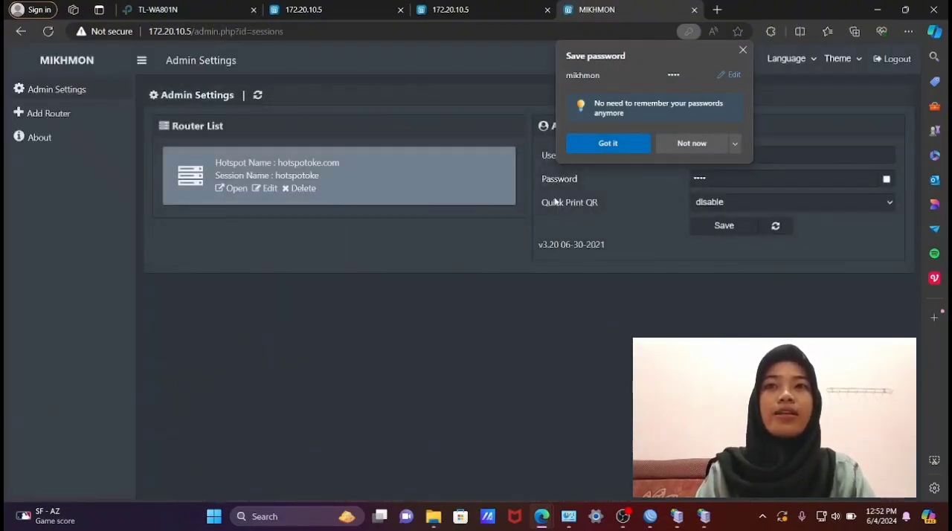
click(742, 51)
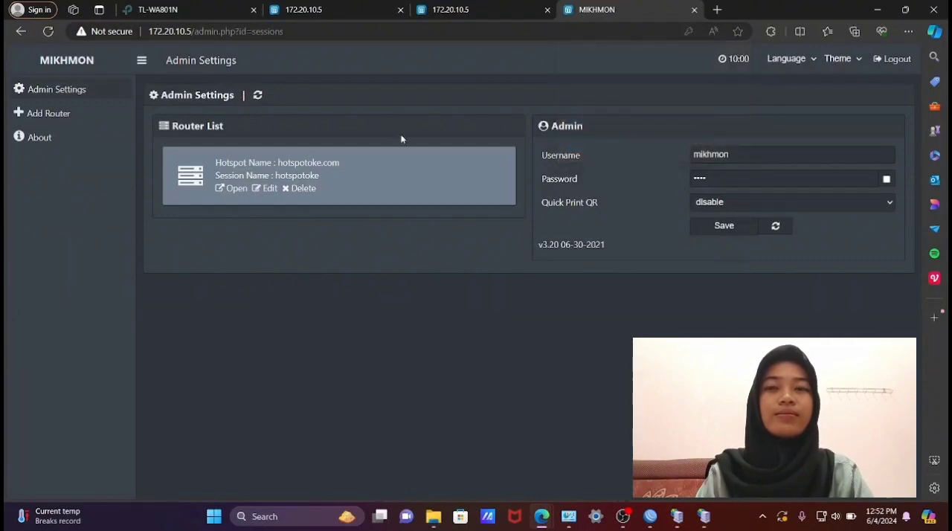
- Add a new router in MIKHMON and set its session name to admin
click(101, 112)
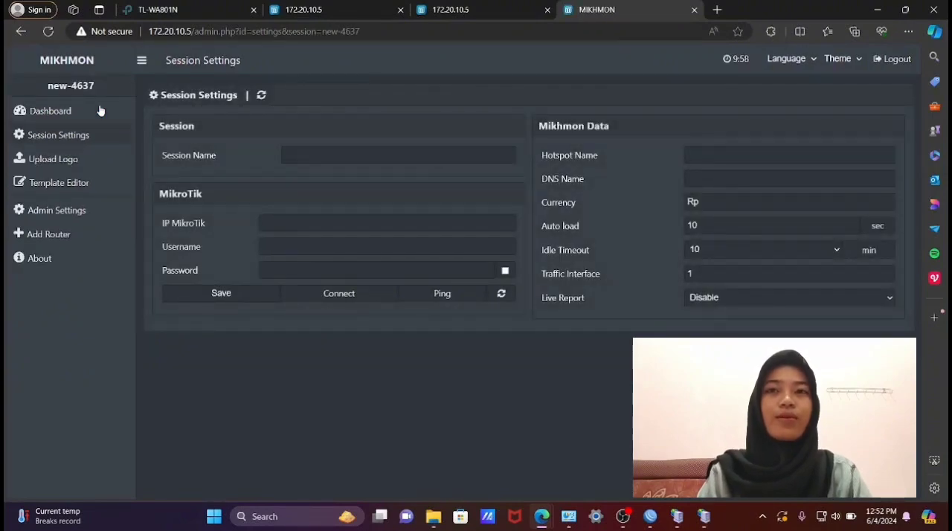
click(314, 155)
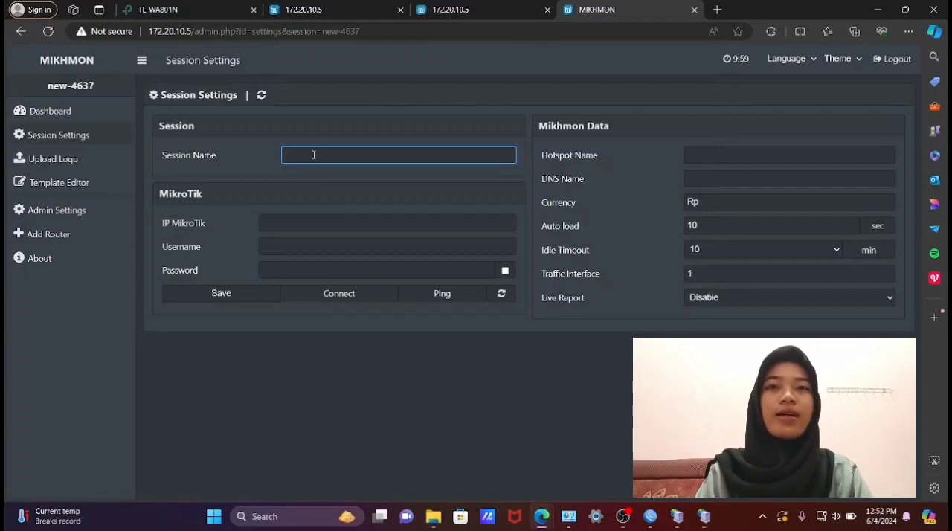
text(admin)
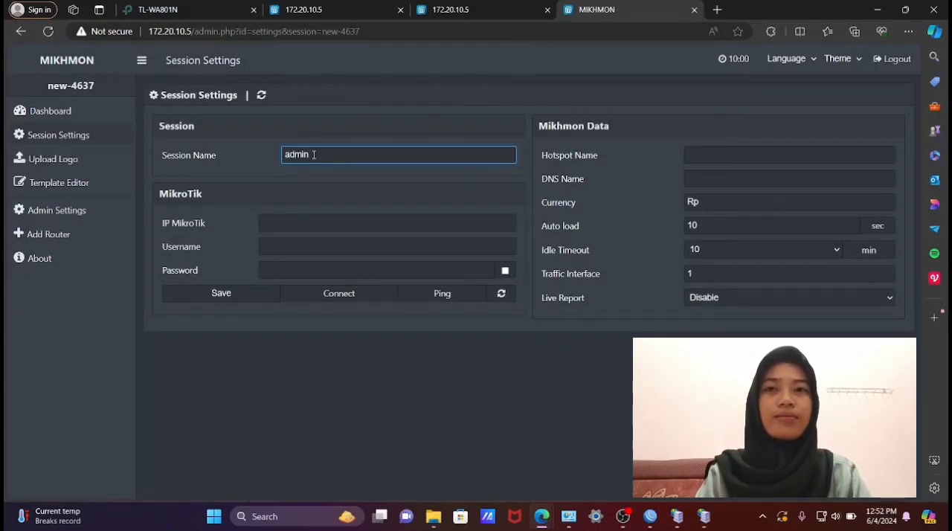
- Set the session's MikroTik IP address to 172.20.10.1
click(305, 223)
text(172.)
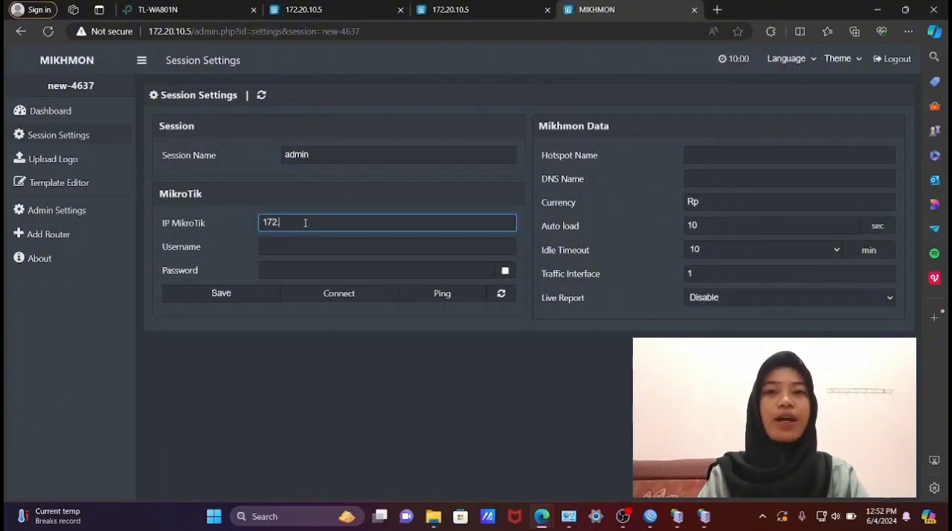
text(20.)
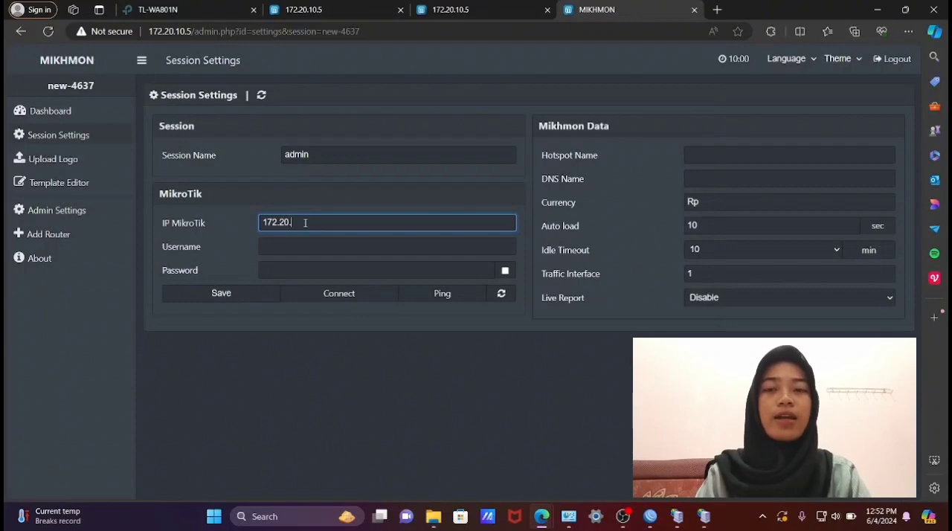
text(10.1)
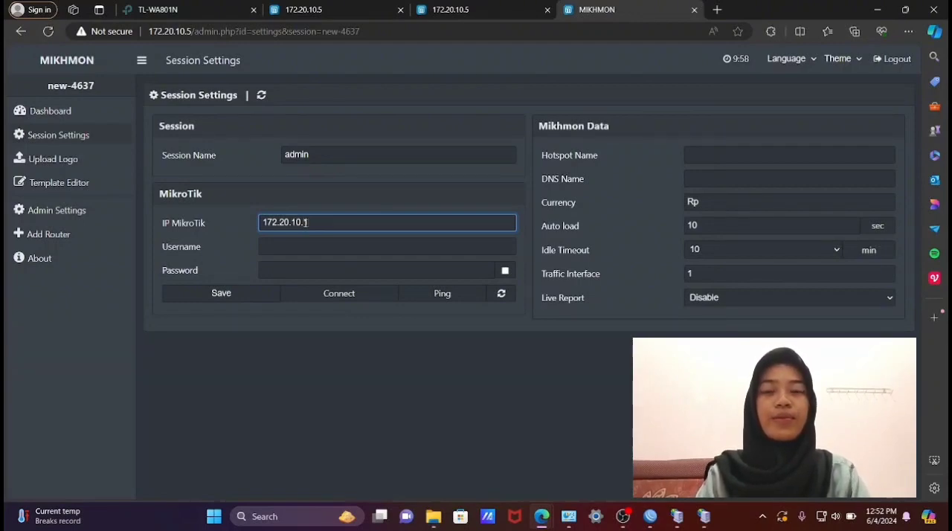
- Enter admin as the MikroTik username and fill in the router's password
click(310, 248)
text(admin)
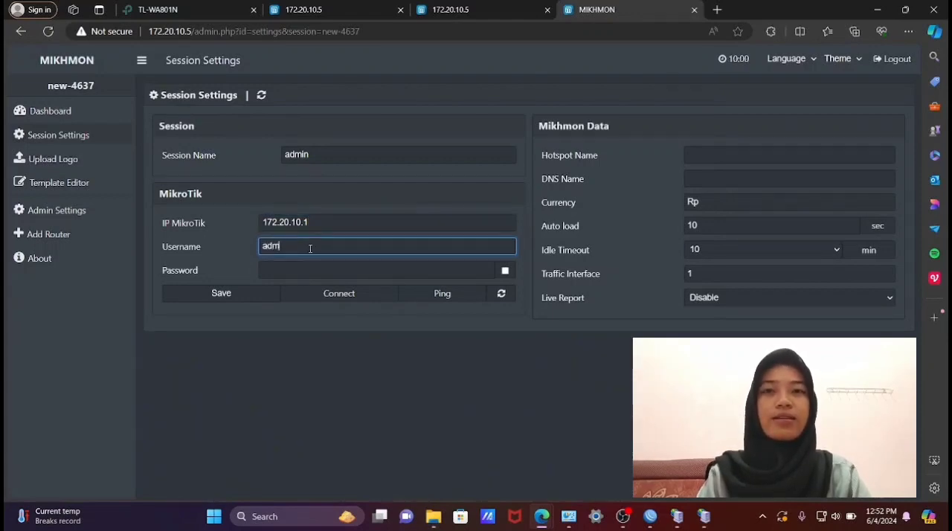
click(286, 268)
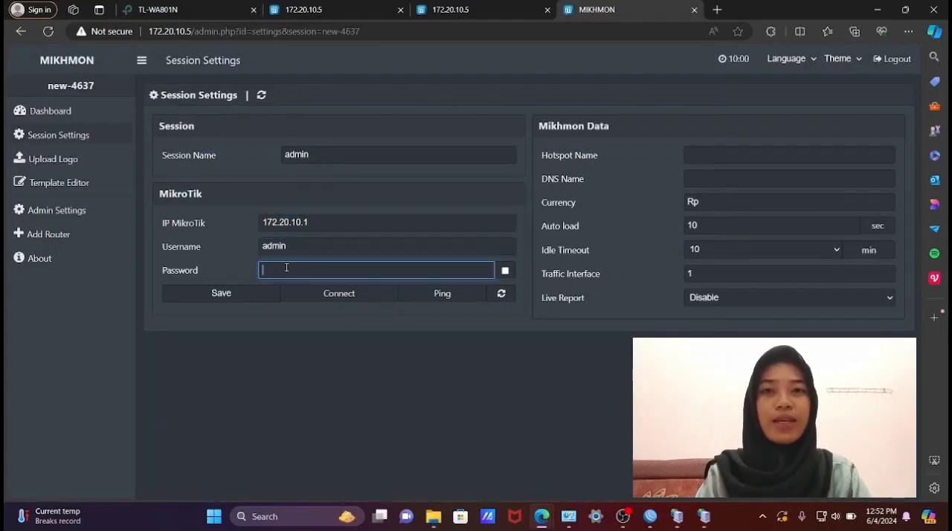
text(admin)
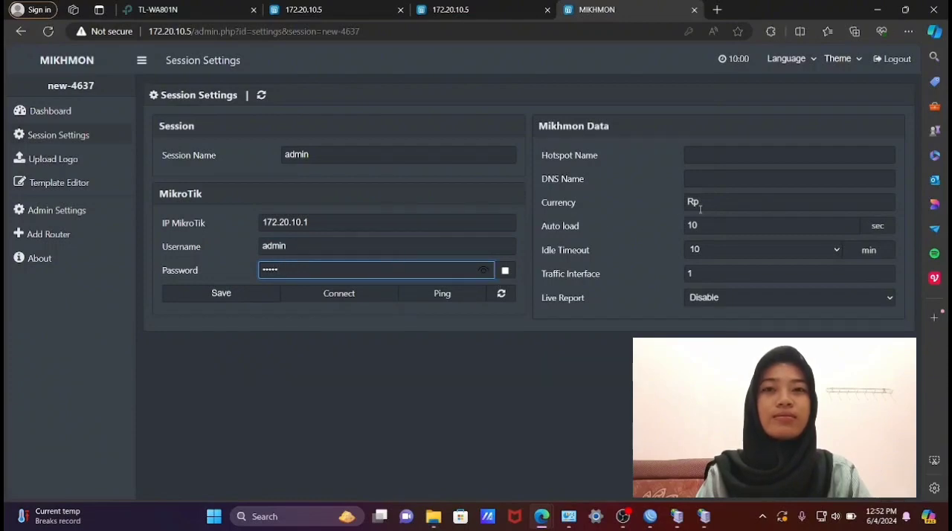
- Set both the hotspot name and the DNS name to admin.net in the Mikhmon data
click(752, 158)
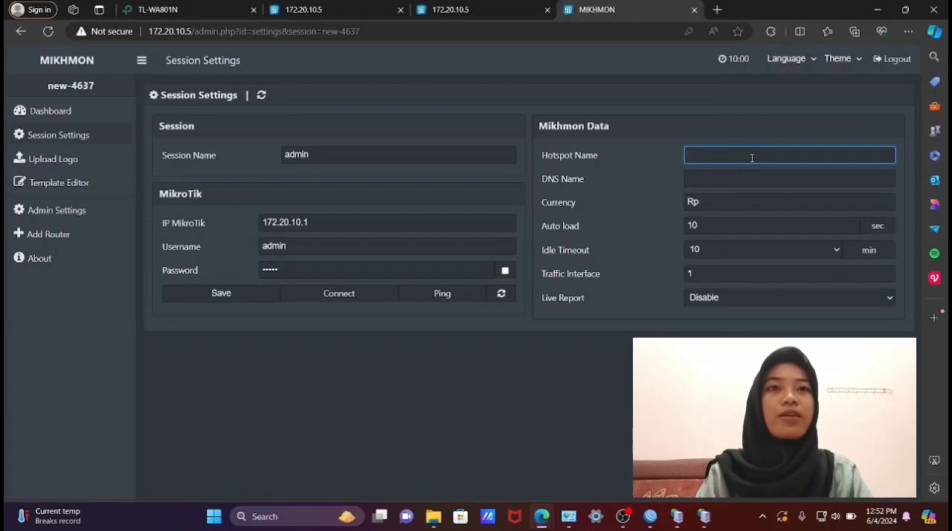
text(admin.net)
click(733, 179)
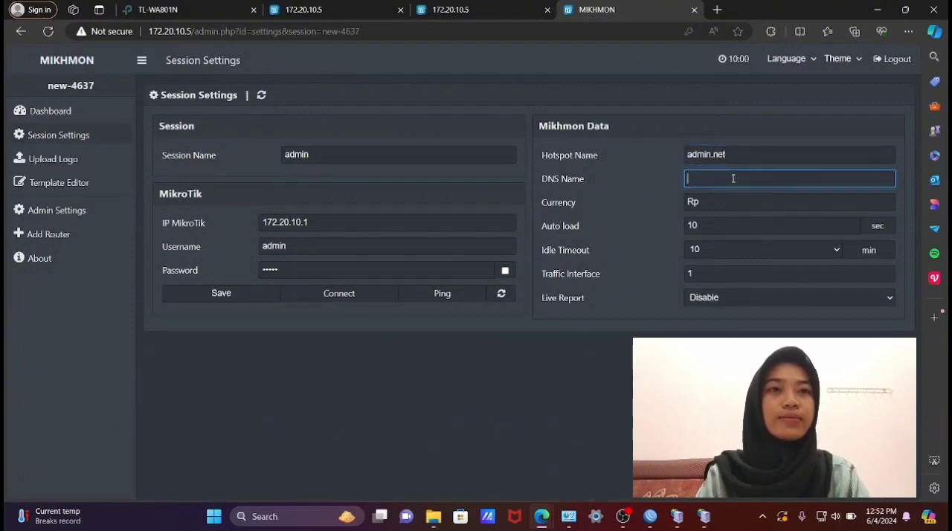
text(admin.net)
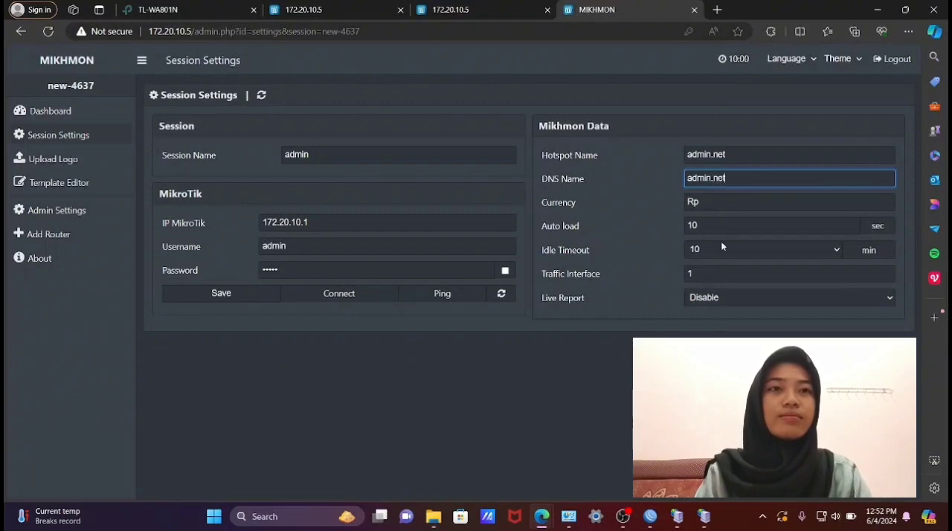
- Save the session settings and connect MIKHMON to the MikroTik router
click(238, 298)
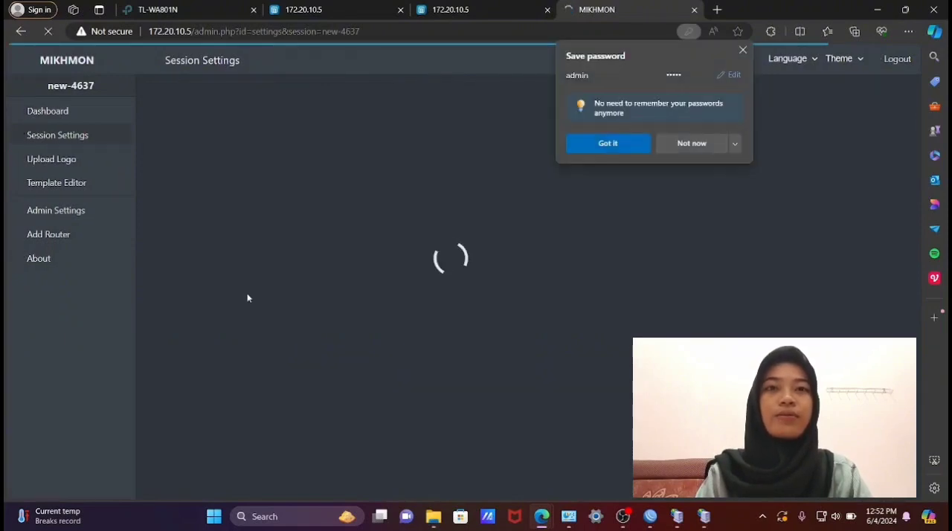
click(442, 298)
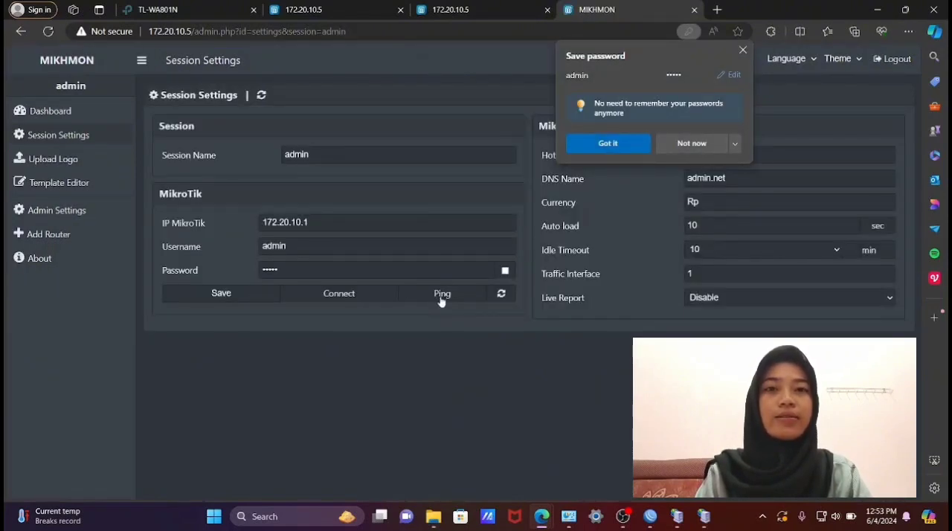
click(355, 295)
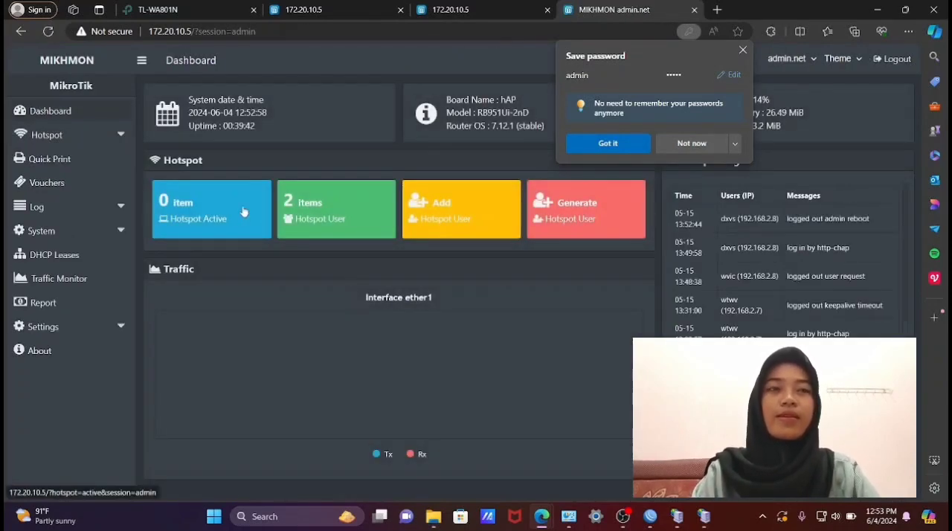
- Start adding a new hotspot user profile
click(81, 137)
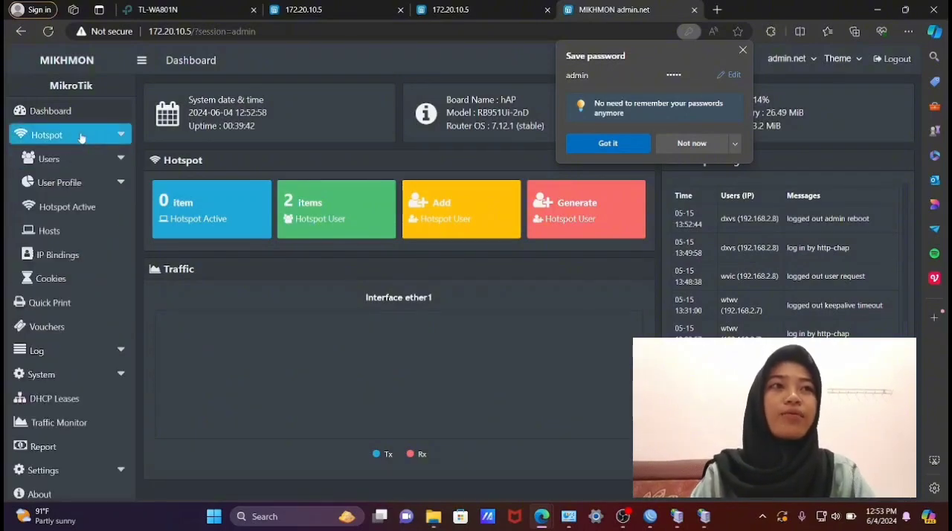
click(74, 184)
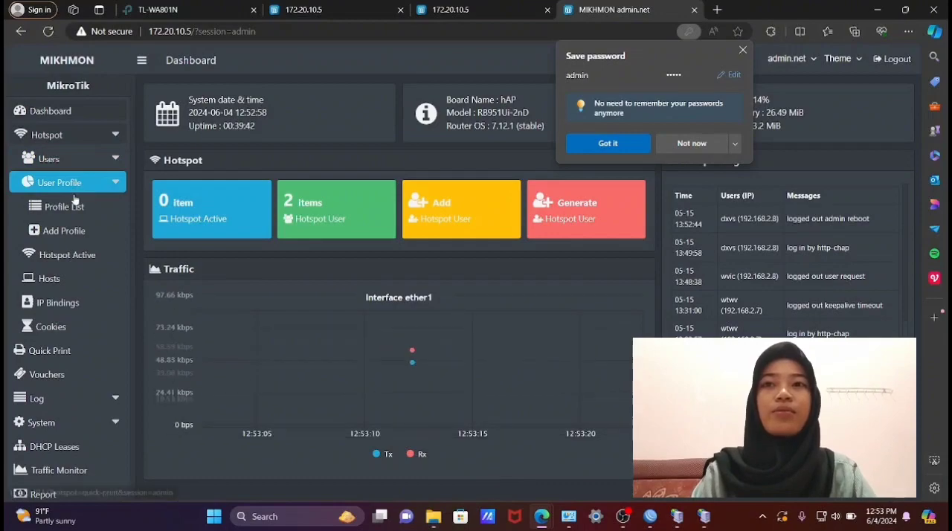
click(68, 233)
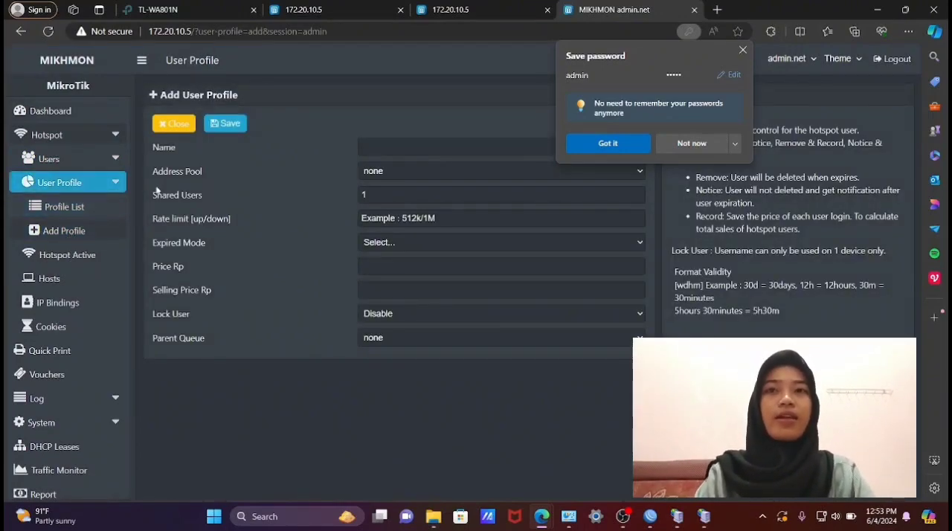
- Name the new user profile PaHe_Jempol
click(390, 148)
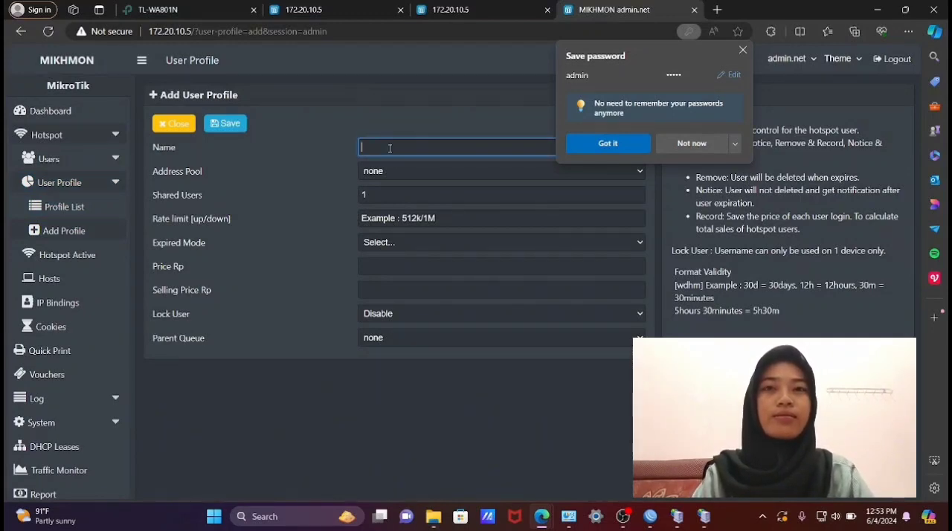
text(pa)
key(BackSpace)
key(BackSpace)
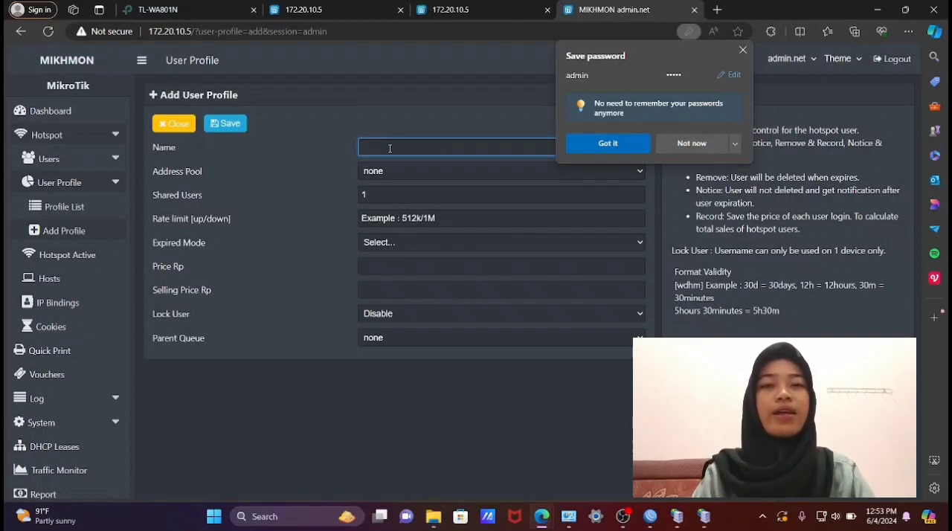
text(Pa)
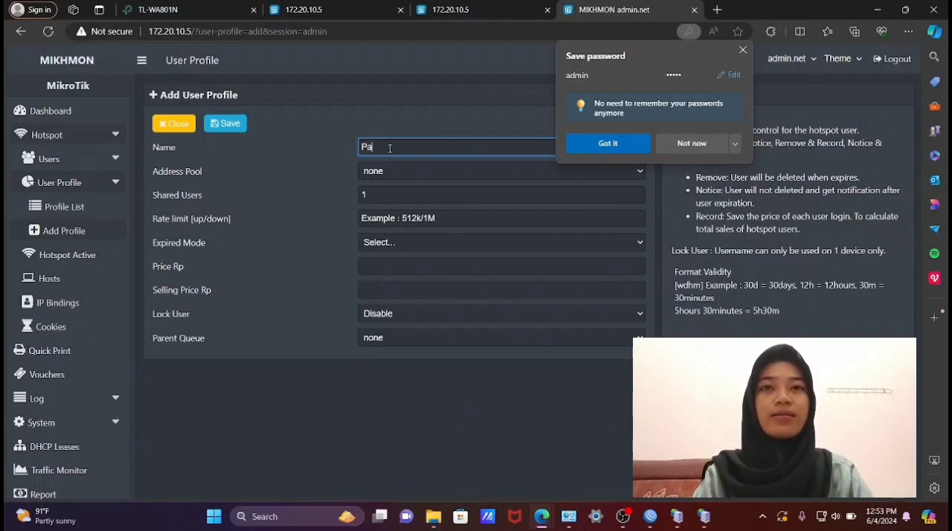
text(H)
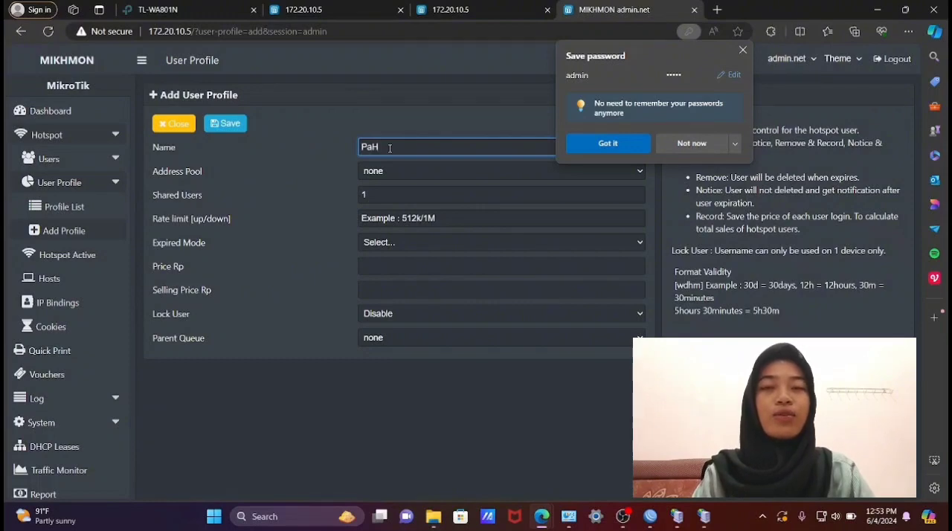
text(e)
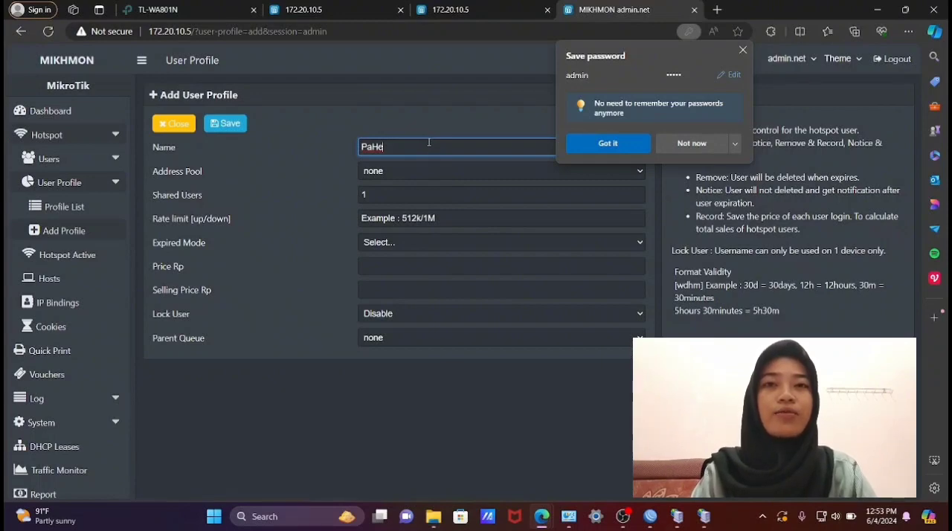
text(_Jem)
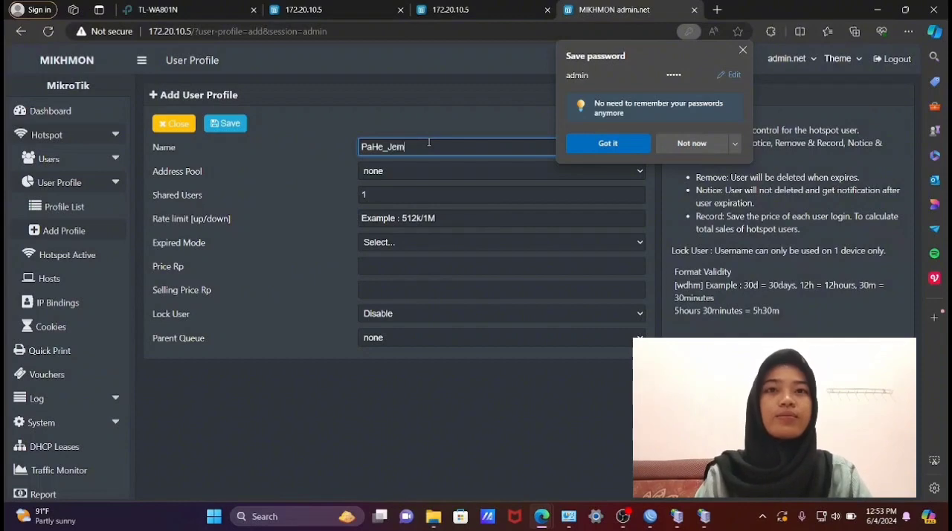
text(pol)
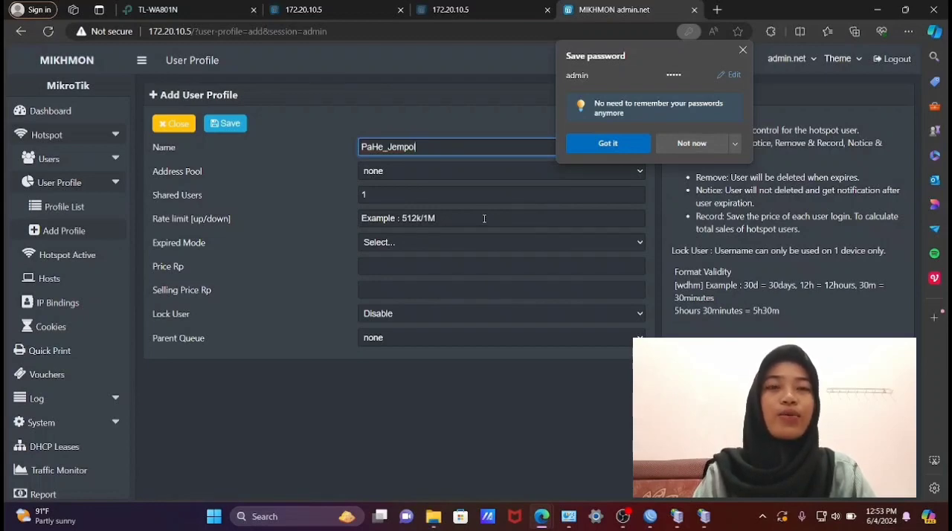
- Set the profile's upload/download rate limit to 1M/1M
click(456, 221)
text(1M)
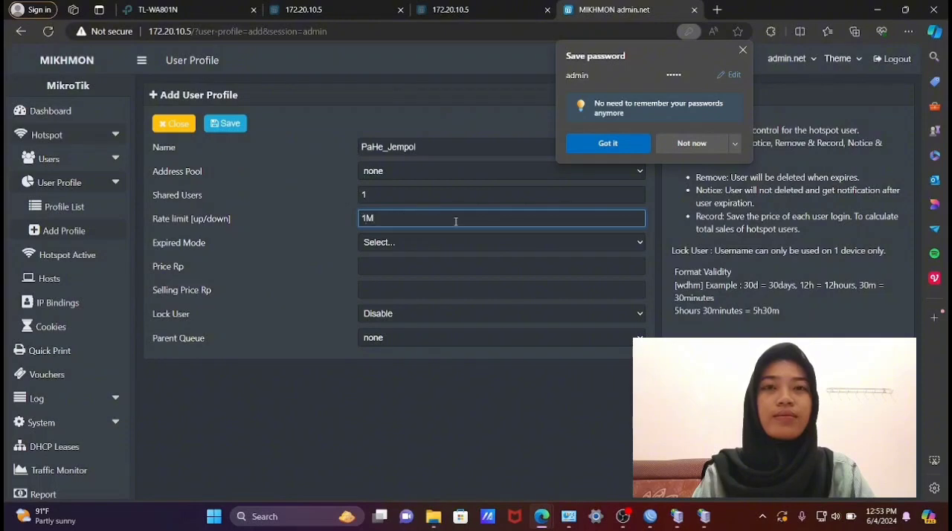
text(/1M)
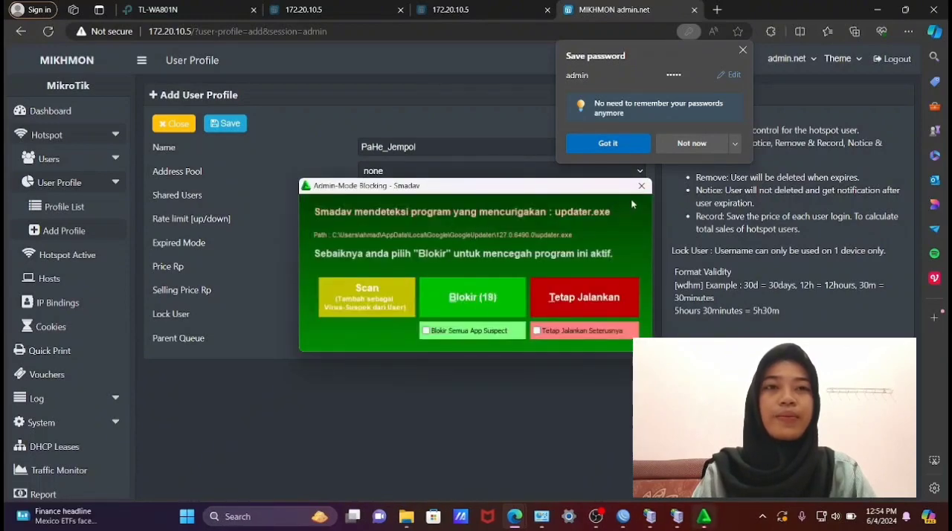
- Let updater.exe keep running in Smadav's Admin-Mode Blocking warning
click(576, 299)
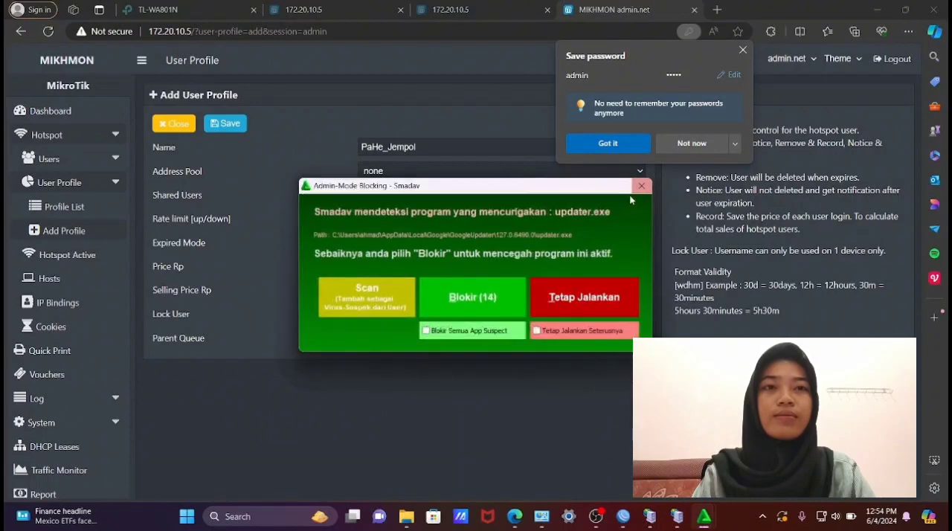
click(578, 288)
- Set the profile's expired mode to Remove with a validity of 1h
click(544, 242)
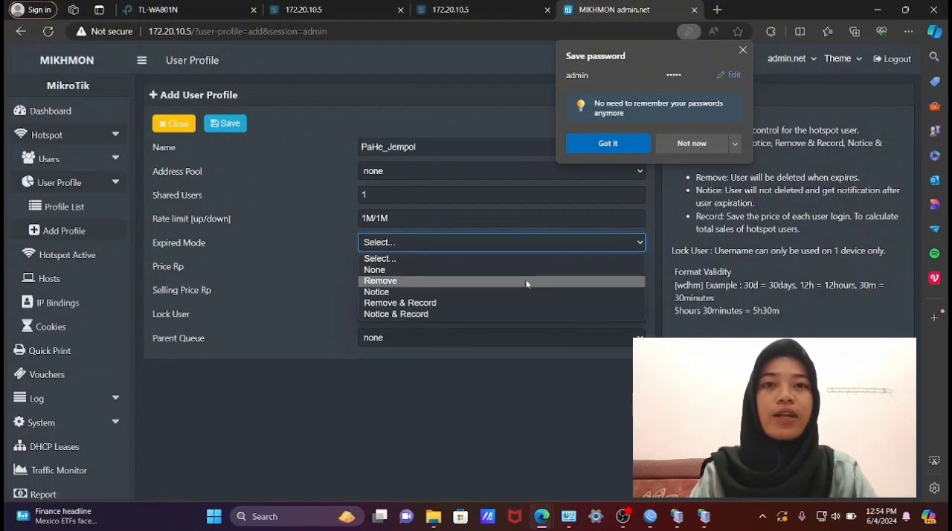
click(526, 281)
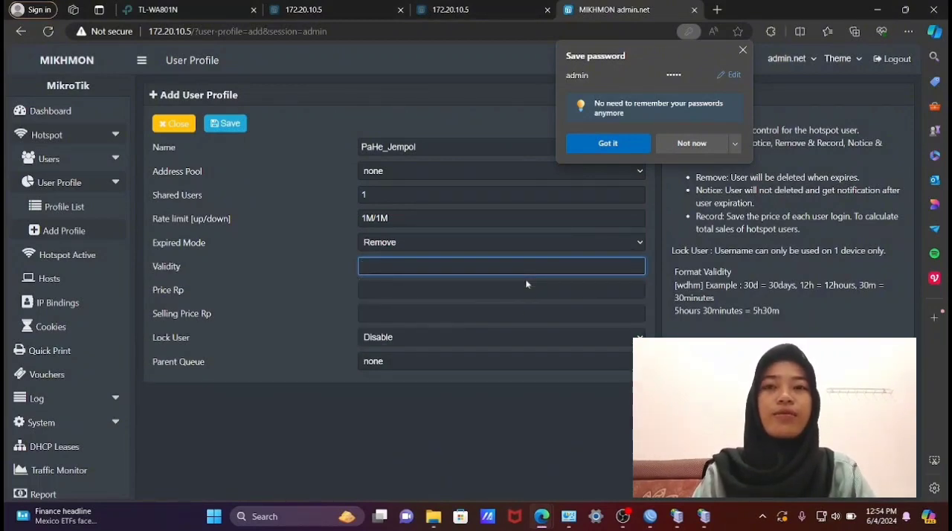
text(1)
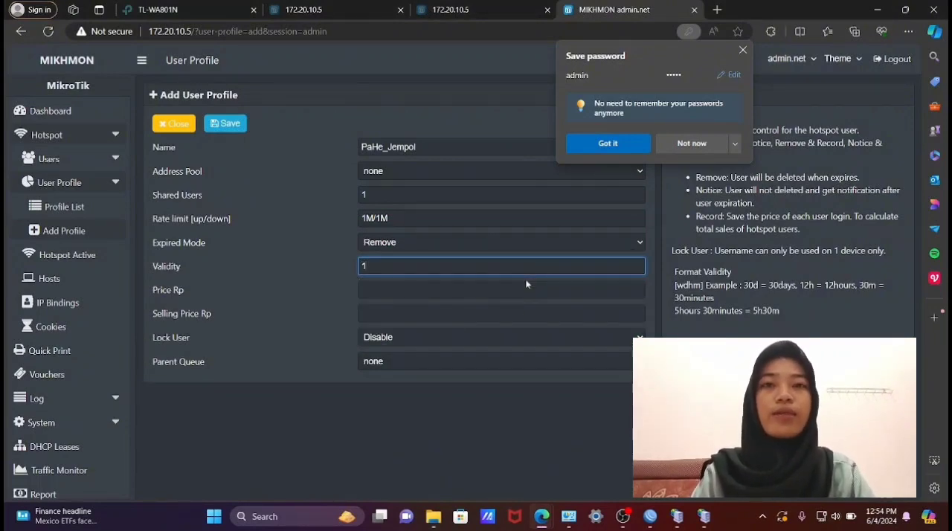
text(h)
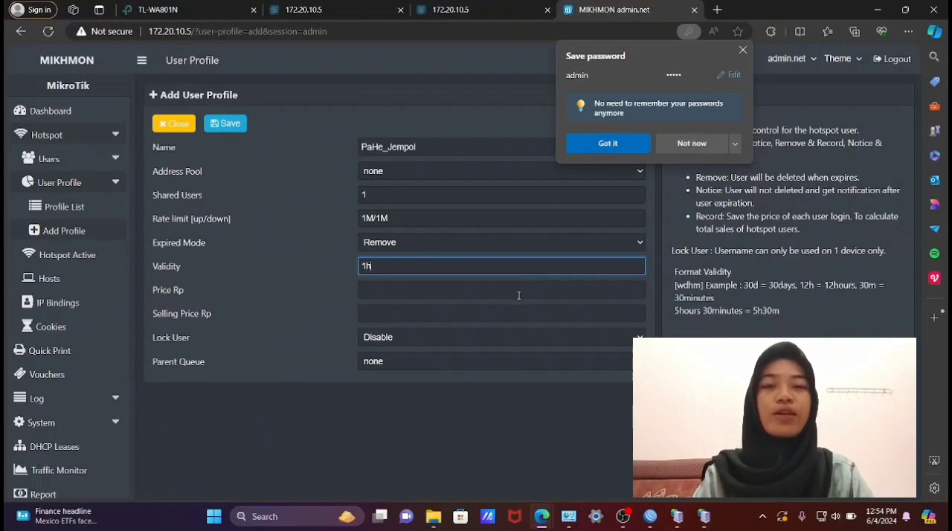
- Set both the profile's price and its selling price to Rp 2000
click(519, 290)
text(2000)
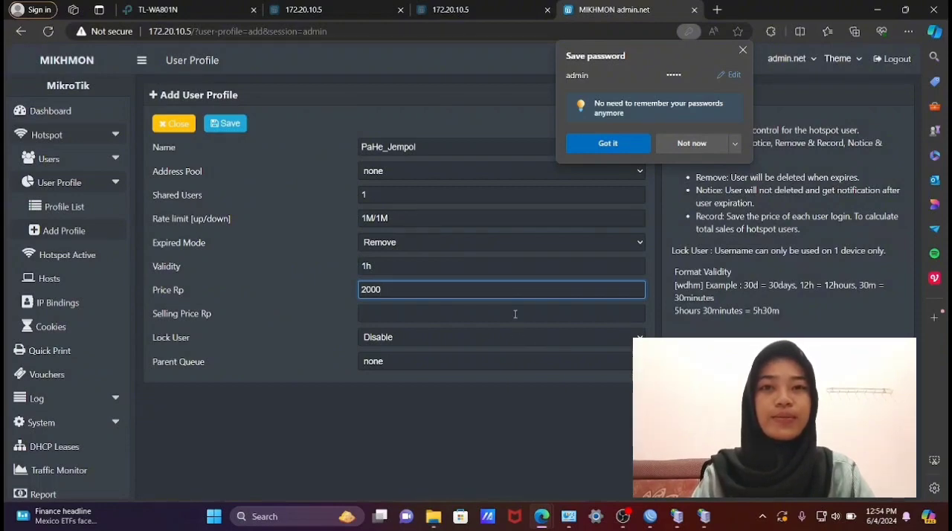
click(515, 314)
text(2000)
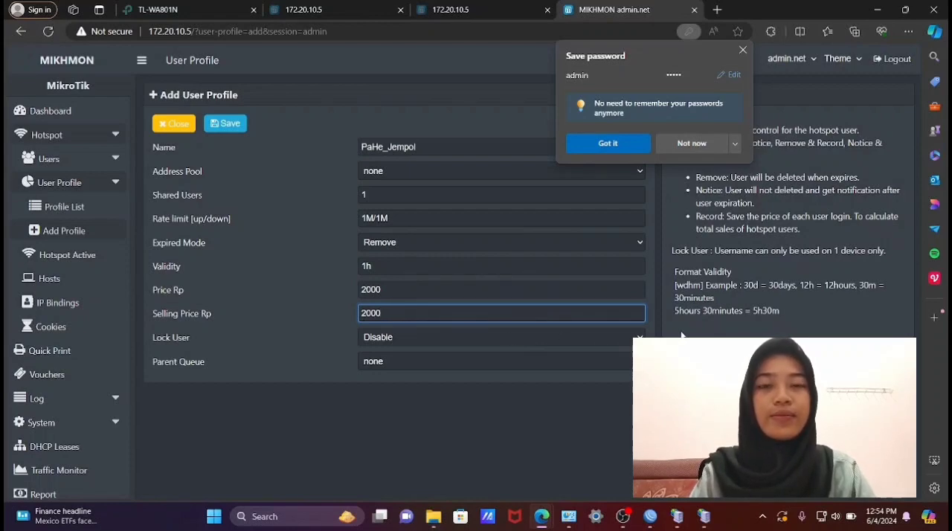
- Enable Lock User for the PaHe_Jempol profile and save it
click(509, 338)
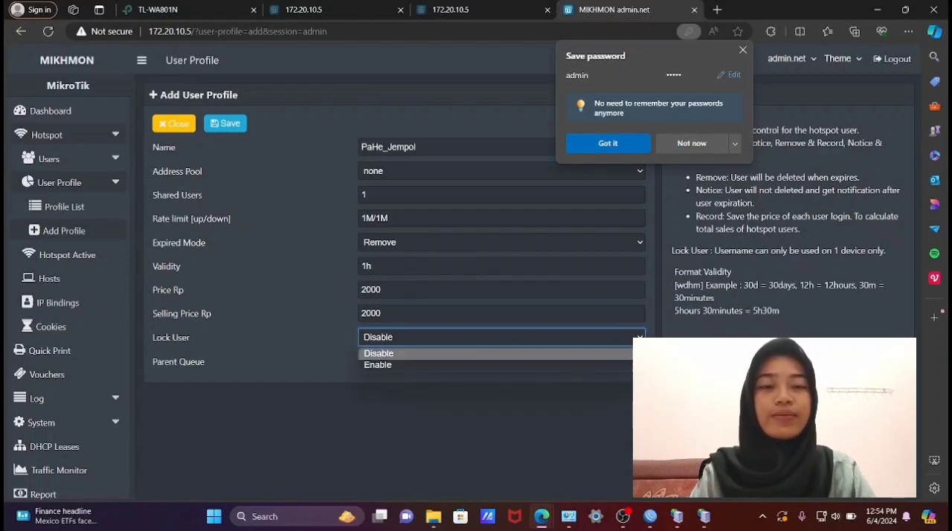
click(618, 366)
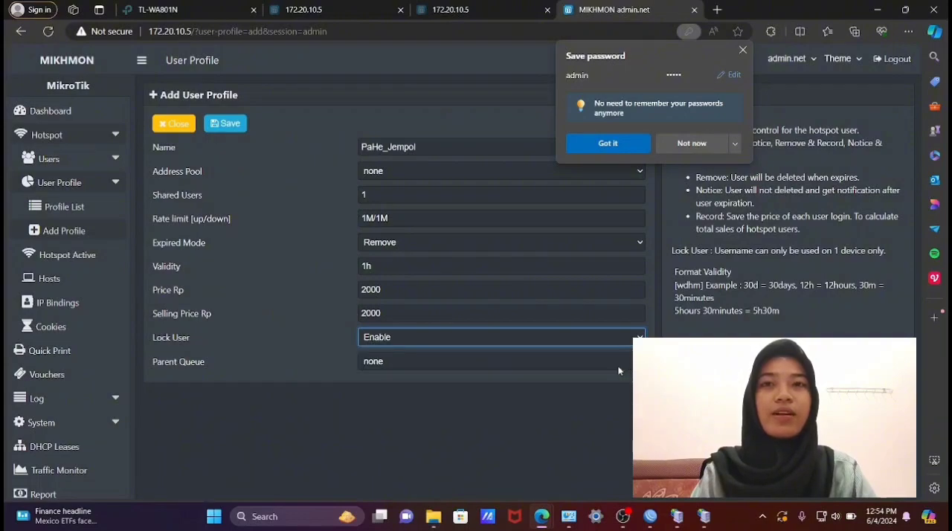
click(228, 128)
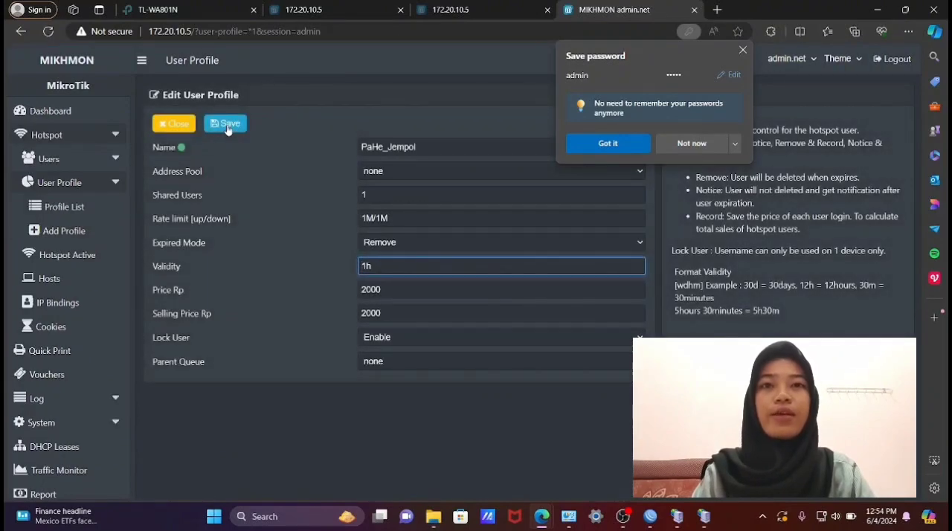
- Start a new hotspot user profile and name it PaMan
click(74, 231)
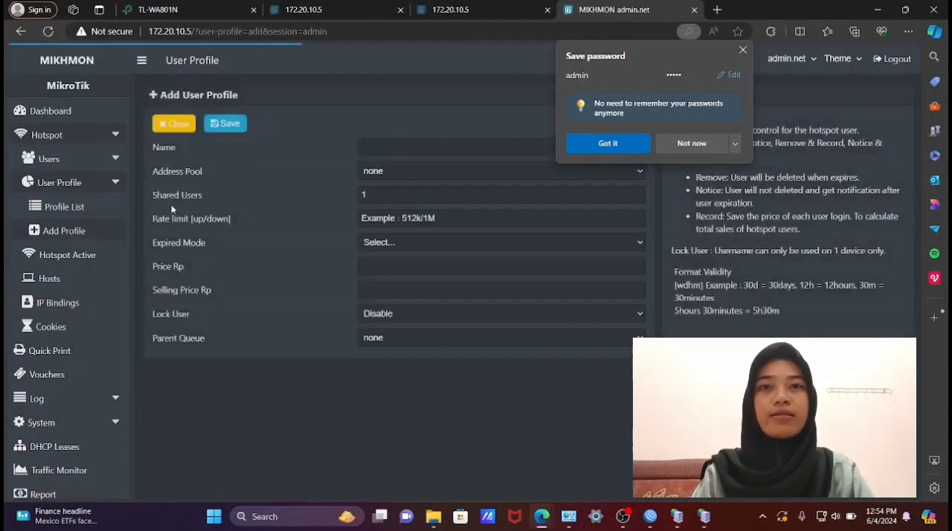
click(377, 148)
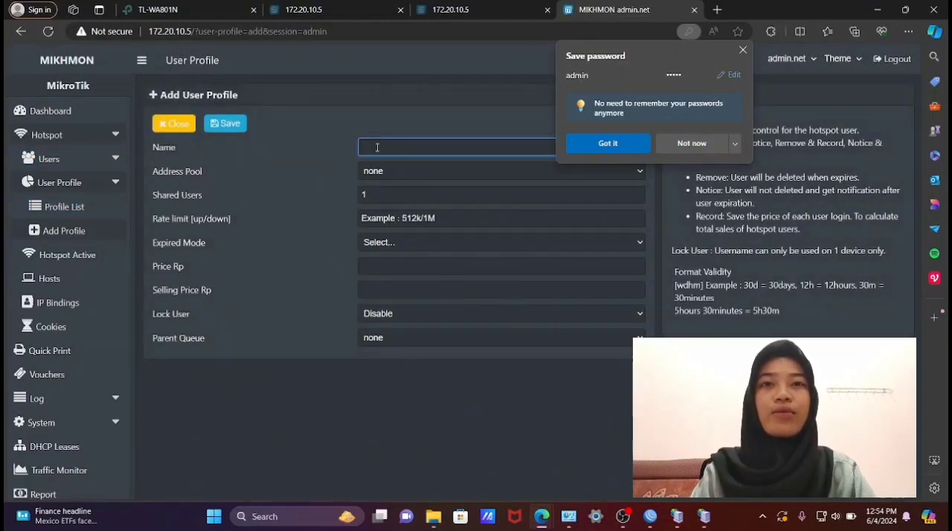
text(pa)
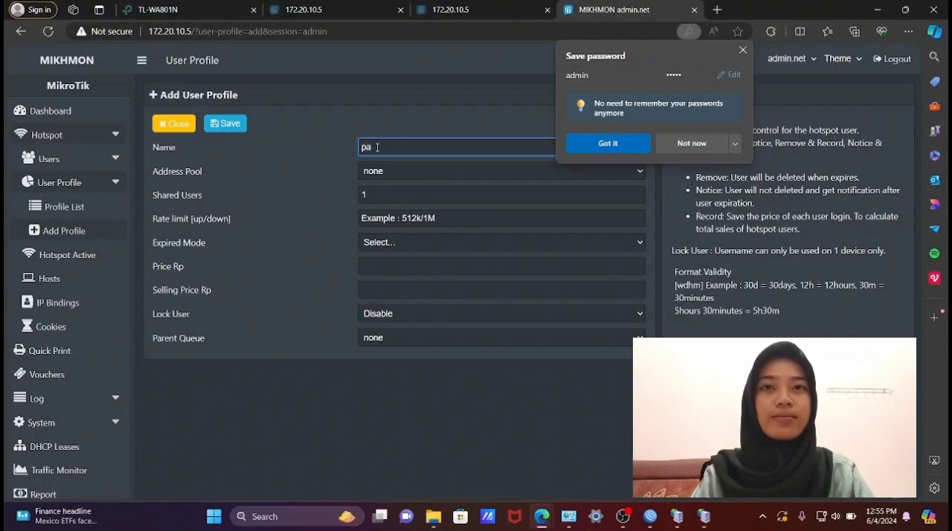
text(M)
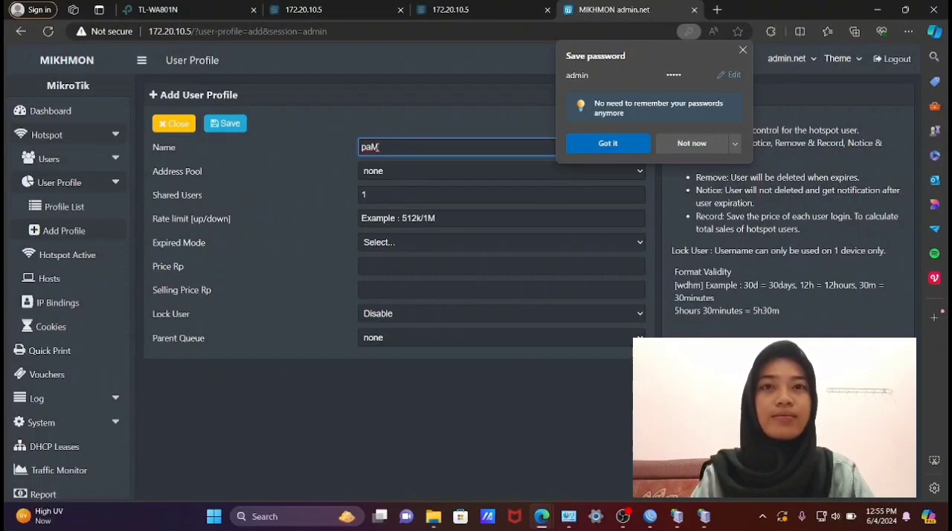
key(BackSpace)
key(BackSpace)
key(BackSpace)
text(p)
key(BackSpace)
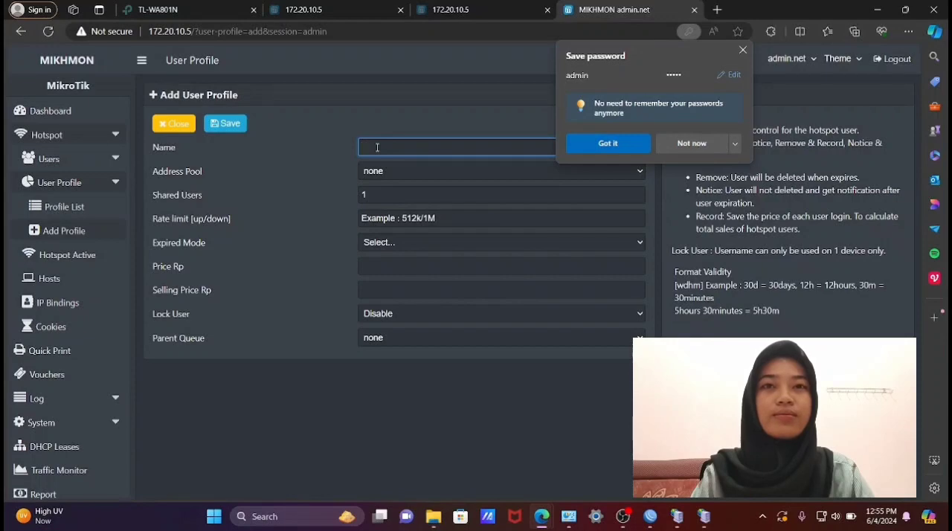
text(p)
key(BackSpace)
text(P)
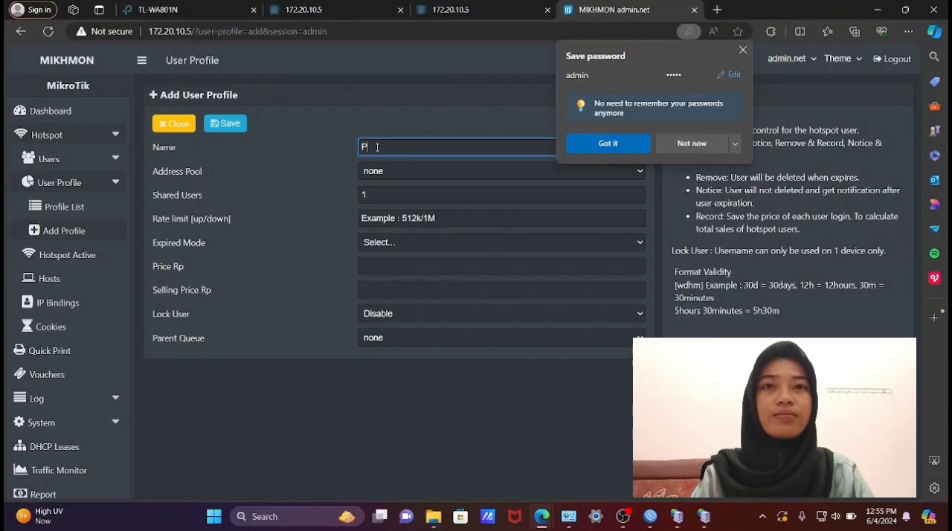
text(aMan)
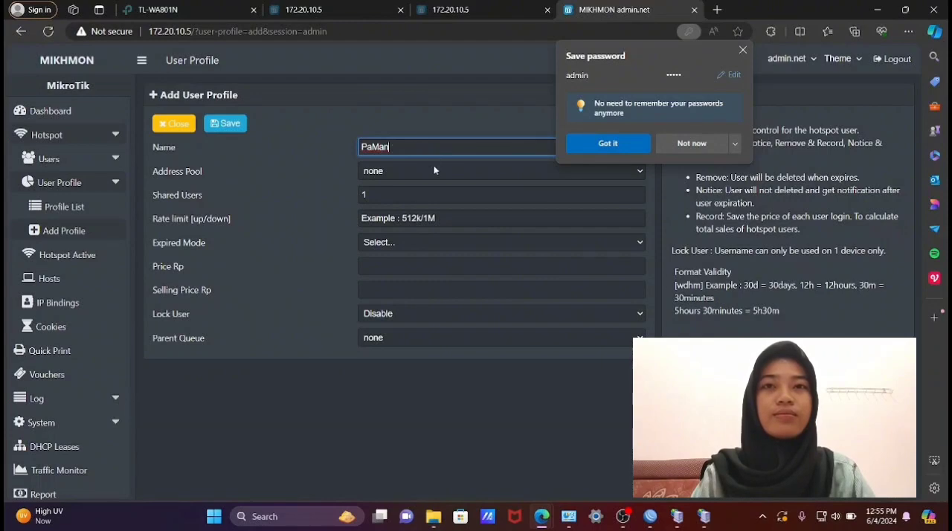
- Set the PaMan profile's upload/download rate limit to 2M/2M
click(463, 218)
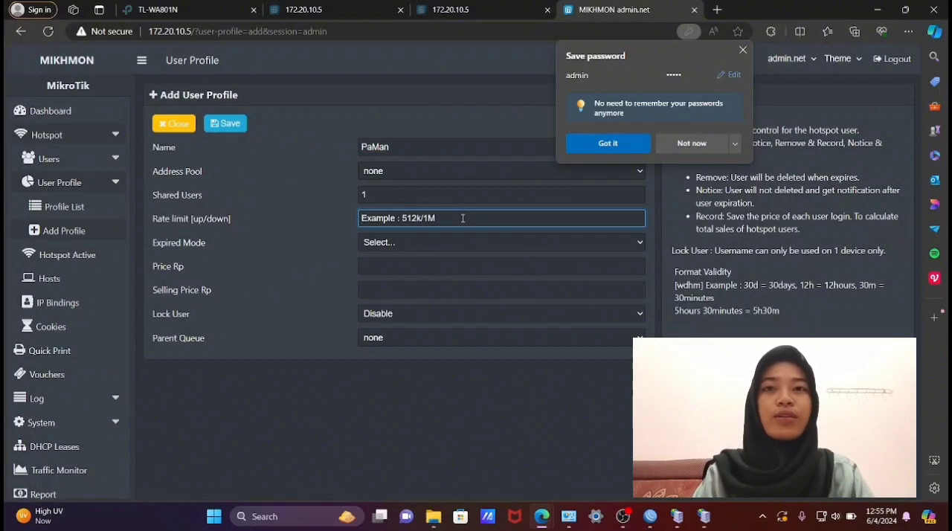
text(2m)
key(BackSpace)
text(M/)
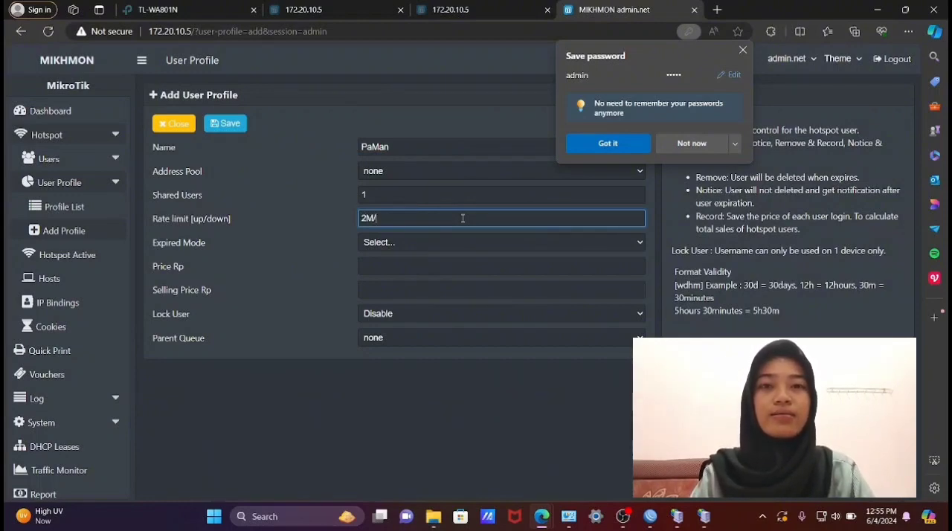
text(2M)
- Set the PaMan profile's expired mode to Remove with a validity of 6h
click(447, 243)
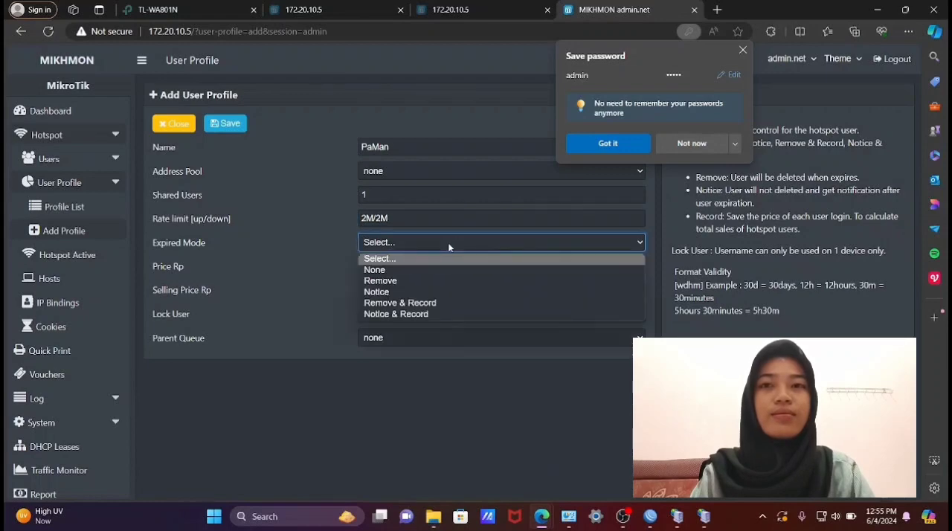
click(436, 281)
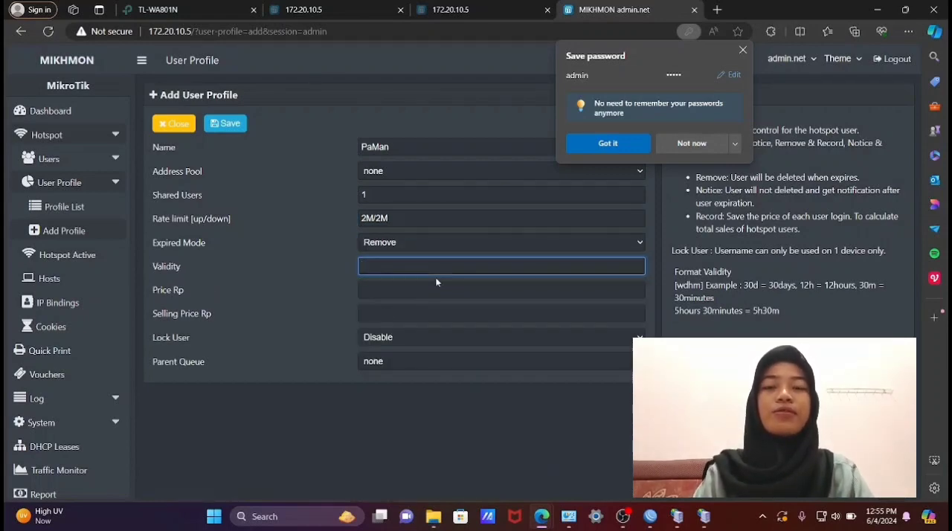
text(2H)
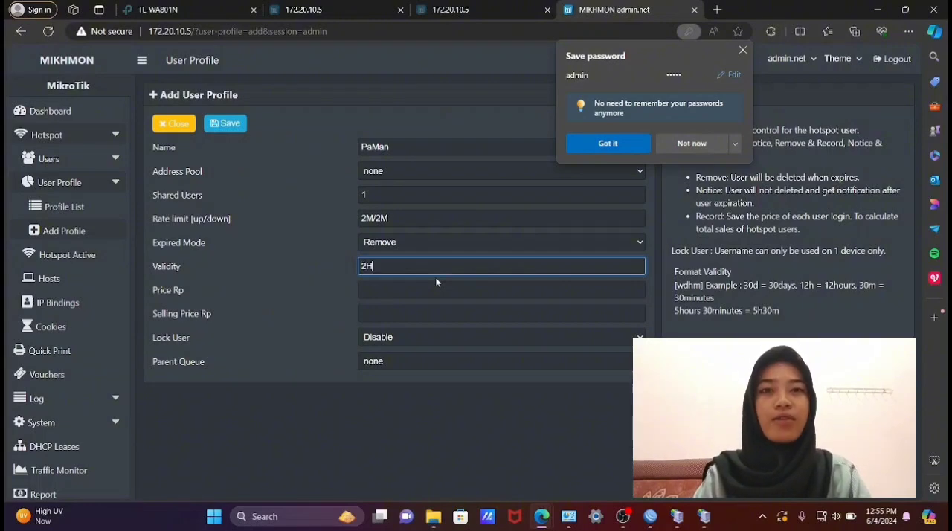
key(BackSpace)
key(BackSpace)
text(6)
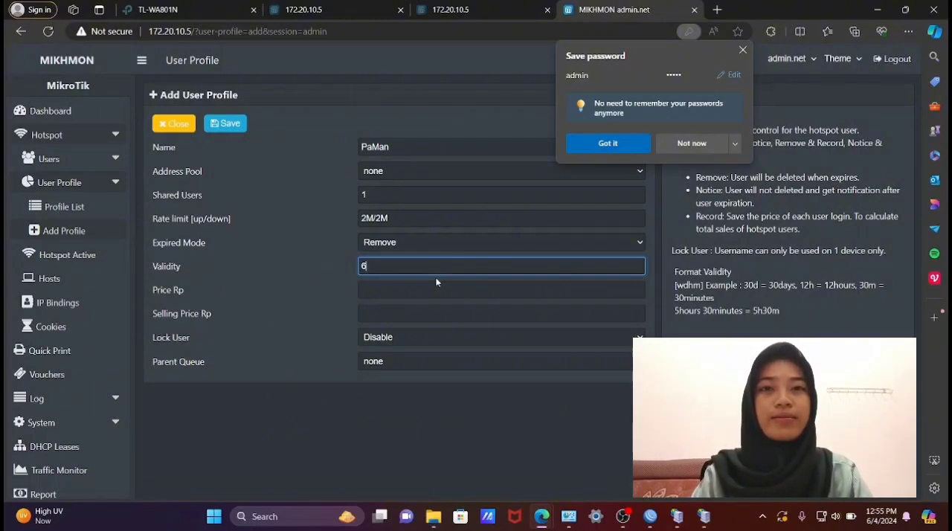
text(h)
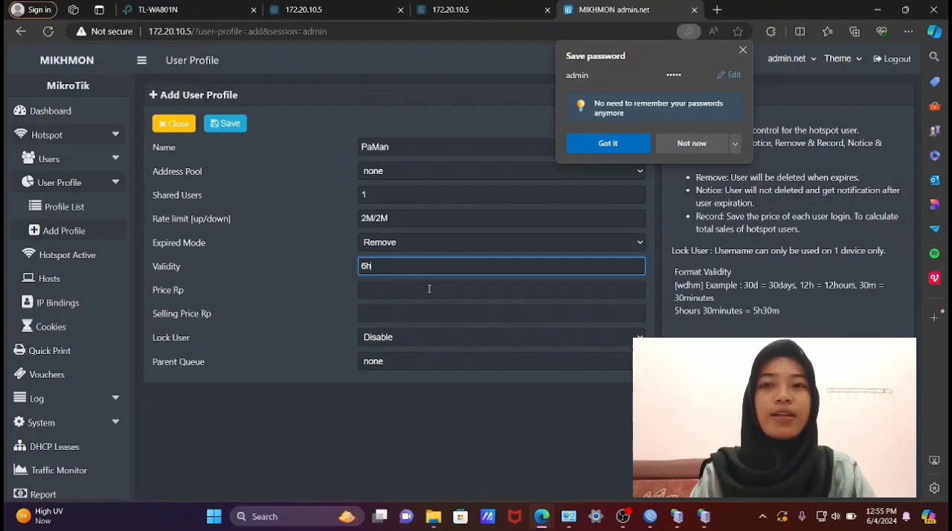
- Set both the price and the selling price of the PaMan profile to Rp 10000
click(430, 290)
text(10000)
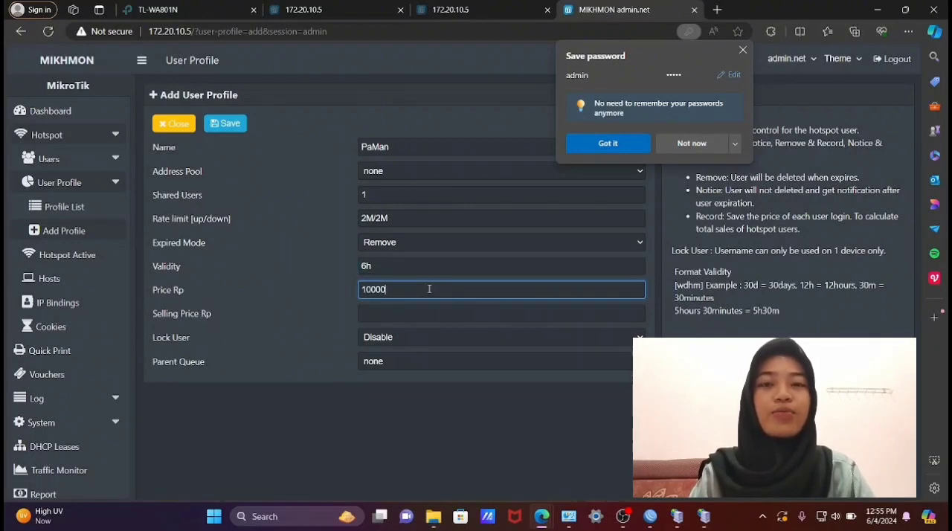
click(428, 305)
text(1000)
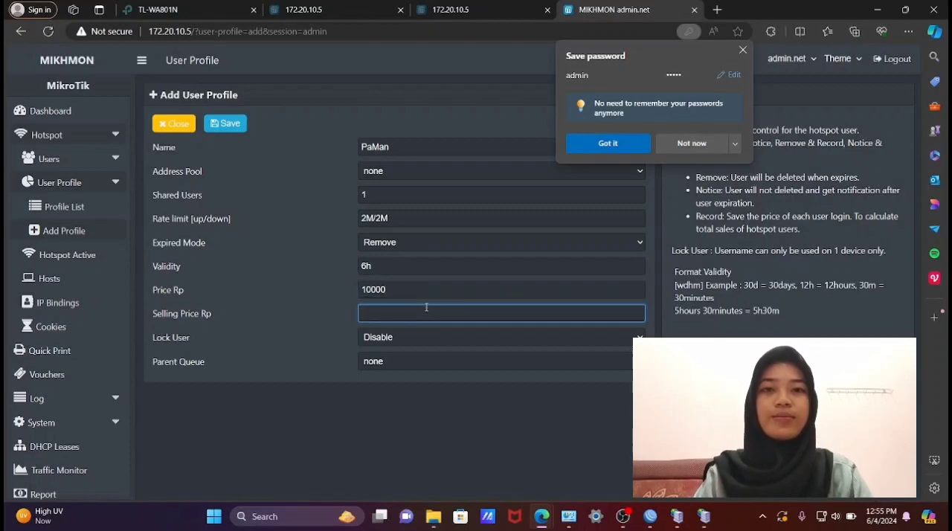
text(0)
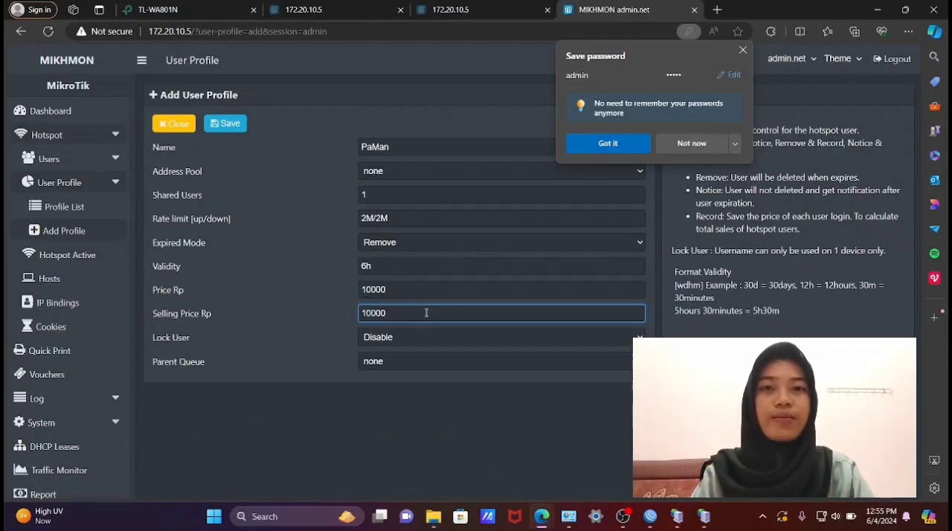
- Enable Lock User for the PaMan profile and save it
click(616, 337)
click(629, 365)
click(225, 129)
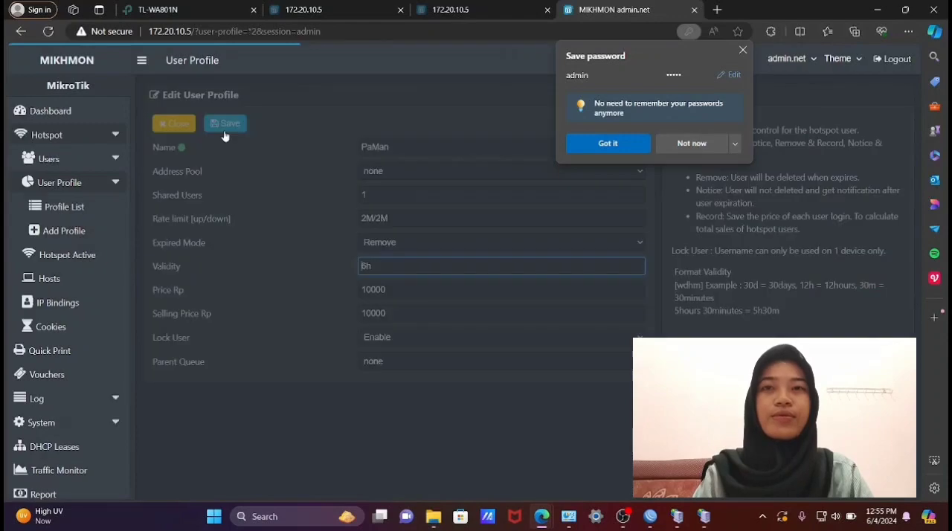
- Start another hotspot user profile and name it PaUs_Jumbo
click(66, 231)
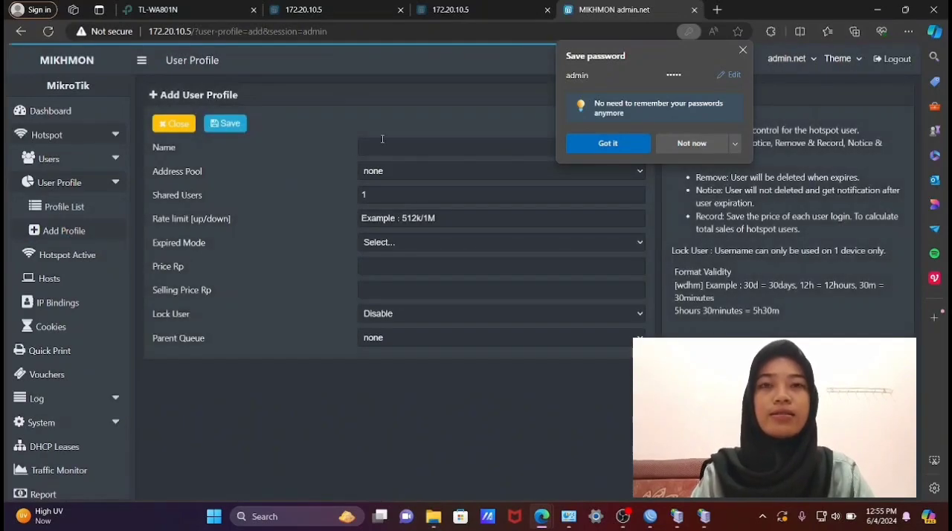
click(380, 148)
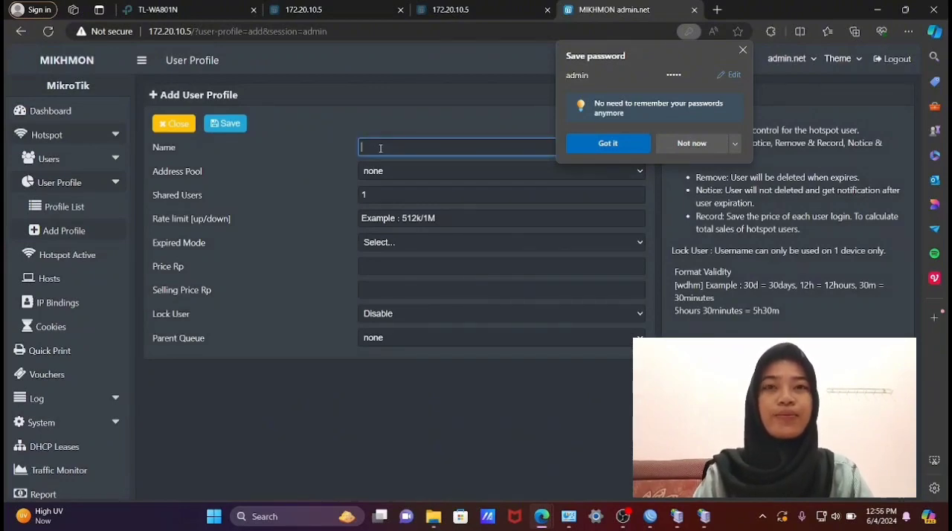
text(P)
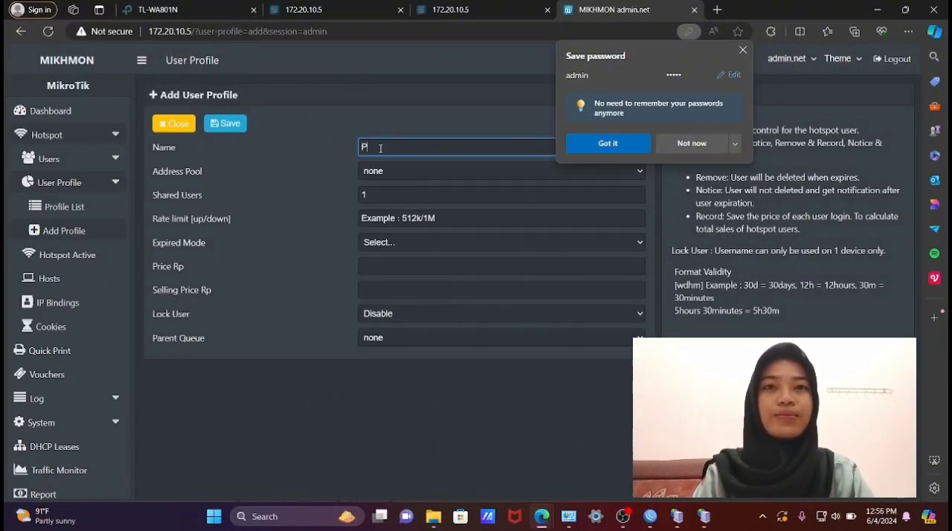
text(au)
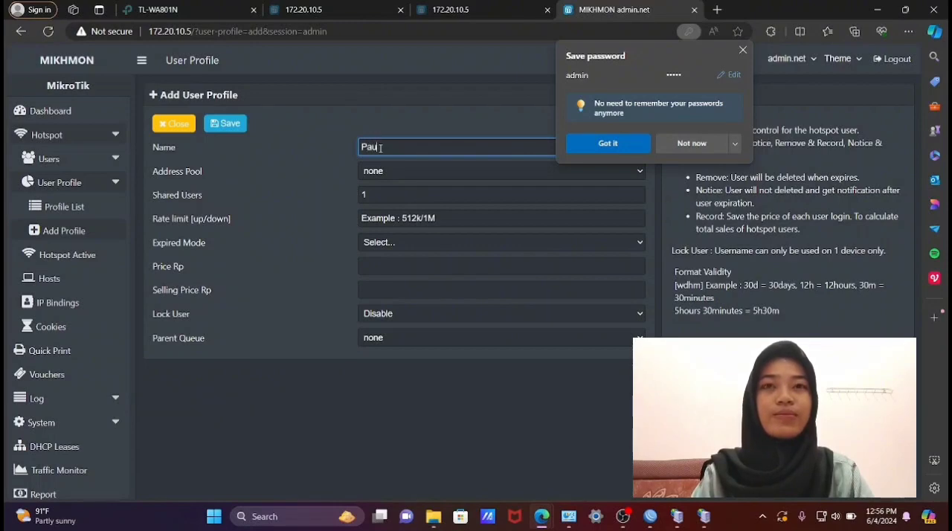
key(BackSpace)
text(Us_)
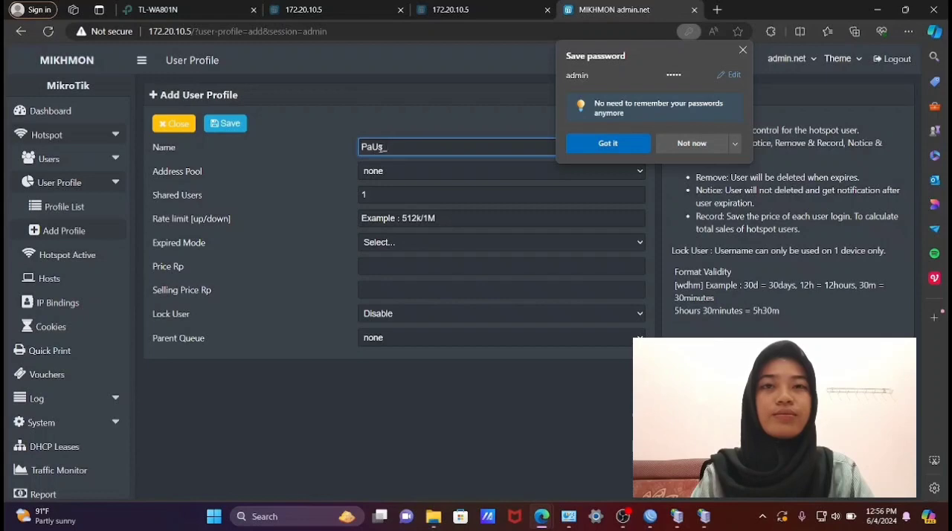
text( Ju)
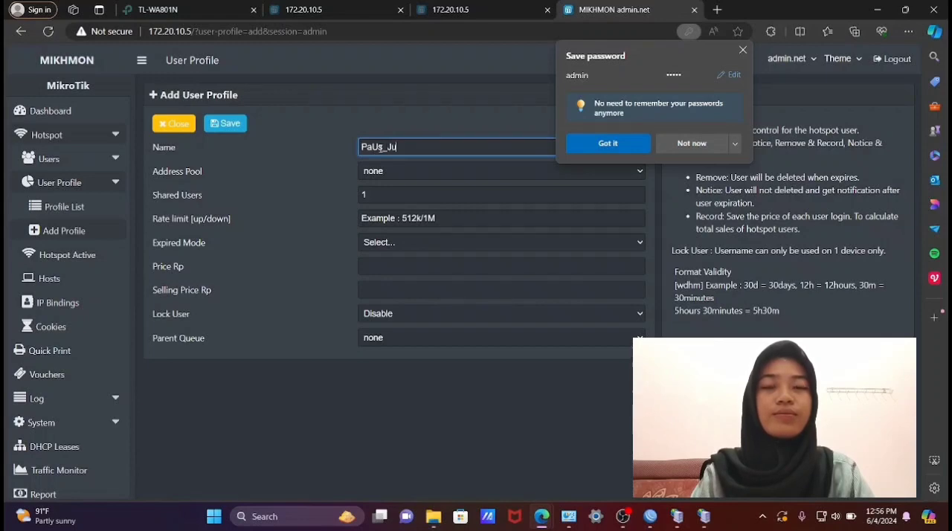
text(mbo)
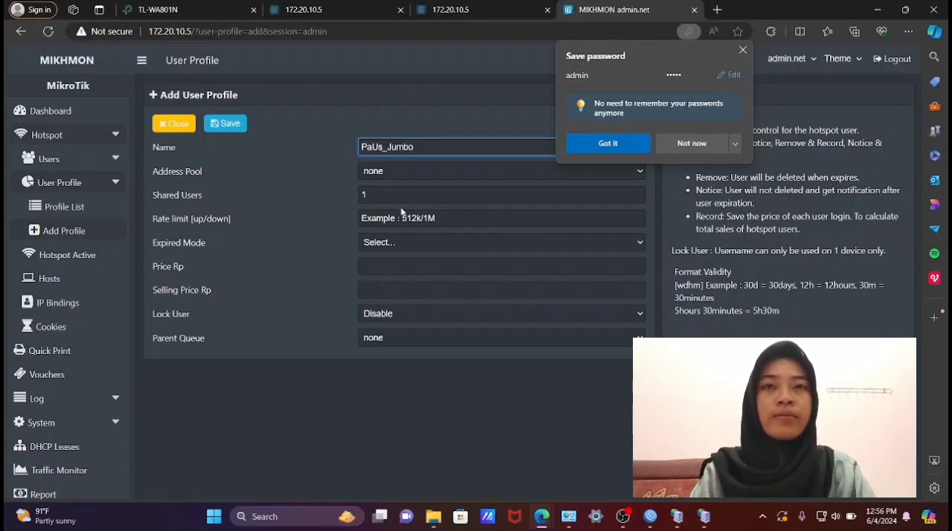
- Set the PaUs_Jumbo profile's upload/download rate limit to 3M/3M
click(430, 213)
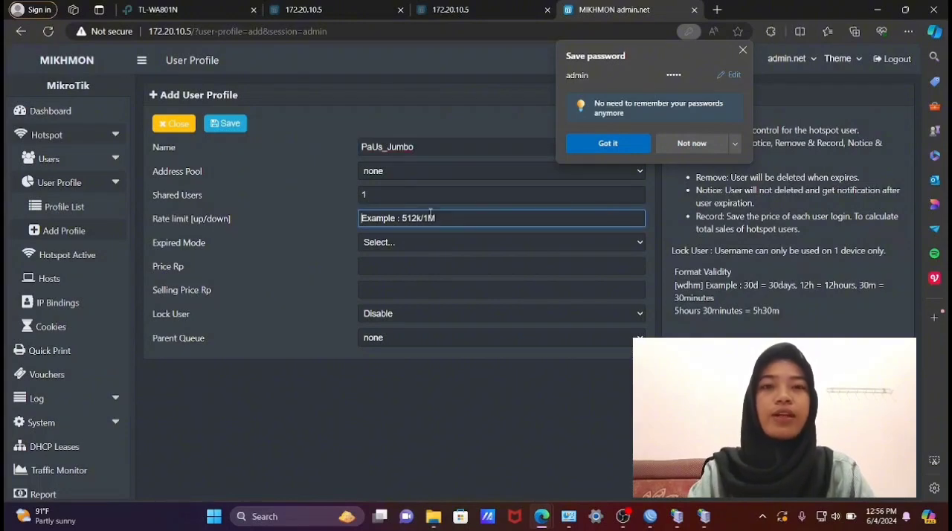
text(3)
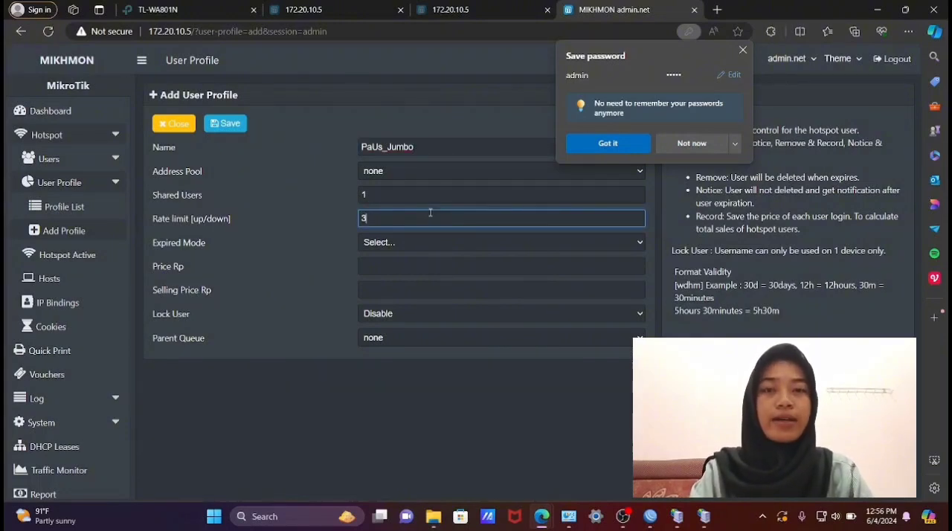
text(M/3M)
- Set the PaUs_Jumbo profile's expired mode to Remove with a validity of 1d
click(425, 244)
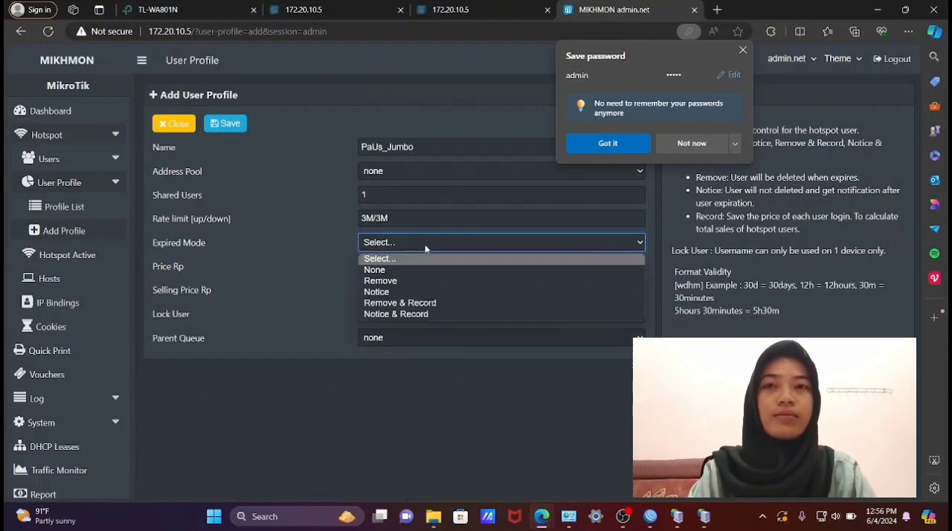
click(418, 282)
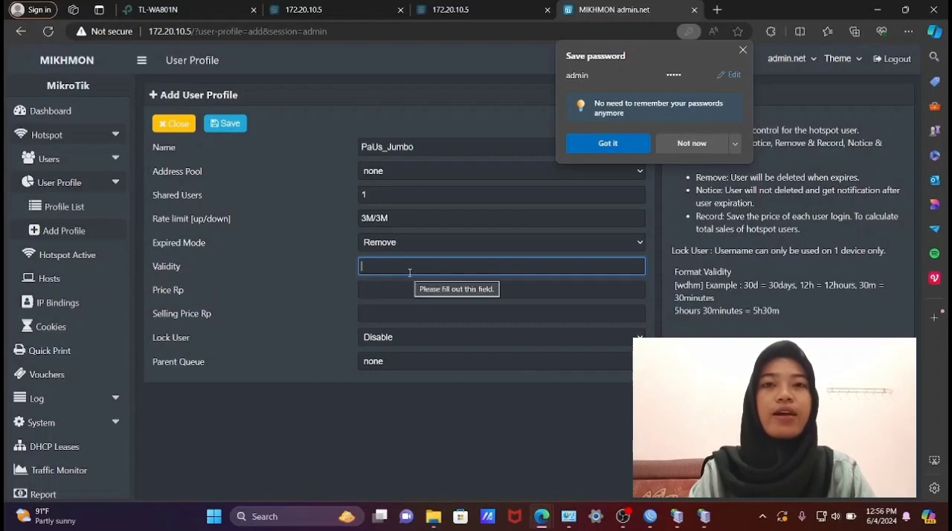
text(1d)
- Set both the price and the selling price of the PaUs_Jumbo profile to Rp 50000
click(410, 292)
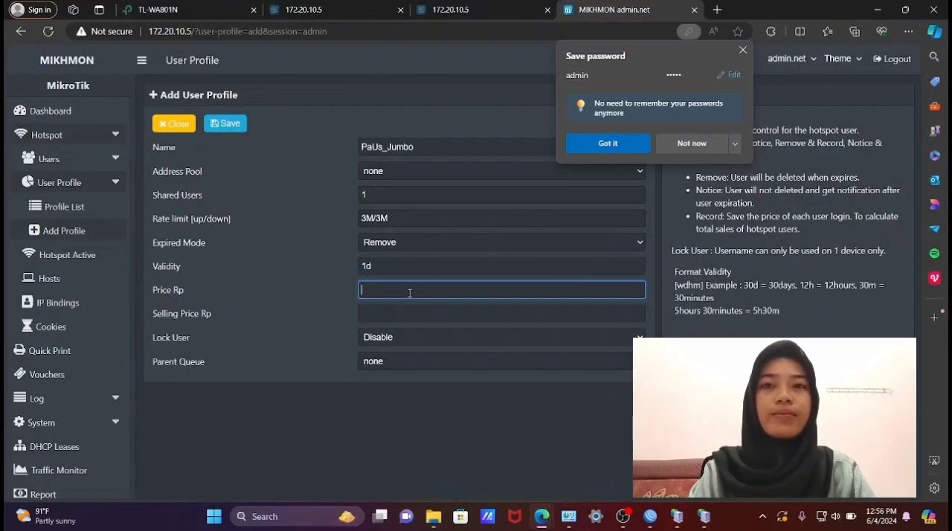
text(50000)
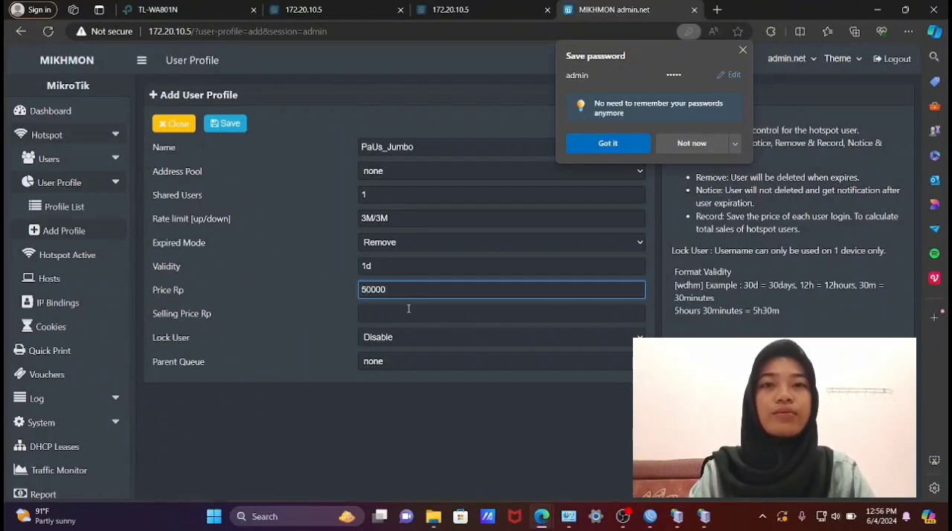
click(407, 312)
text(0000)
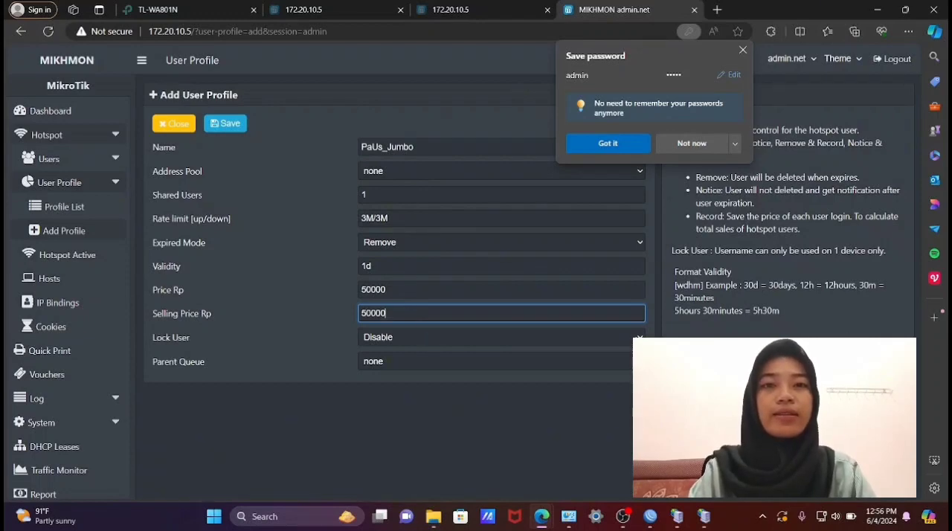
- Enable Lock User for the PaUs_Jumbo profile and save it
click(622, 339)
click(622, 365)
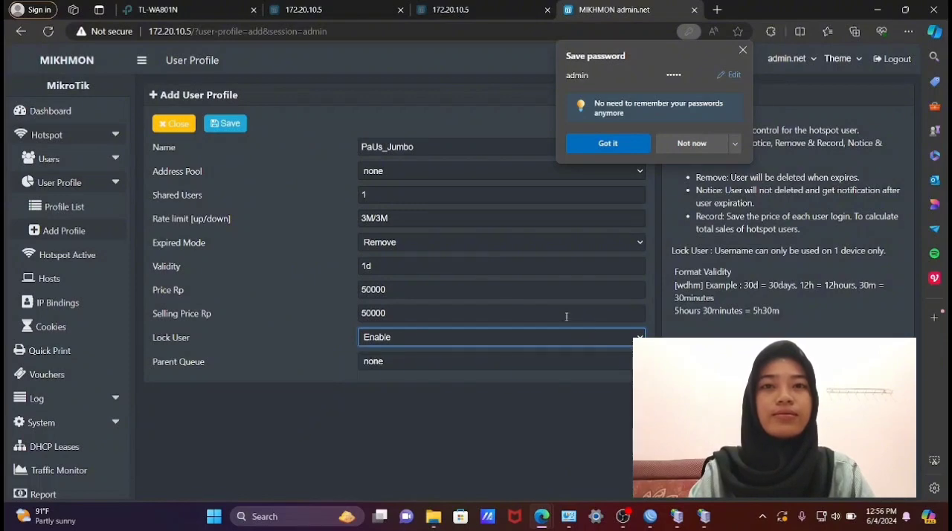
click(231, 128)
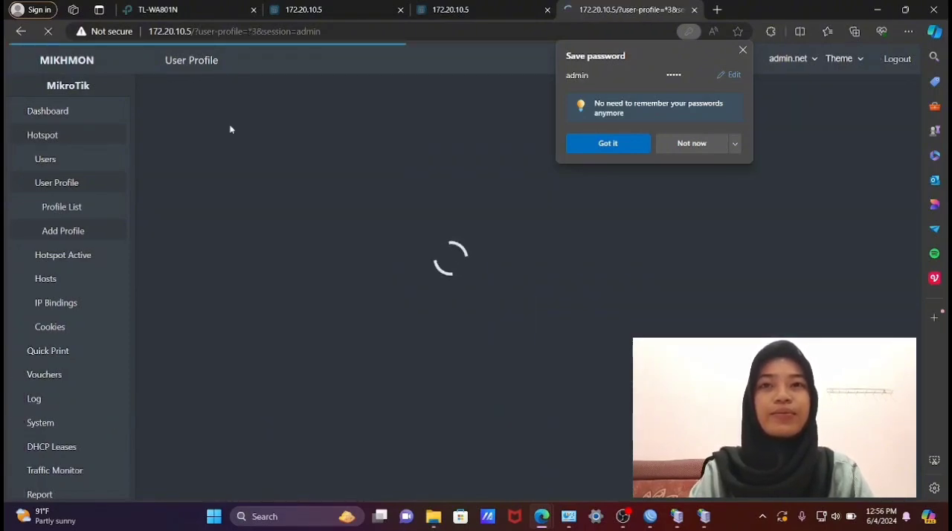
- Open the hotspot user generator and set the quantity to 10
click(87, 158)
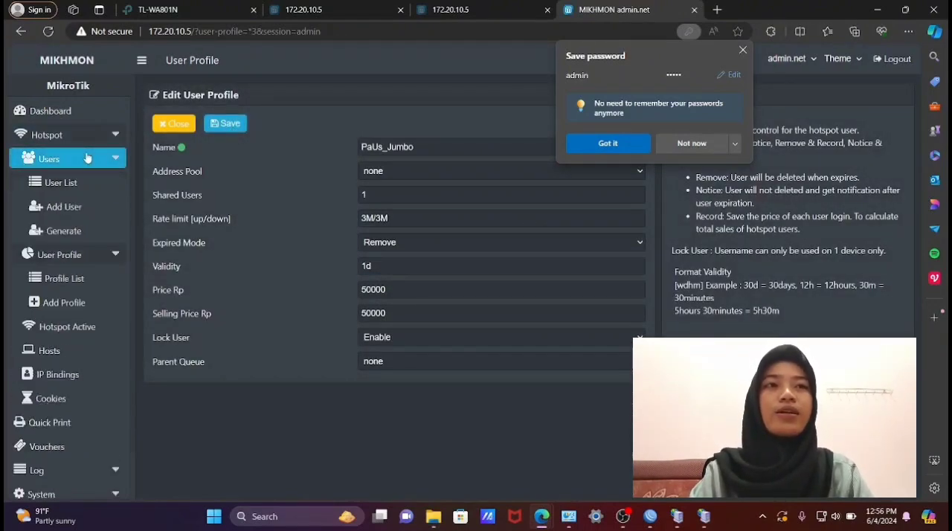
click(90, 233)
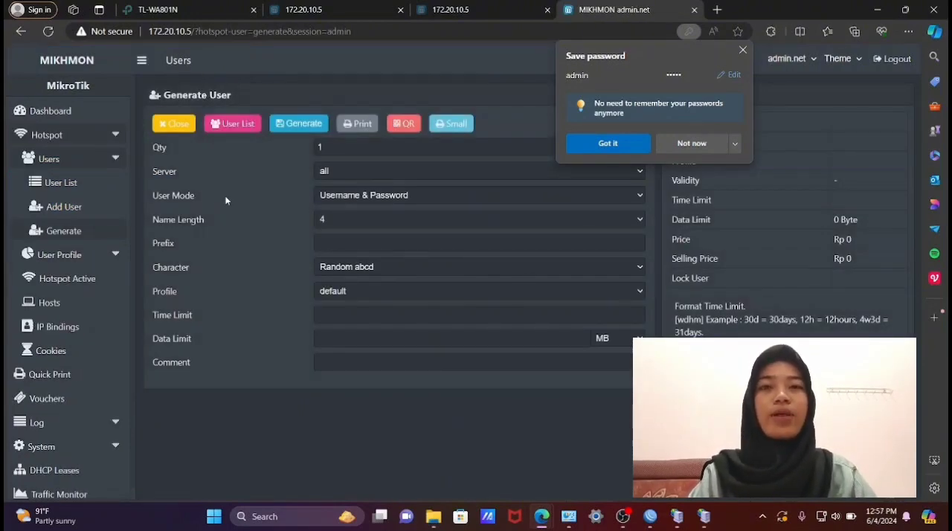
click(337, 150)
key(BackSpace)
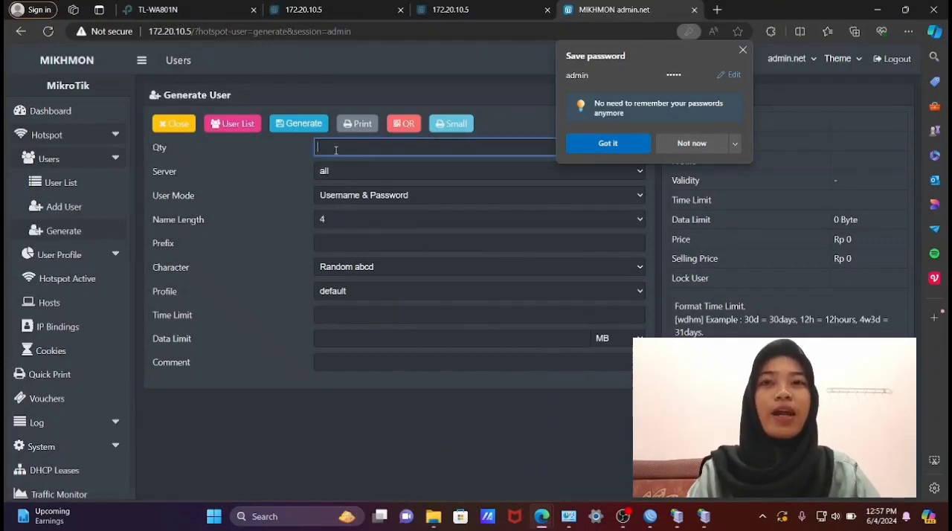
text(10)
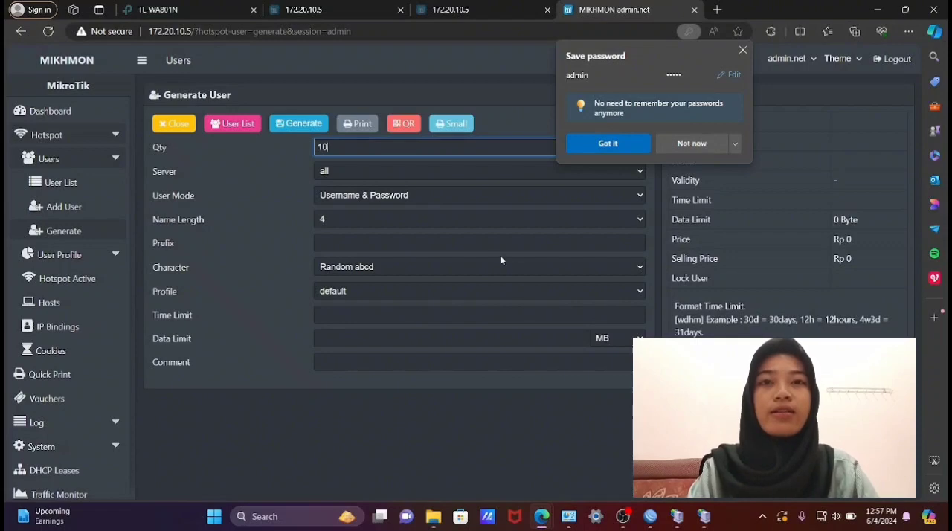
- Assign the PaUs_Jumbo profile to the batch and generate the users
click(471, 293)
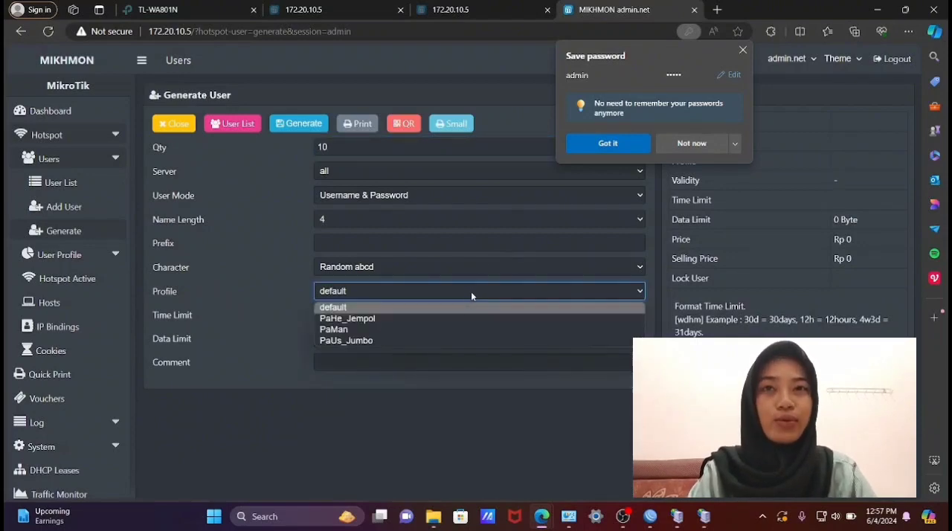
click(460, 320)
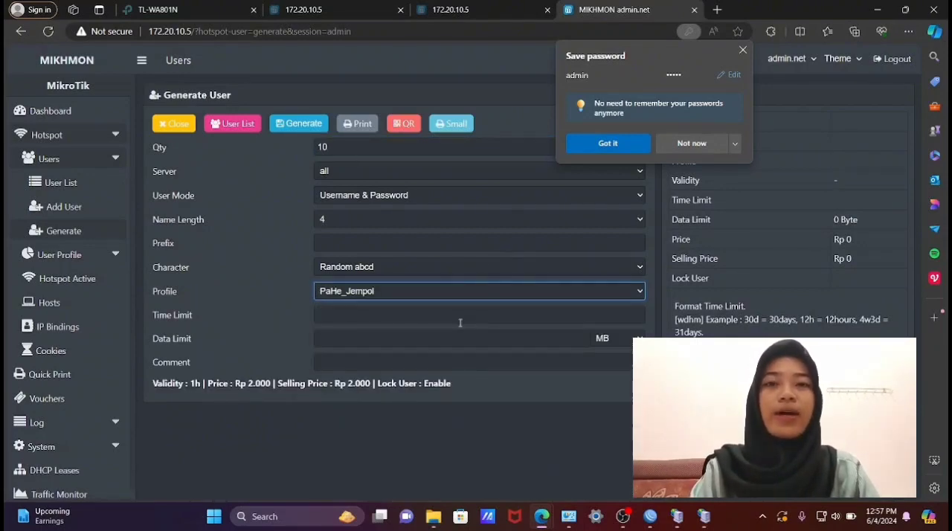
click(452, 291)
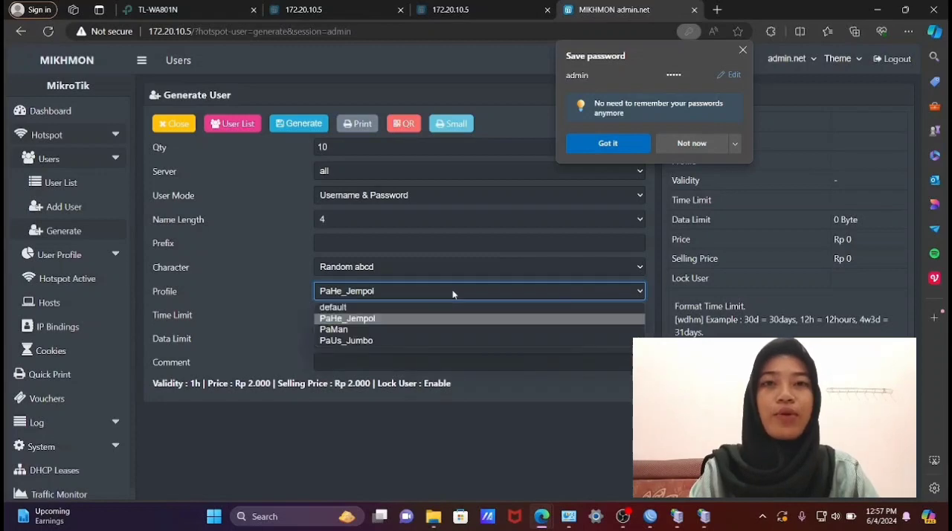
click(435, 340)
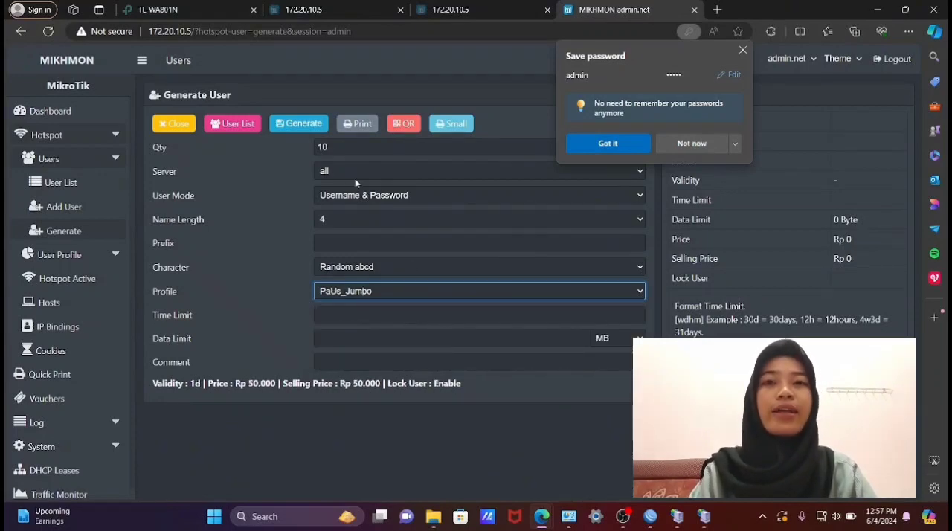
click(311, 131)
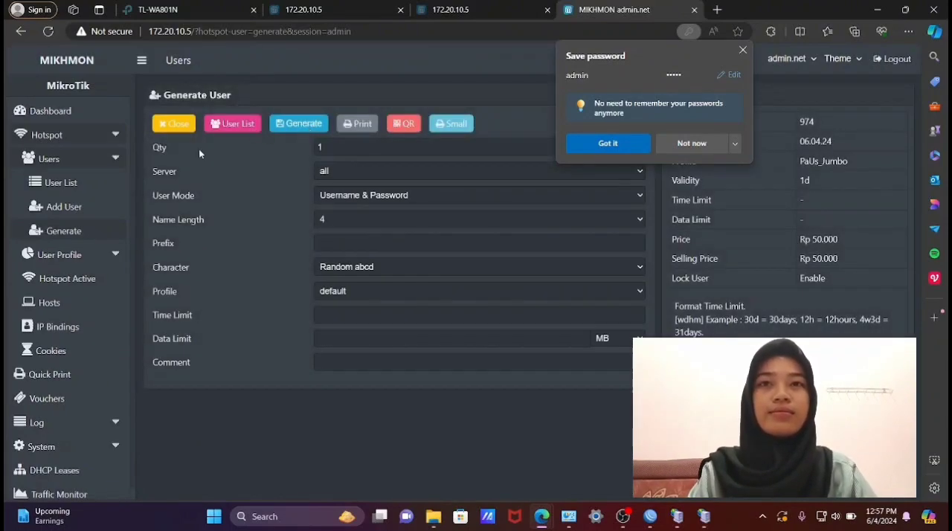
- Filter the hotspot user list by the PaUs_Jumbo profile and by the comment up-974-06.04.24-
click(99, 183)
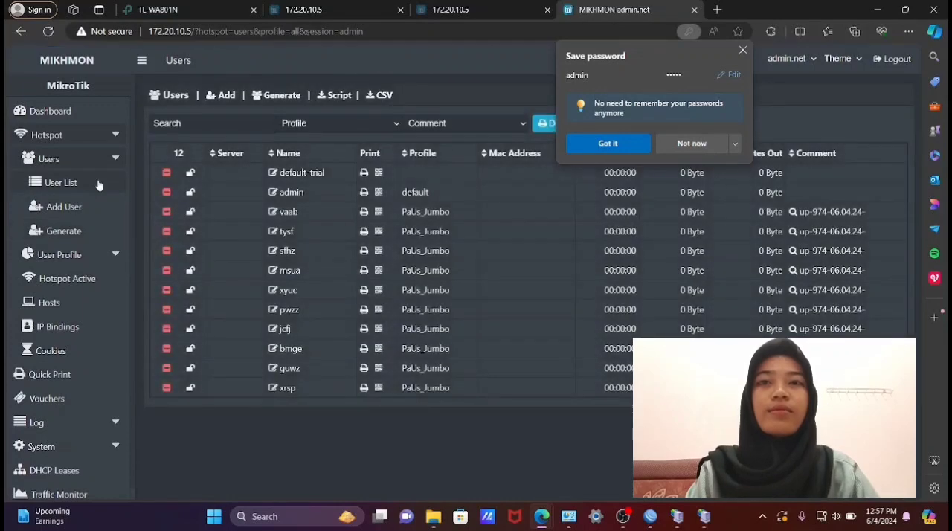
click(331, 125)
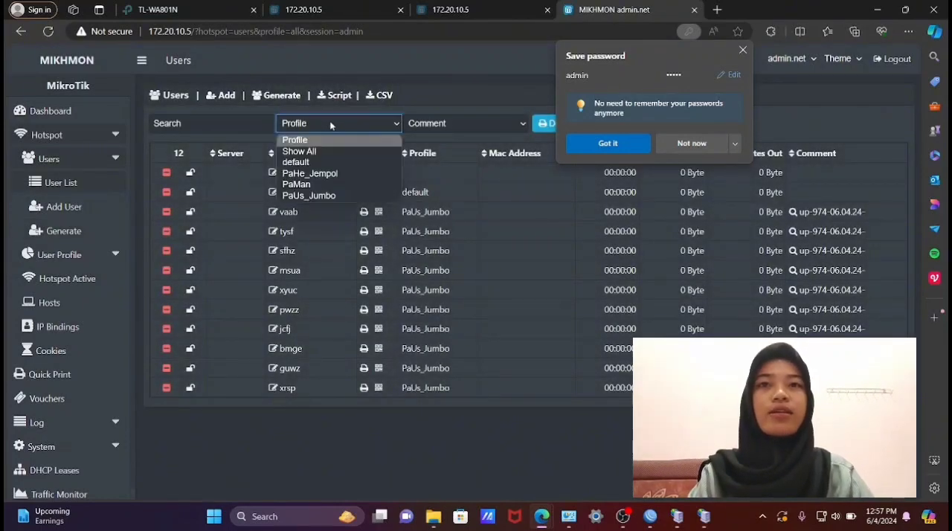
click(327, 195)
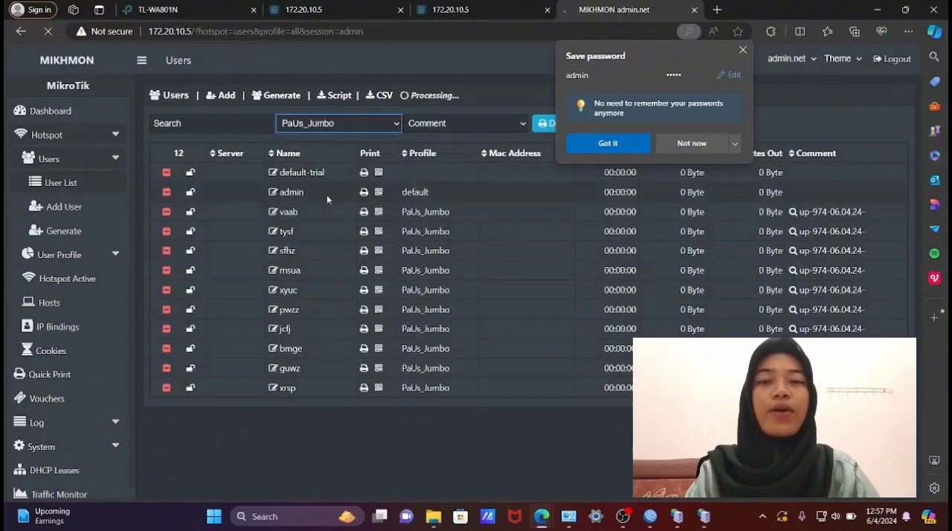
click(440, 130)
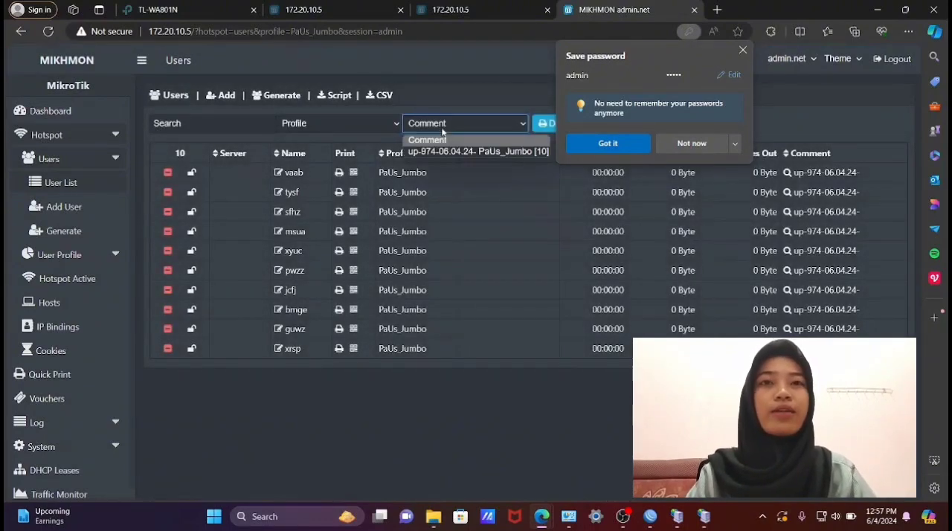
click(442, 152)
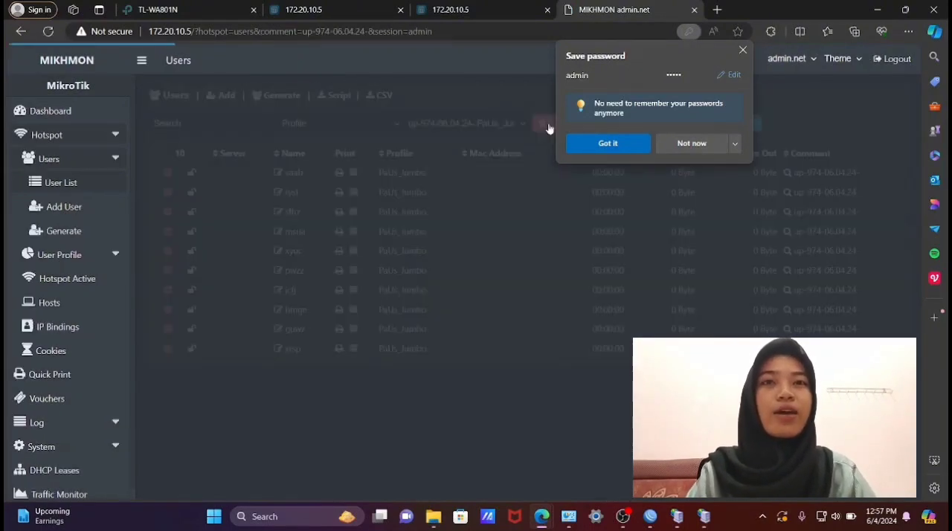
- Dismiss the browser's save-password prompt, open the small-format vouchers for the filtered users, and cancel the print dialog
click(741, 51)
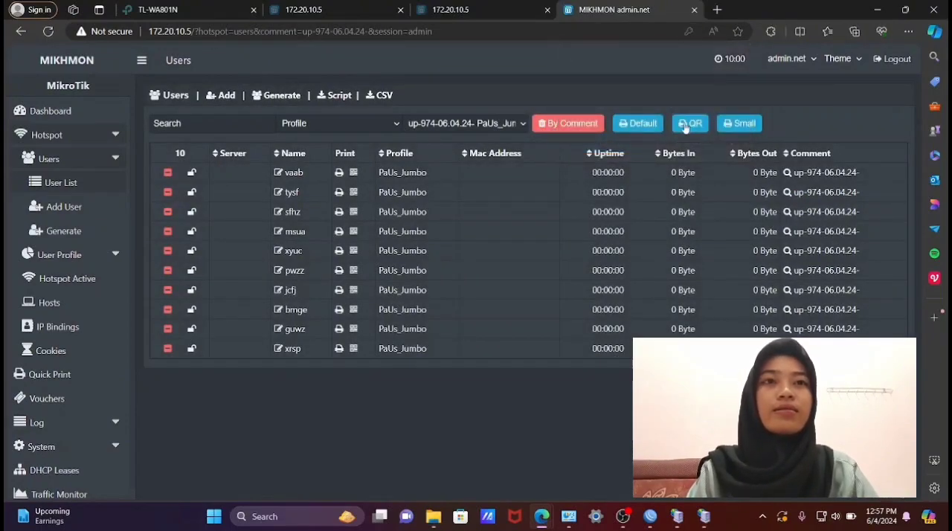
click(733, 127)
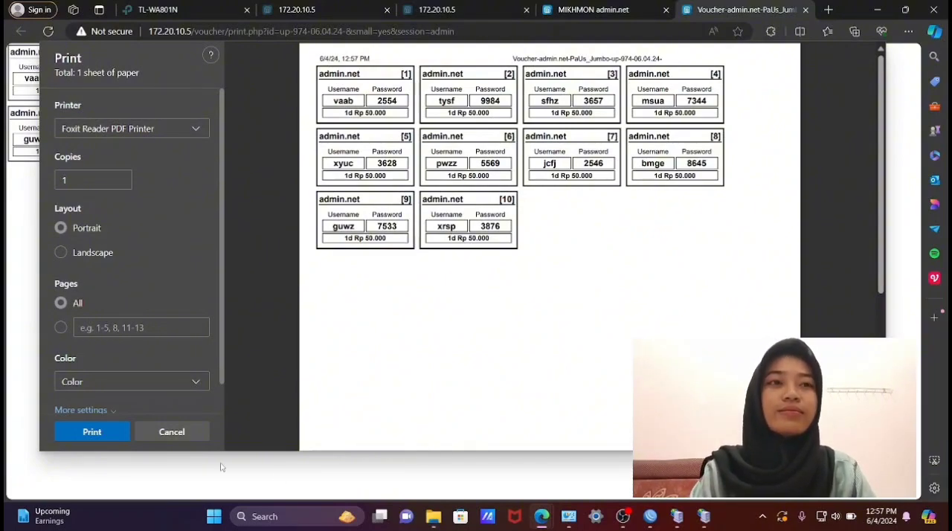
click(179, 431)
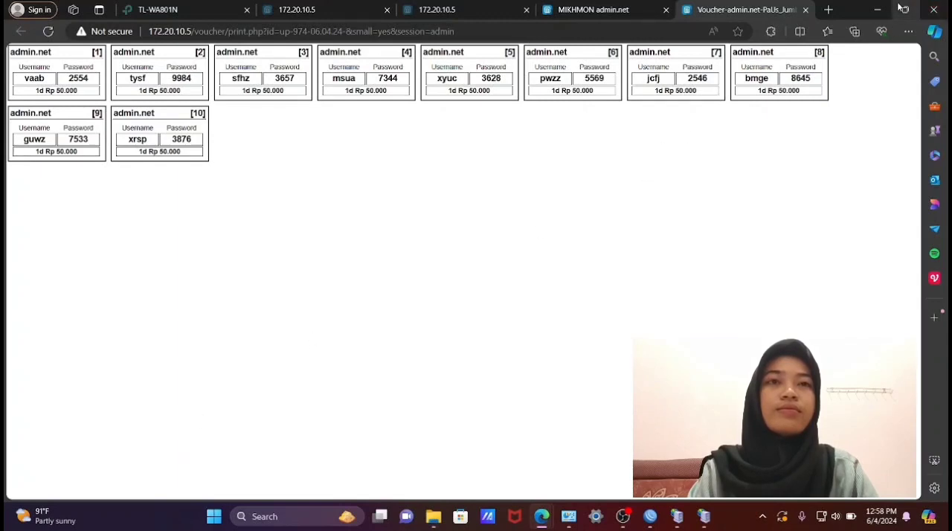
- Switch to WinBox, minimizing the browser and file windows and closing the Mikhmon Server windows
click(877, 11)
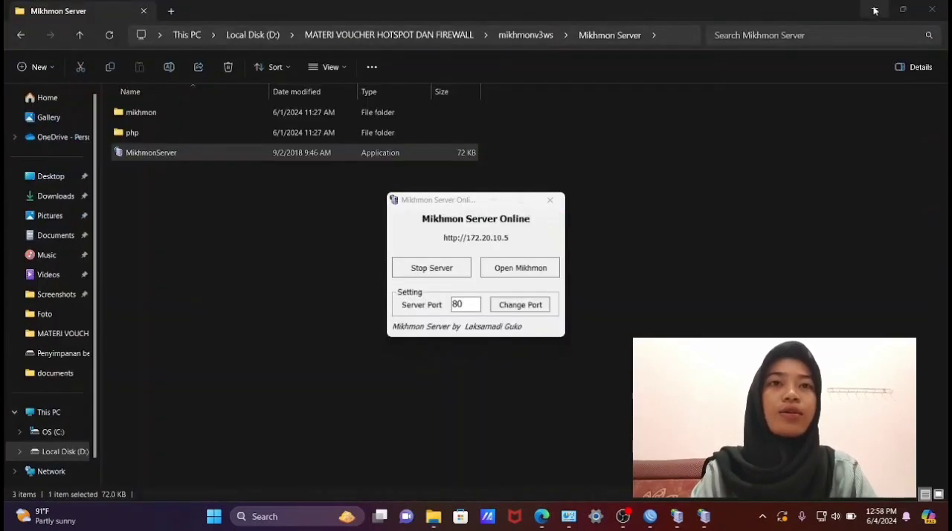
click(876, 10)
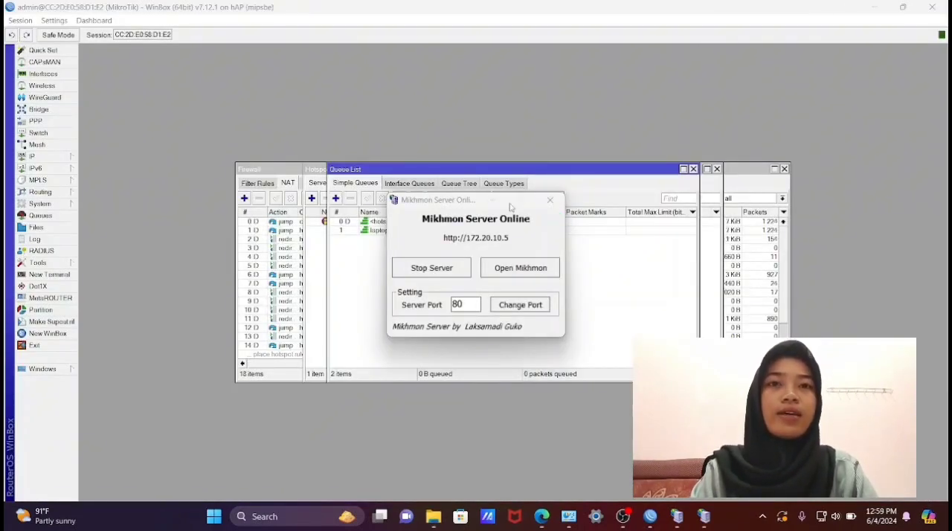
click(548, 200)
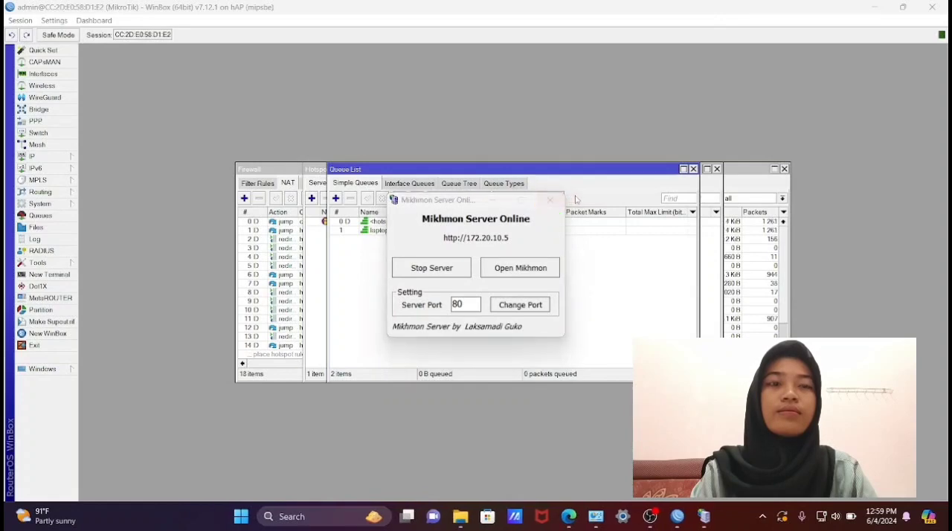
click(554, 202)
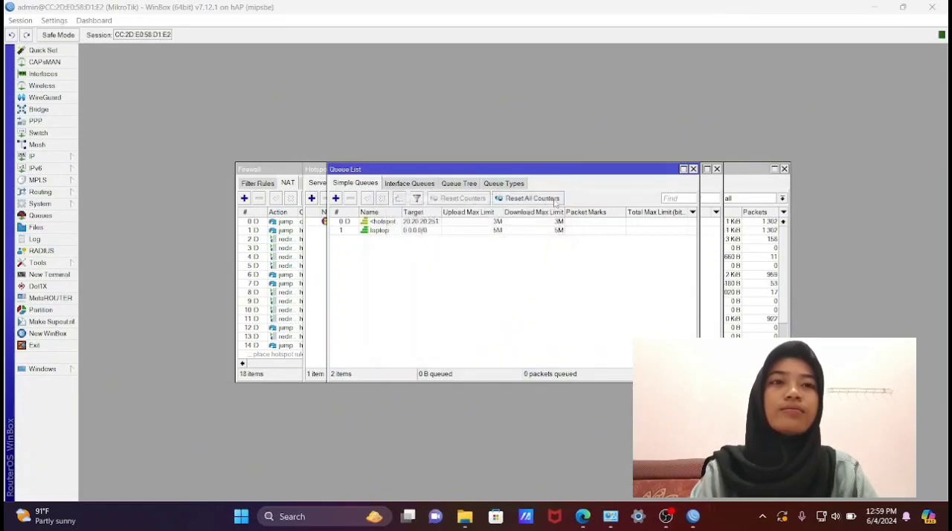
- Start a new Layer7 protocol entry in the router's IP firewall
click(64, 157)
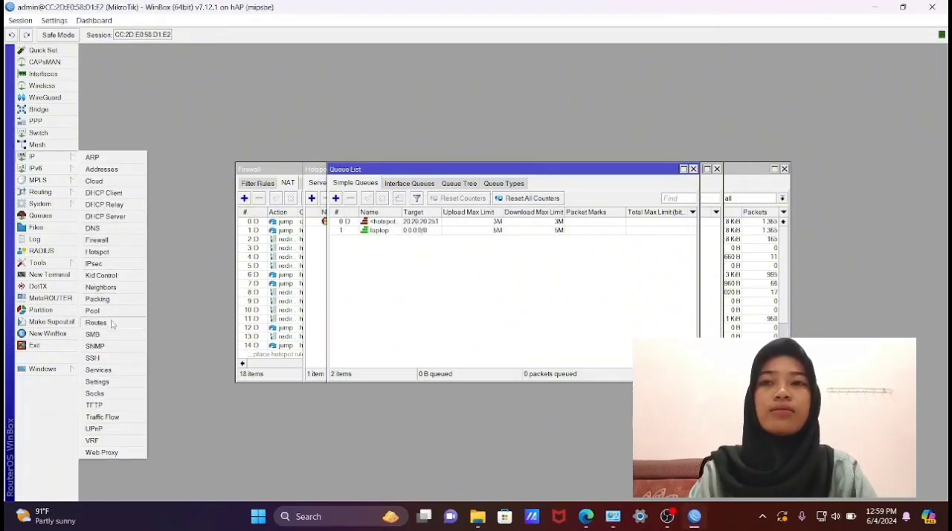
click(115, 241)
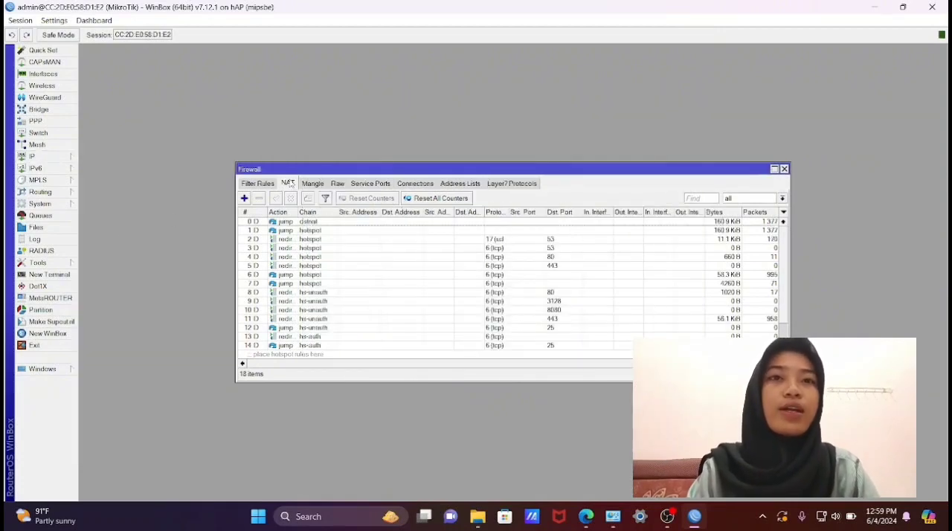
click(498, 184)
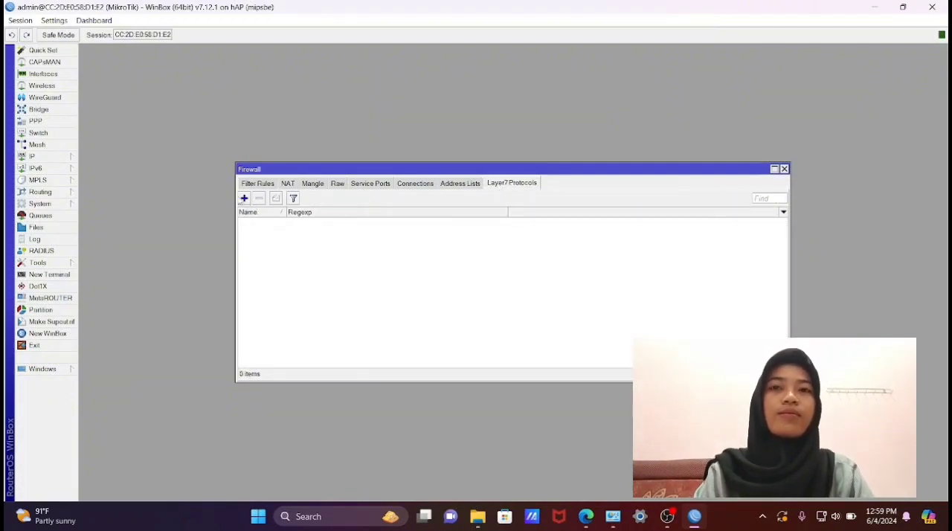
click(244, 198)
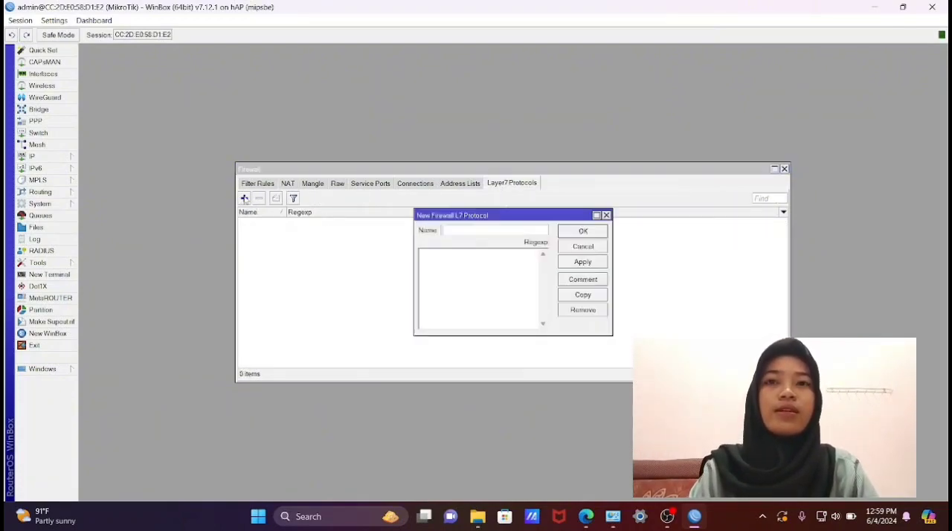
text(123)
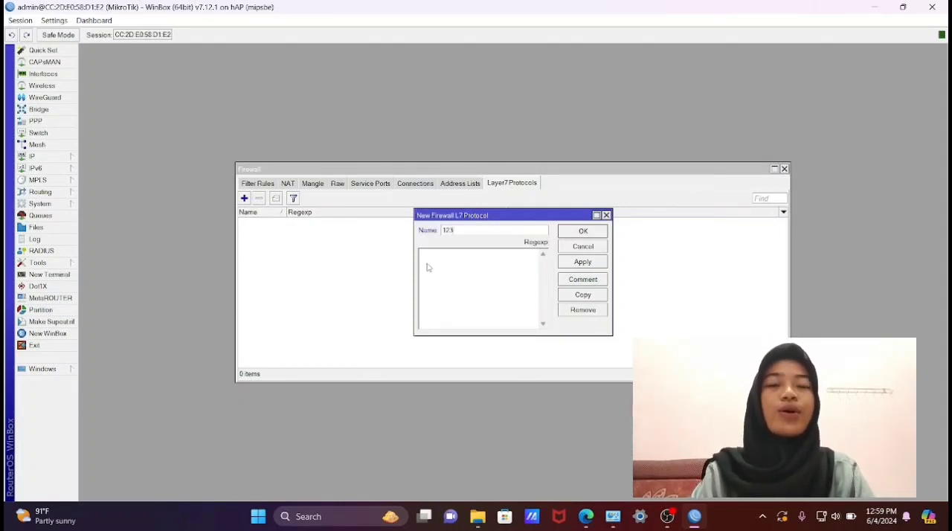
key(BackSpace)
key(BackSpace)
key(BackSpace)
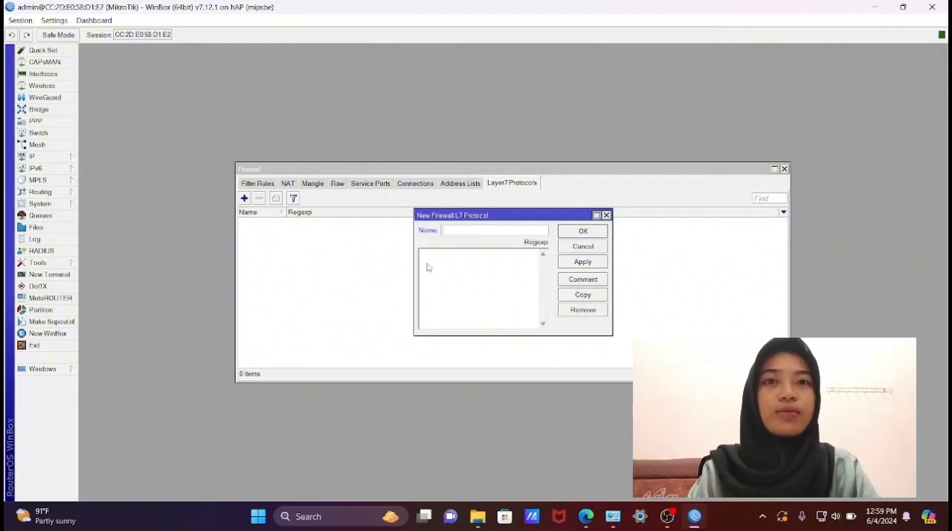
text(fb)
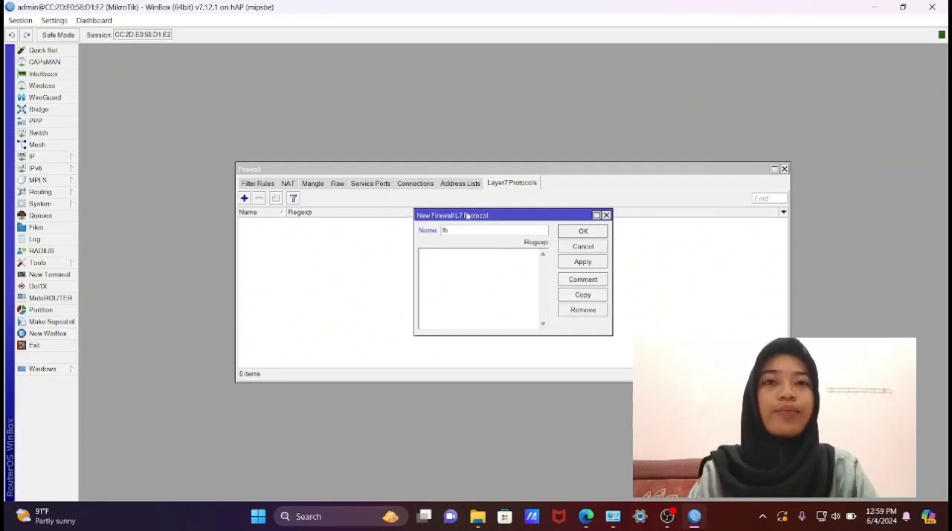
key(BackSpace)
key(BackSpace)
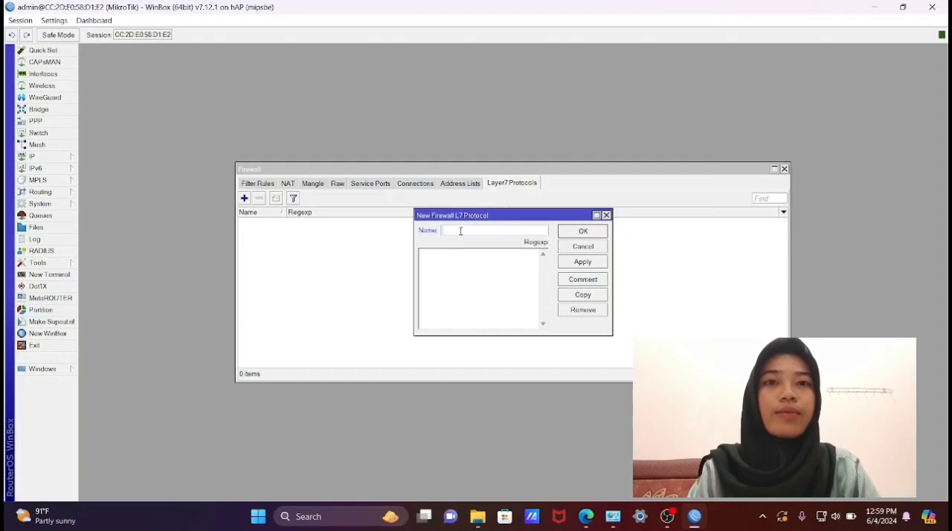
text(flok face)
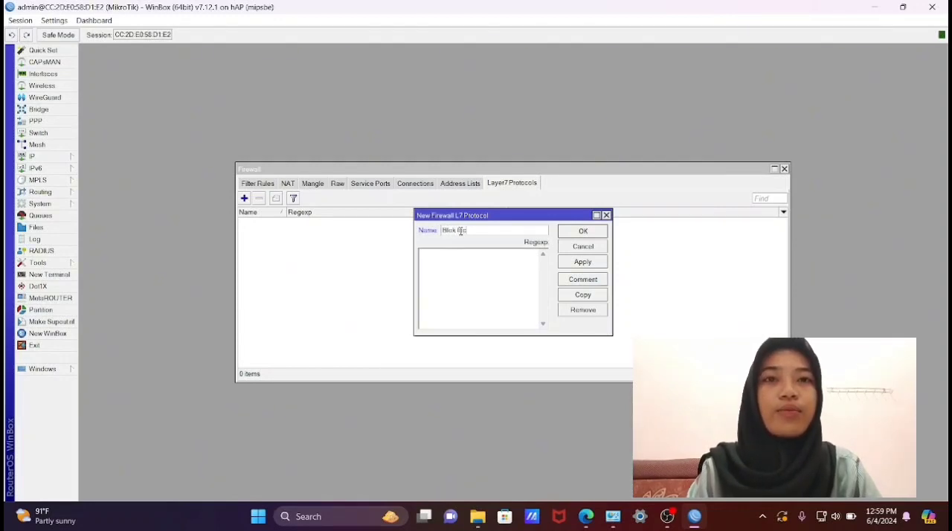
text(book)
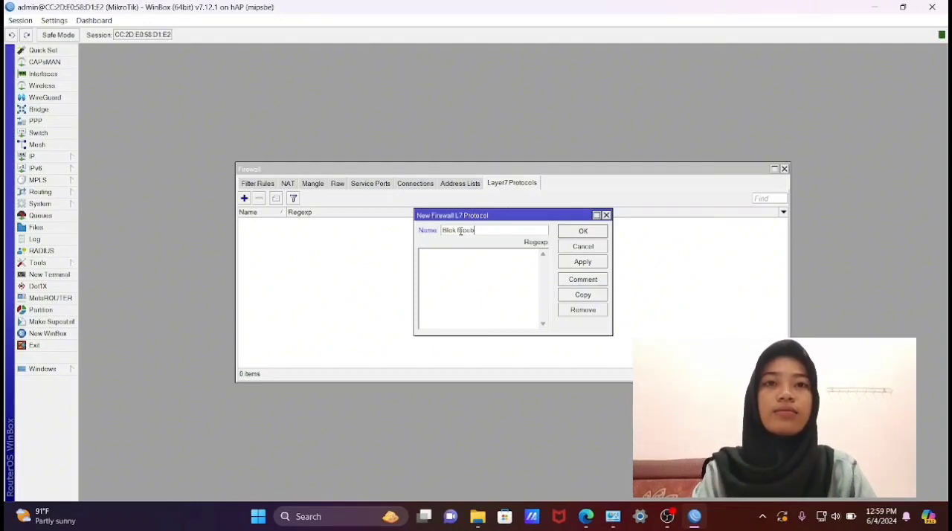
click(458, 267)
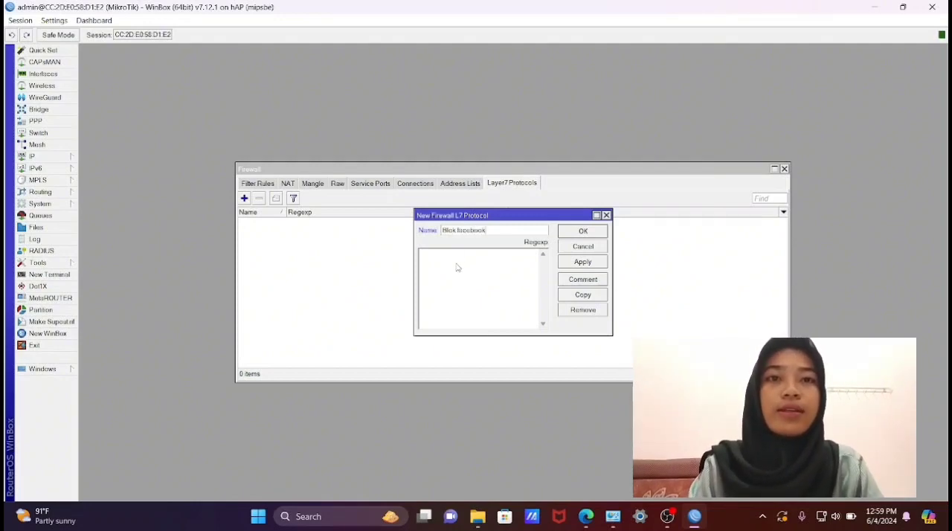
text(^)
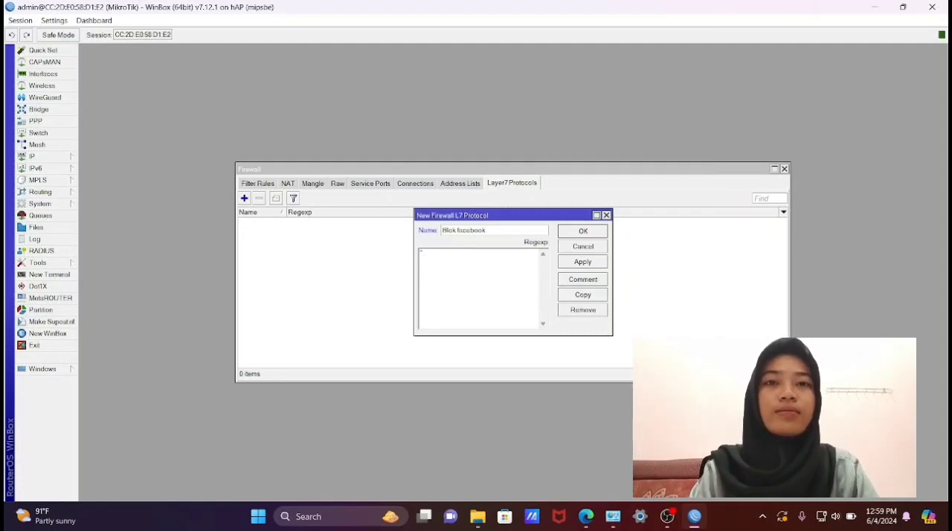
text(.+(www.fa)
text(ceb)
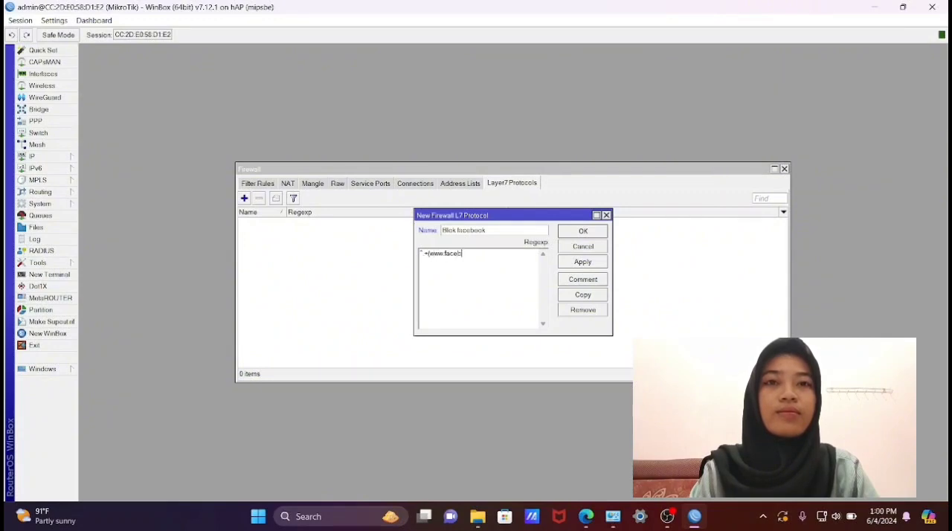
text(ook.co)
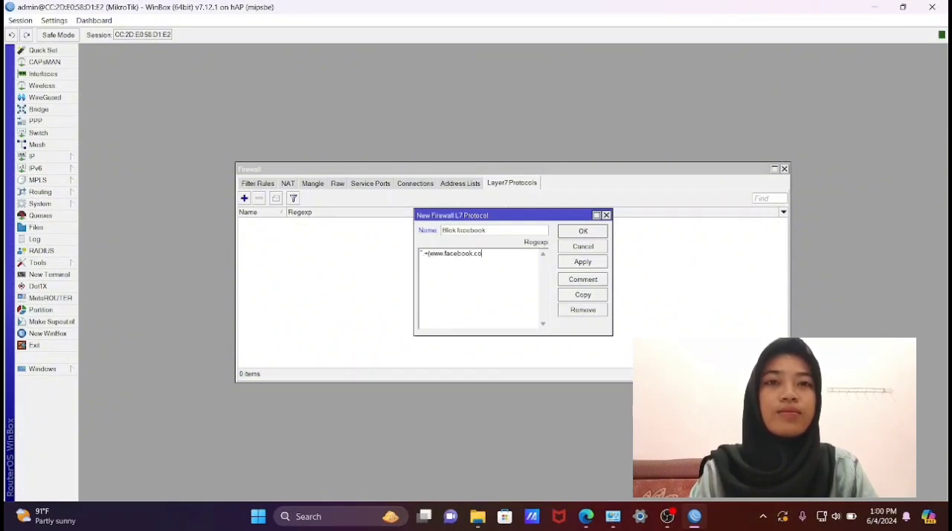
text(m).*$)
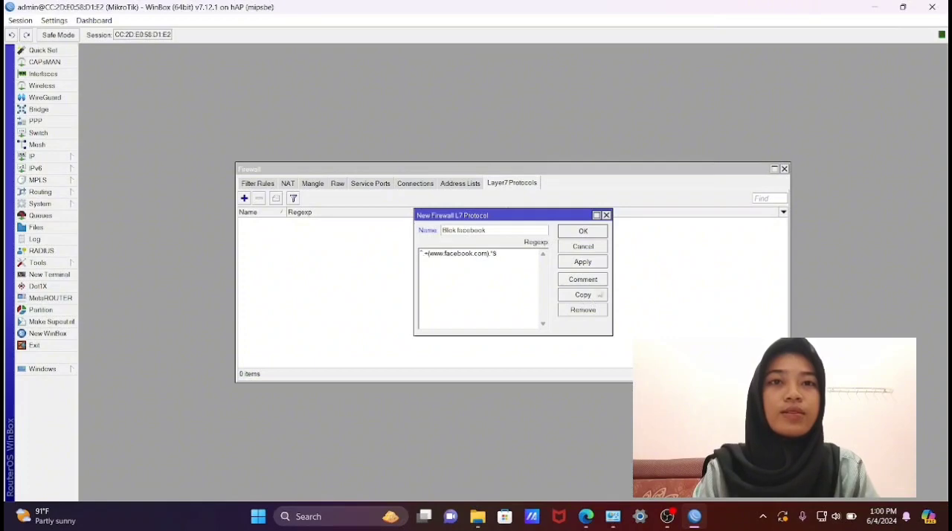
click(584, 263)
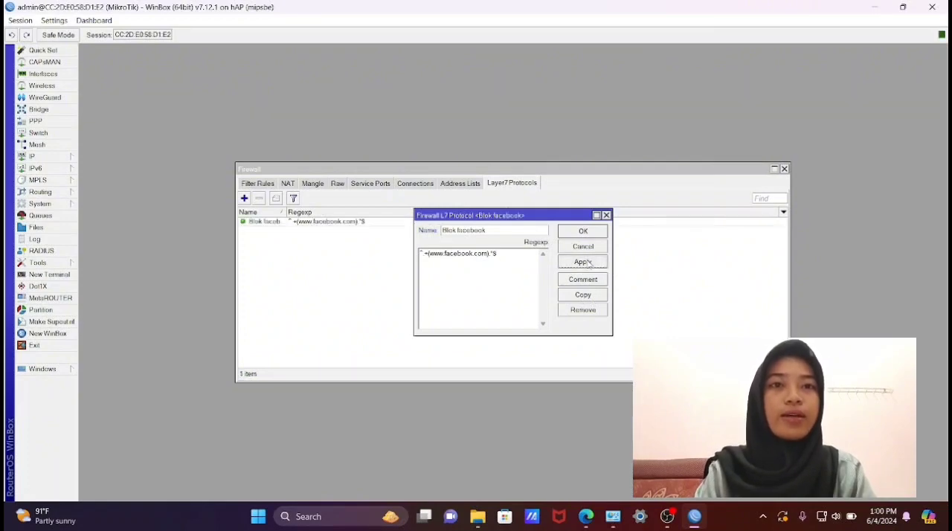
click(583, 231)
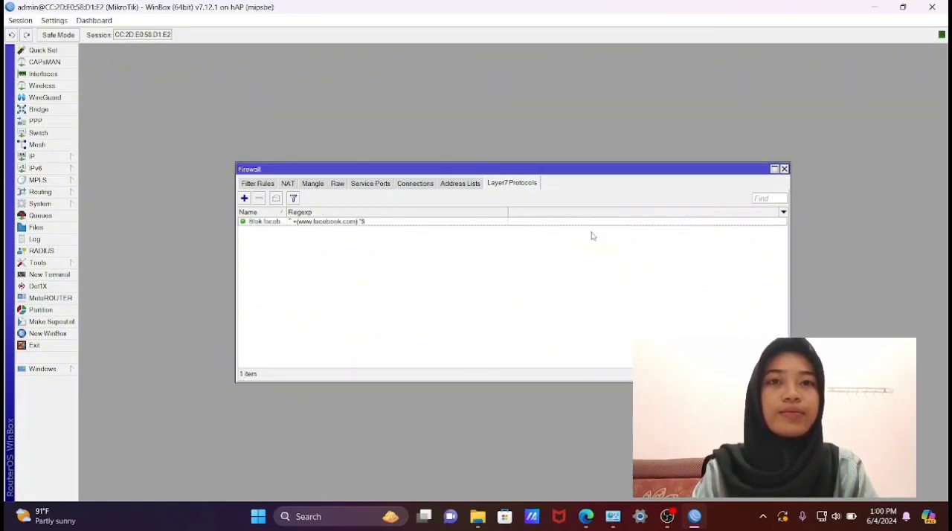
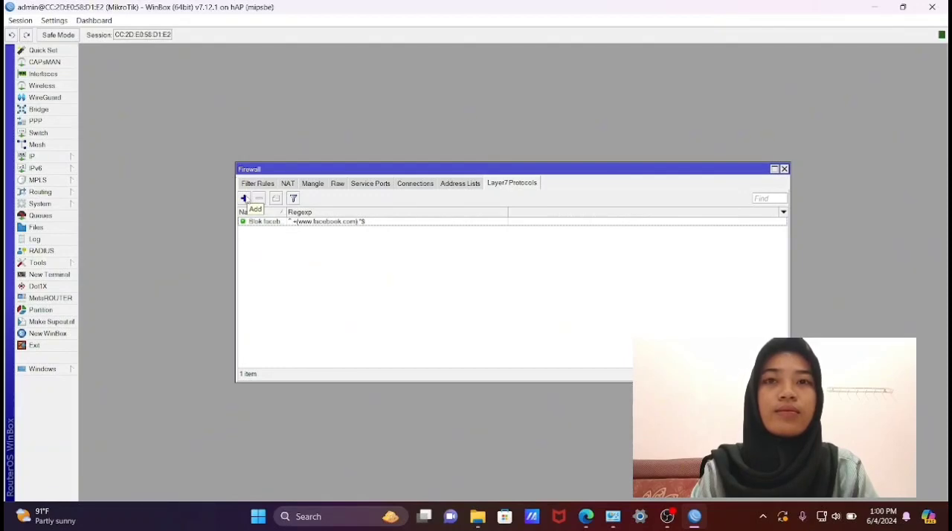
- Start a new Layer7 protocol entry and name it "Blok detik"
click(244, 198)
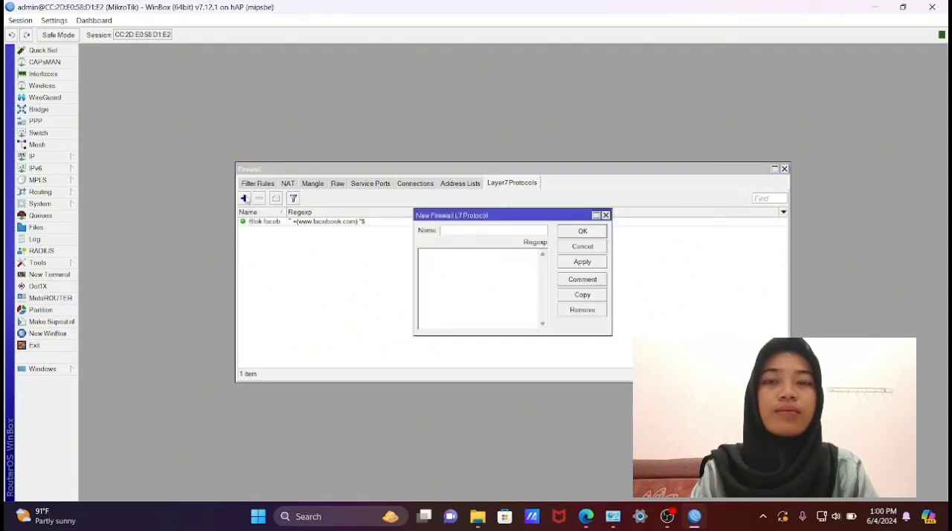
text(Blok De)
key(BackSpace)
key(BackSpace)
key(BackSpace)
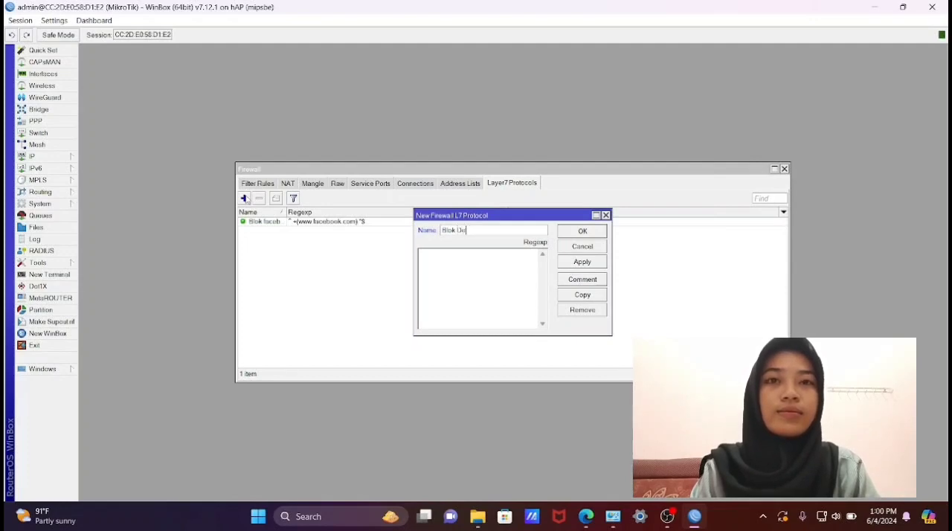
text(detik)
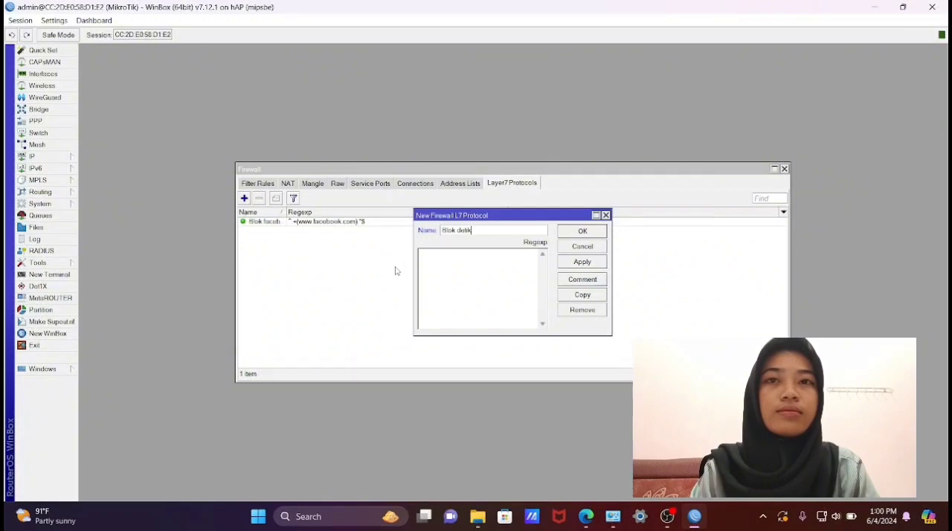
click(432, 256)
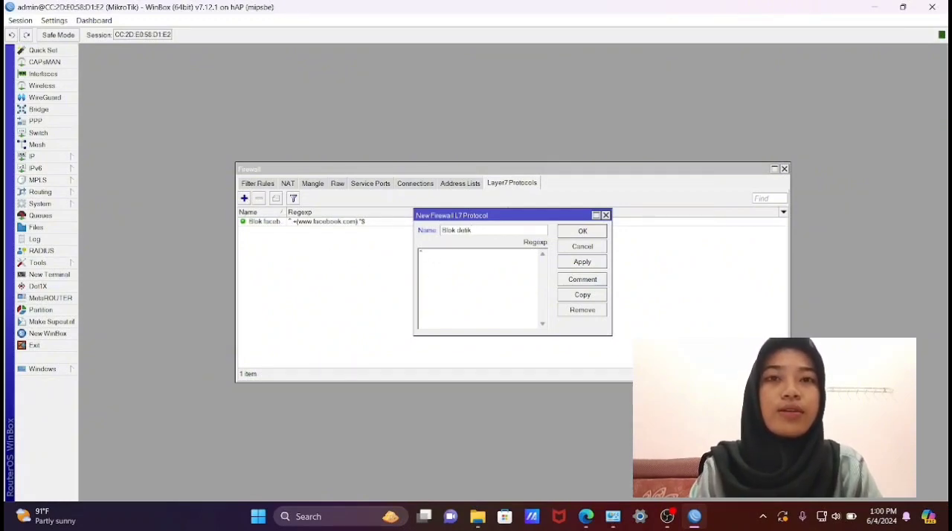
text(^.+(www)
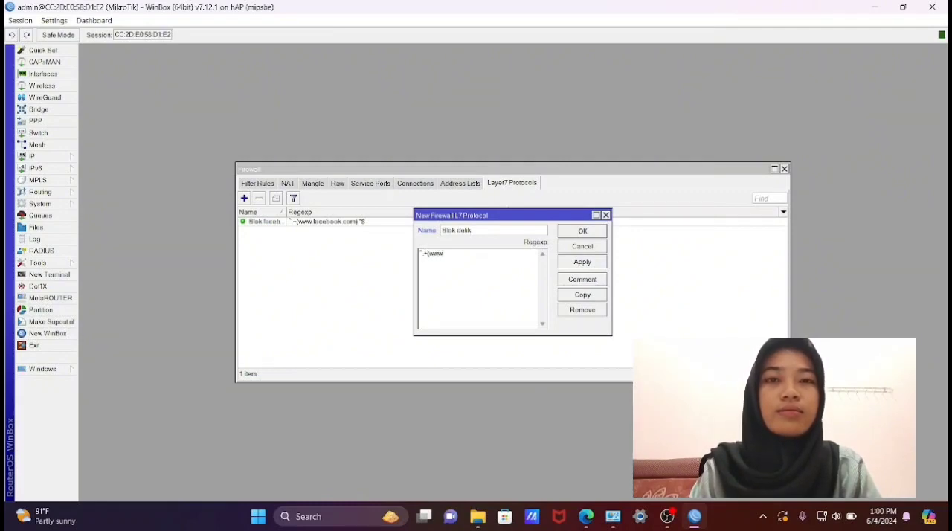
text(.detik.com).*$)
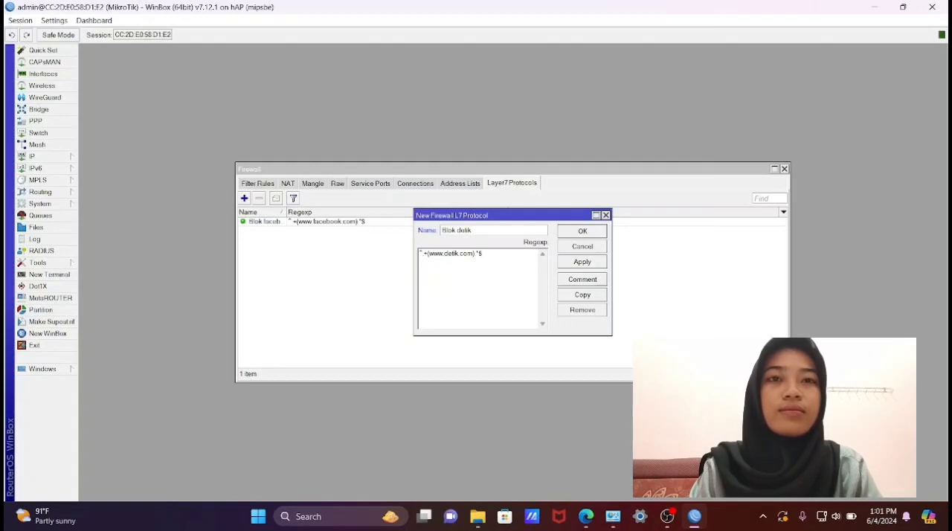
click(600, 263)
click(599, 232)
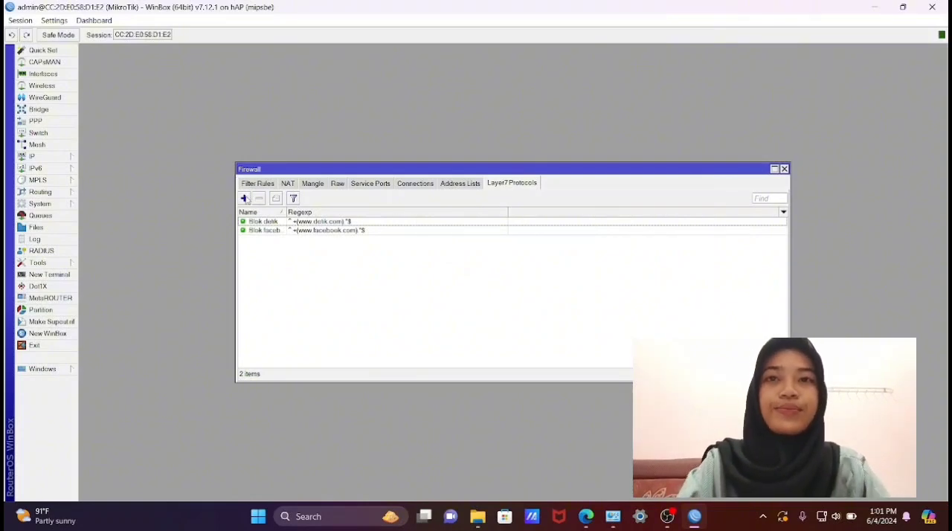
click(245, 199)
text(Blok)
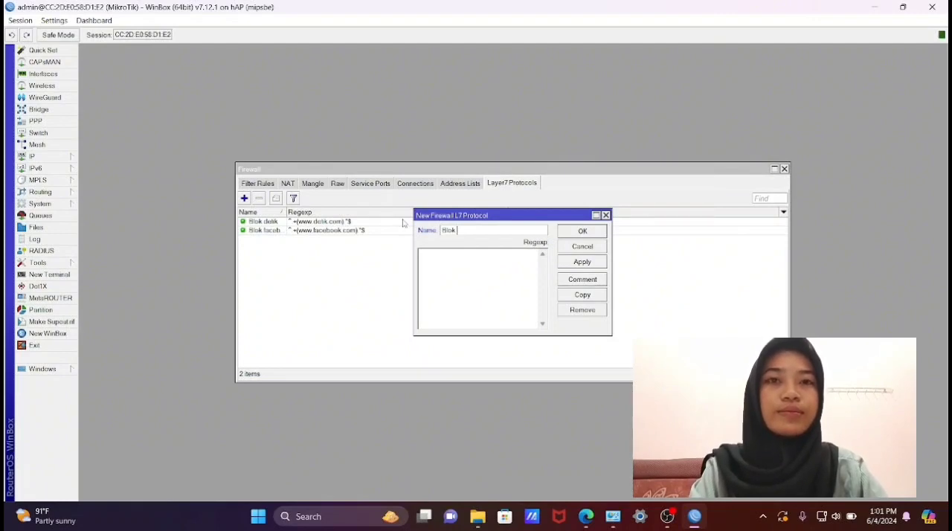
text(youtube)
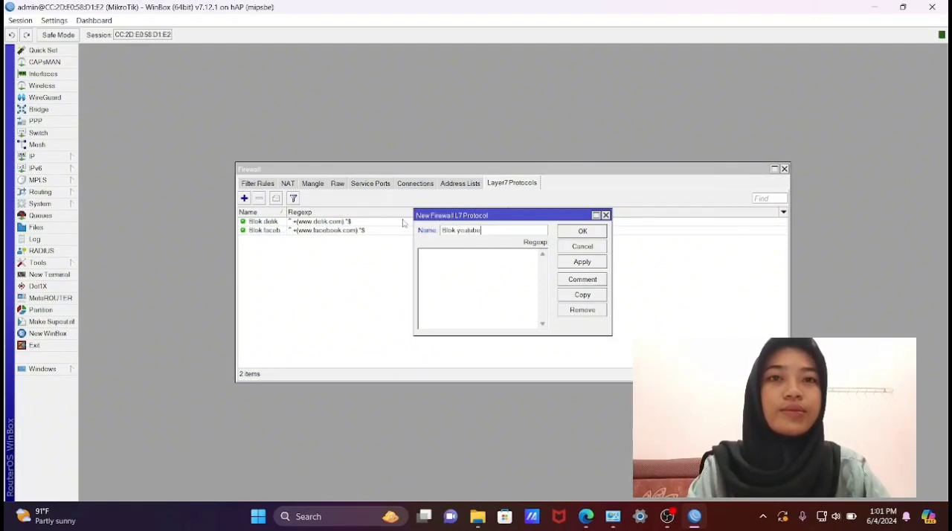
click(478, 259)
text(^.+(www.youtub)
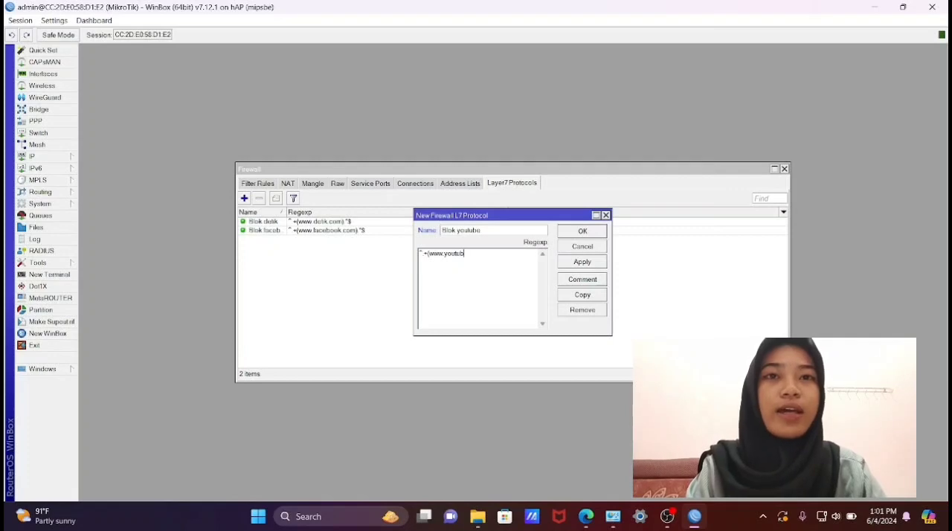
text(e.co)
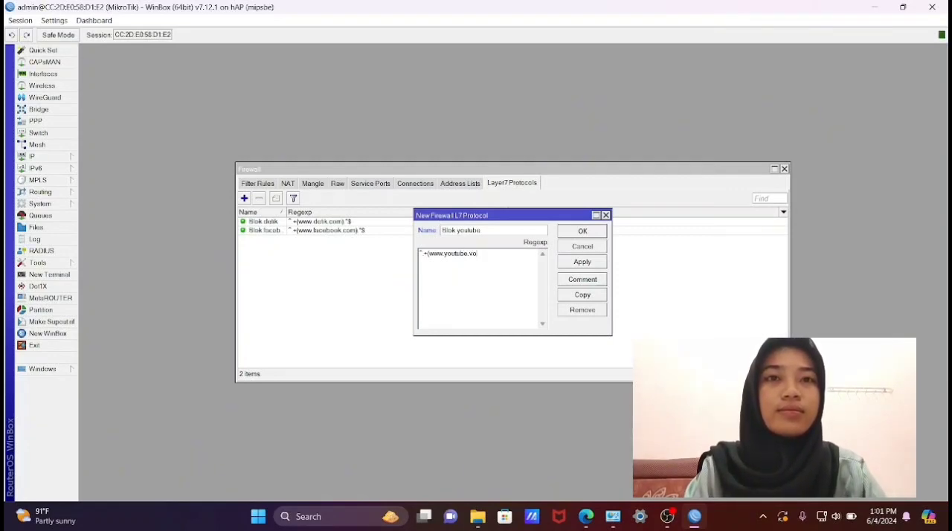
text(mcom).*$)
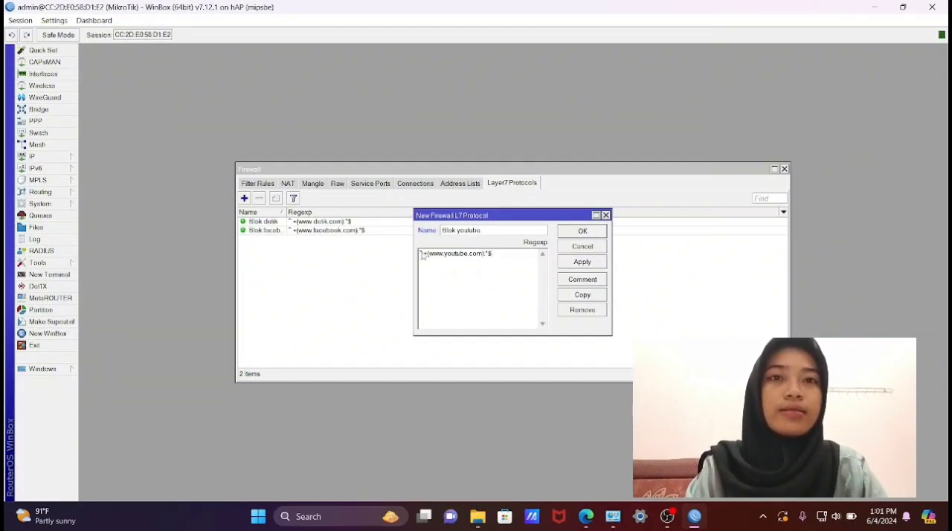
- Copy the YouTube regexp for reuse and save the protocol entry
drag(421, 254, 512, 255)
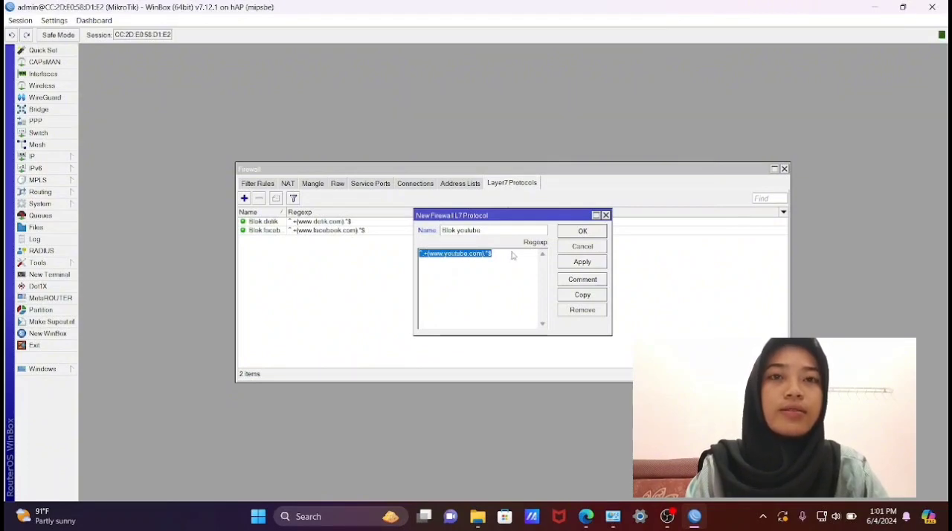
click(512, 255)
click(577, 263)
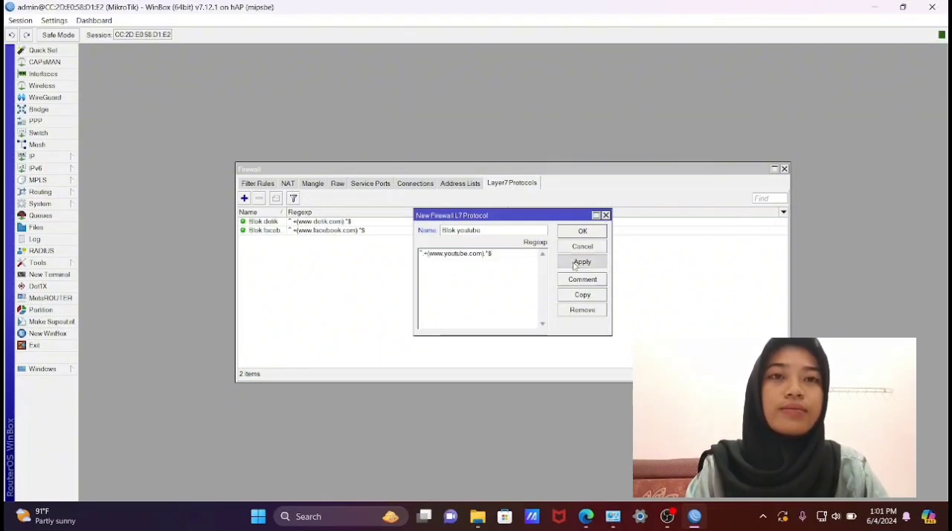
click(584, 232)
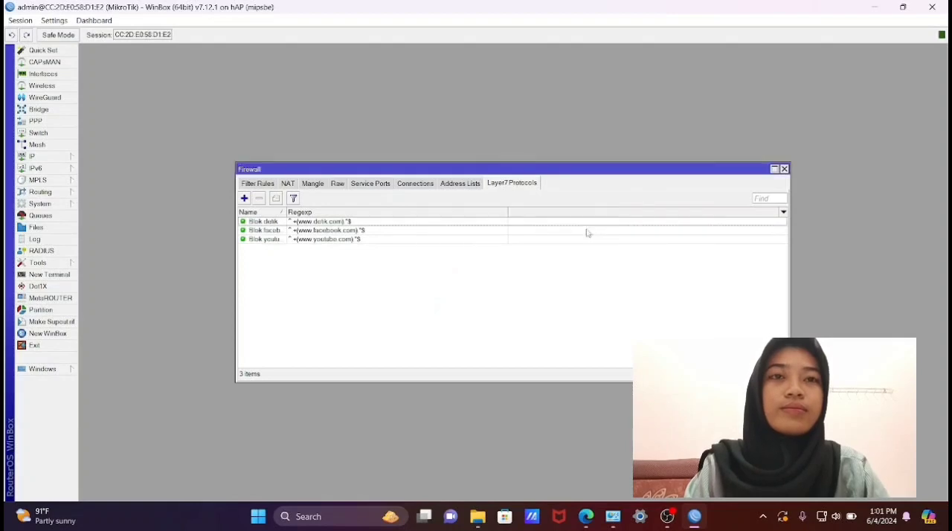
- Start a Layer7 protocol named "Blok bola" and paste the copied YouTube regexp into it
click(244, 198)
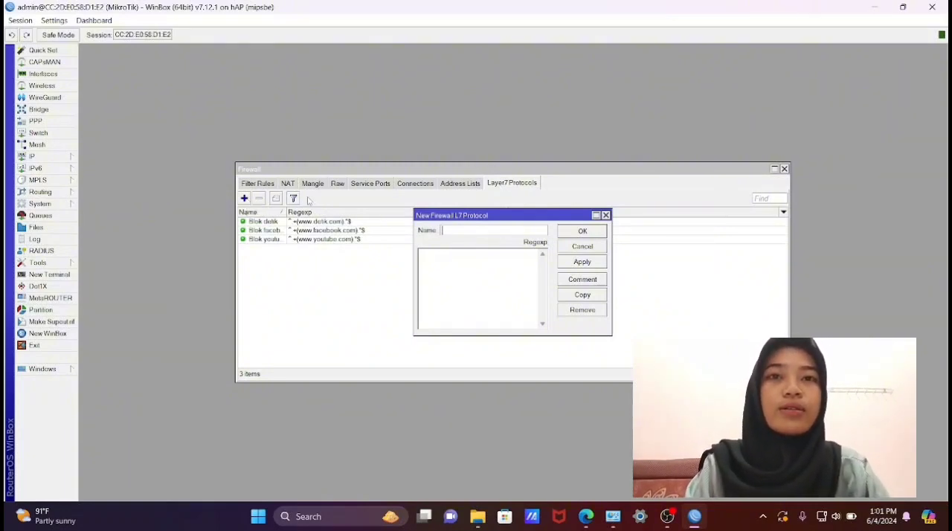
text(Blok)
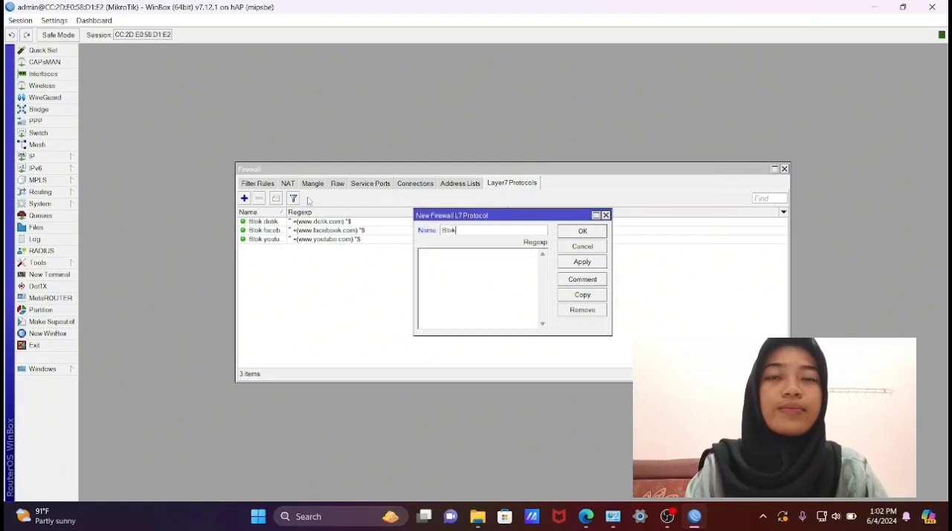
text( B)
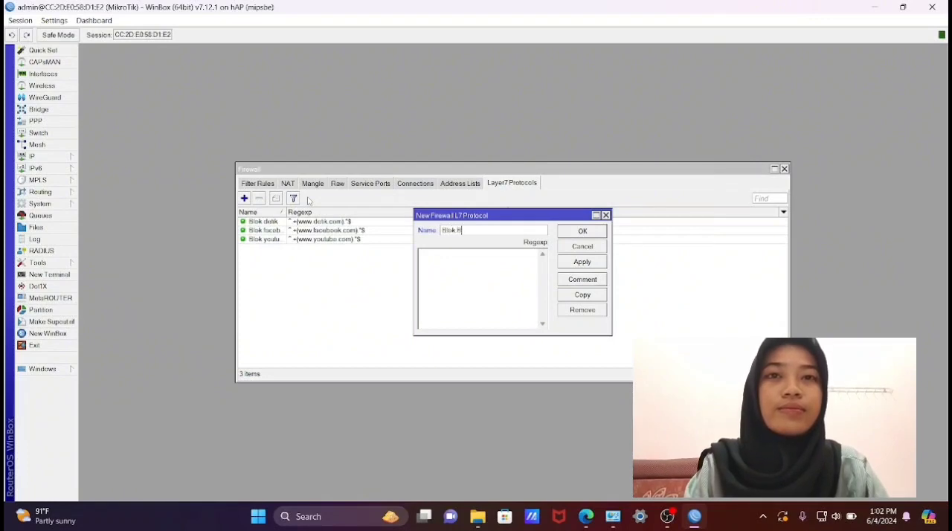
text(bola)
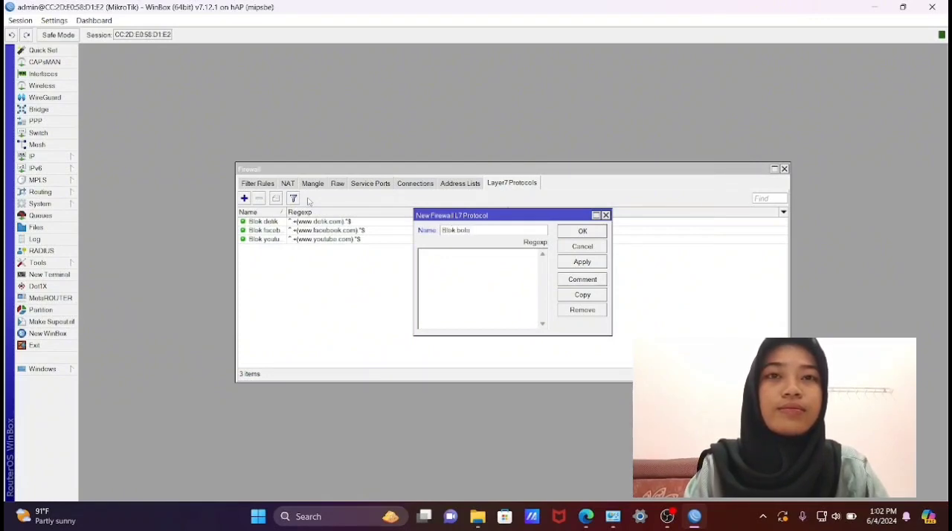
click(438, 262)
text(^+(www.youtube.com).*$)
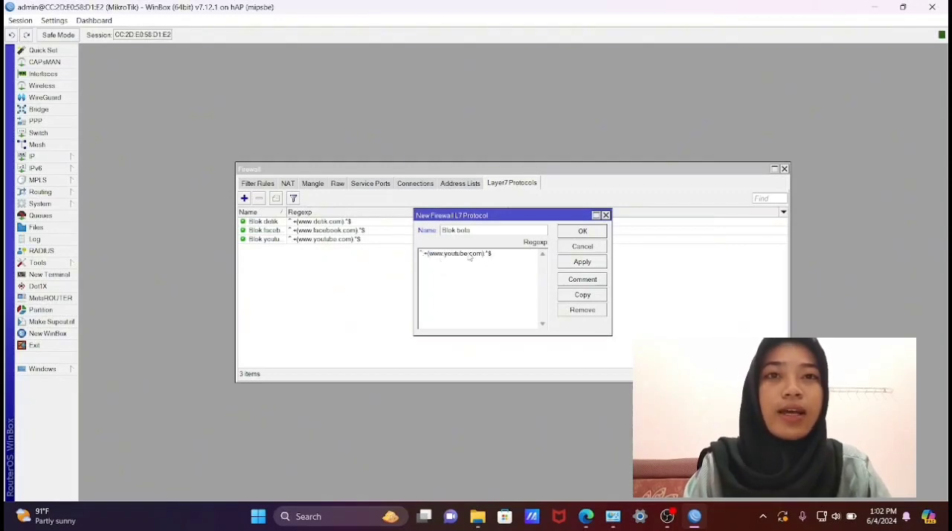
key(BackSpace)
key(BackSpace)
key(BackSpace)
key(BackSpace)
key(BackSpace)
key(BackSpace)
key(BackSpace)
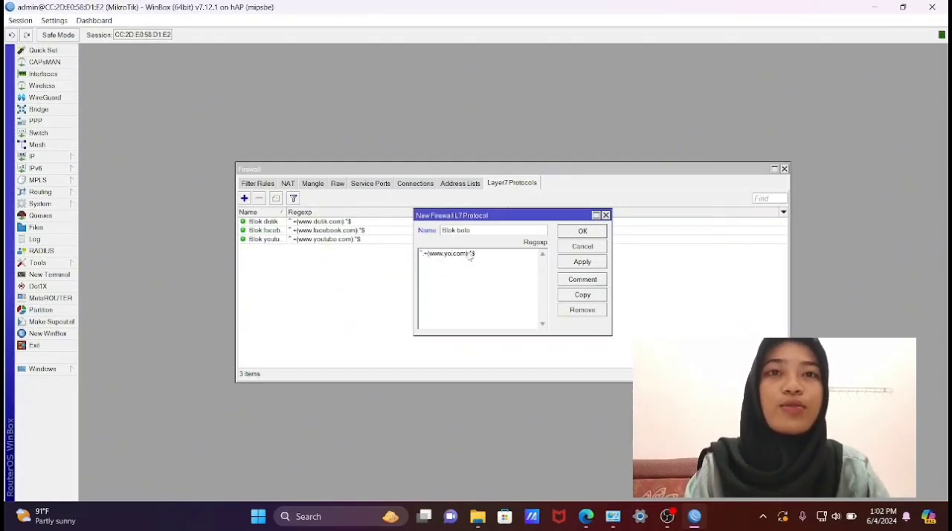
key(BackSpace)
text(bola.)
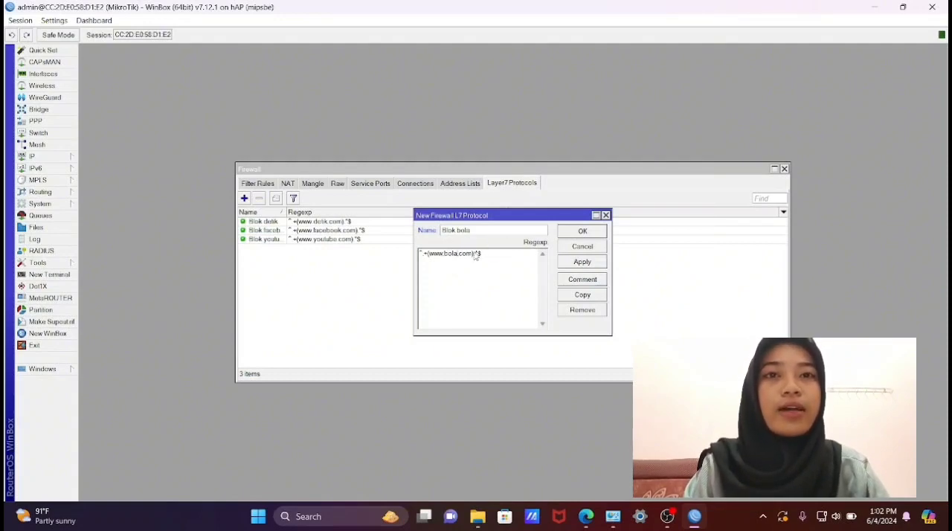
key(BackSpace)
key(BackSpace)
key(BackSpace)
text(net)
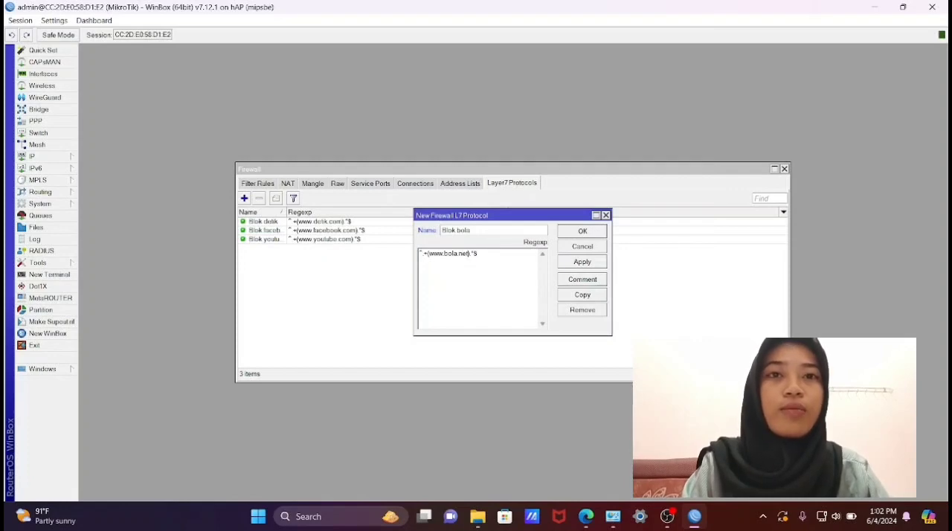
click(593, 264)
click(591, 234)
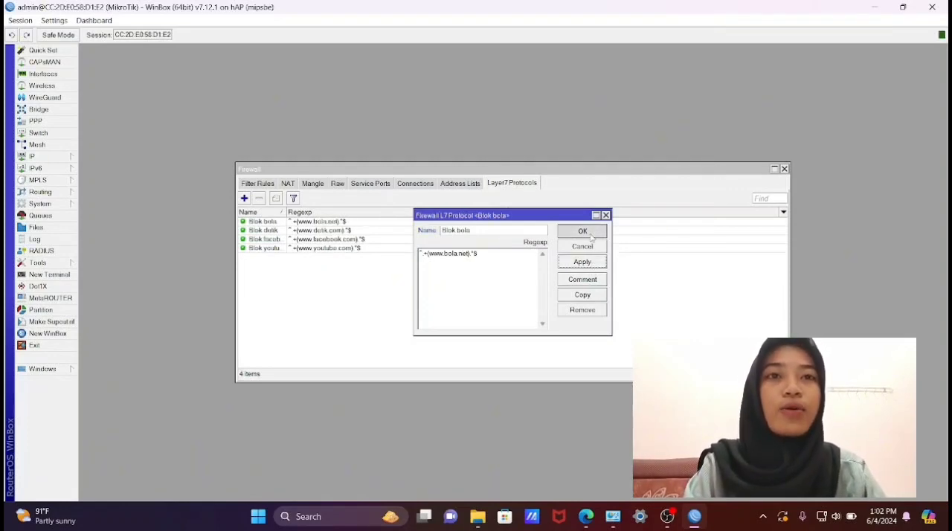
- Start a new firewall filter rule on the forward chain with ether2 as its incoming interface
click(255, 185)
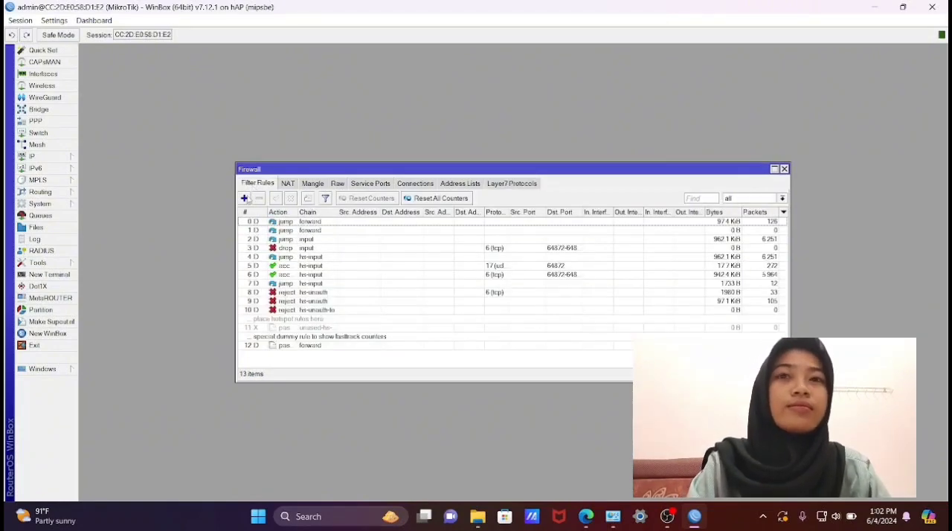
click(244, 198)
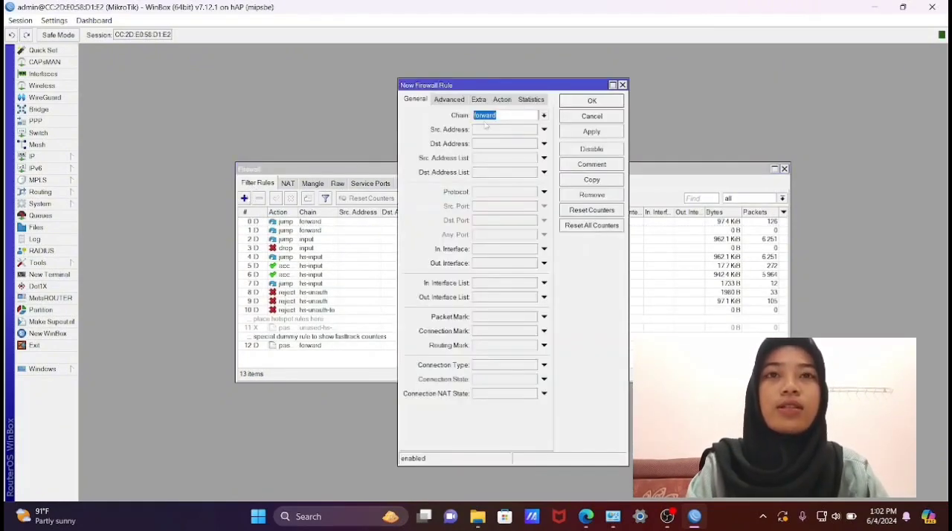
click(523, 250)
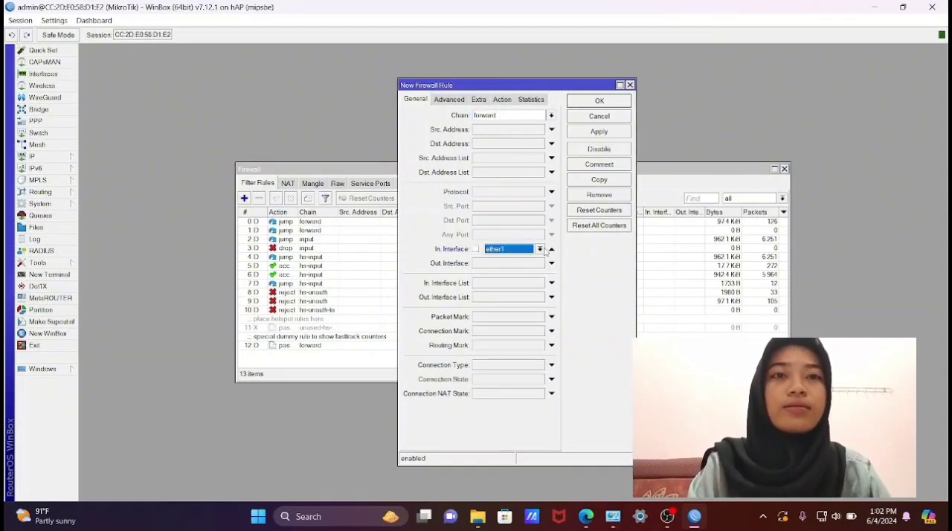
click(542, 250)
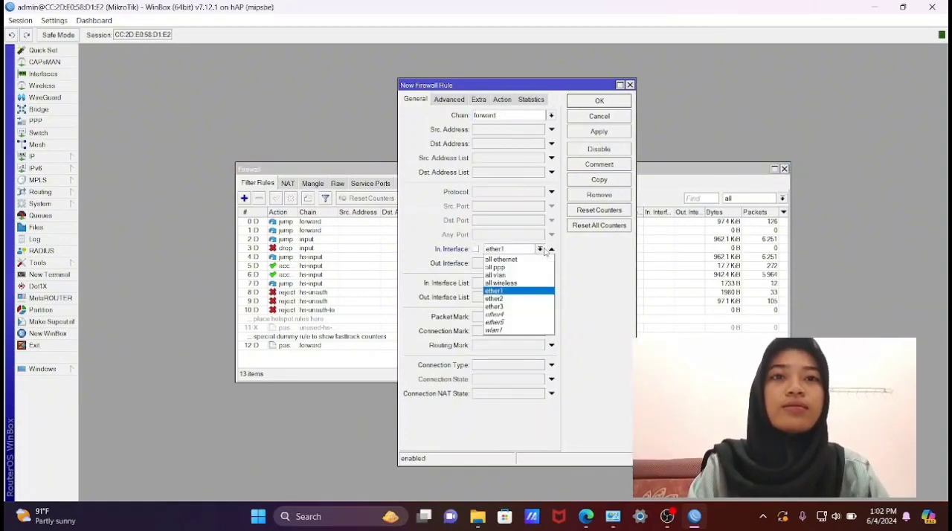
click(497, 299)
- Set the filter rule's Layer7 protocol to "Blok youtube"
click(451, 101)
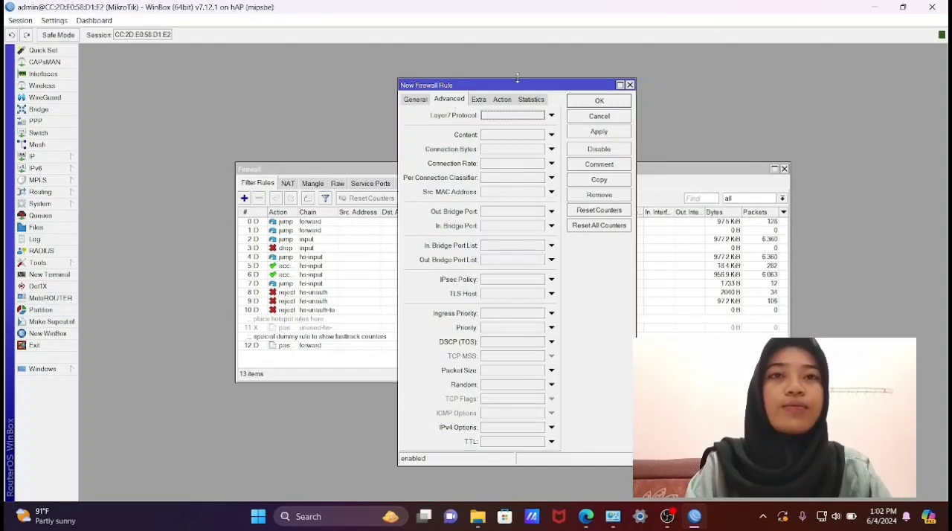
click(551, 115)
click(558, 116)
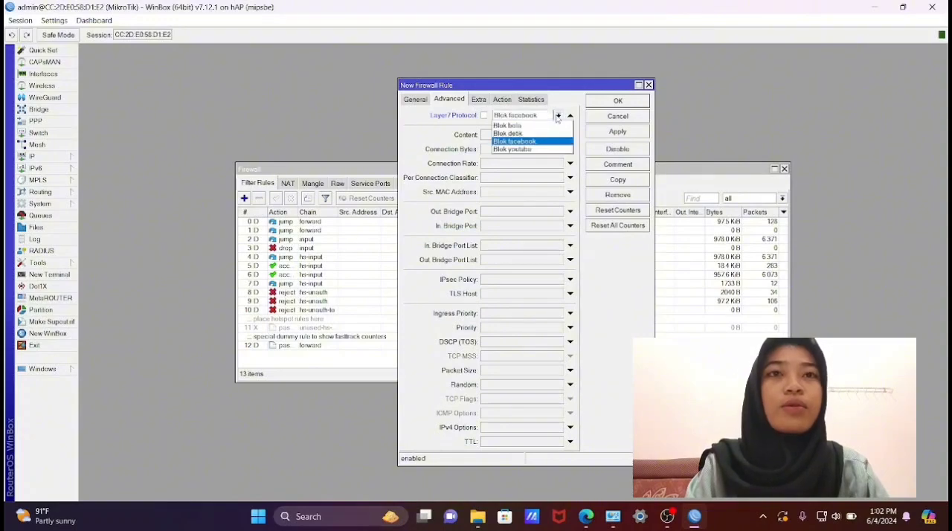
click(541, 150)
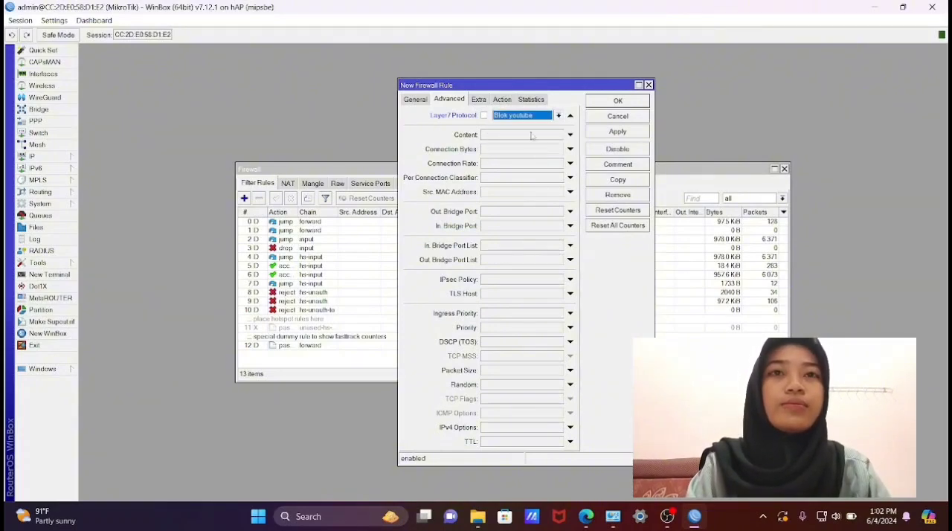
- Set the filter rule's action to drop and apply the rule
click(508, 101)
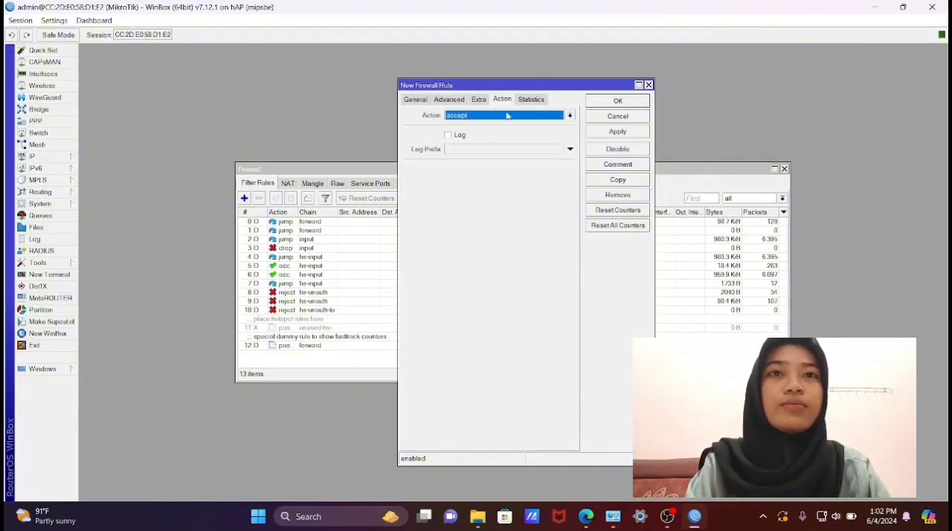
click(569, 116)
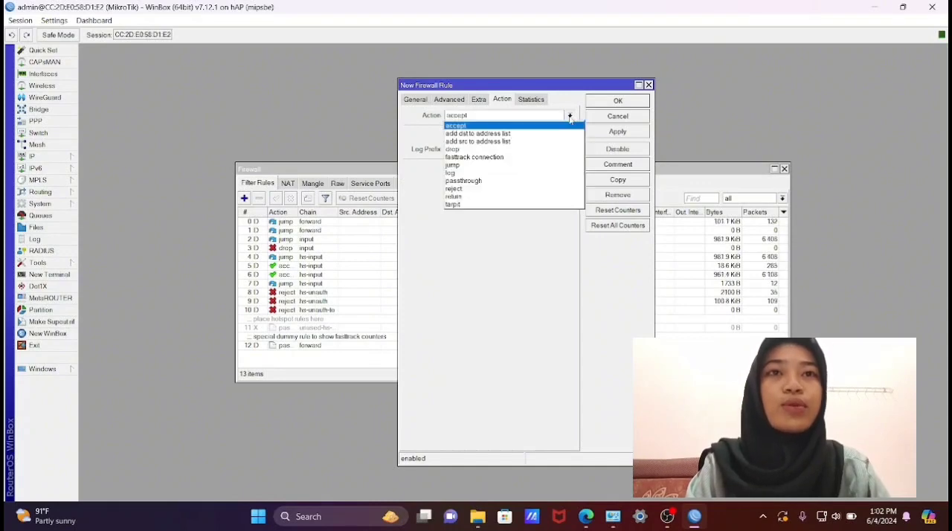
click(551, 150)
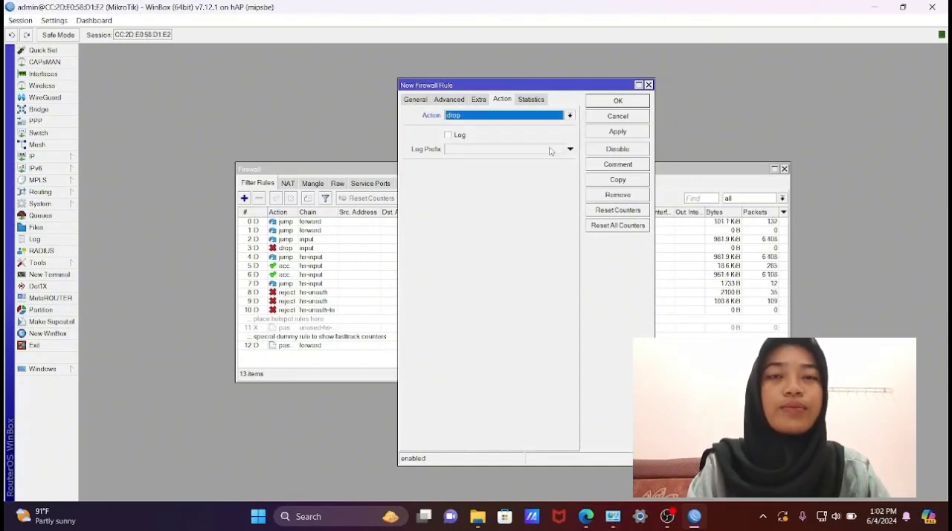
click(627, 134)
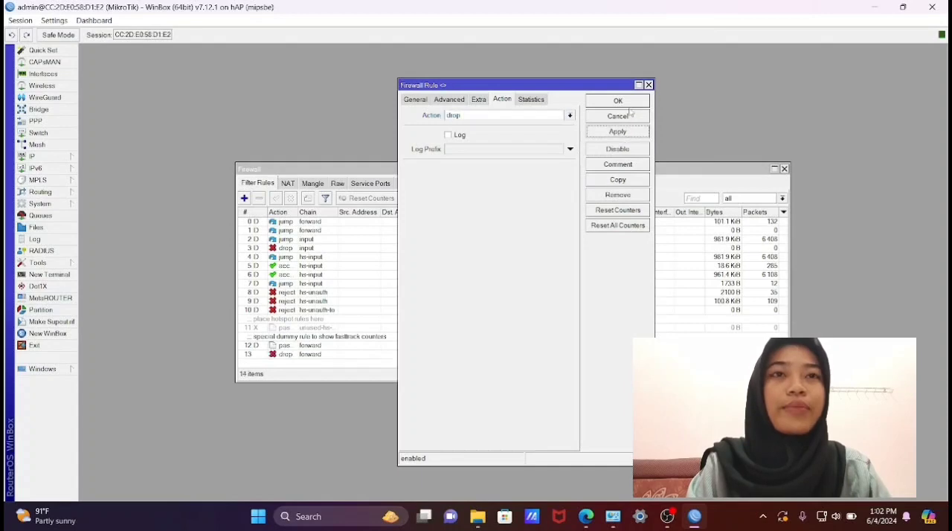
- Close the finished YouTube rule and start another firewall filter rule with its action set to drop
click(618, 101)
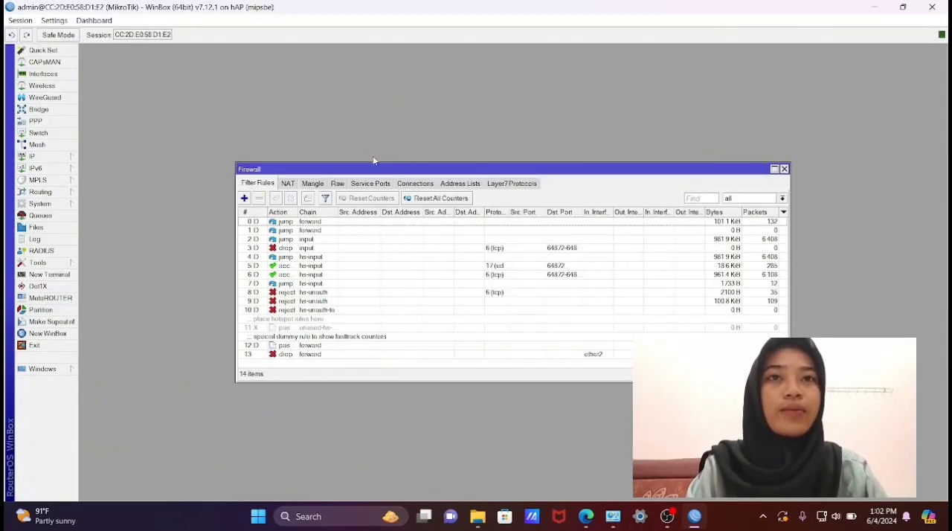
click(244, 198)
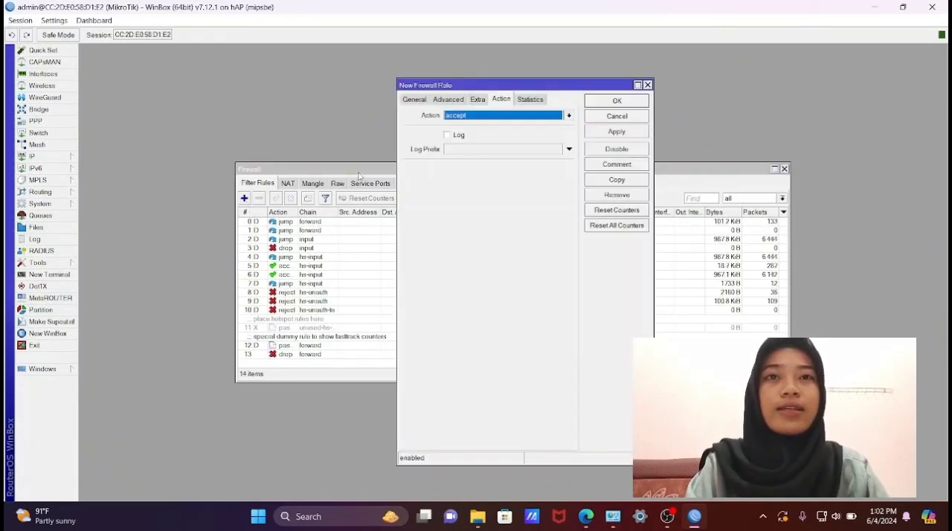
click(570, 119)
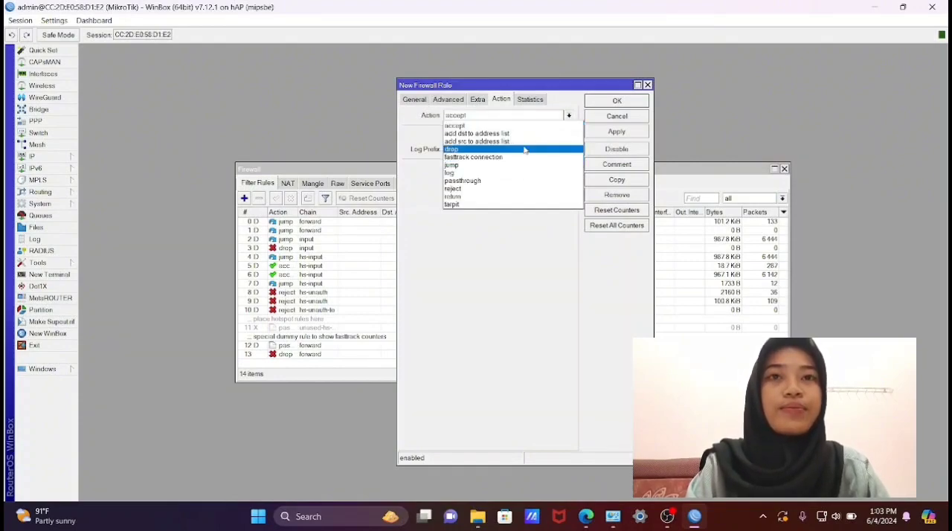
click(525, 150)
- Set the new filter rule's Layer7 protocol to "Blok bola"
click(462, 99)
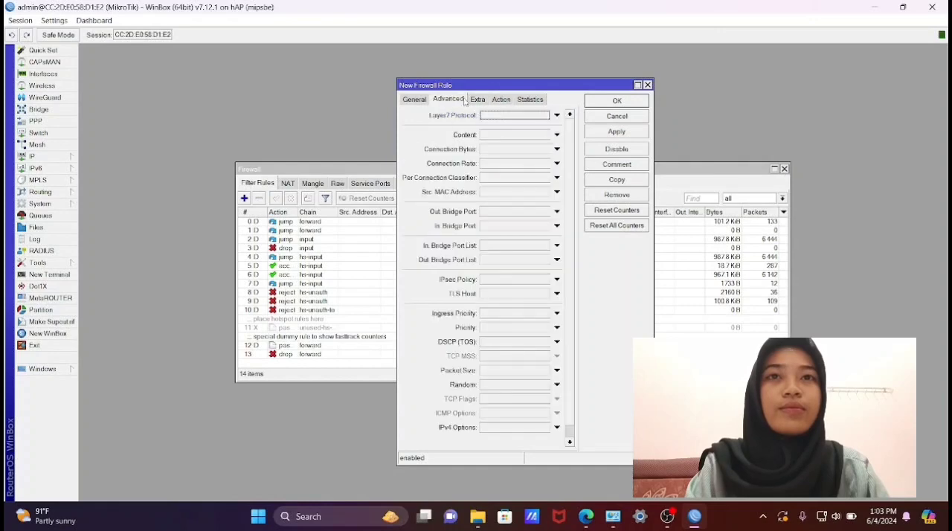
click(558, 116)
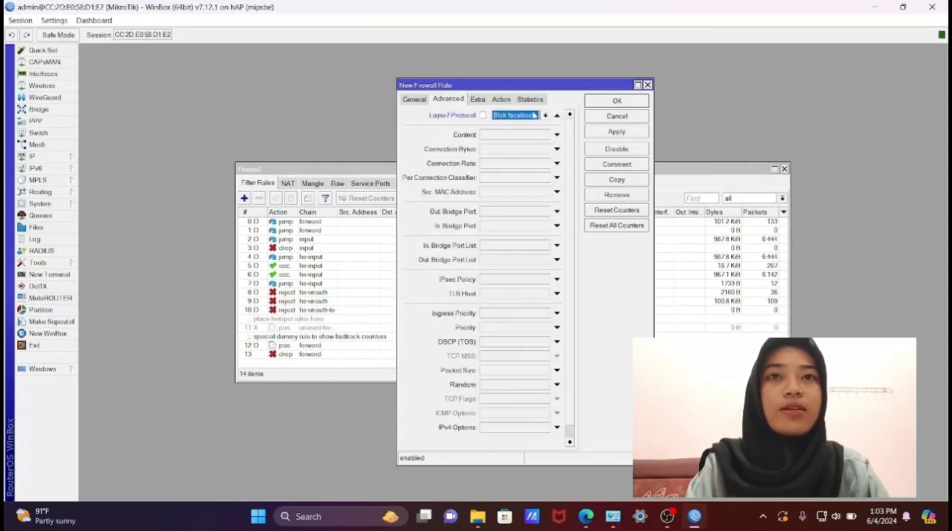
click(544, 116)
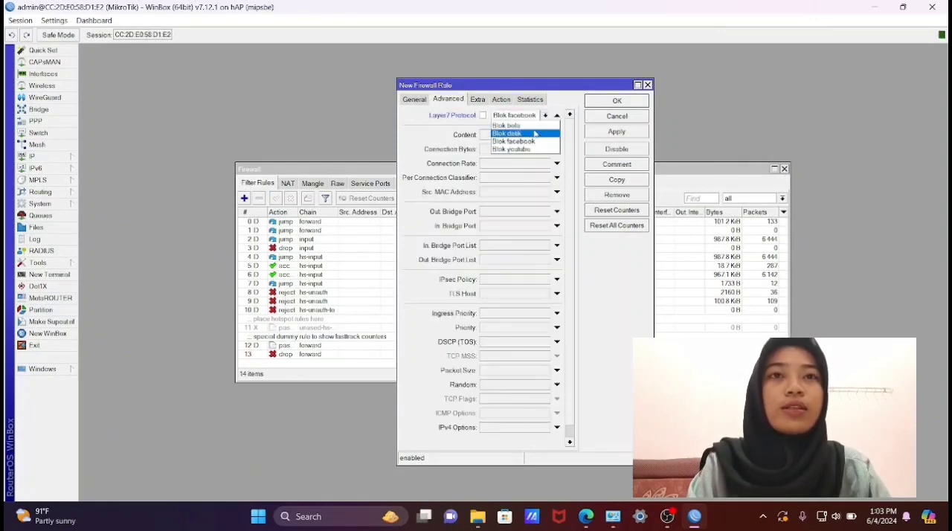
click(534, 125)
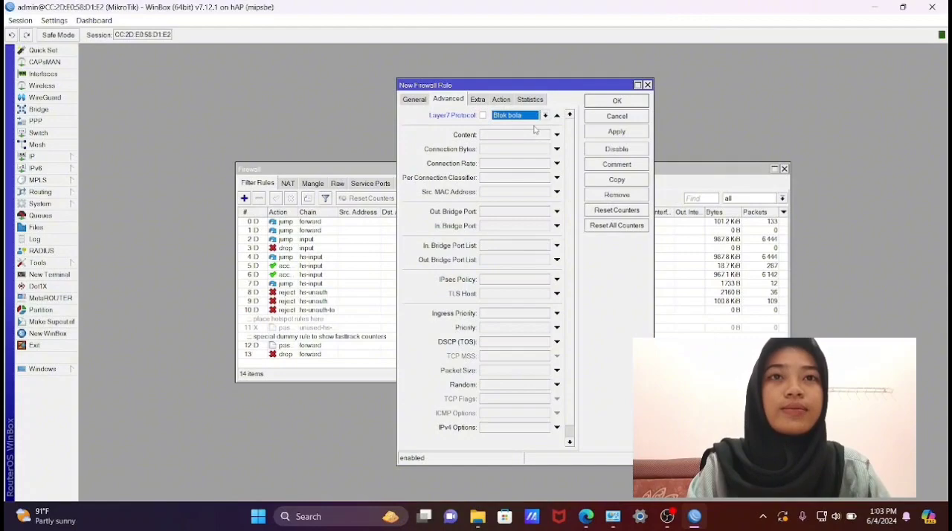
- Set the "Blok bola" rule's incoming interface to ether2 on the forward chain and save the rule
click(417, 99)
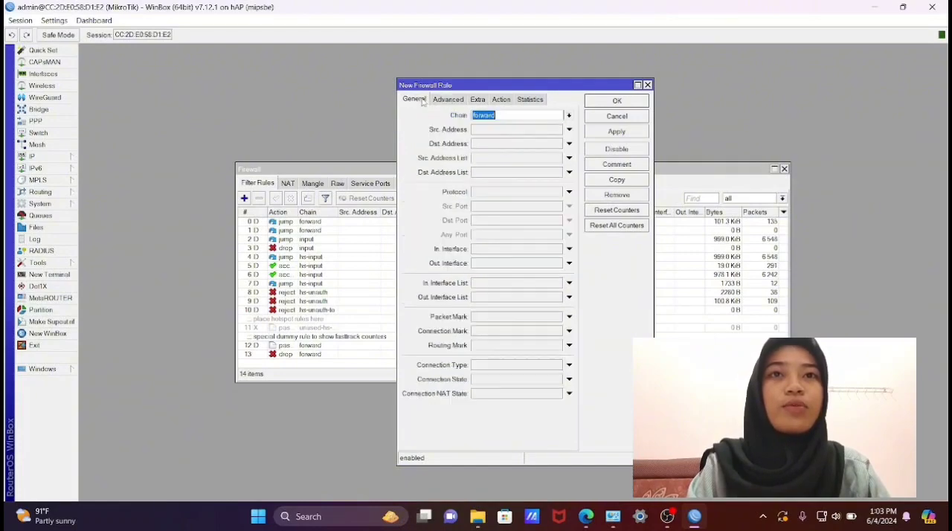
click(569, 249)
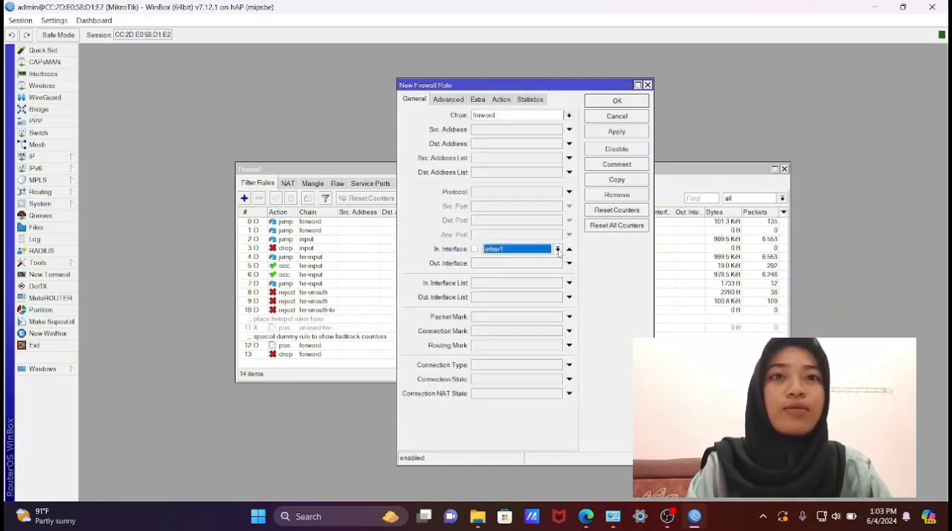
click(557, 250)
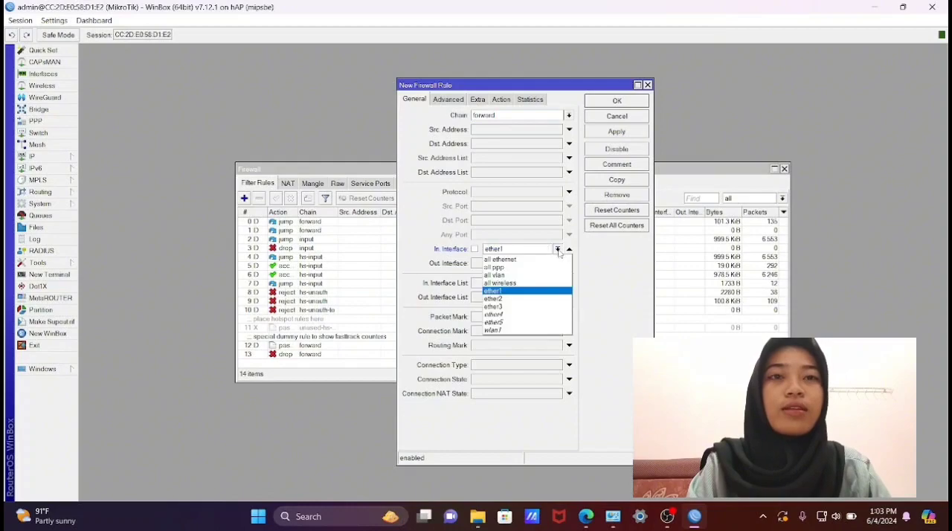
click(526, 298)
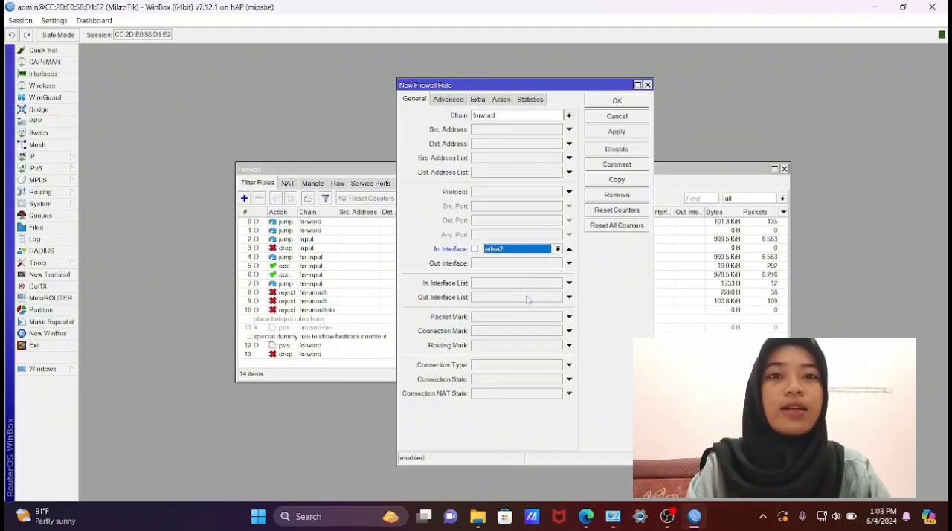
click(617, 131)
click(618, 102)
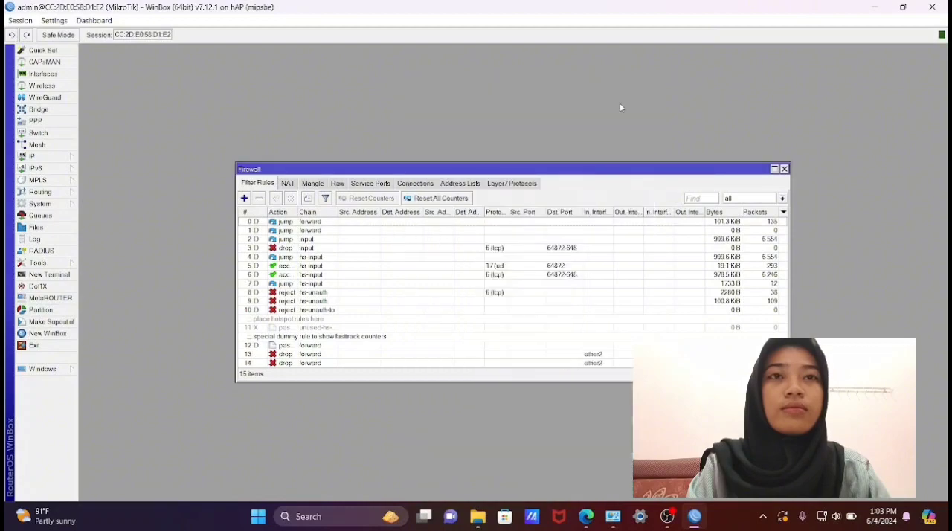
- Start a new firewall filter rule on the forward chain with ether3 as its incoming interface
click(245, 198)
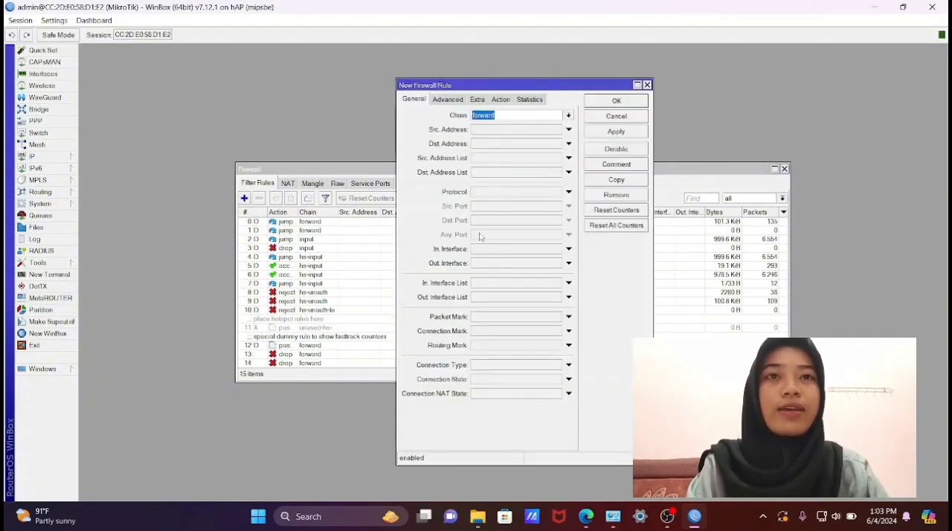
click(570, 249)
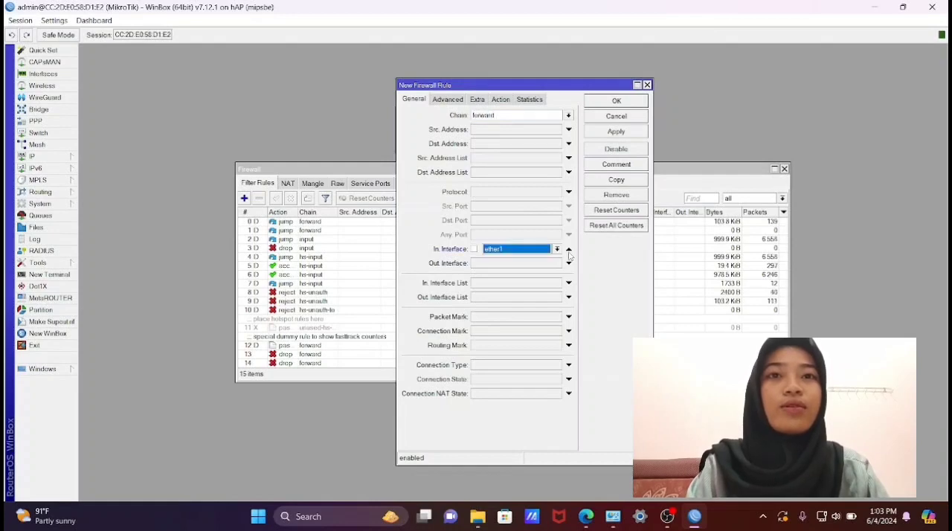
click(558, 249)
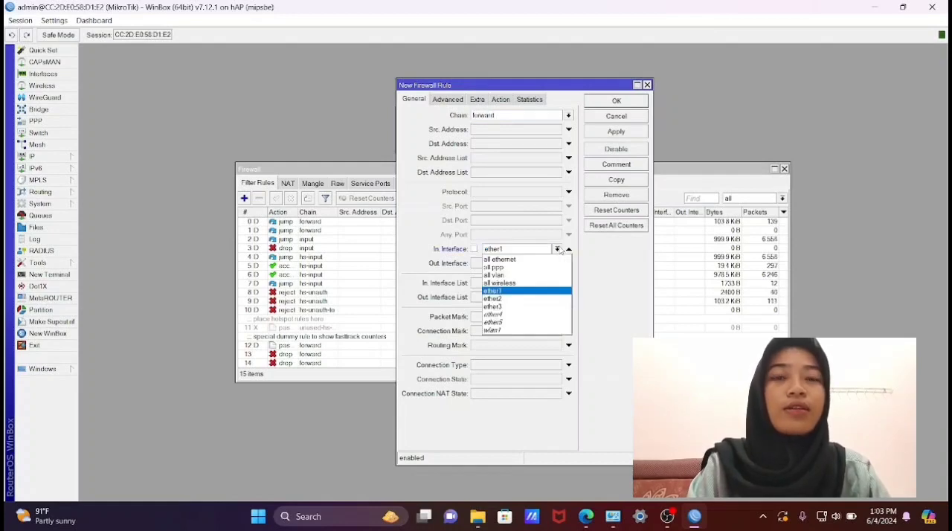
click(531, 307)
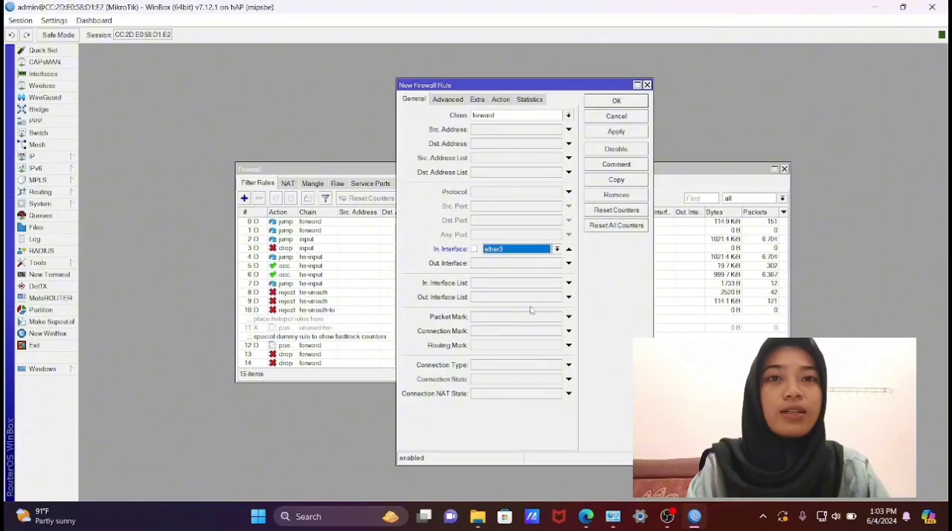
- Give the ether3 rule the Layer7 protocol "Blok facebook" and the action drop, saving the rule
click(459, 98)
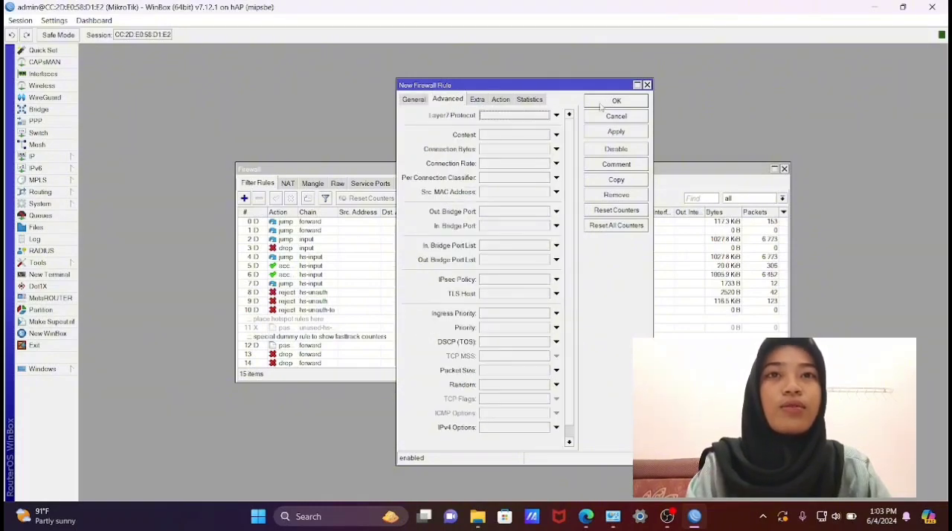
click(556, 117)
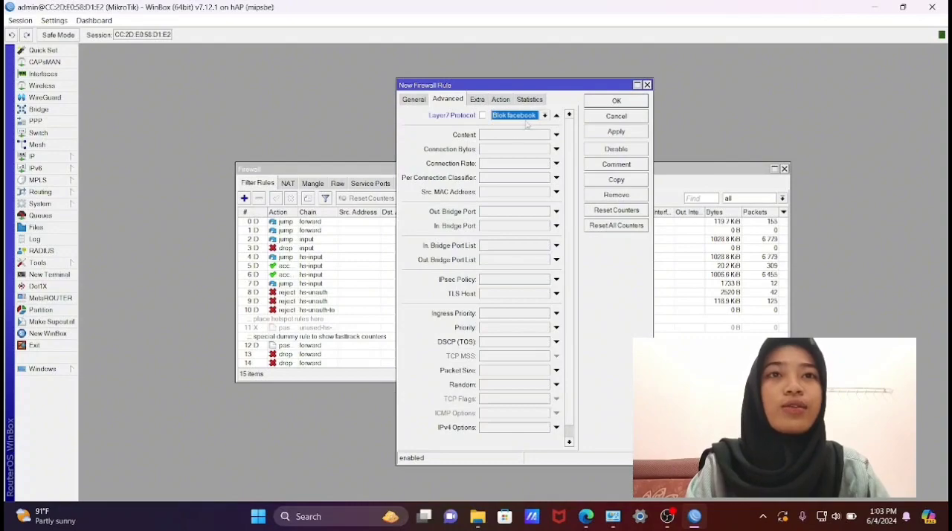
click(502, 101)
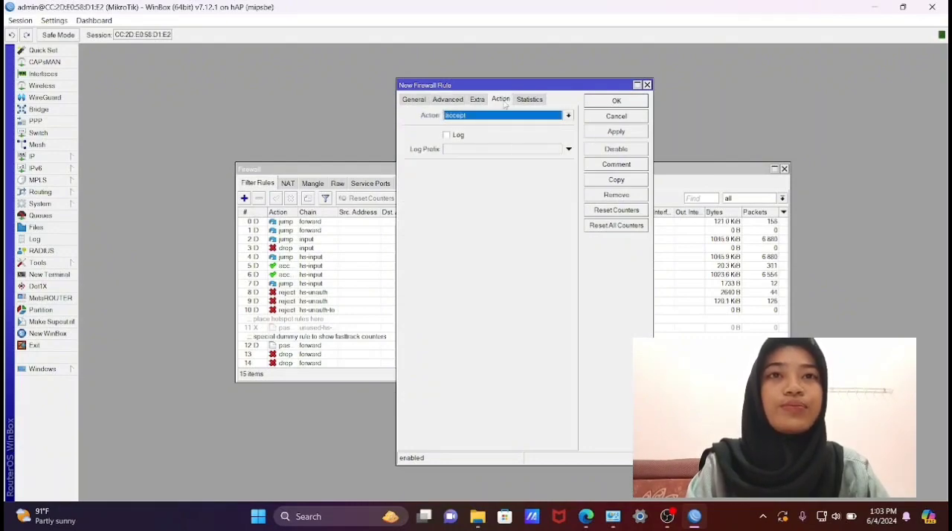
click(569, 117)
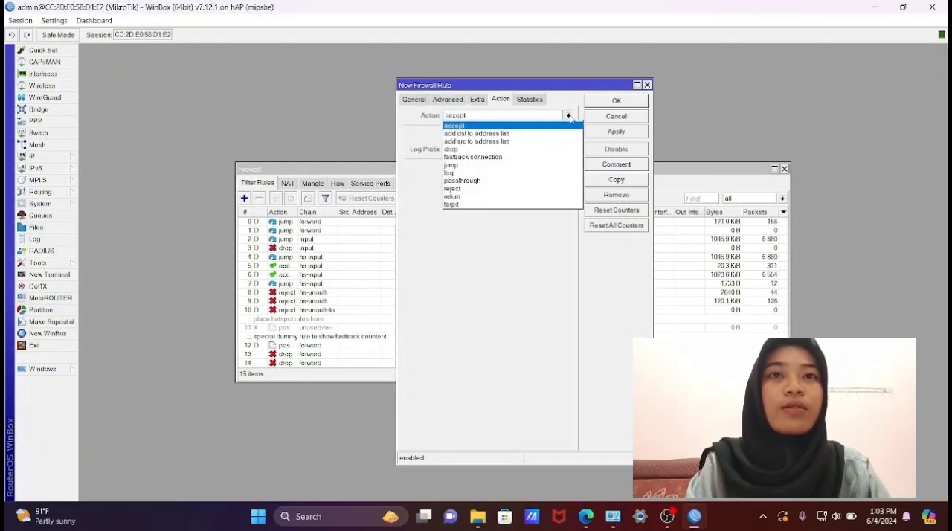
click(550, 149)
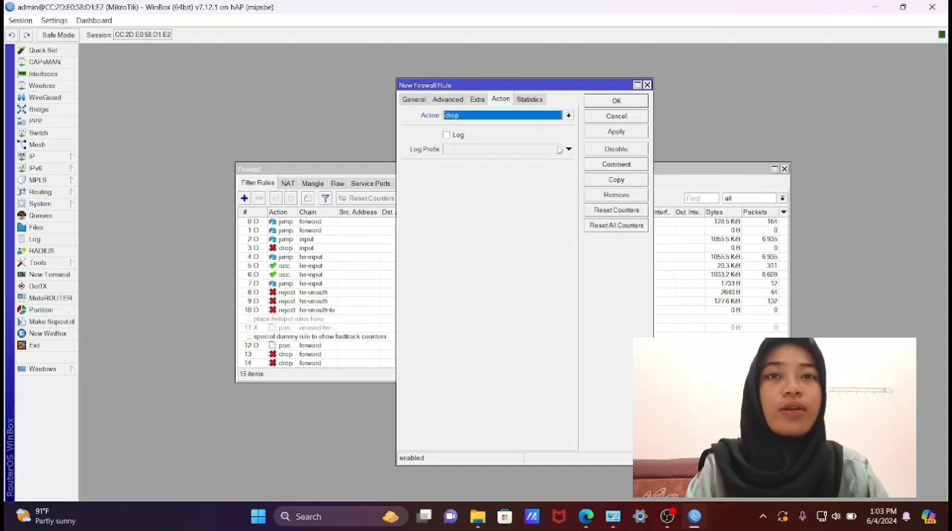
click(600, 134)
click(607, 115)
- Reopen the ether3 drop rule at the end of the filter list to check its action, reapplying it on closing
scroll(382, 351, down, 3)
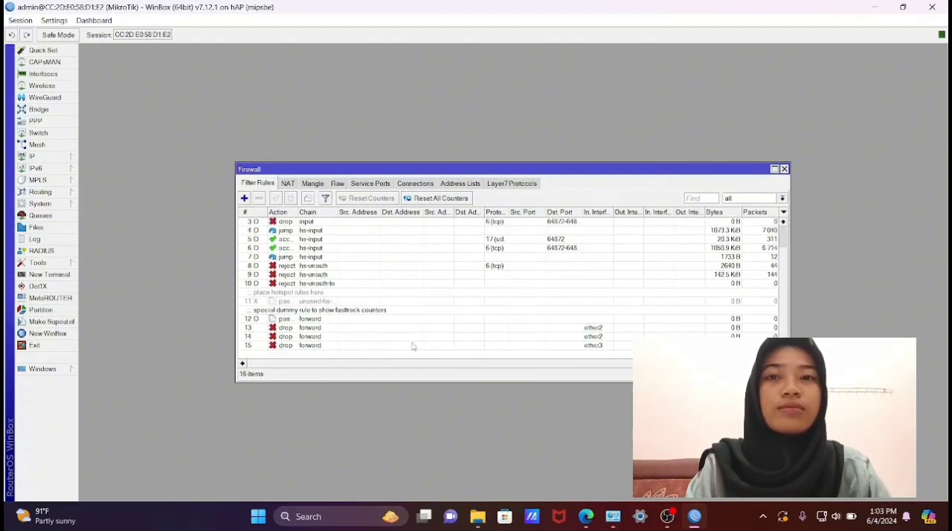
double_click(464, 346)
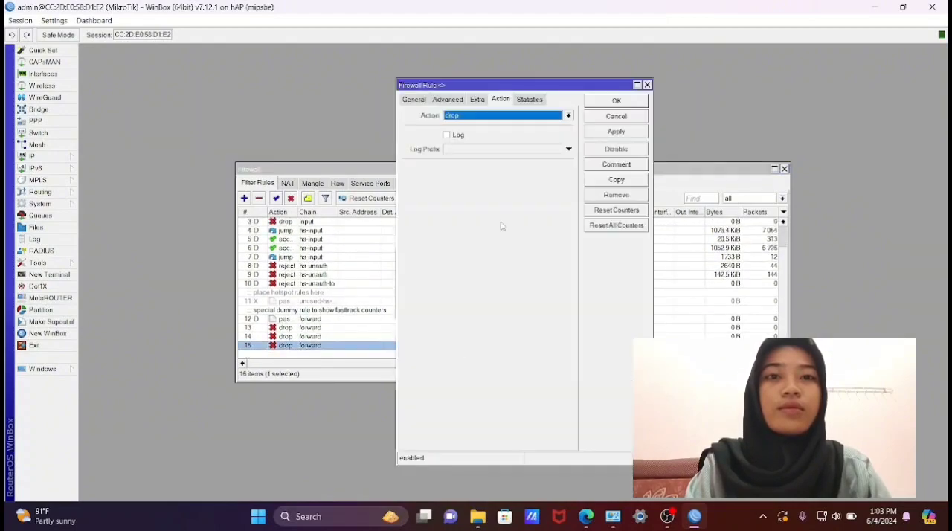
click(607, 133)
click(618, 101)
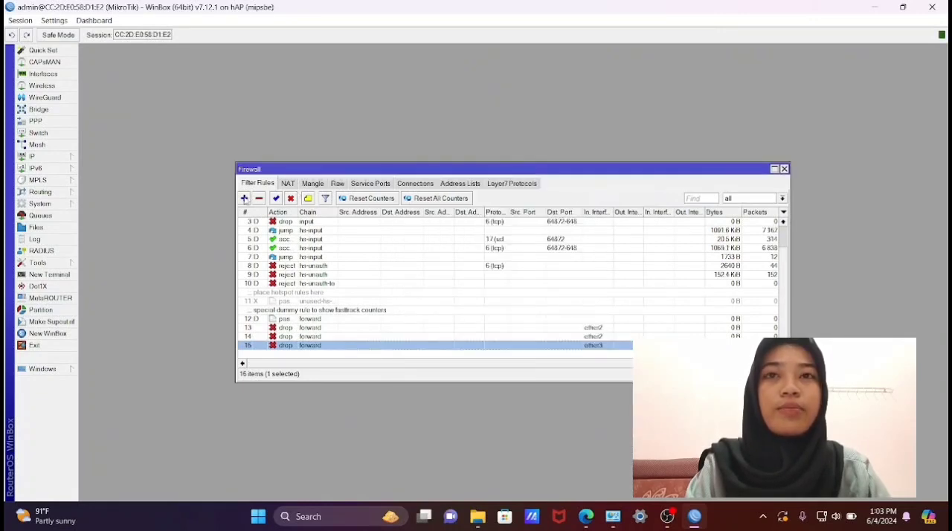
- Start another filter rule with the action drop and the Layer7 protocol "Blok detik"
click(244, 198)
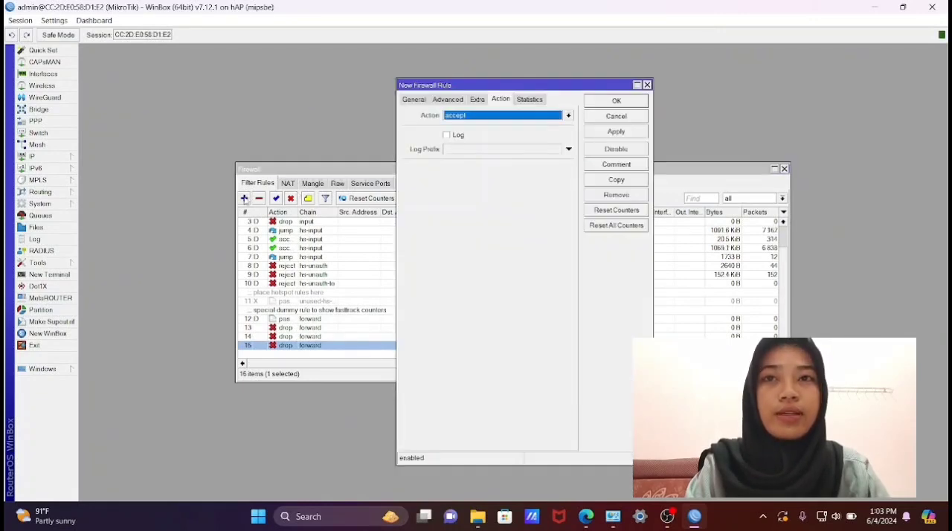
click(569, 116)
click(539, 152)
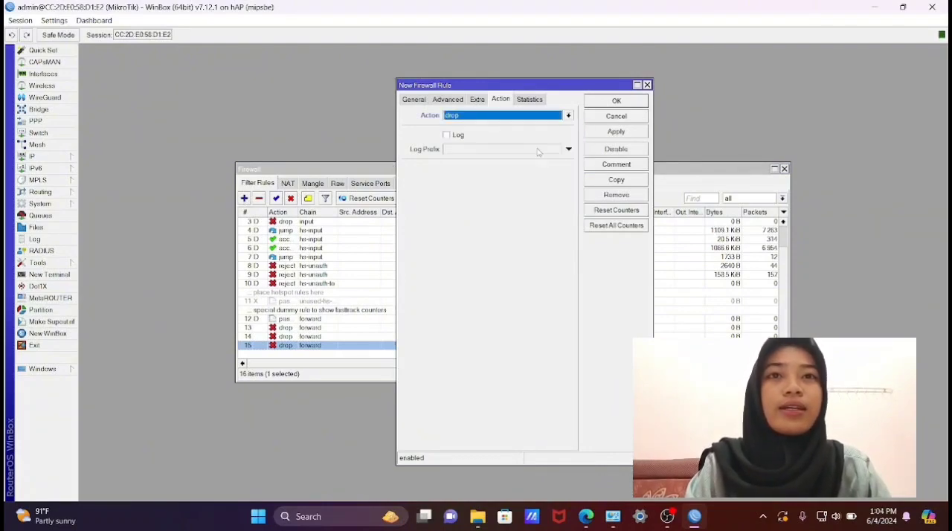
click(452, 103)
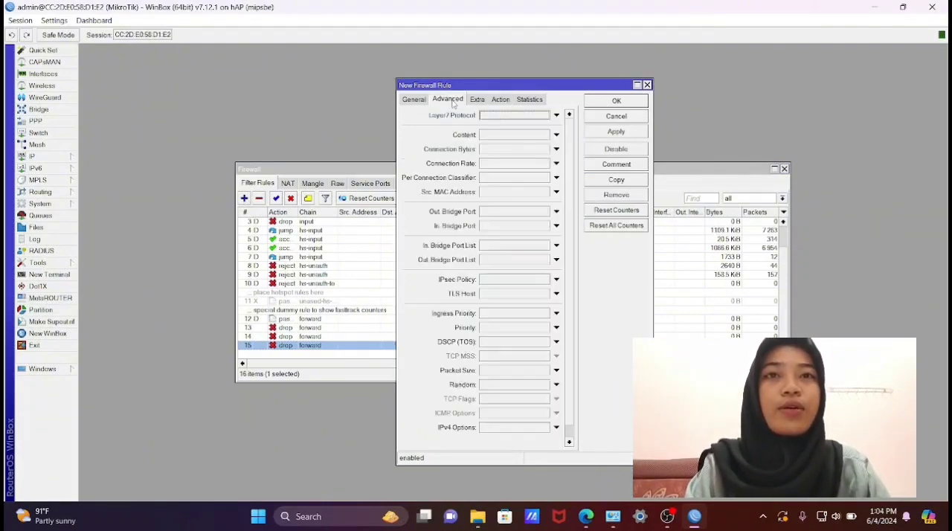
click(557, 117)
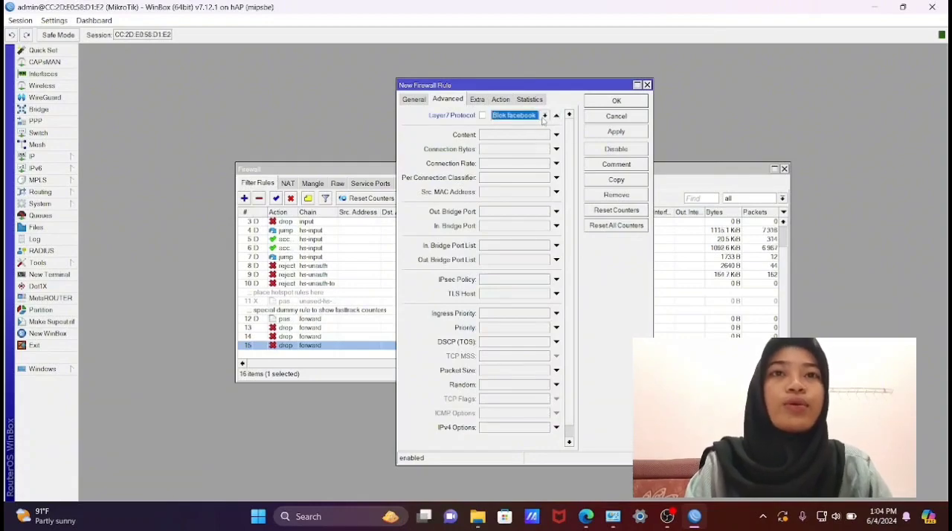
click(543, 118)
click(533, 134)
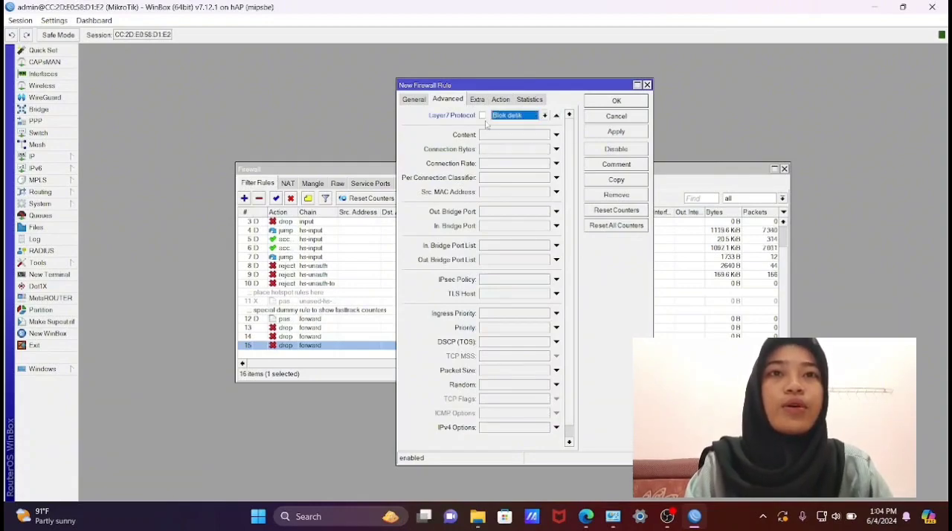
- Set the "Blok detik" rule's incoming interface to ether3 on the forward chain and save the rule
click(416, 101)
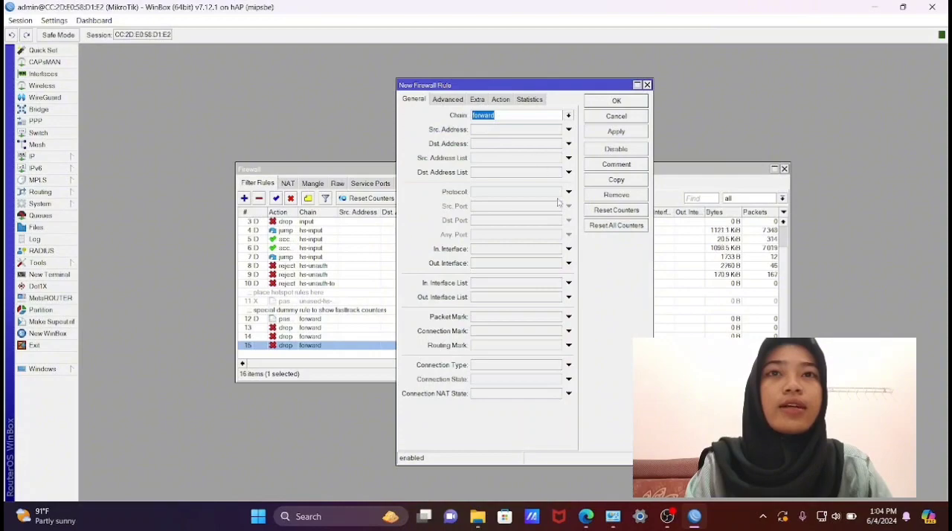
click(561, 250)
click(557, 250)
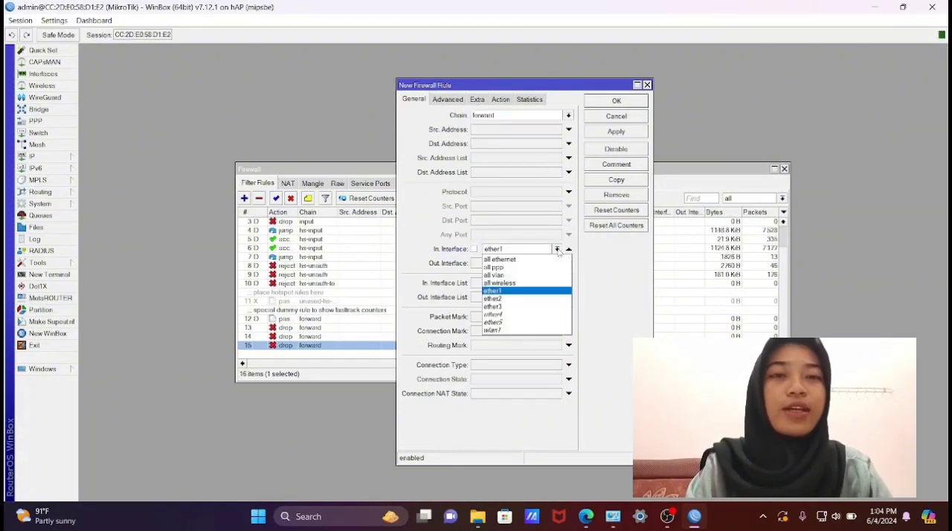
click(531, 306)
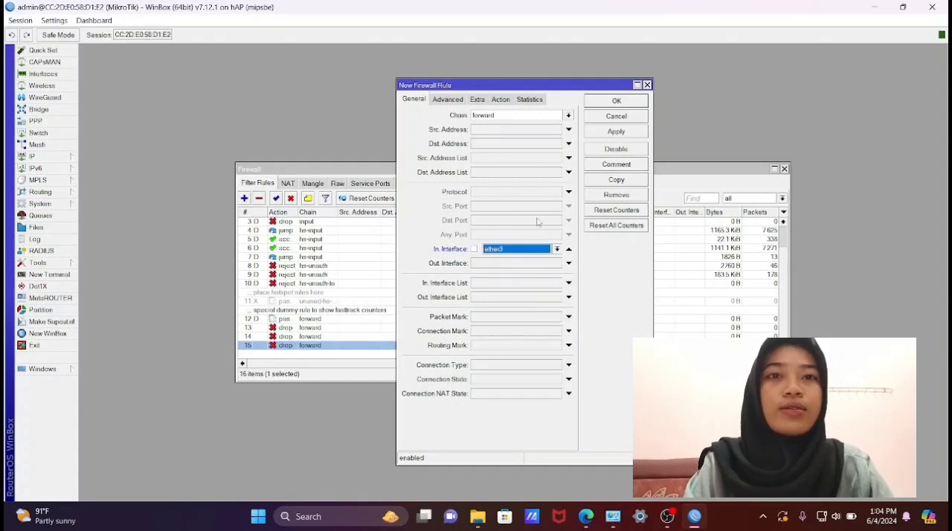
click(621, 132)
click(617, 100)
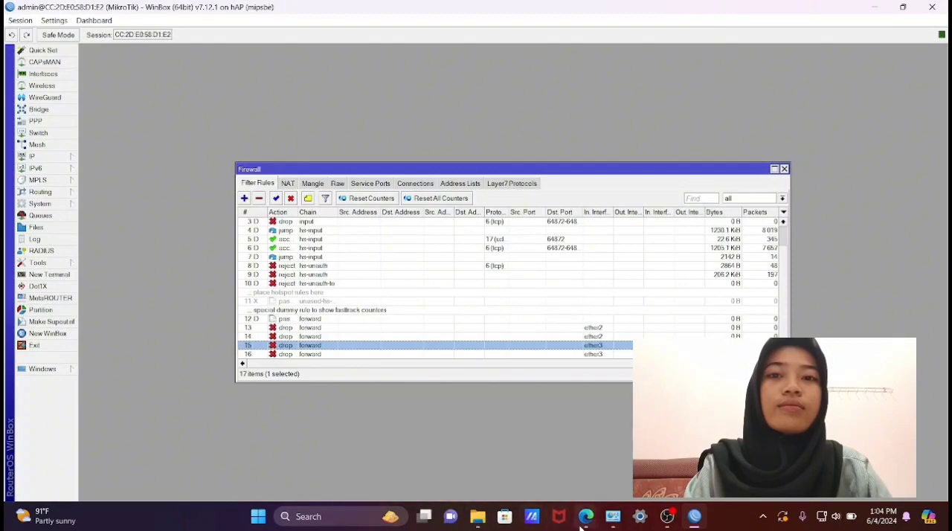
- Add a filter rule on the input chain that accepts traffic from source address 172.20.10.5, and save it
mouse_move(583, 527)
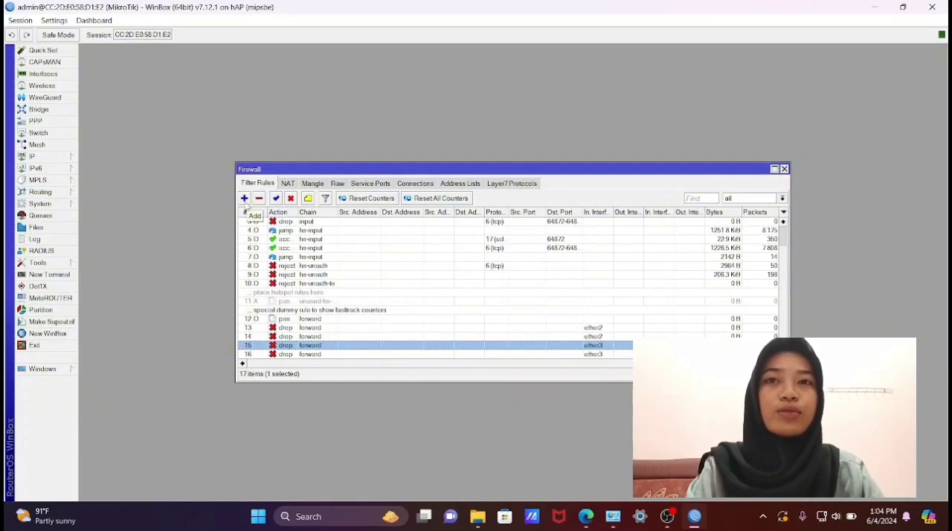
click(244, 198)
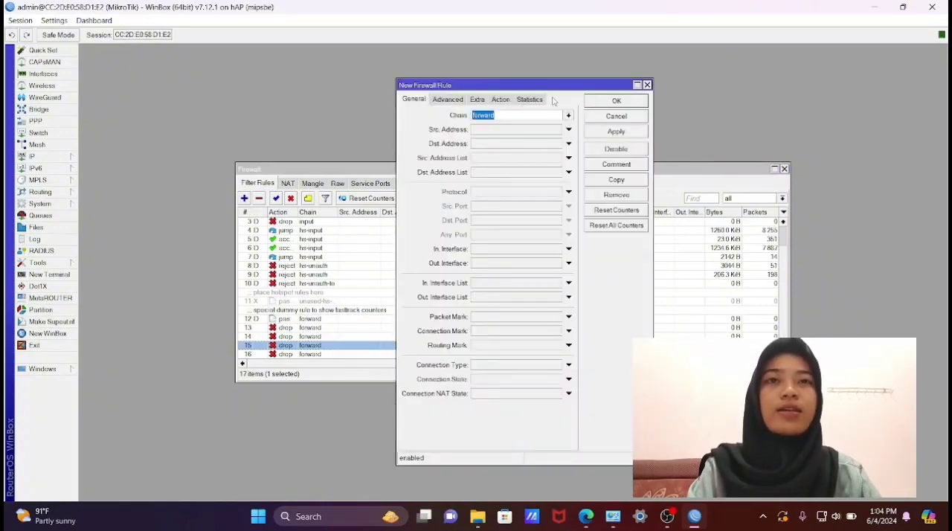
click(569, 116)
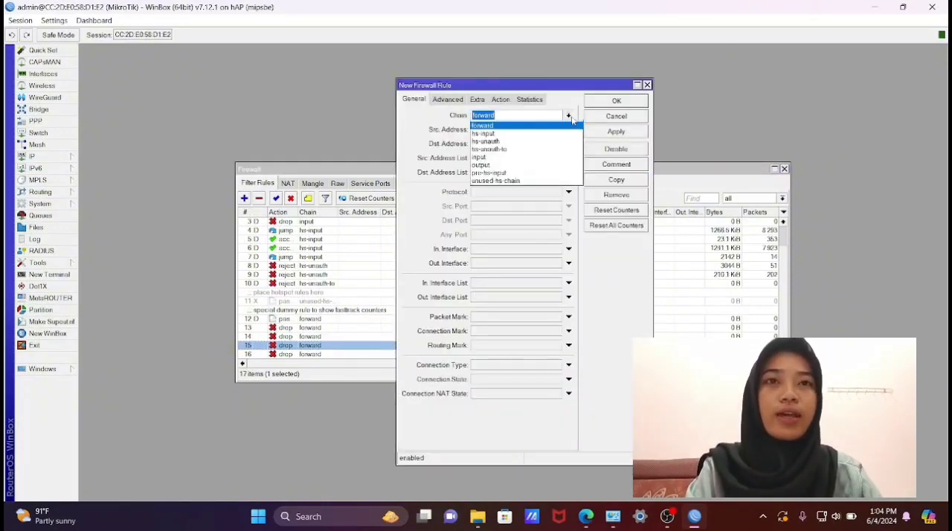
click(544, 157)
click(569, 130)
text(17)
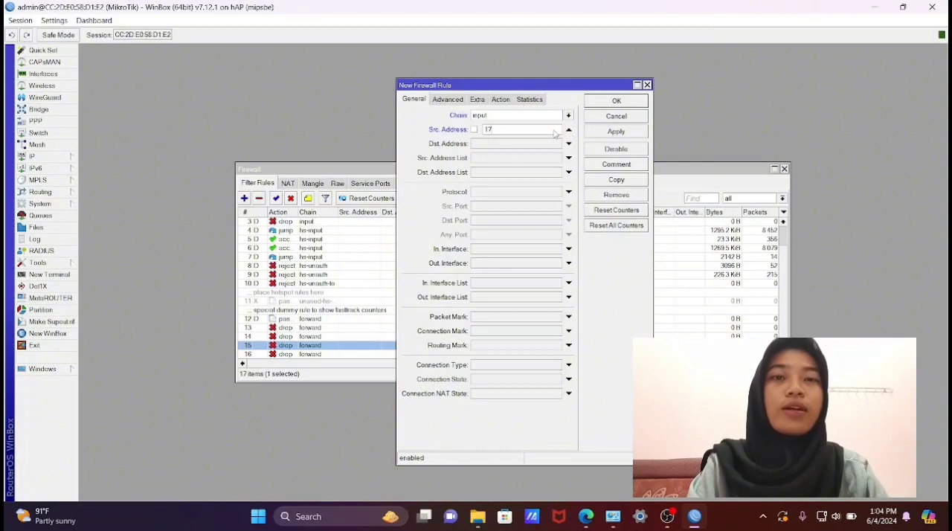
text(2.20.10.5)
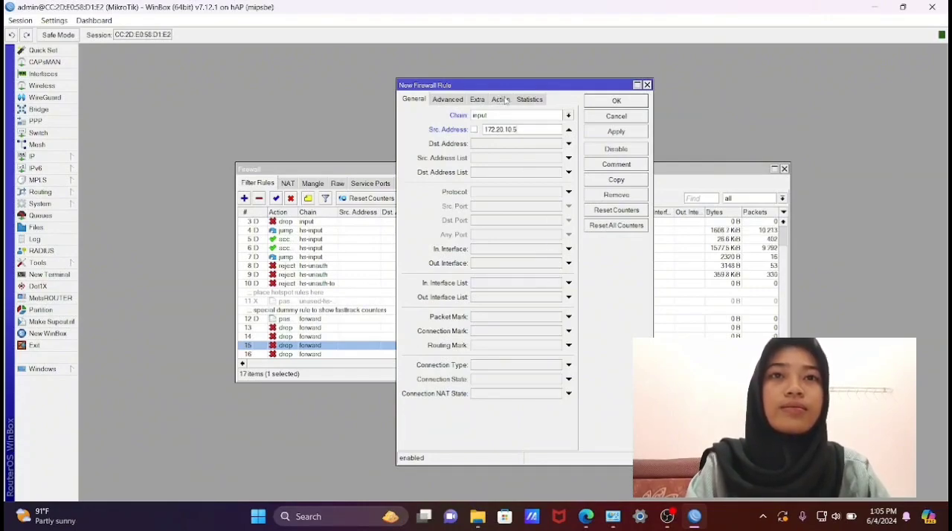
click(501, 99)
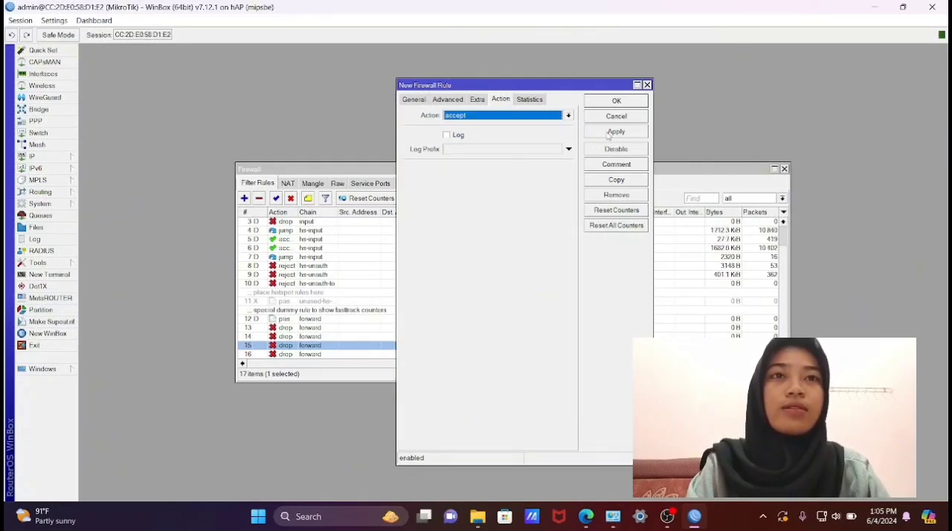
click(614, 132)
click(618, 102)
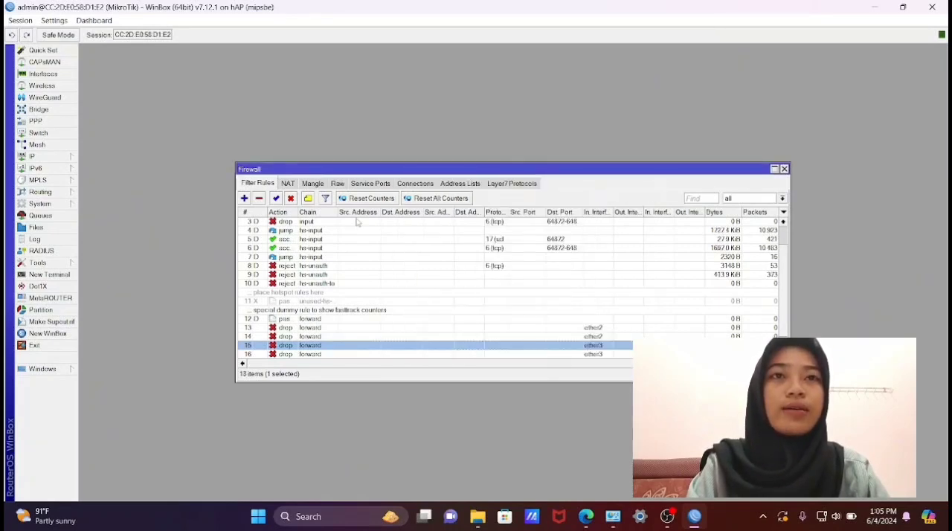
- Add a forward-chain filter rule with the action drop and source address 0.0.0.0/0, and save it
click(244, 198)
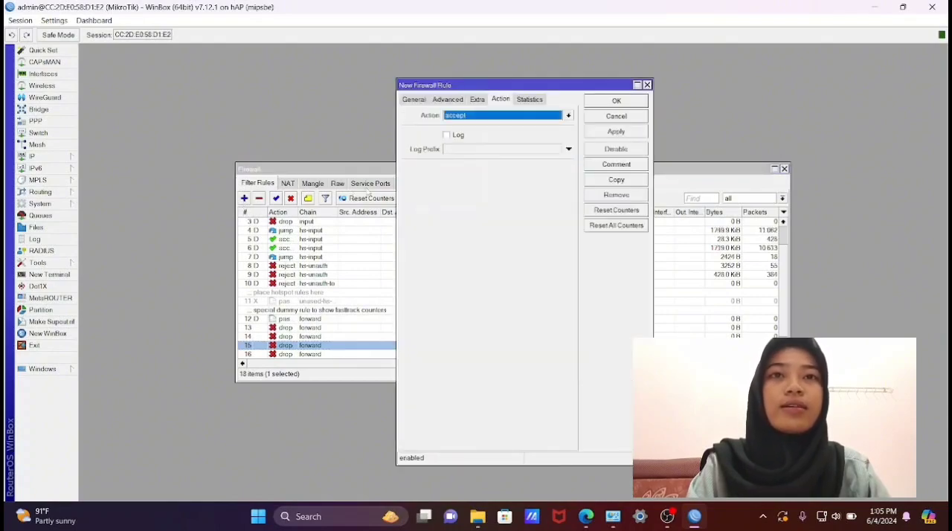
click(568, 116)
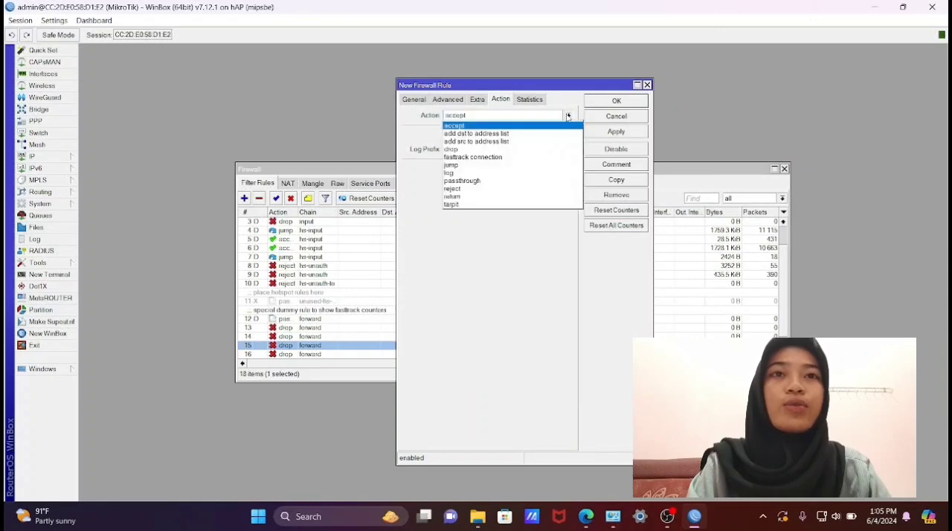
click(533, 149)
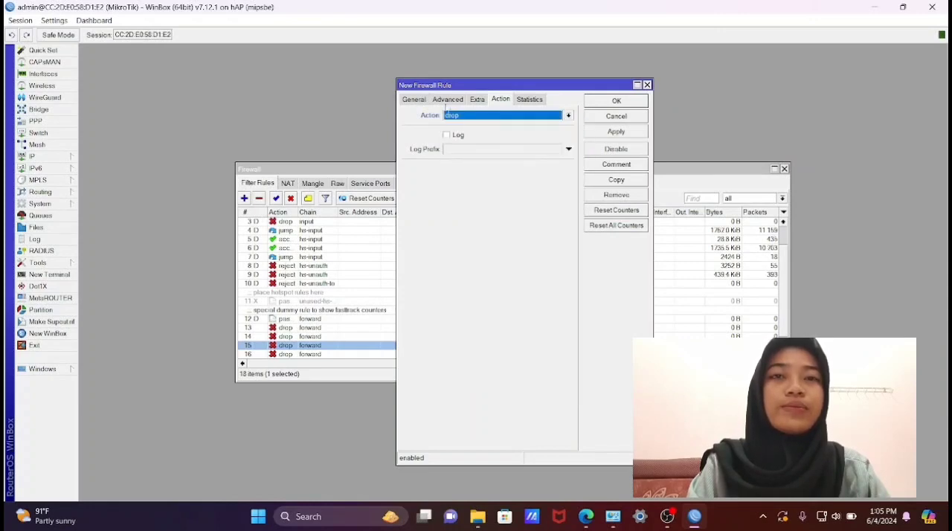
click(414, 100)
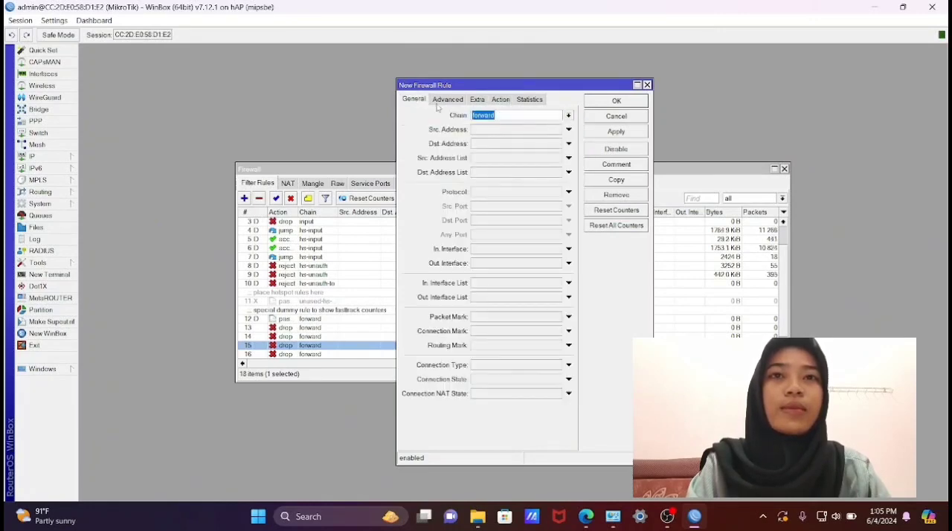
click(504, 132)
click(511, 130)
text(/0)
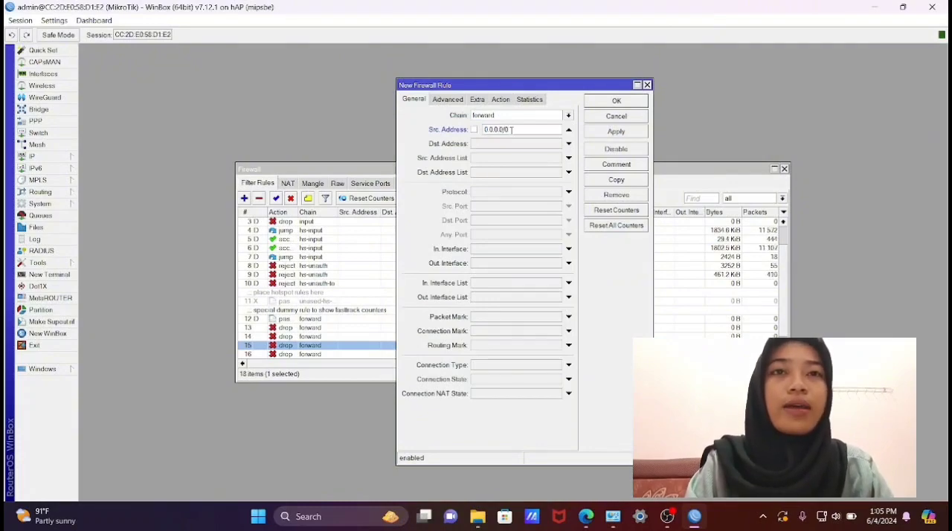
click(597, 134)
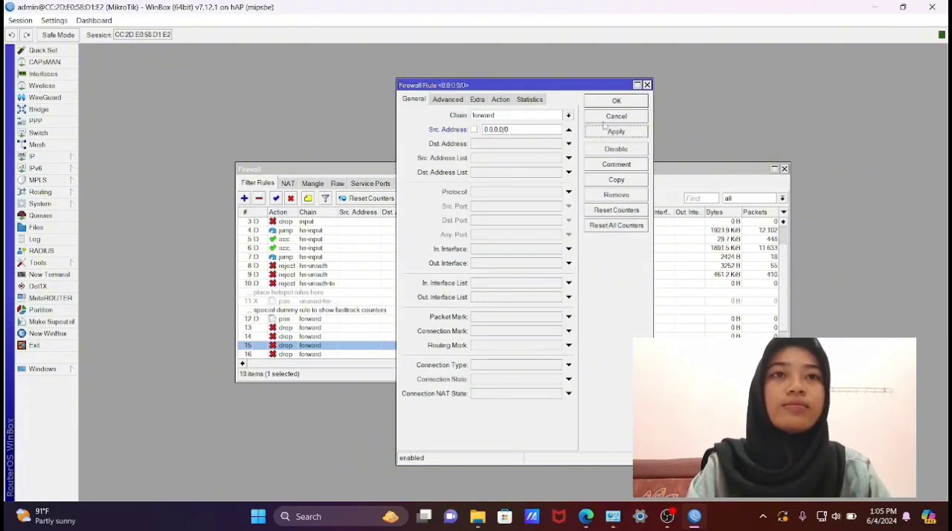
click(618, 100)
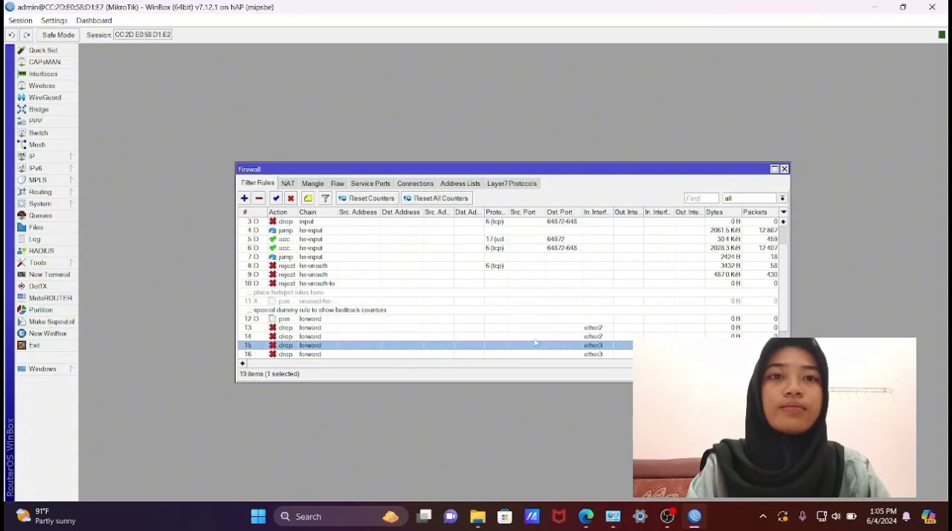
- Set the incoming interface of the 172.20.10.5 accept rule to ether2 and save the rule
scroll(538, 348, down, 1)
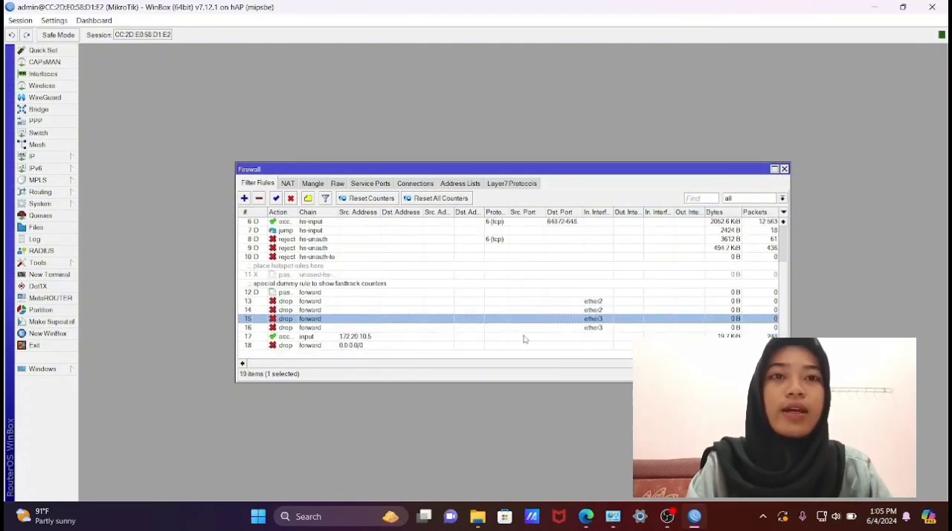
double_click(525, 336)
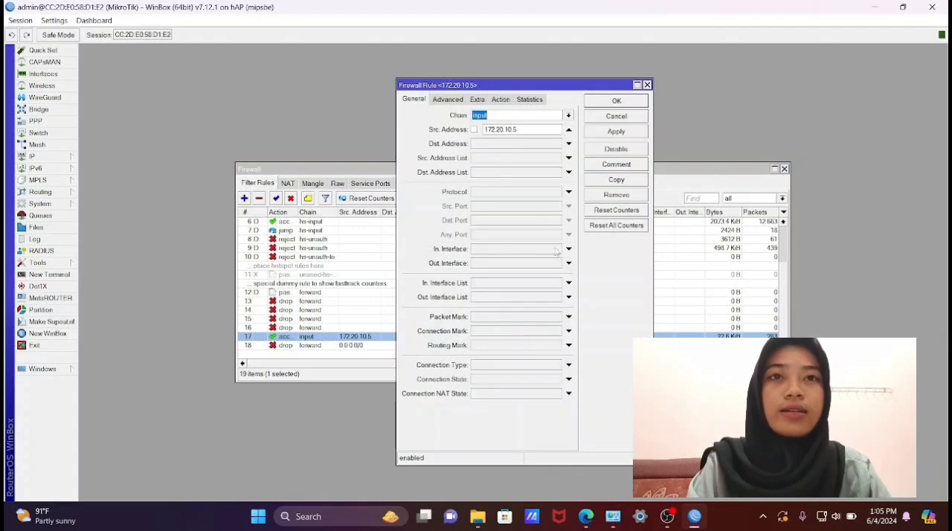
click(569, 251)
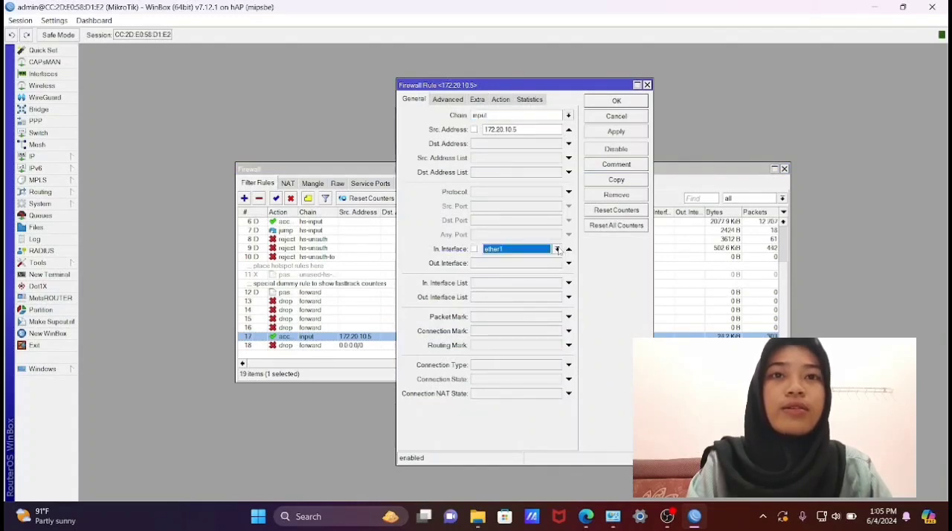
click(558, 249)
click(535, 299)
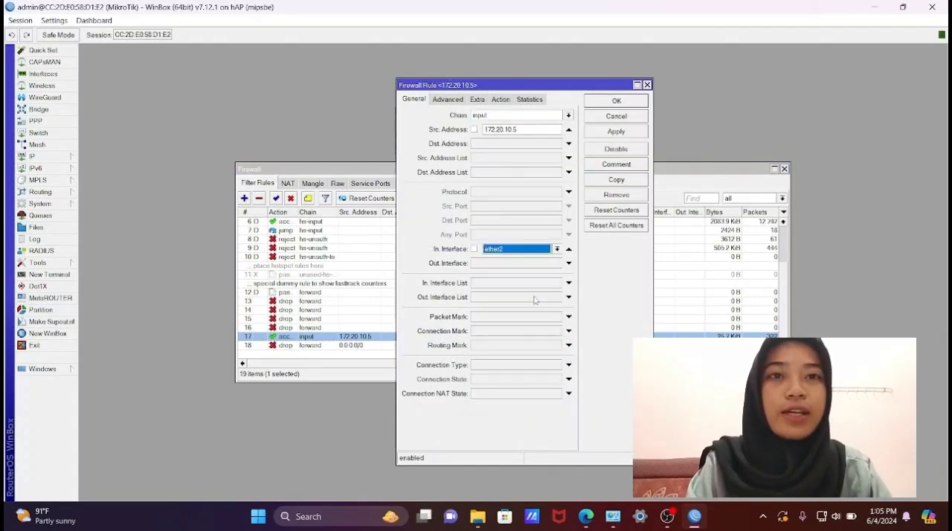
click(627, 132)
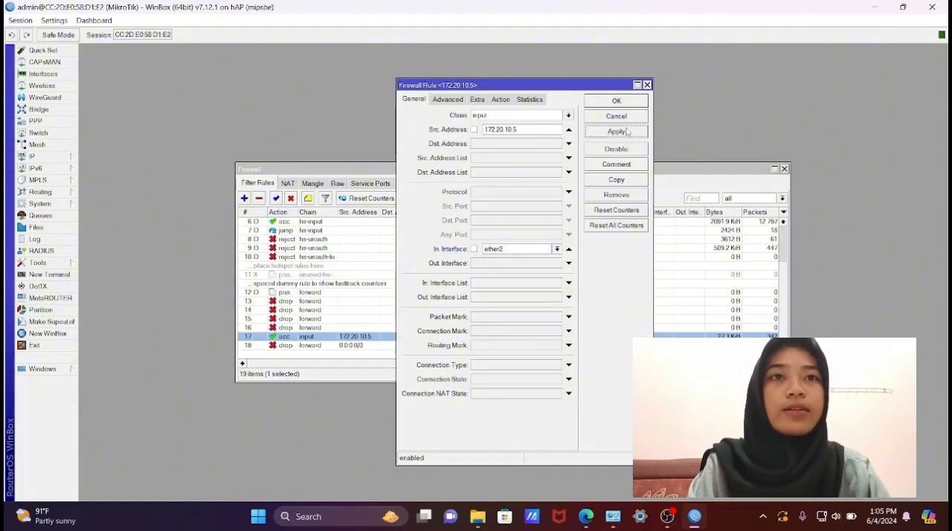
click(617, 101)
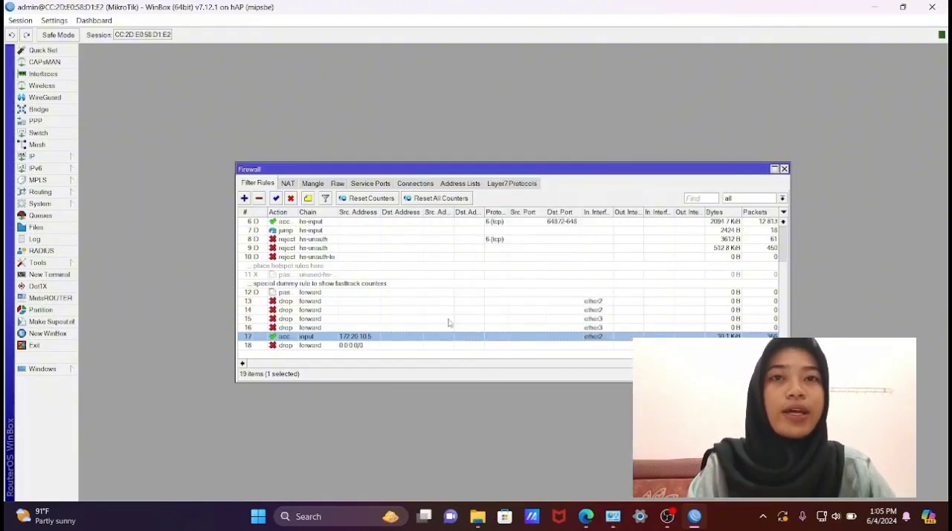
- Set the incoming interface of the 0.0.0.0/0 drop rule to ether2 and apply the change
click(417, 347)
double_click(418, 347)
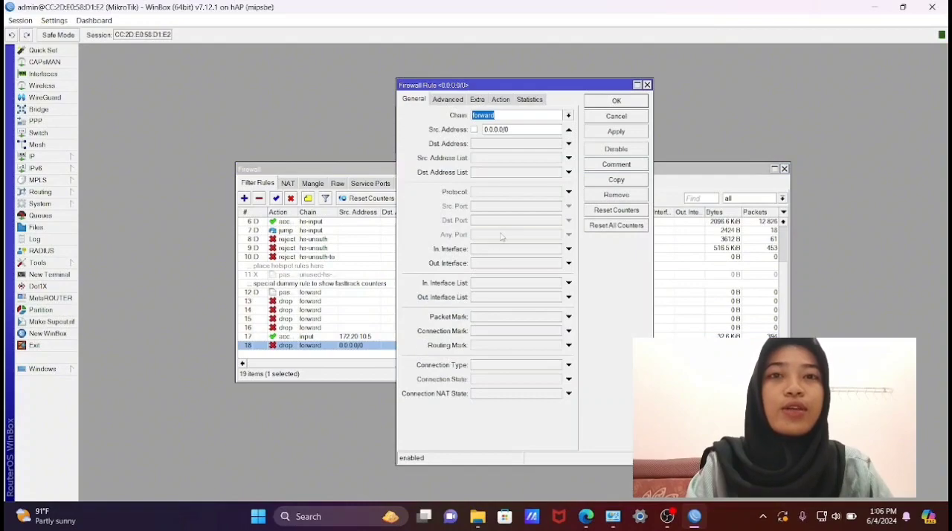
click(560, 250)
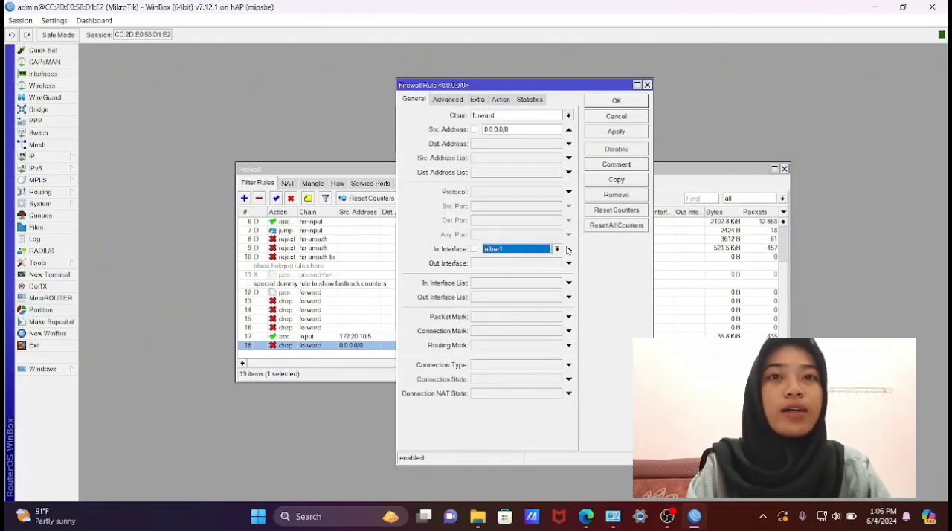
click(570, 250)
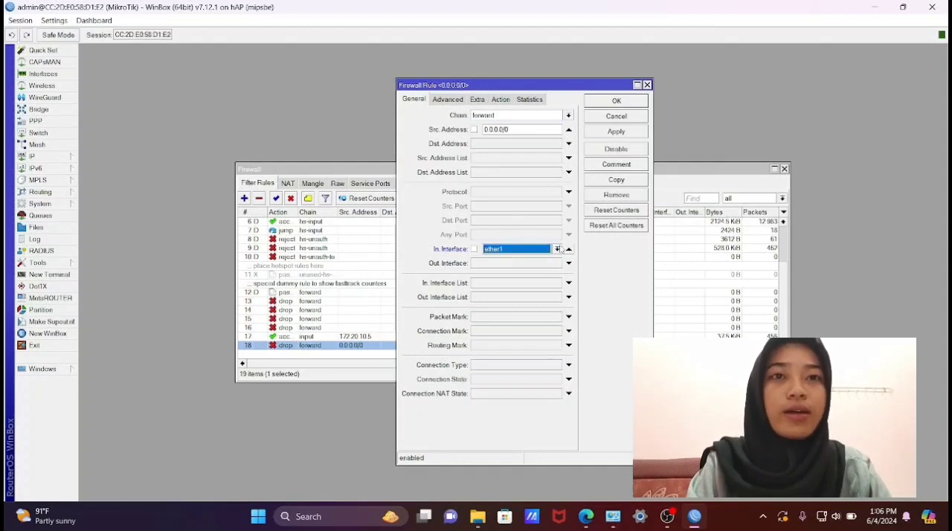
click(556, 249)
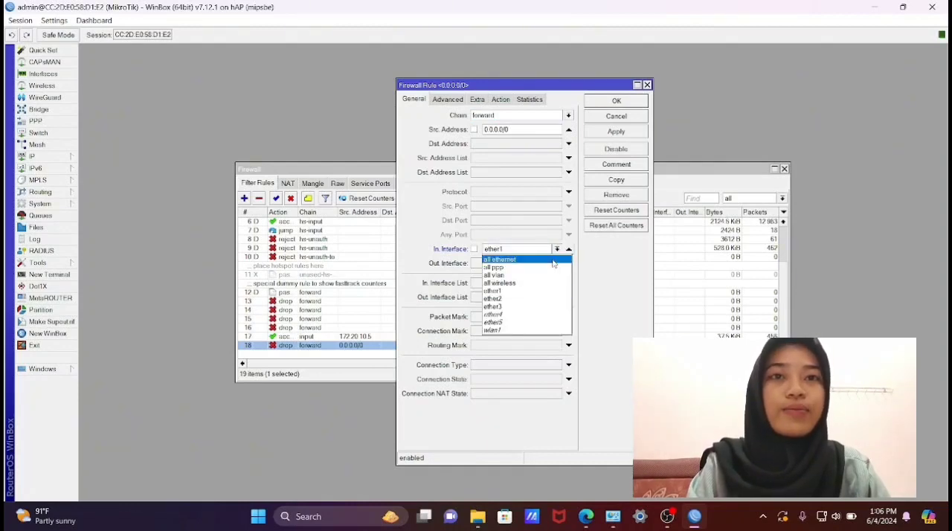
click(535, 300)
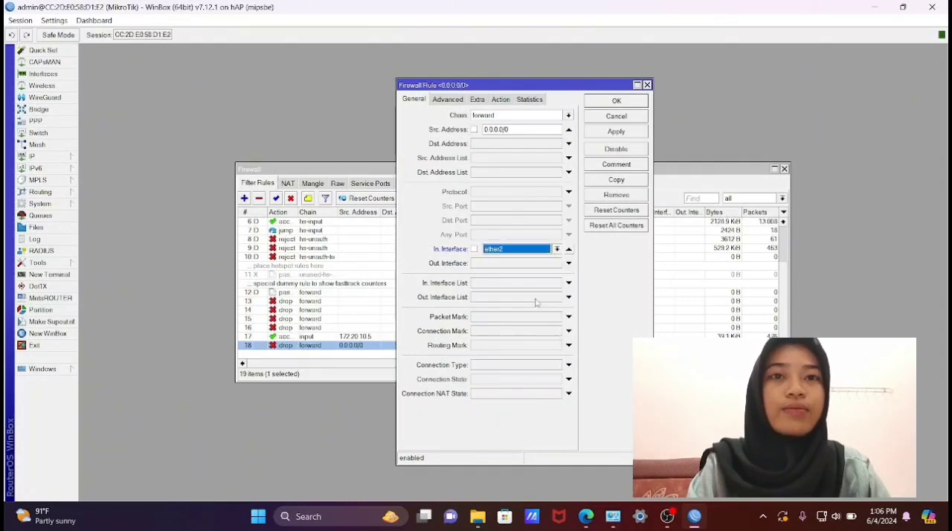
click(622, 134)
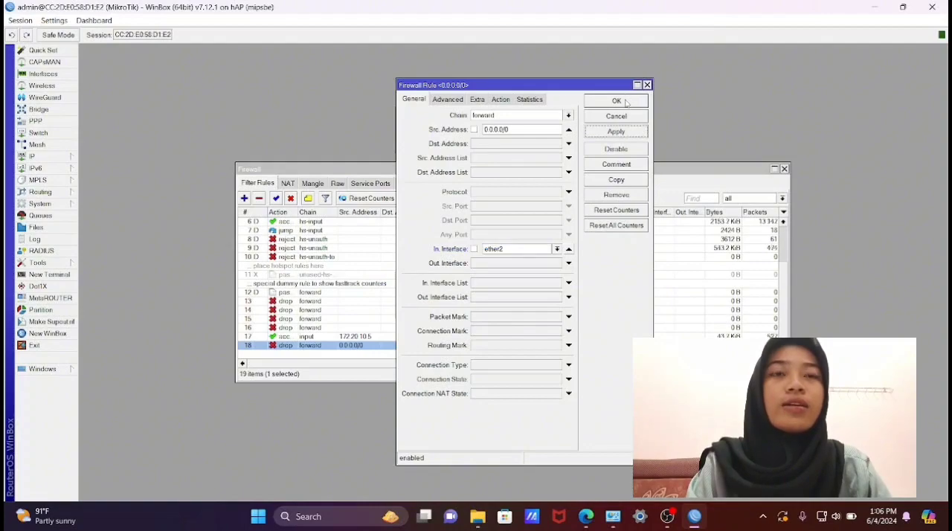
- Change the 0.0.0.0/0 drop rule's chain to input and save the rule
click(567, 115)
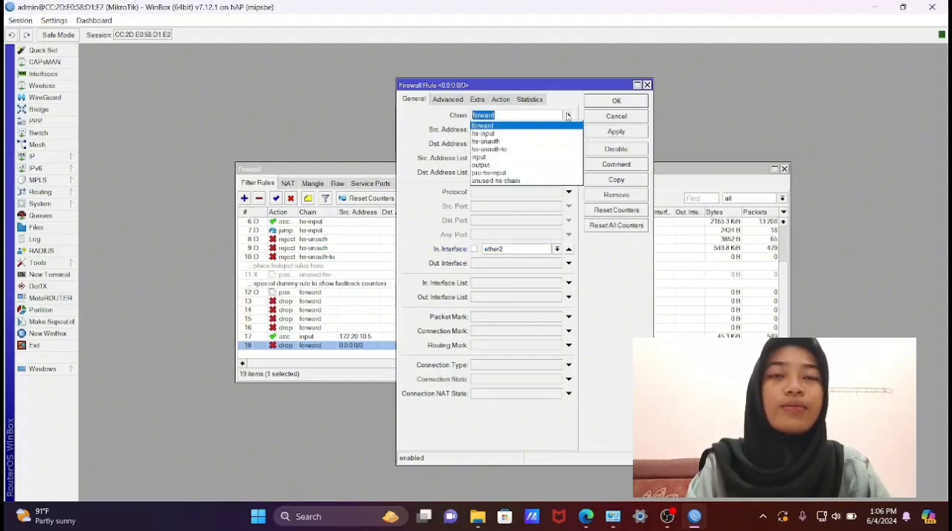
click(541, 158)
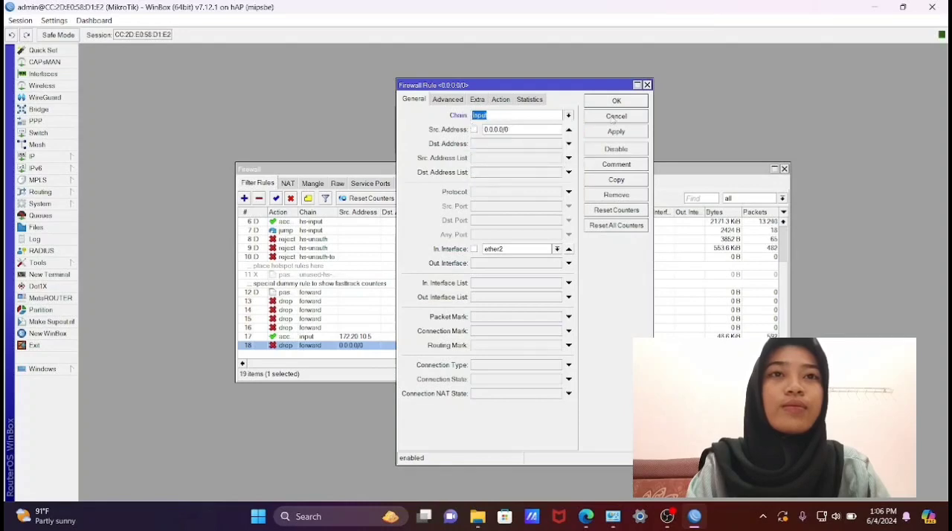
click(621, 133)
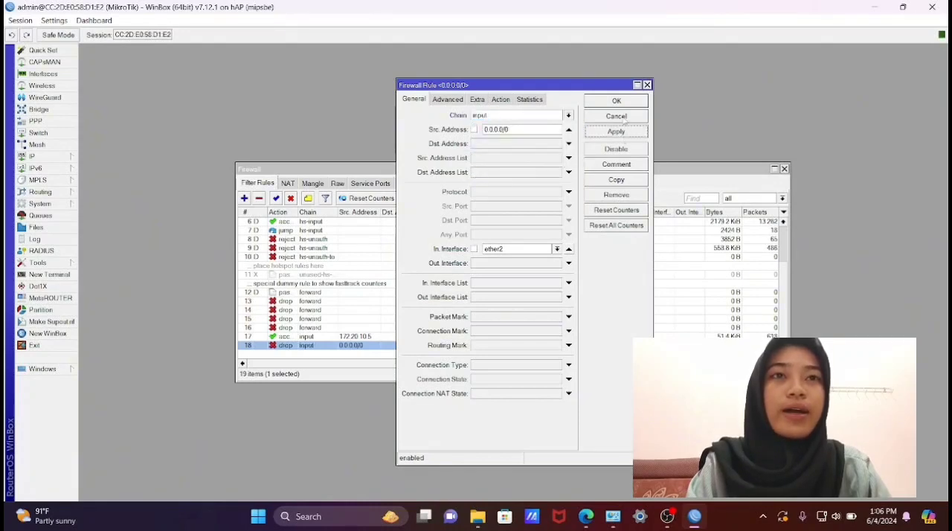
click(619, 103)
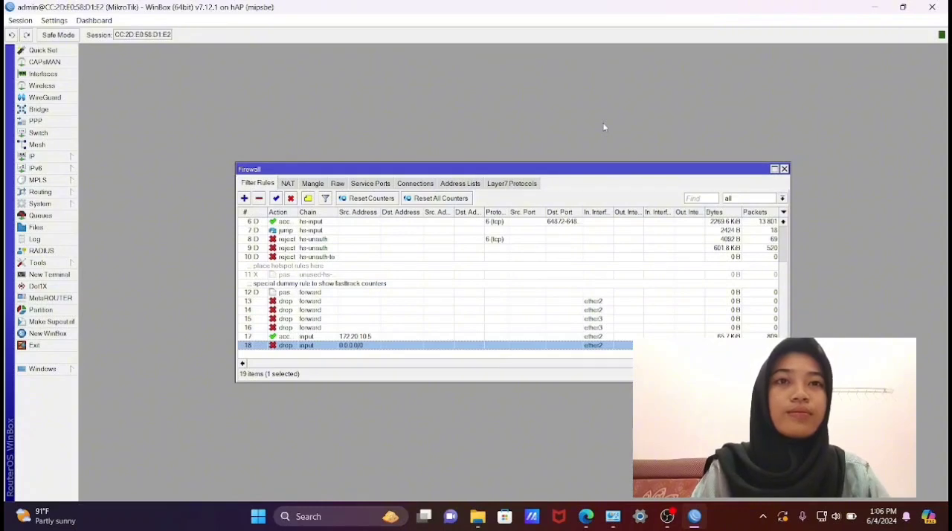
- Open a new router terminal and allow updater.exe to keep running in the Smadav alert
click(52, 276)
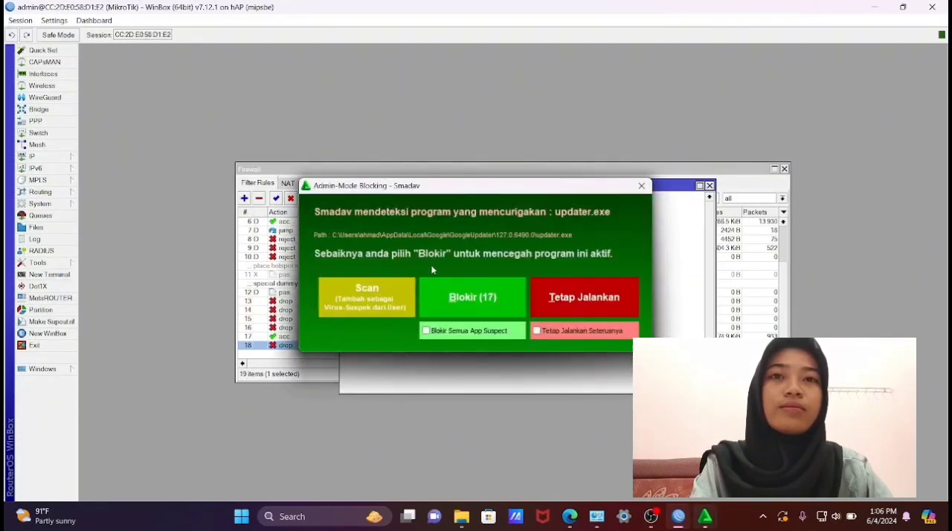
click(583, 299)
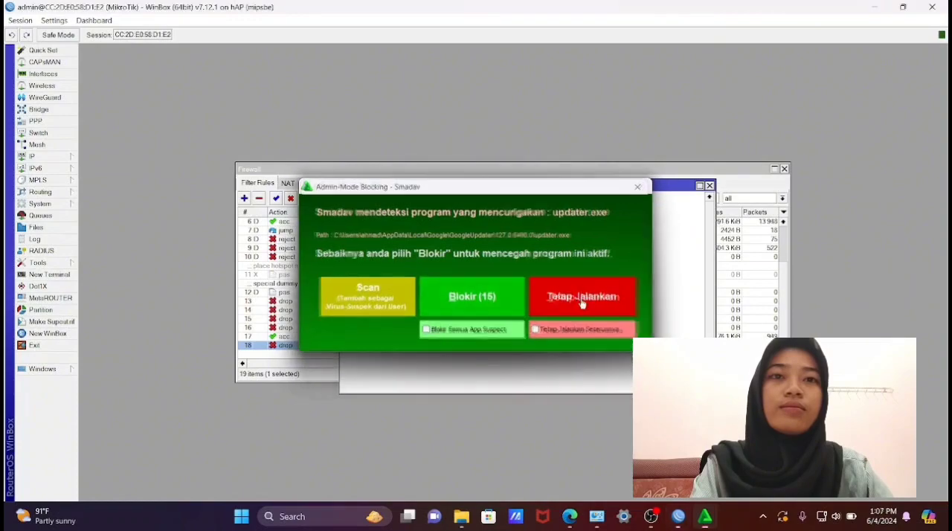
click(584, 301)
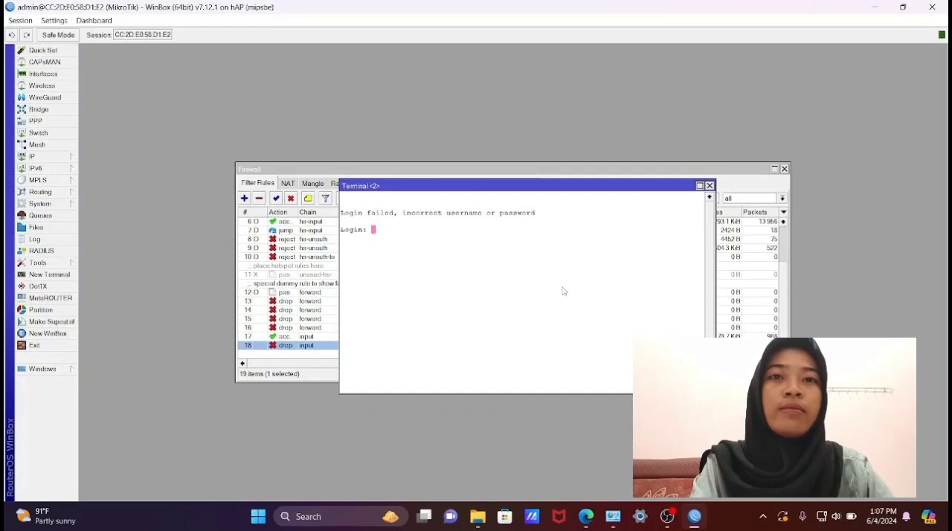
- Log in to the router terminal as admin with the account password
text(admin)
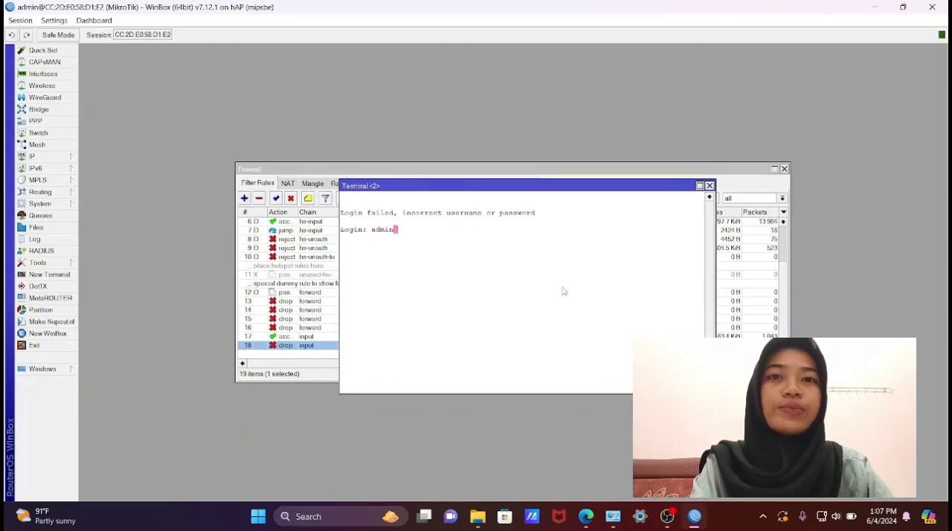
key(Return)
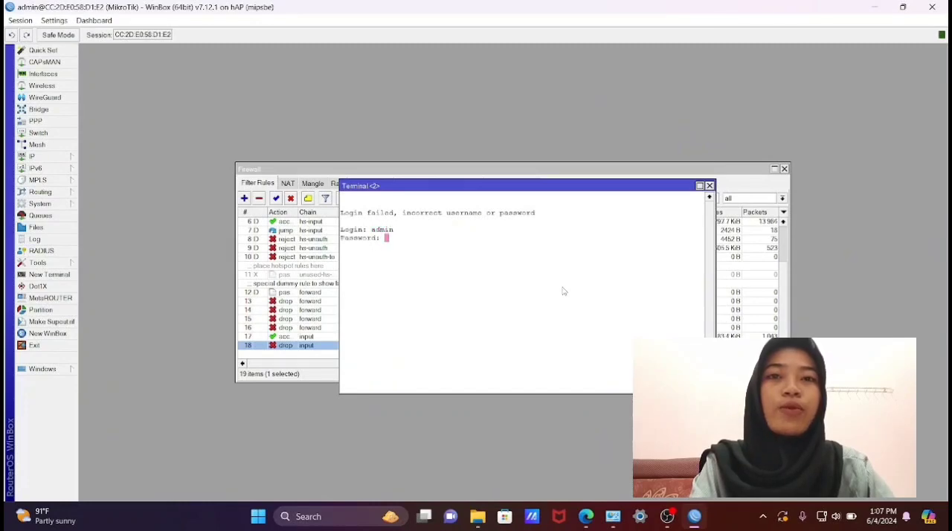
key(Return)
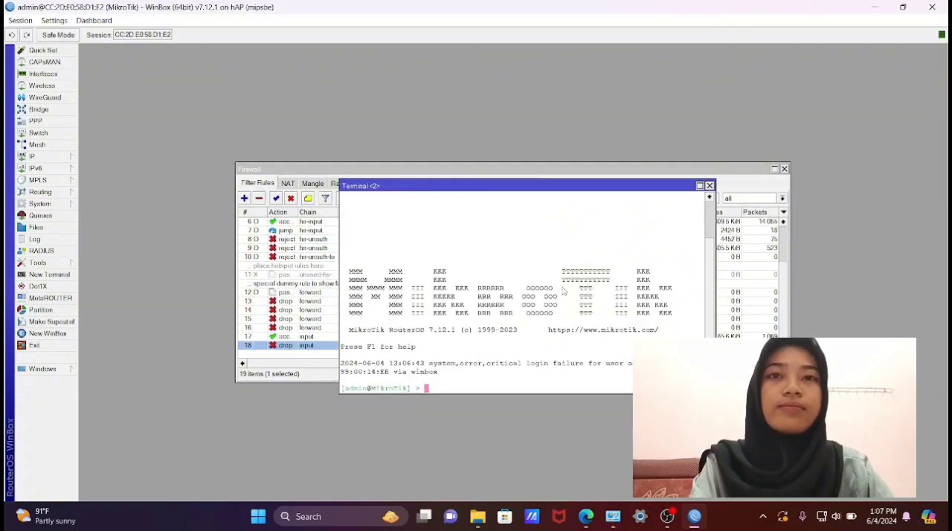
- Ping google.com from the router terminal, stop the ping after a few replies, and close the terminal
text(ping)
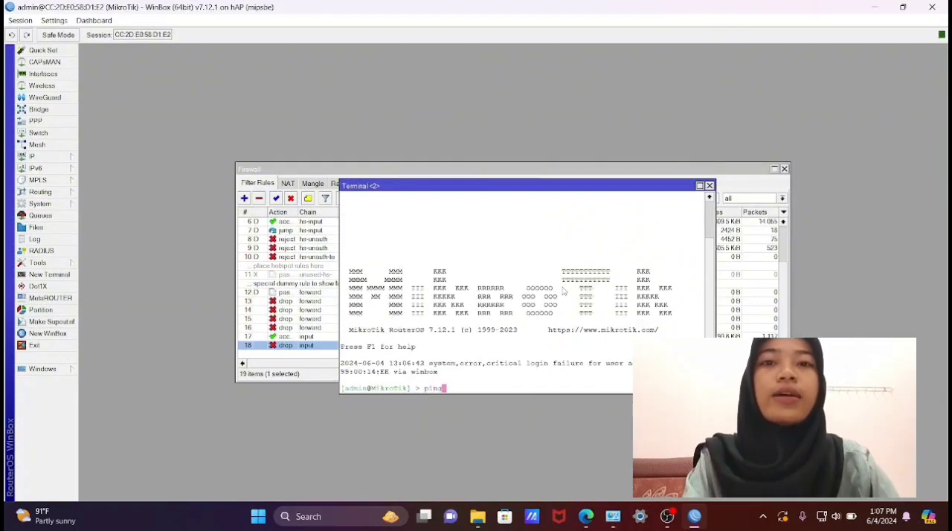
text( google)
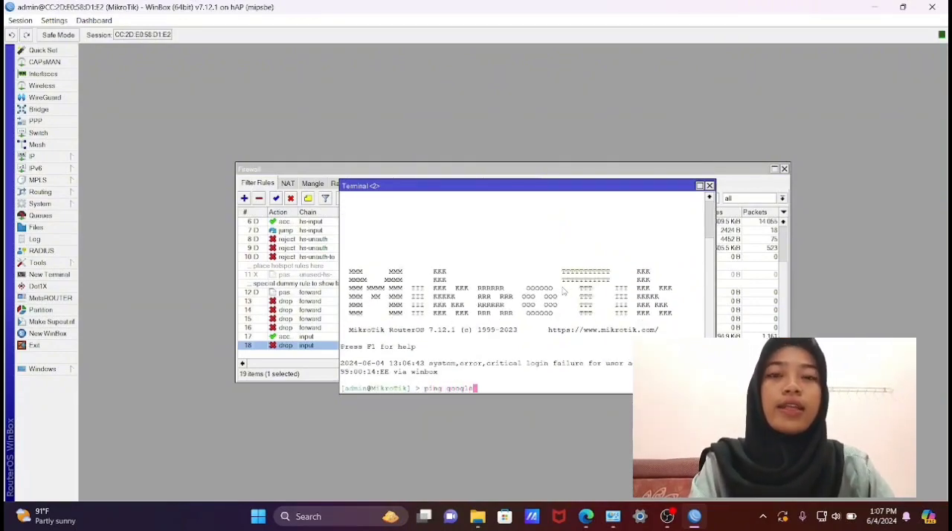
text(.com)
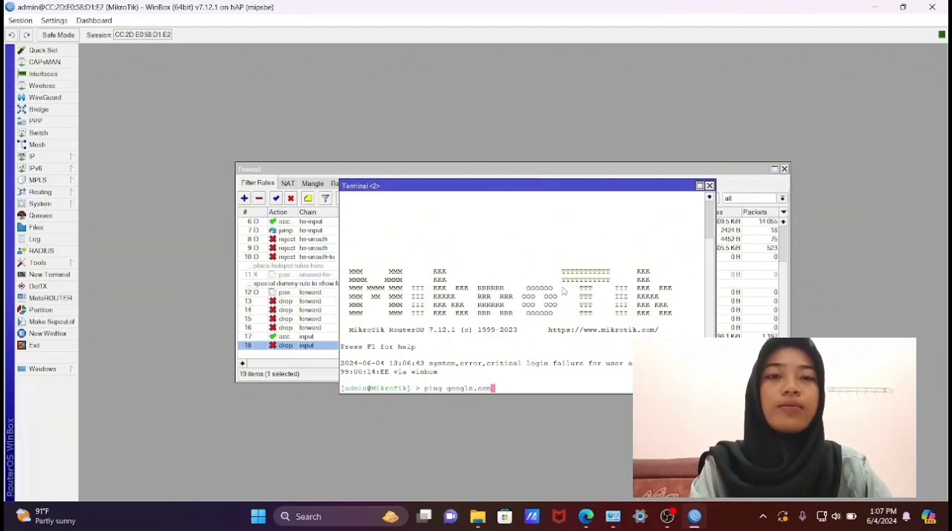
key(Return)
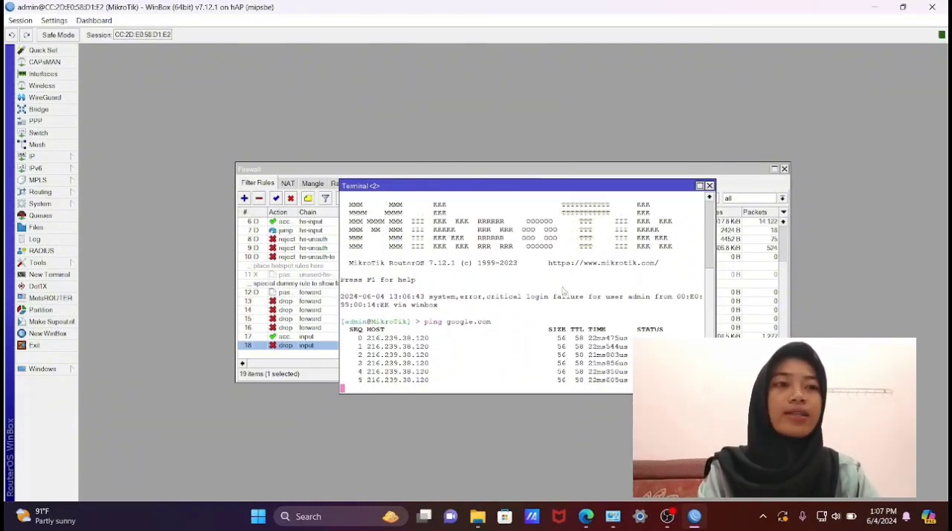
key(ctrl+c)
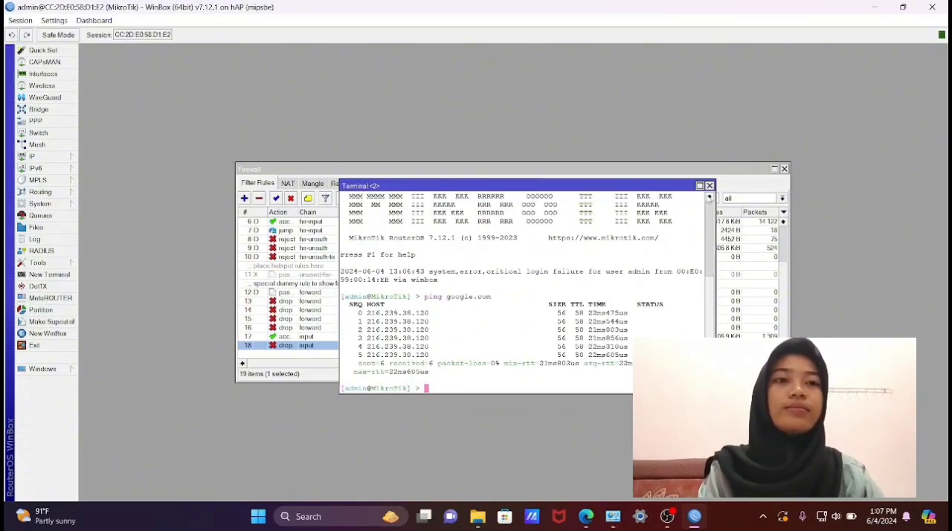
click(709, 186)
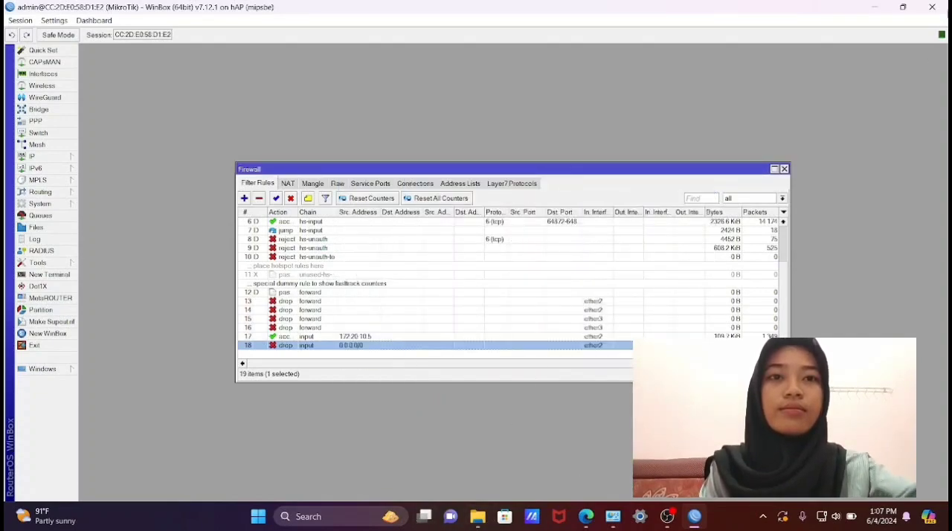
- Close the router session and the Network and Sharing Center, and relaunch winbox64.exe
click(935, 7)
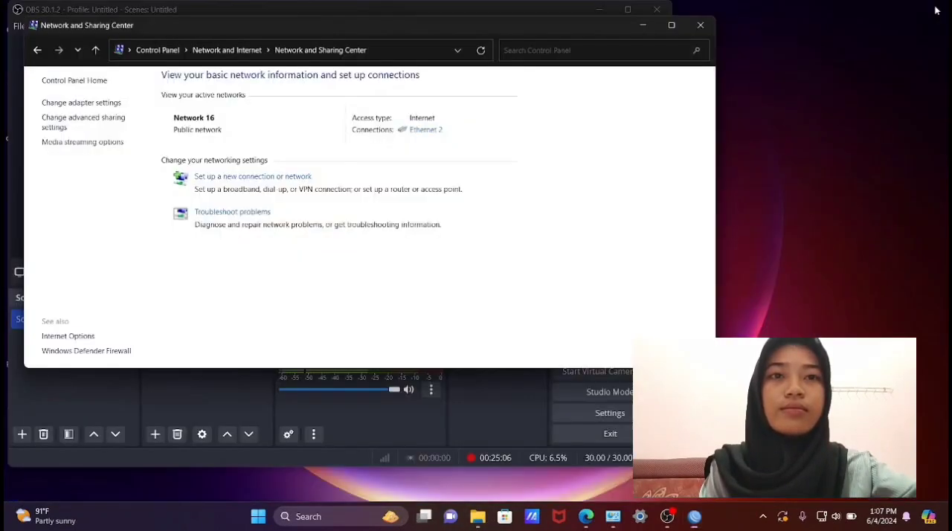
click(699, 26)
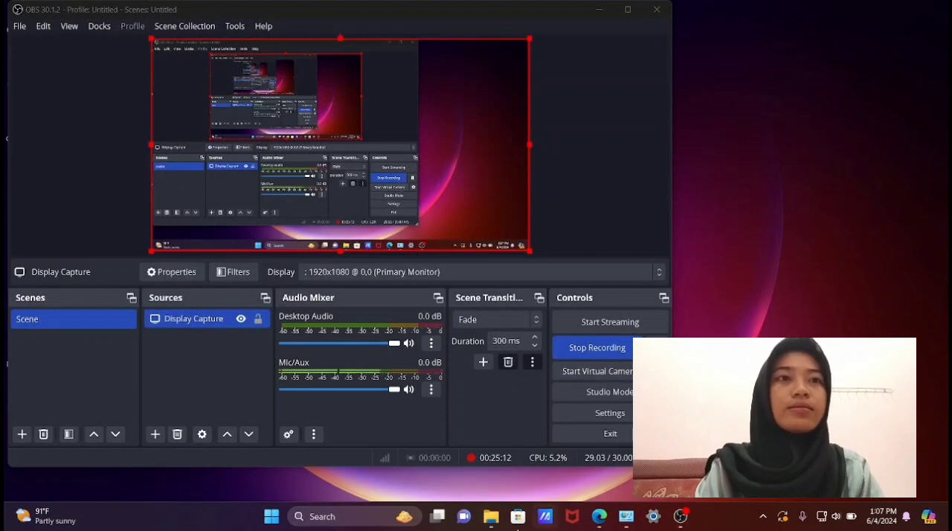
click(369, 518)
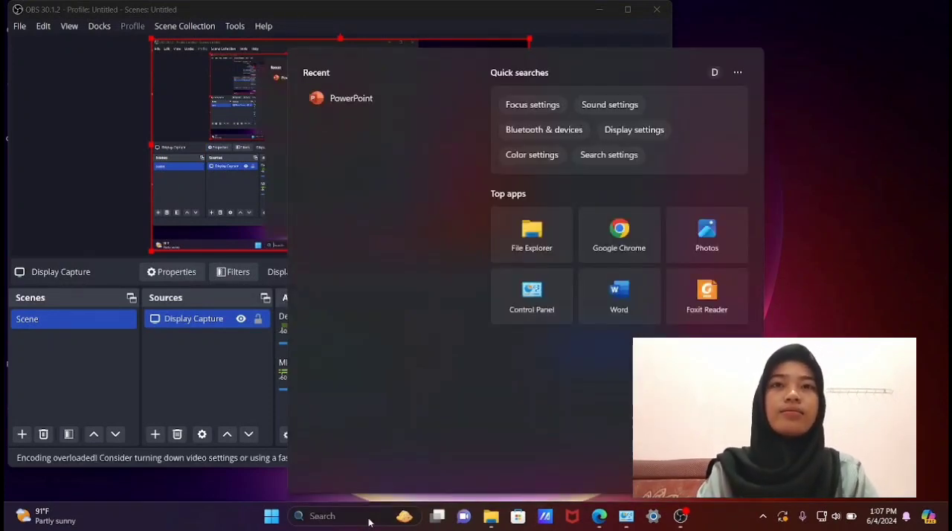
text(winbox64.exe)
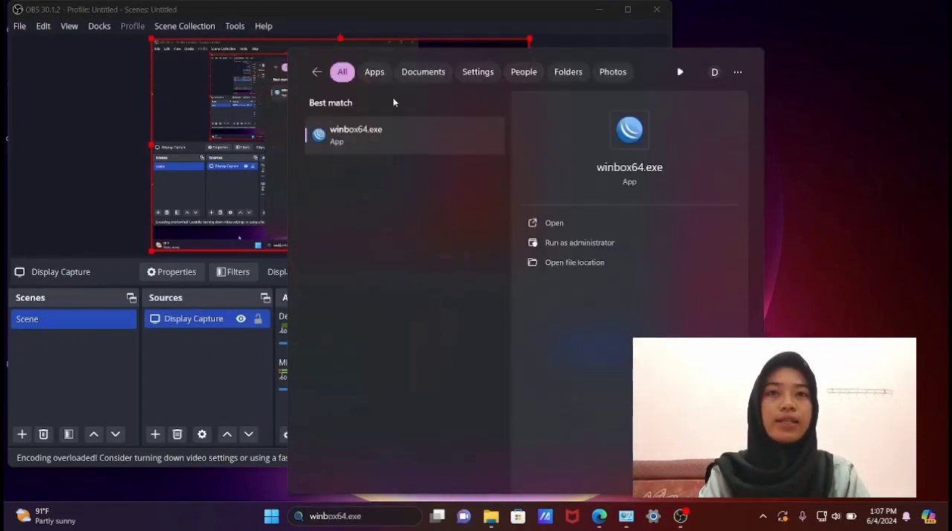
click(392, 136)
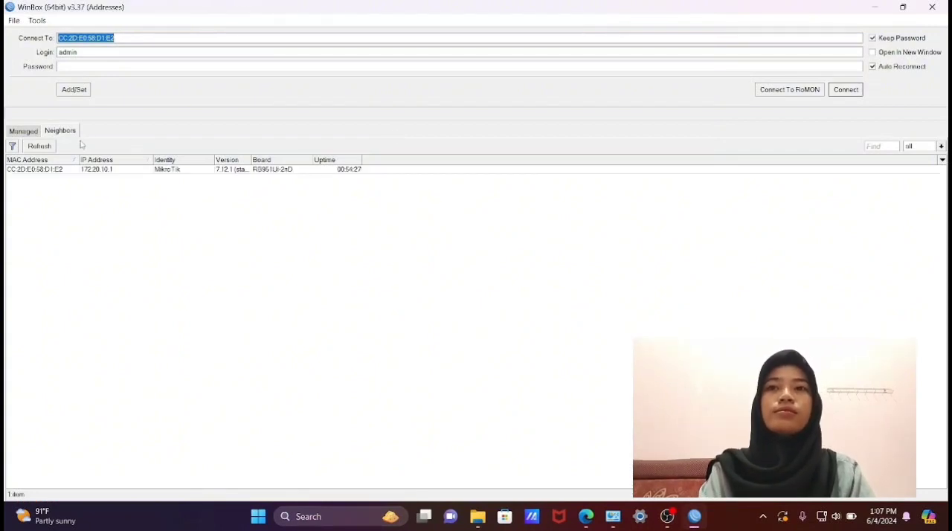
- Connect to the neighbor router by its IP address 172.20.10.1 as admin with the account password, and maximize the session window
click(97, 171)
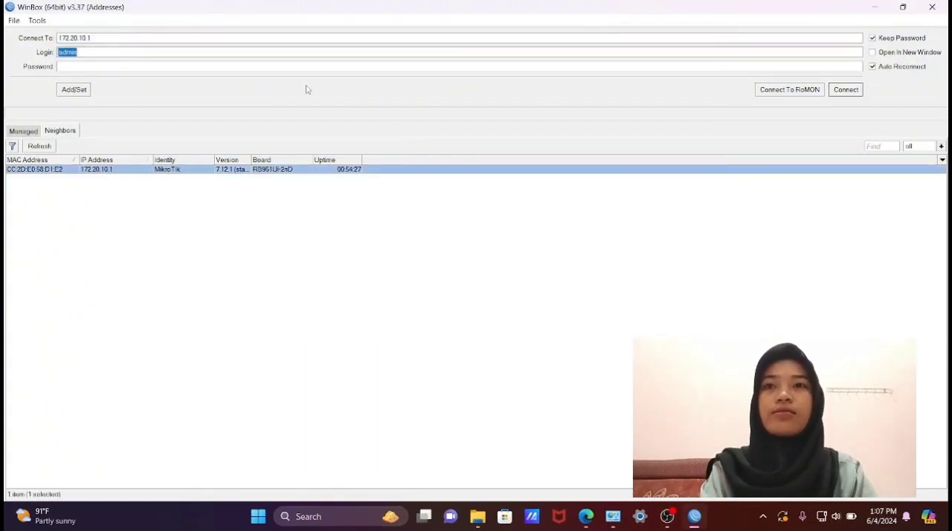
click(846, 91)
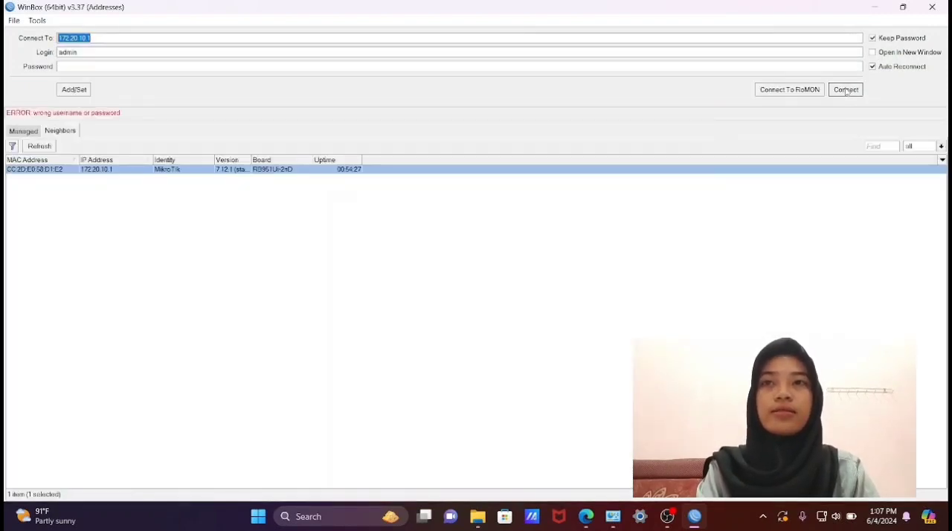
click(139, 68)
text(*****)
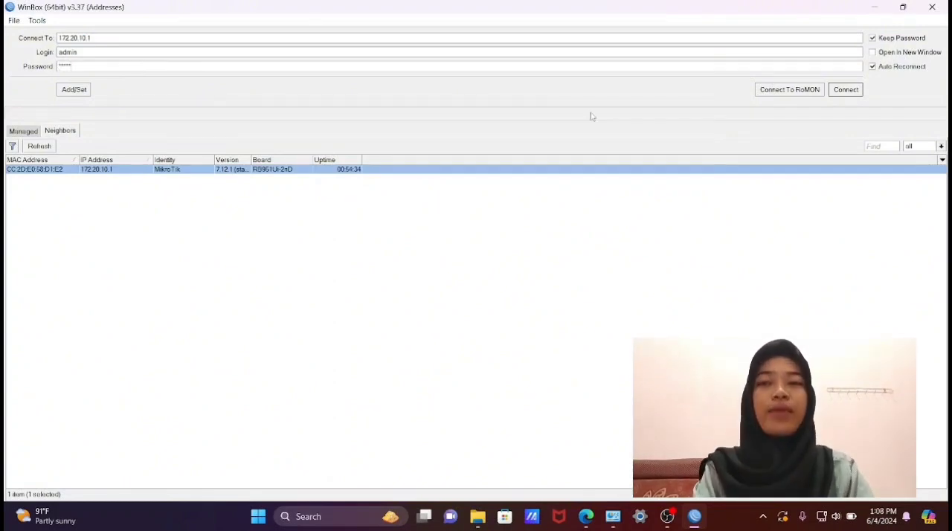
click(860, 90)
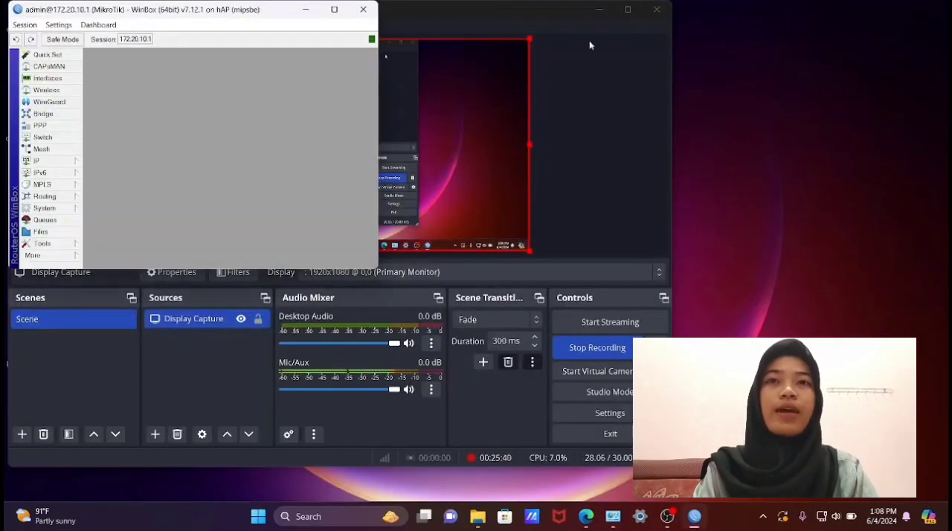
click(334, 10)
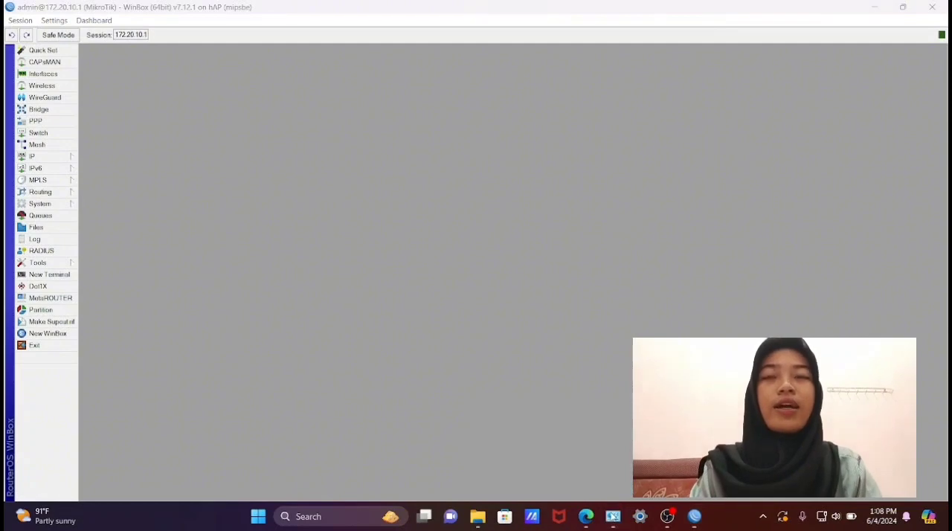
- Change the Ethernet 2 adapter's IPv4 address to 172.20.10.100, save its properties, and close Network Connections
mouse_move(613, 516)
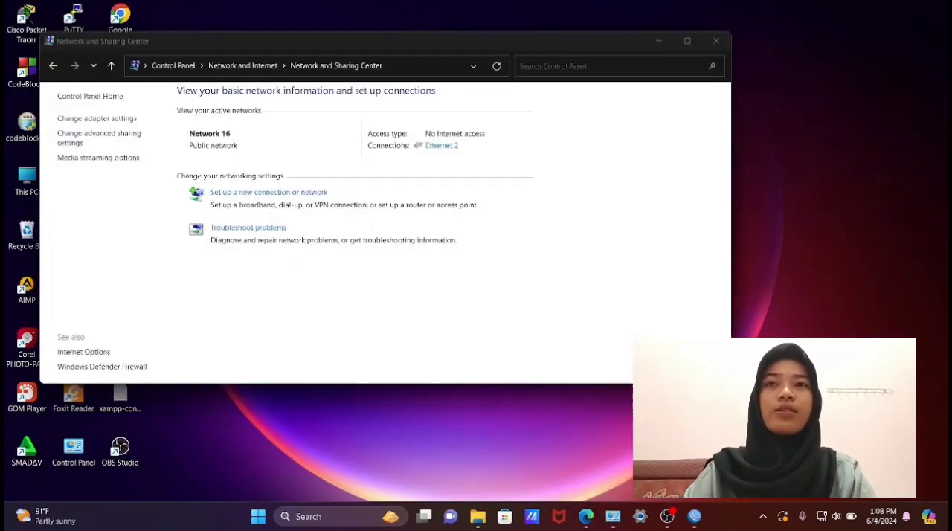
click(548, 450)
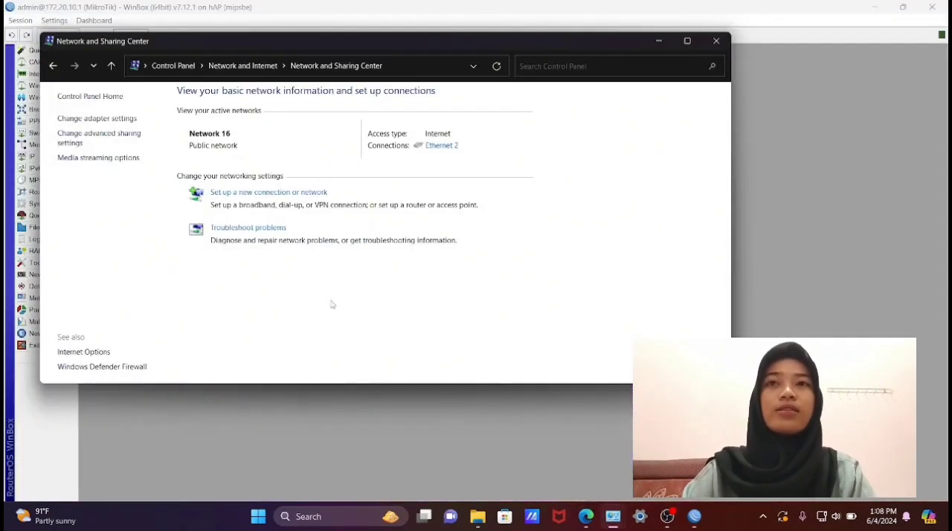
click(117, 120)
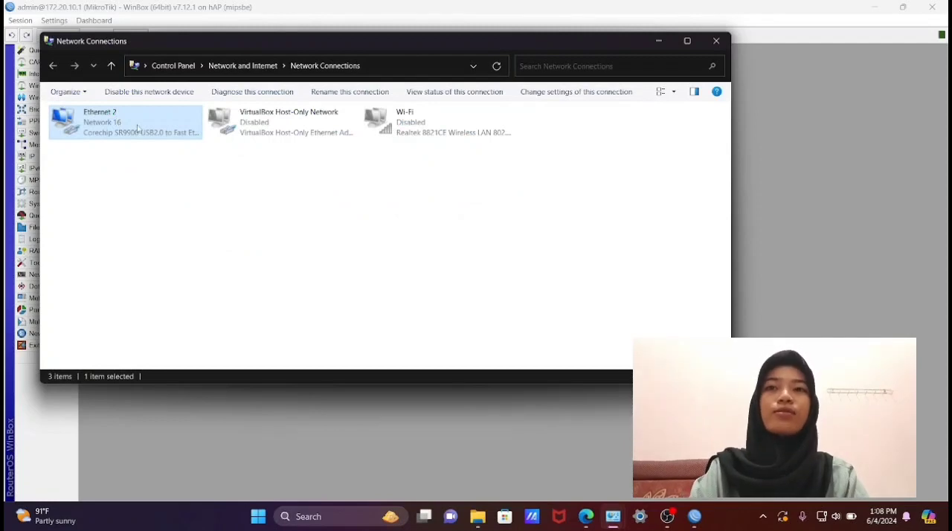
right_click(137, 129)
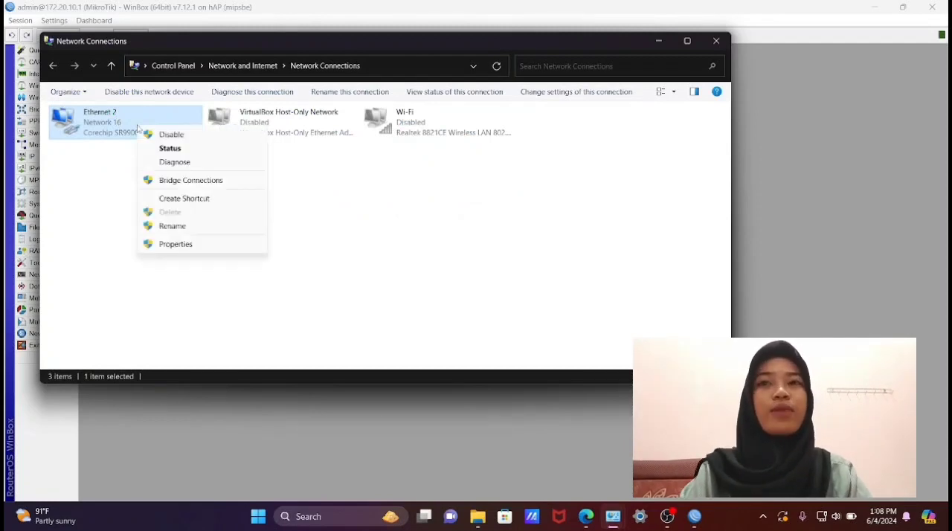
click(182, 244)
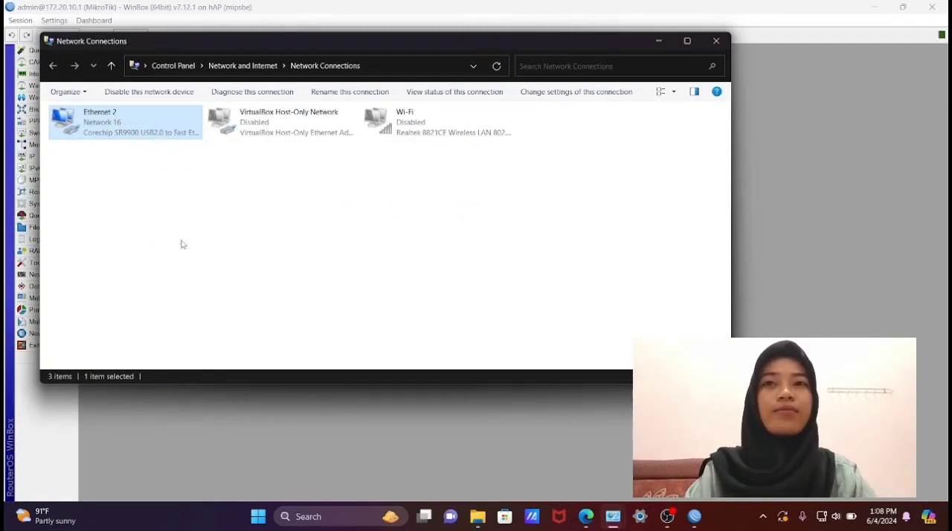
click(203, 244)
double_click(202, 245)
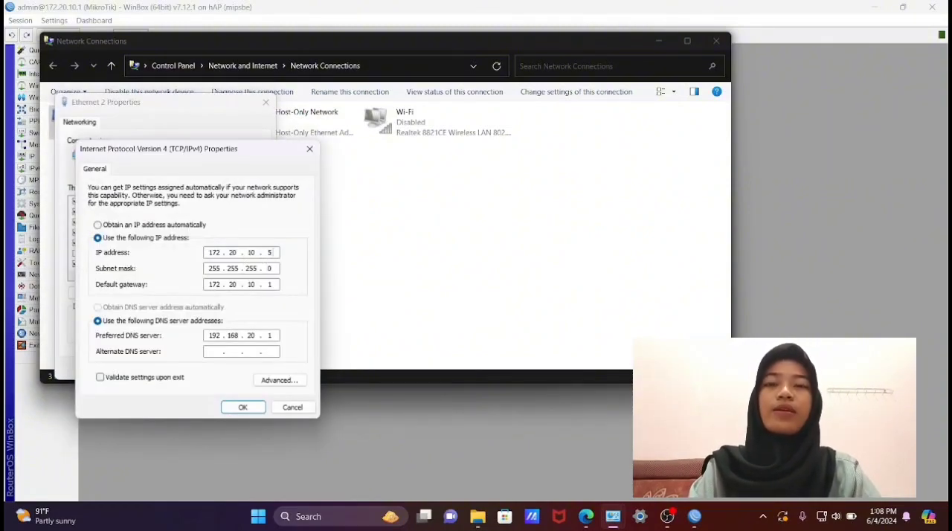
click(276, 253)
text(100)
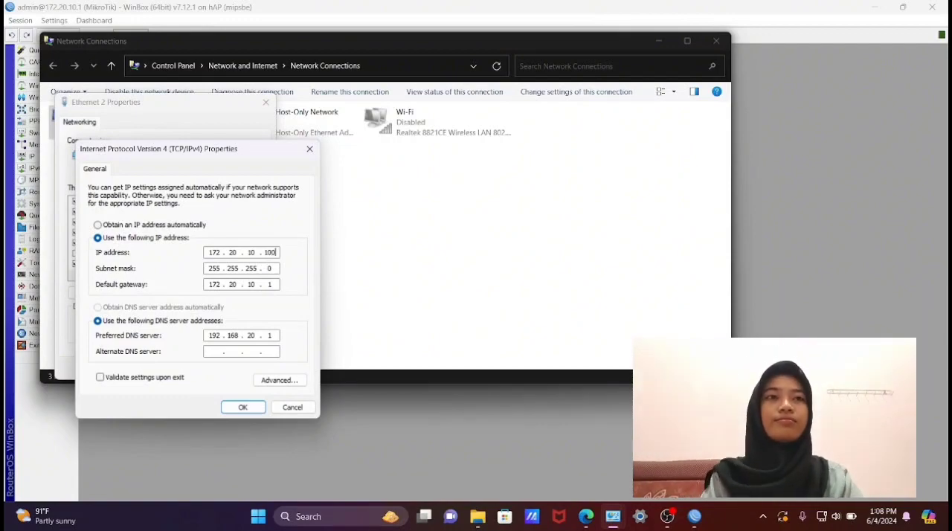
click(243, 407)
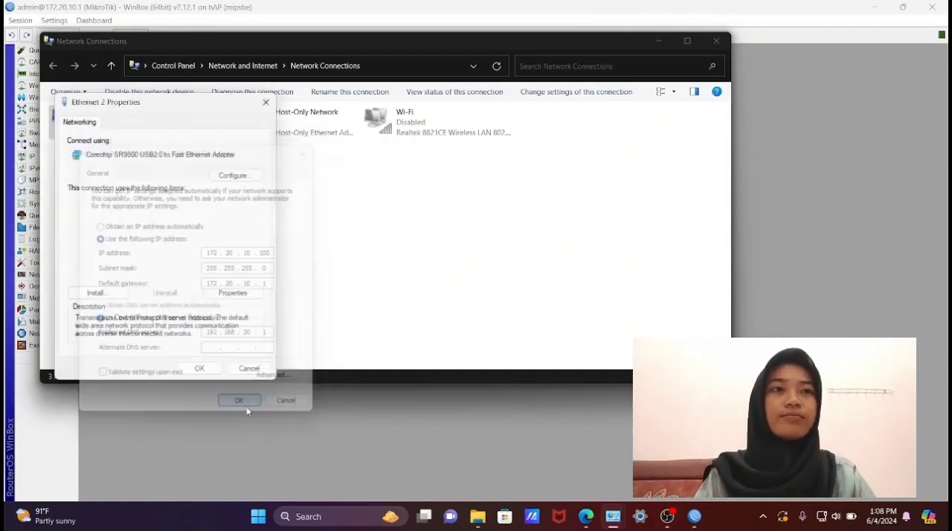
click(201, 369)
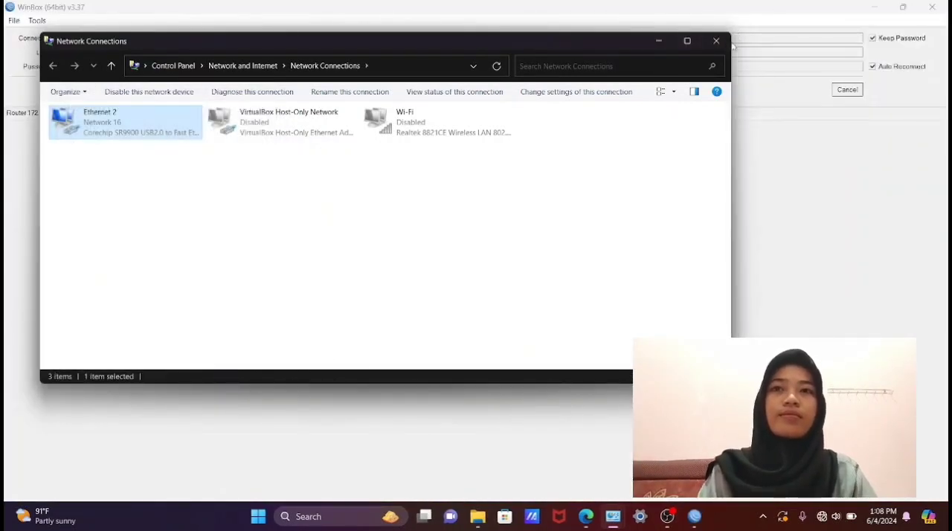
click(715, 41)
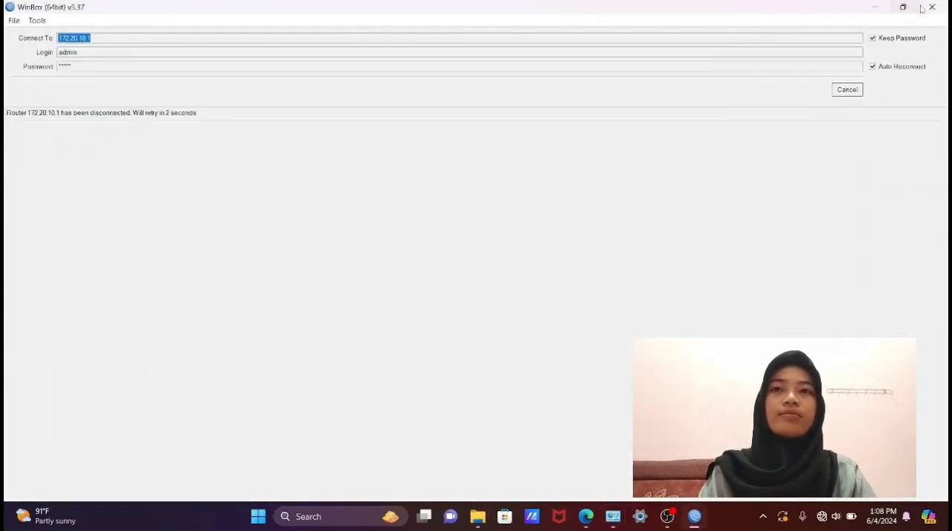
- Cancel the automatic reconnection and try connecting to the router at 172.20.10.1 as admin again
click(847, 89)
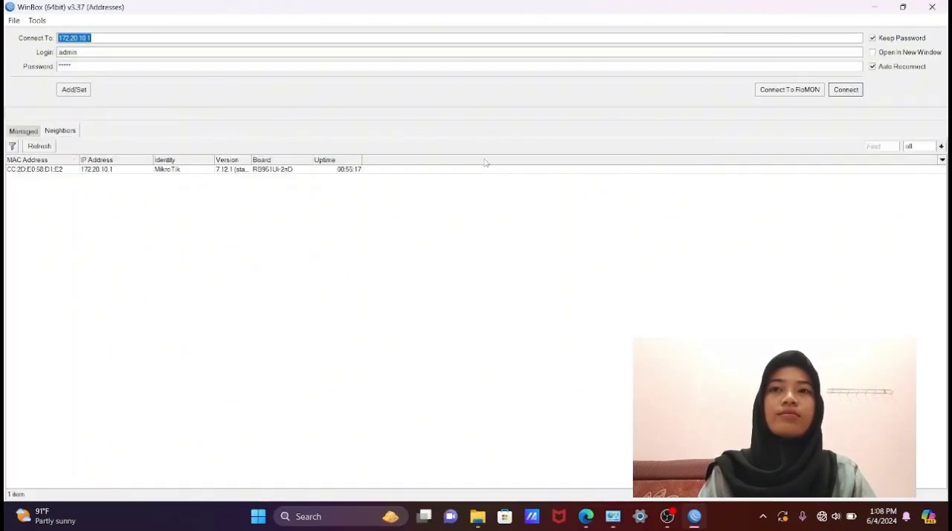
click(102, 169)
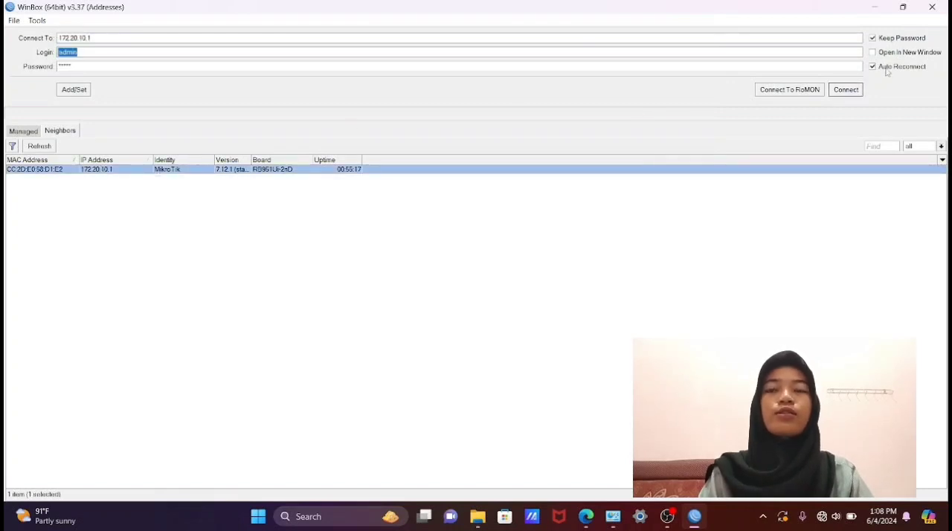
click(855, 89)
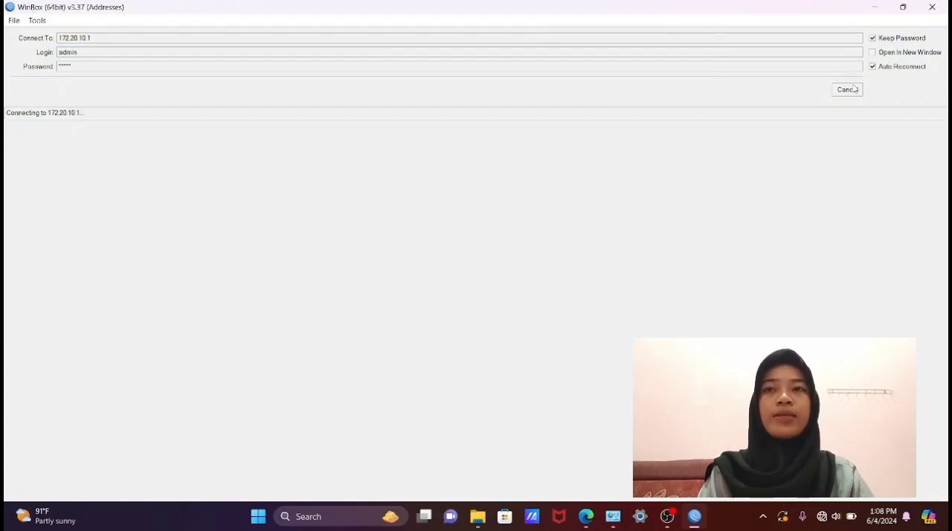
mouse_move(656, 518)
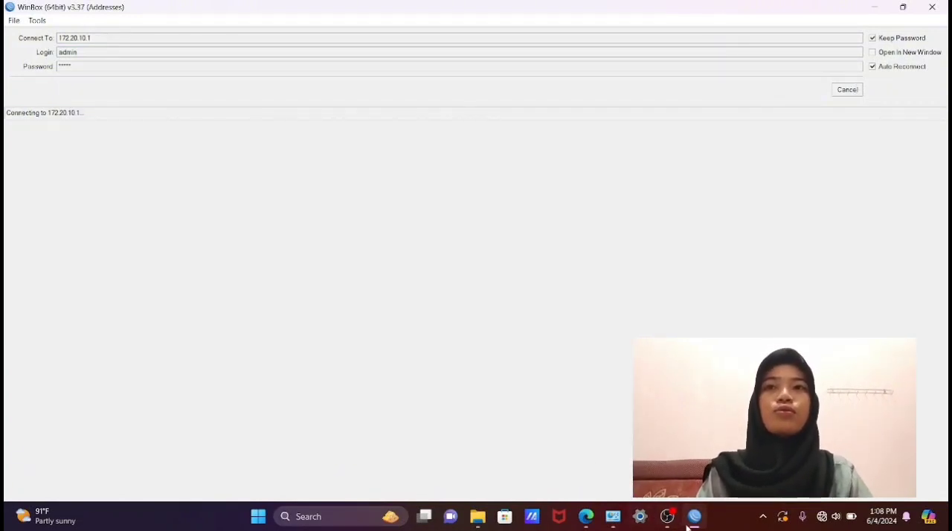
- Set the Ethernet 2 adapter's IPv4 address to 172.20.10.5, save its properties, and close Network Connections
click(617, 524)
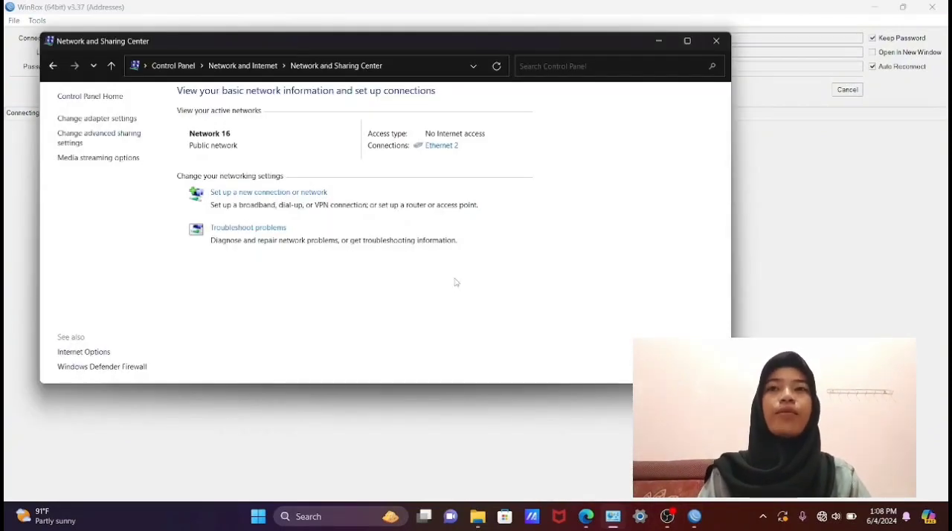
click(132, 120)
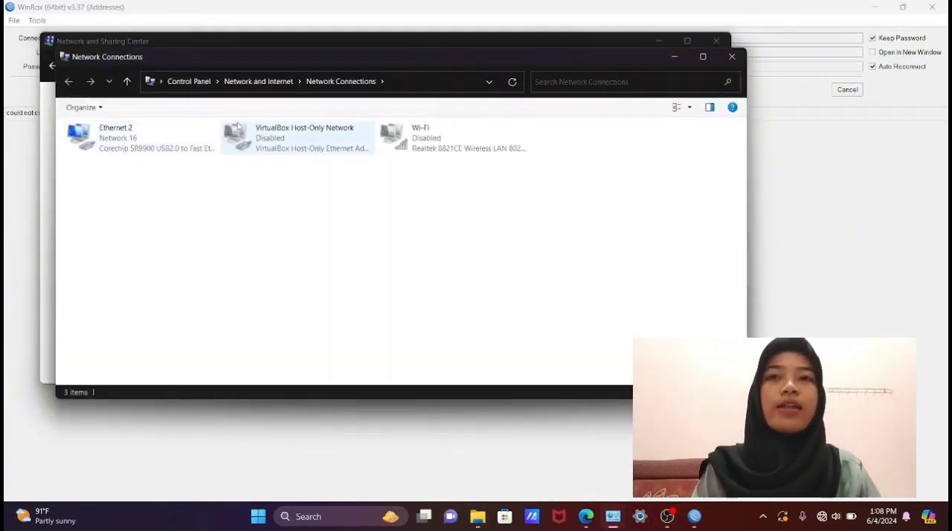
right_click(171, 145)
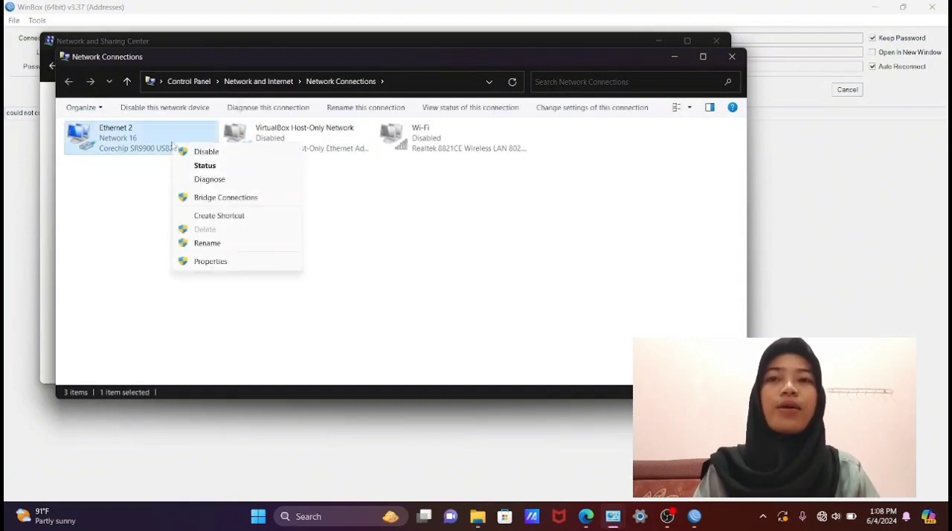
click(210, 260)
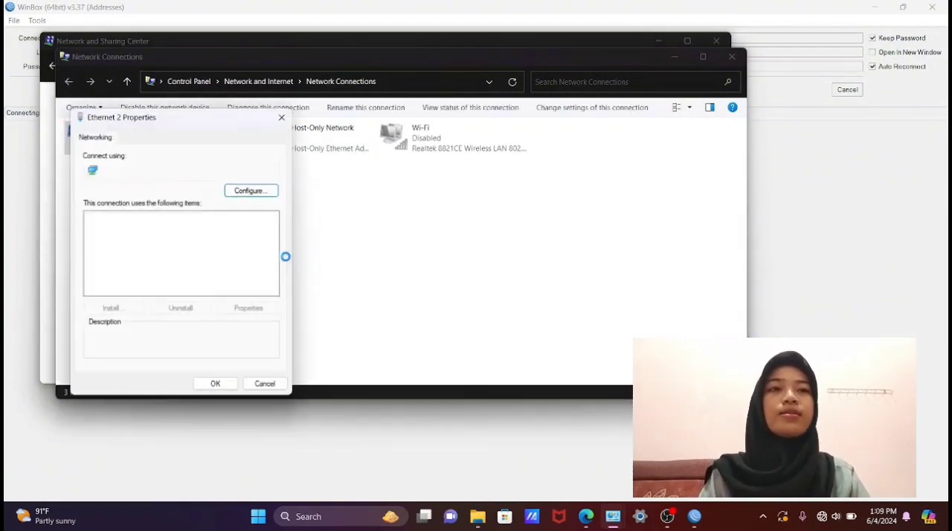
double_click(215, 259)
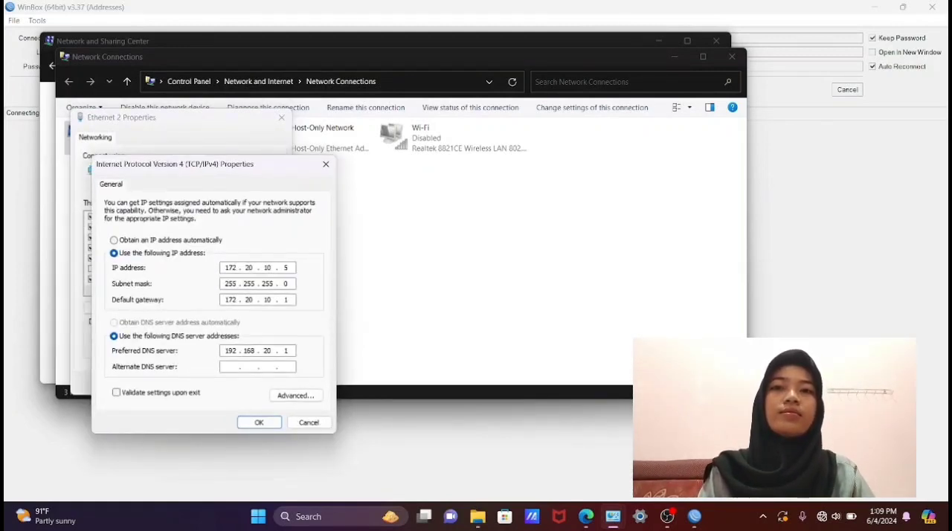
click(259, 422)
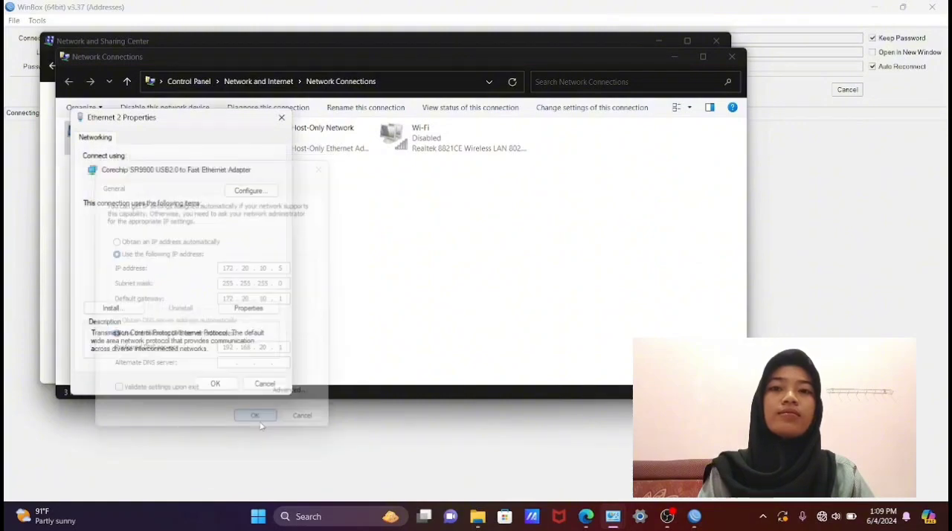
click(227, 388)
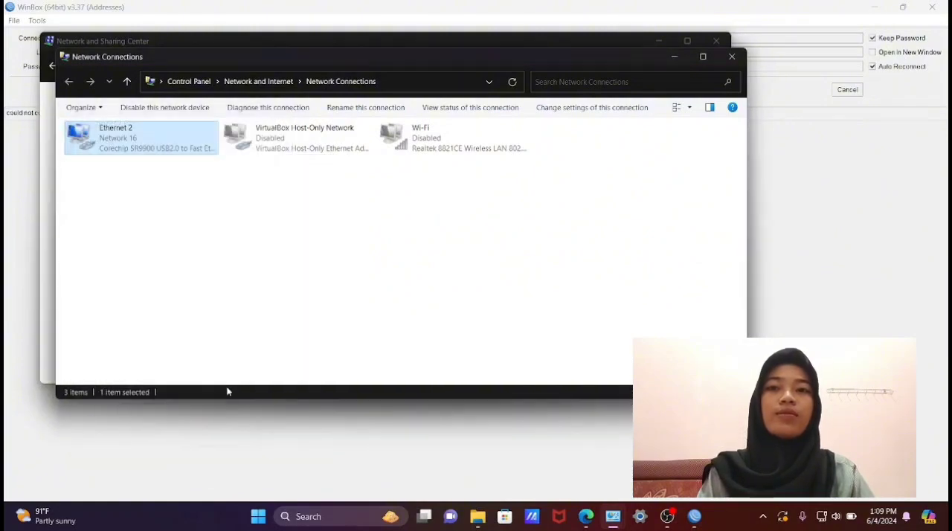
click(735, 58)
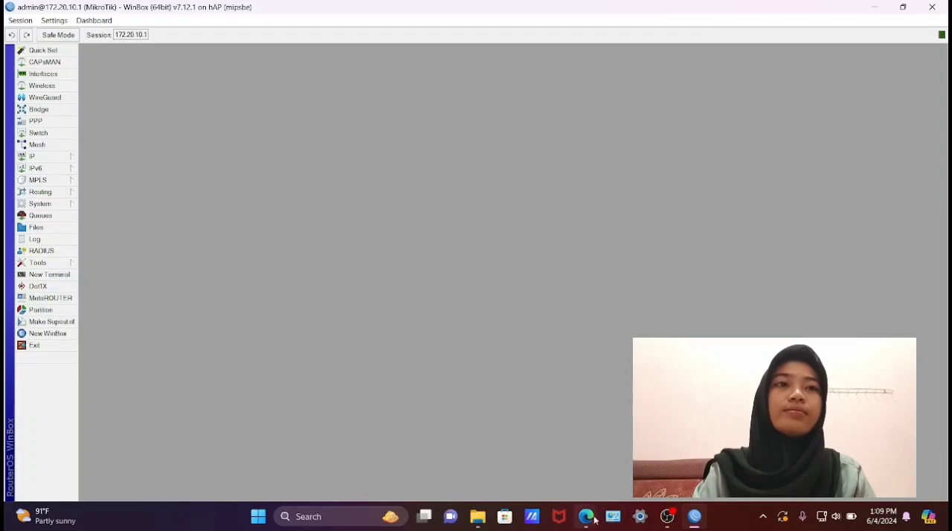
- Switch to the Microsoft Edge window with the printed vouchers and open facebook.com in a new tab
mouse_move(586, 521)
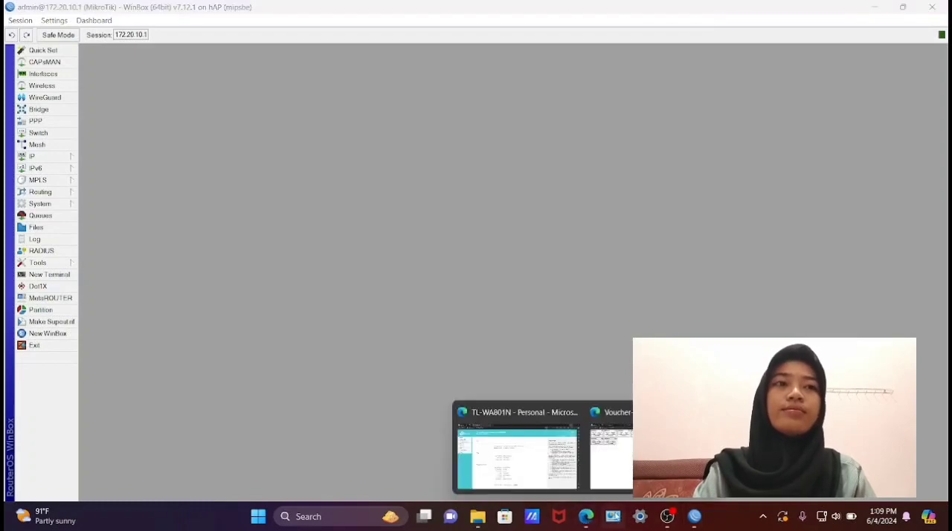
click(667, 516)
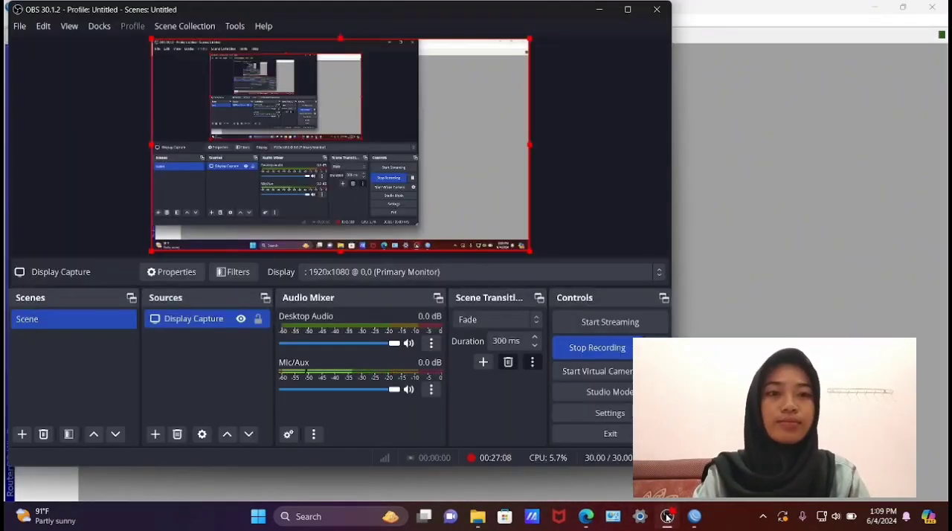
mouse_move(585, 524)
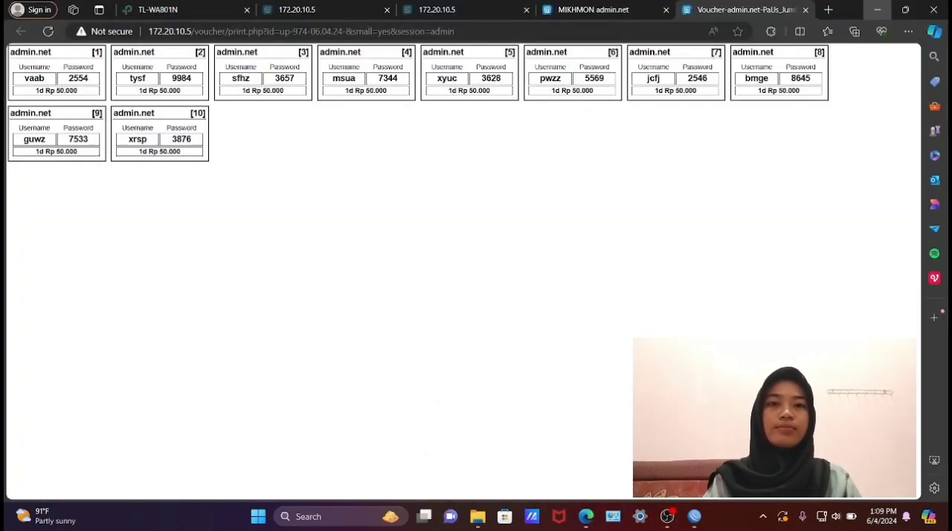
click(610, 453)
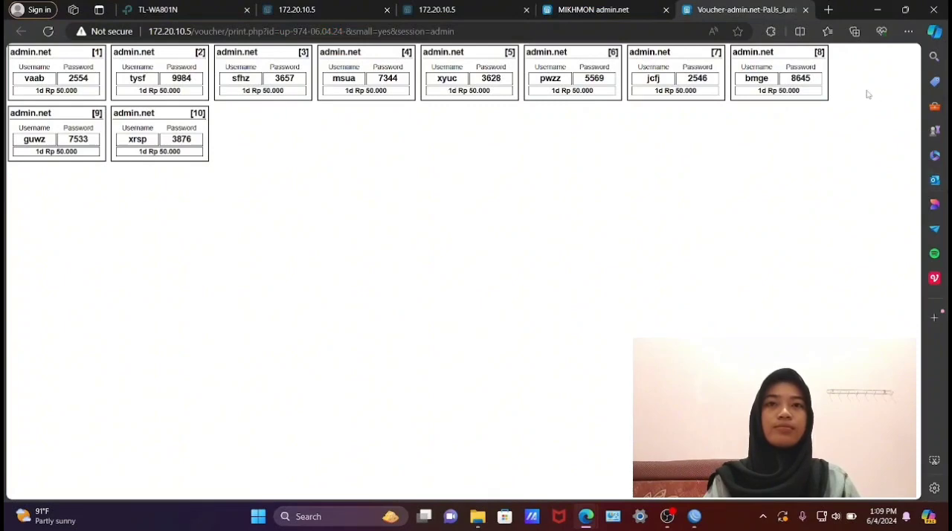
click(829, 9)
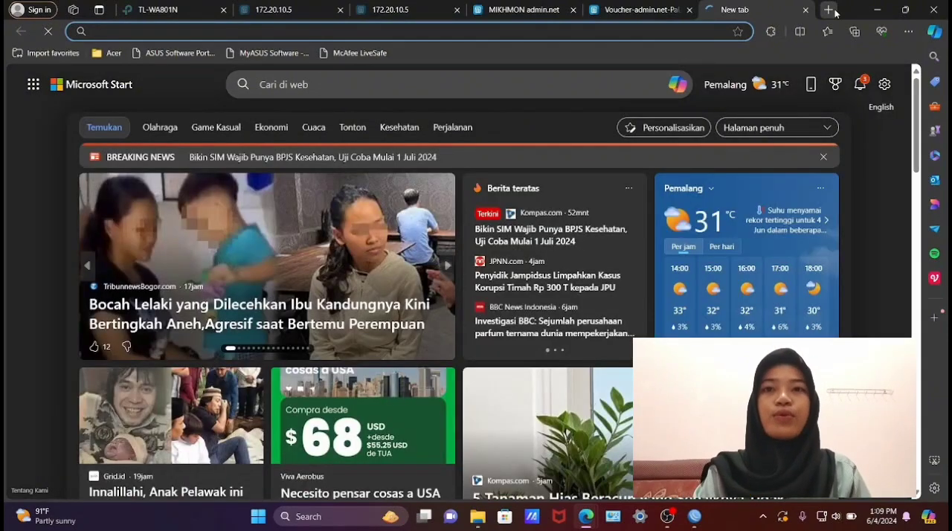
text(fab)
key(BackSpace)
text(c)
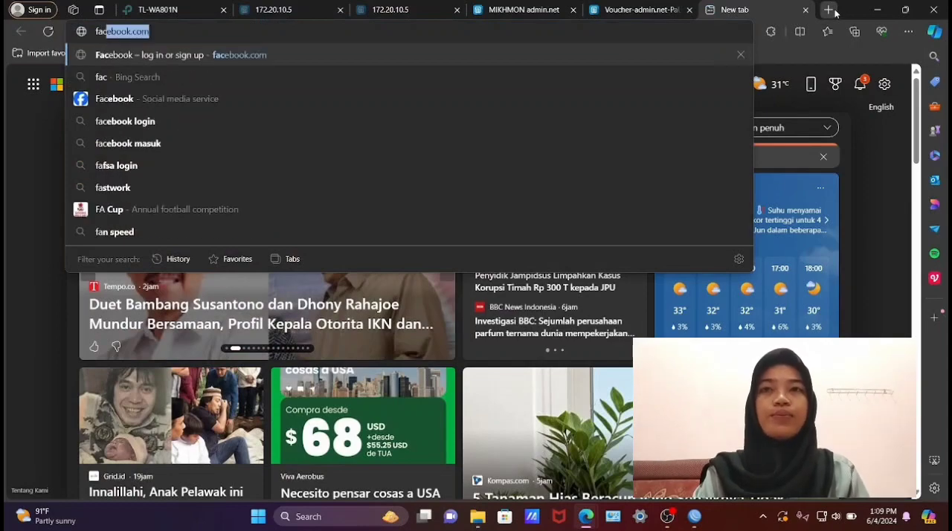
text(ebook.c)
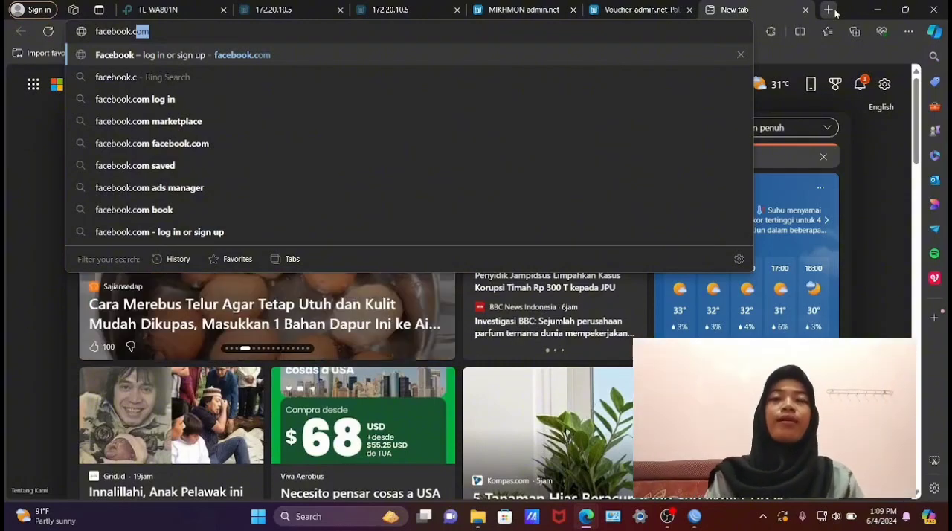
key(Return)
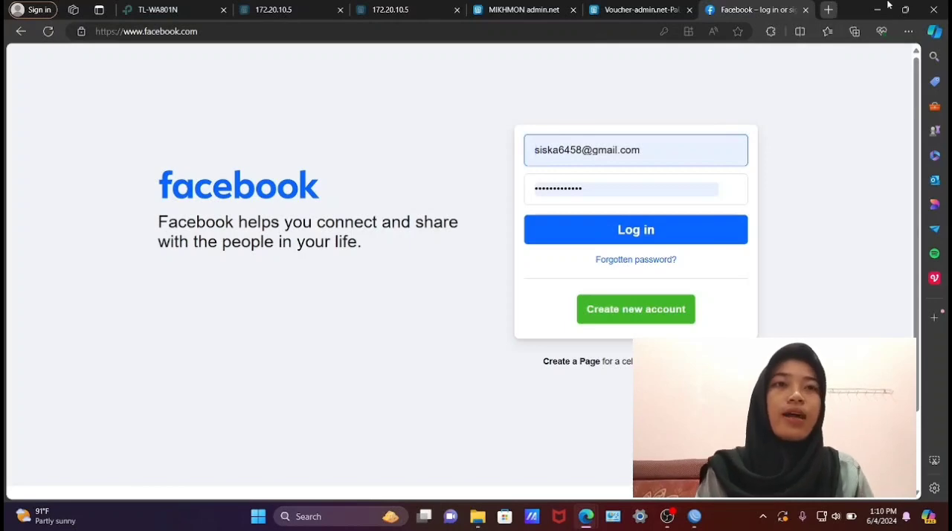
- Try loading youtube.com in another new browser tab to test access to the site
click(829, 10)
text(y)
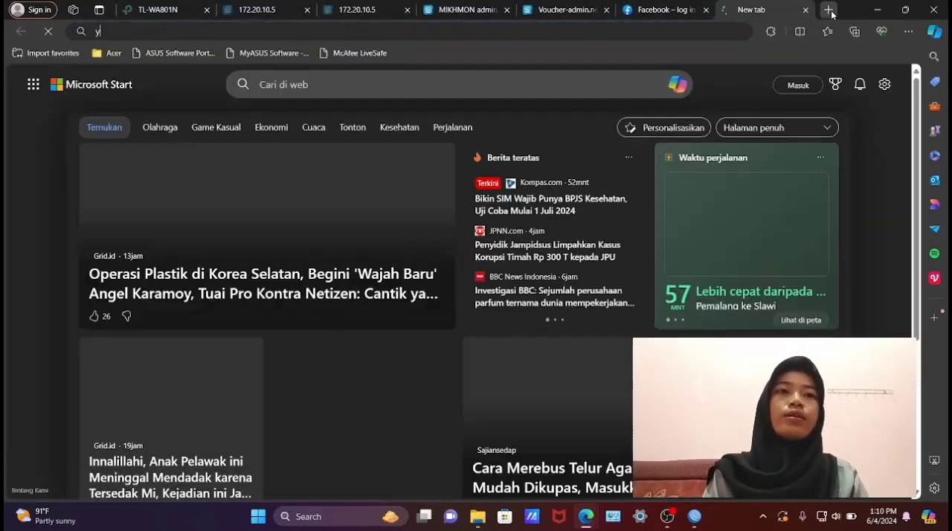
text(outube)
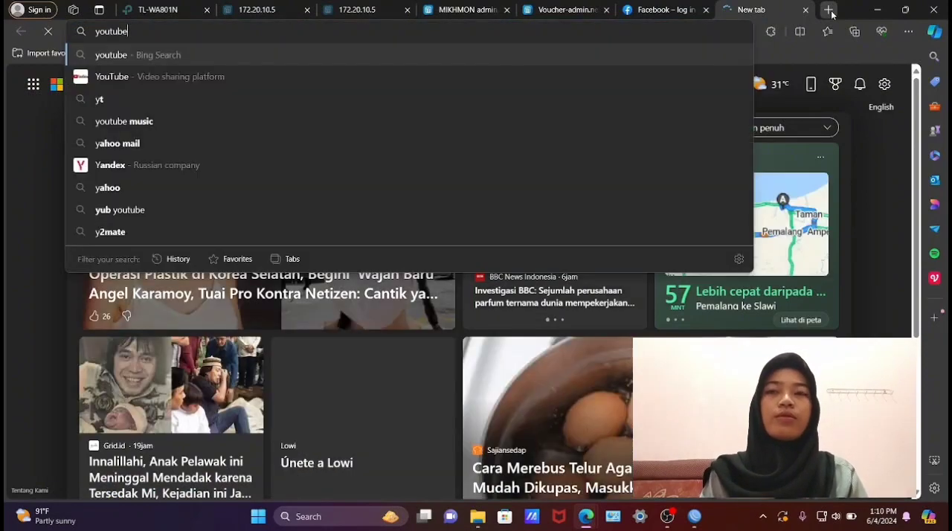
text(.com)
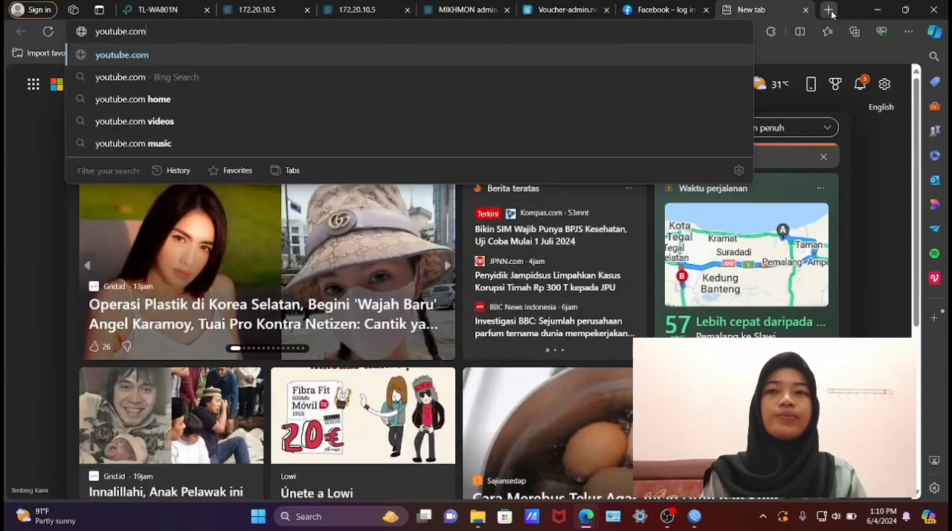
key(Return)
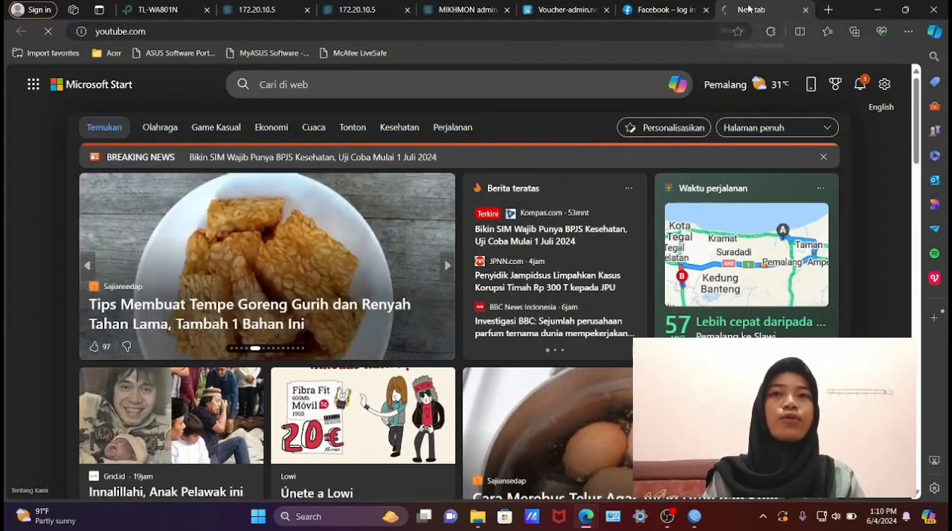
- Try loading bola.net in another new browser tab to test access to the site
click(831, 10)
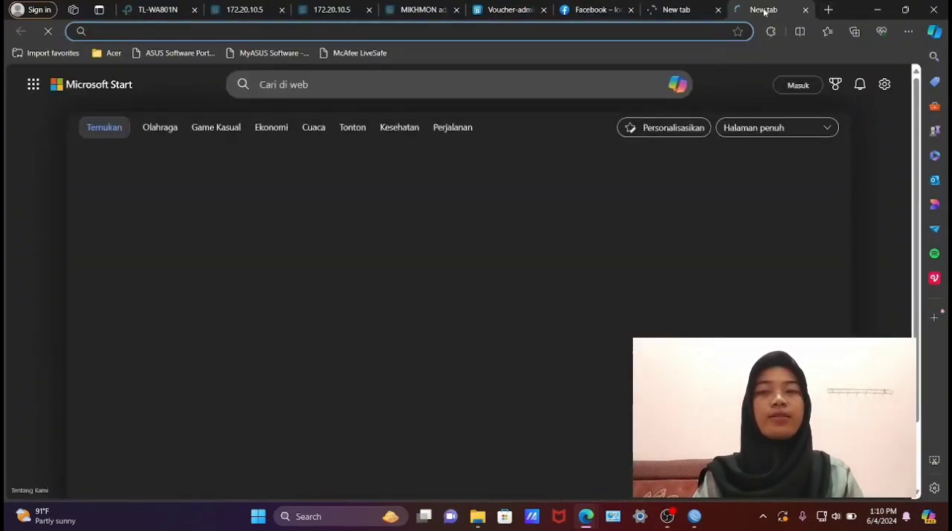
text(bola)
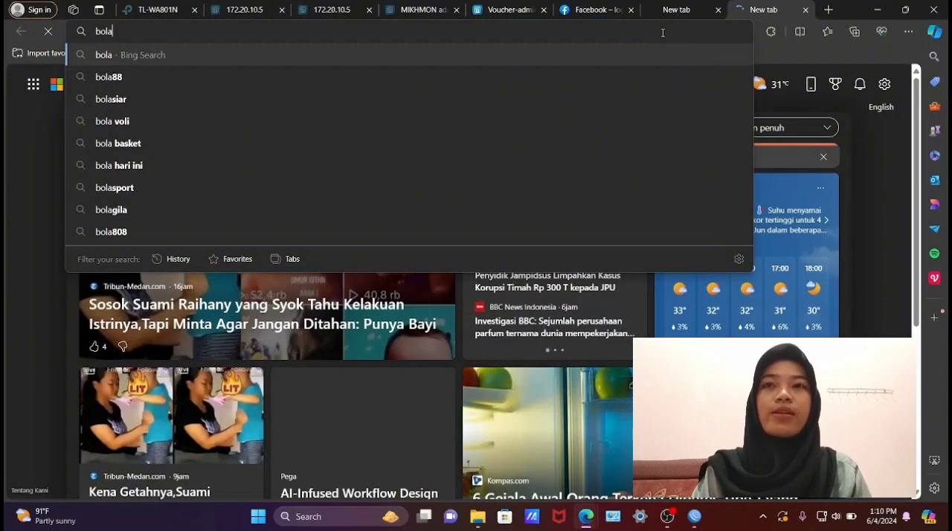
text(.ne)
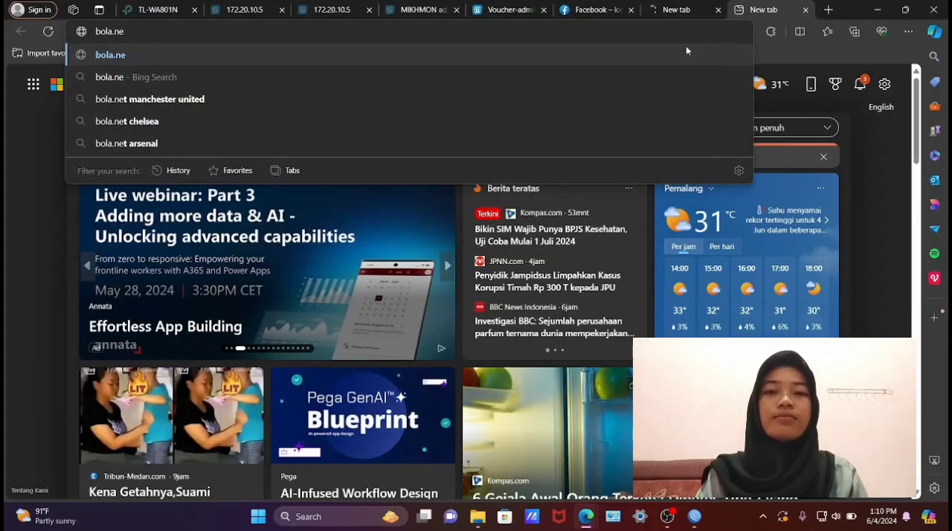
text(t)
key(Return)
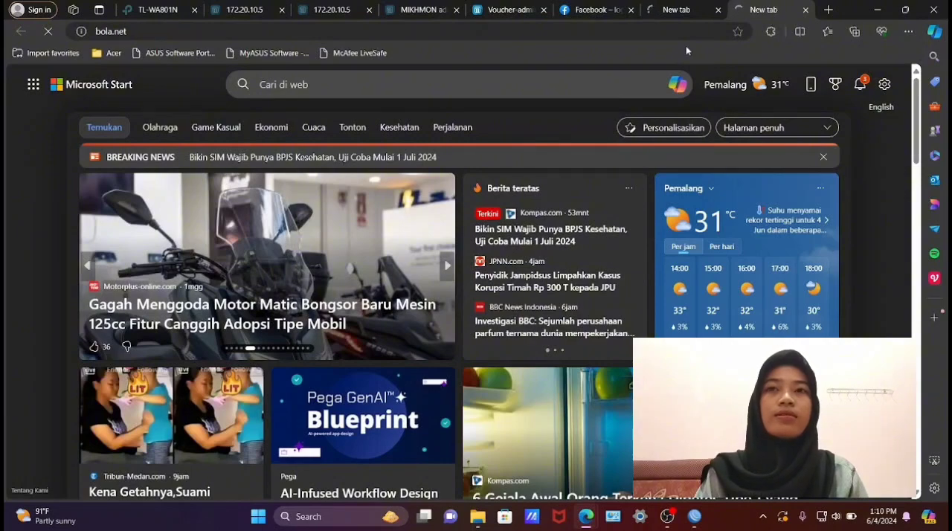
- Load detik.com in another new browser tab to test access to the site
click(830, 10)
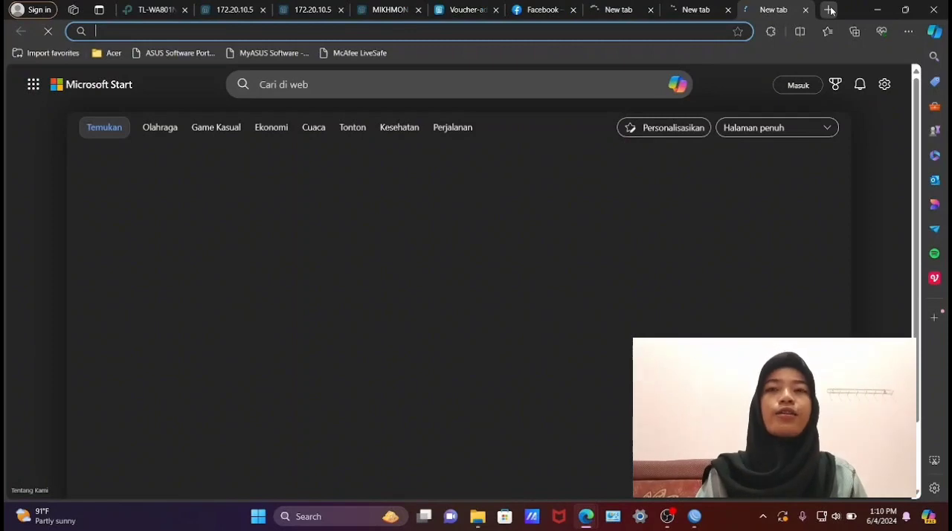
text(detik.com)
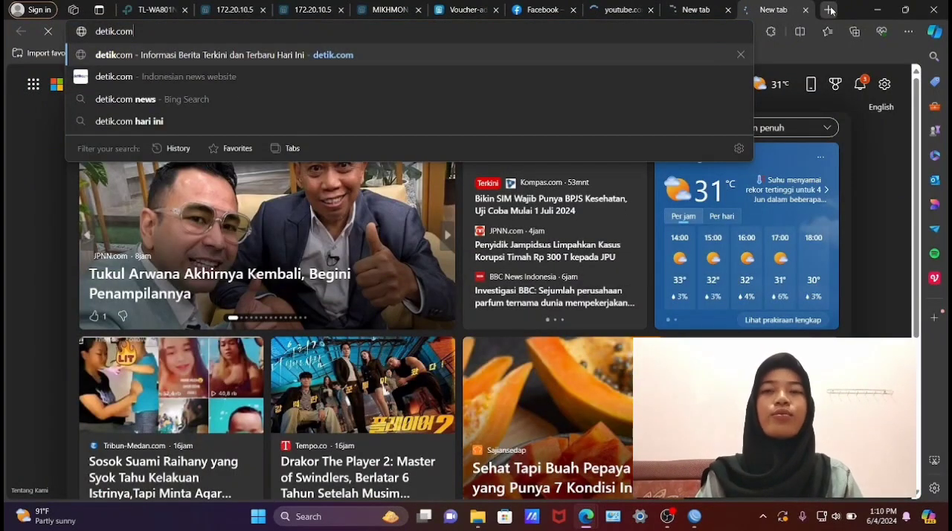
key(Return)
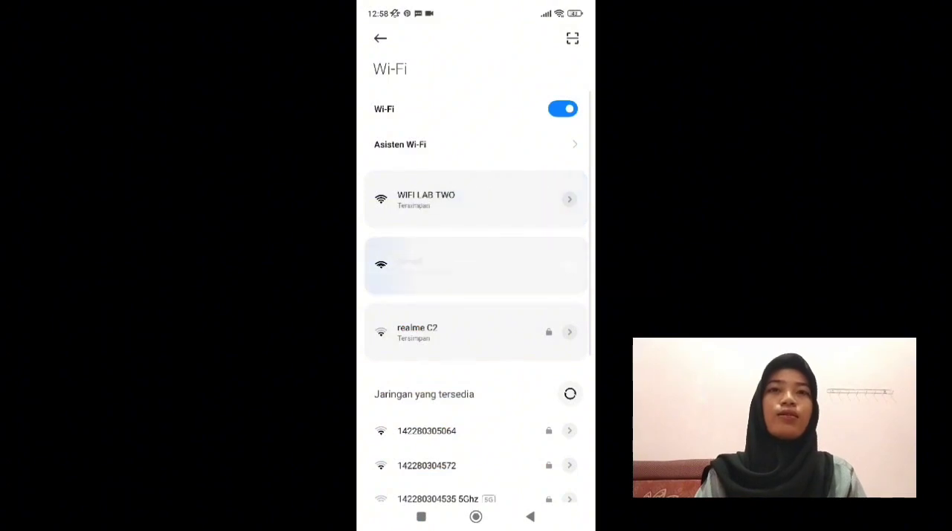
- On the phone, log in to the remed Wi-Fi hotspot with voucher username bmge and the voucher's password
click(387, 264)
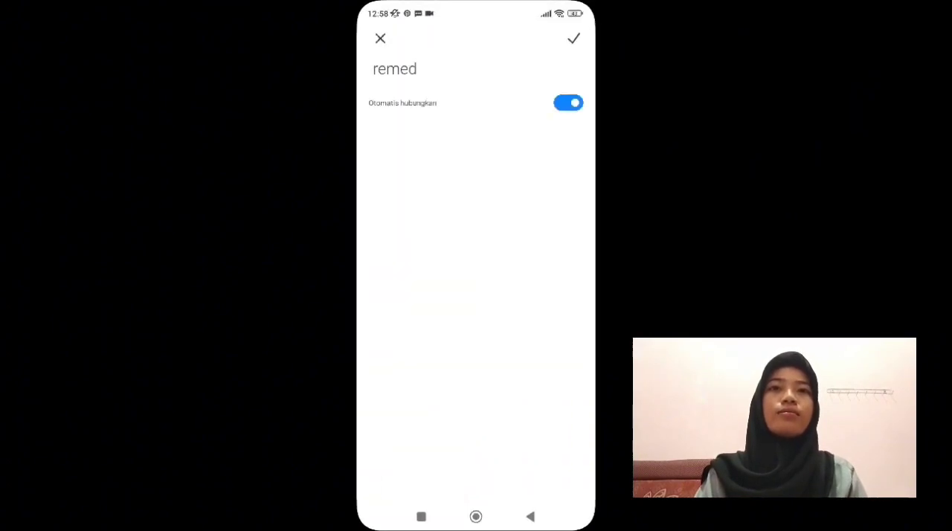
click(476, 217)
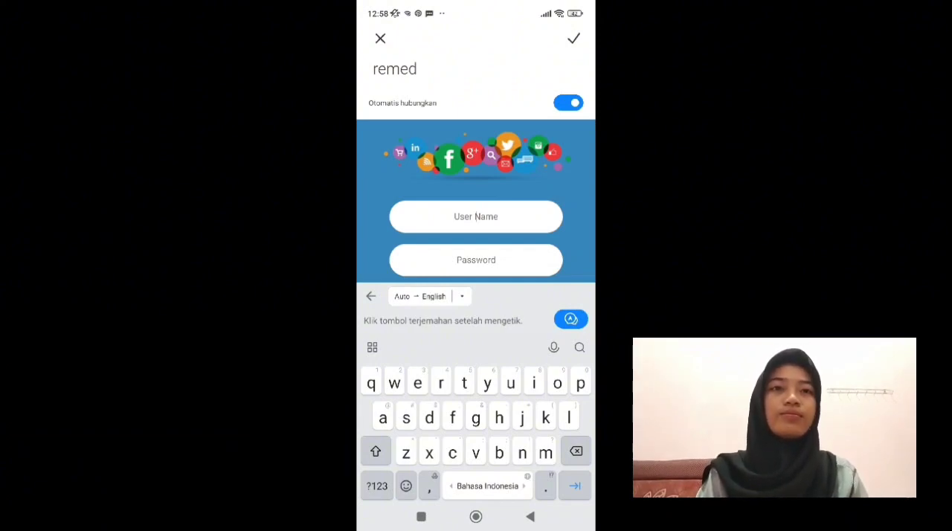
text(bmge)
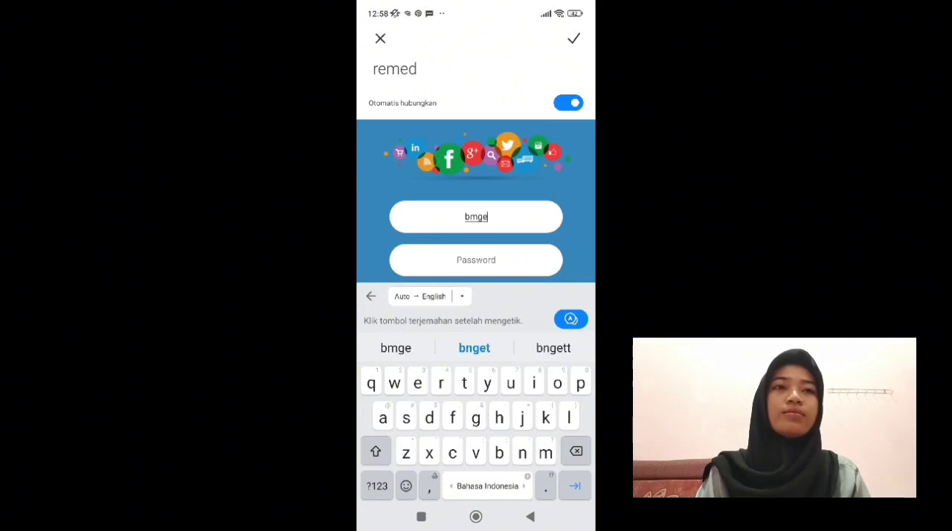
click(477, 261)
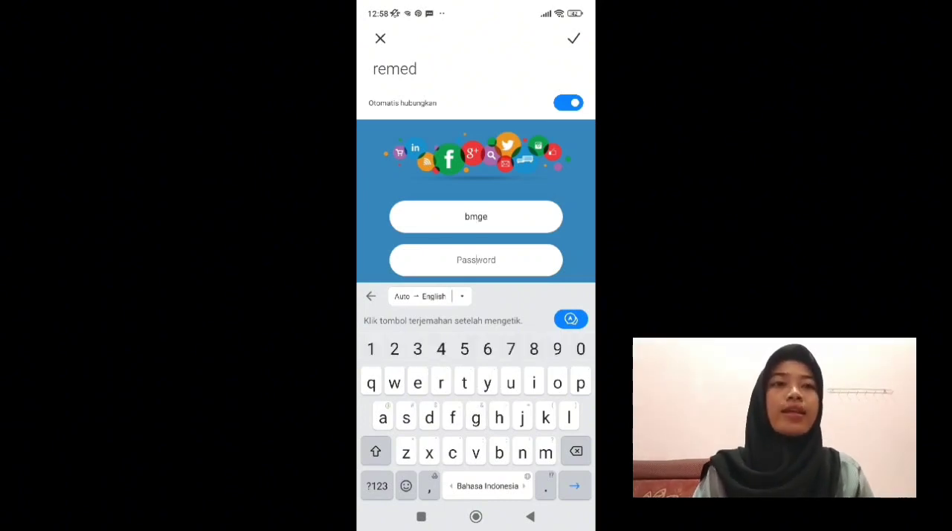
text(6)
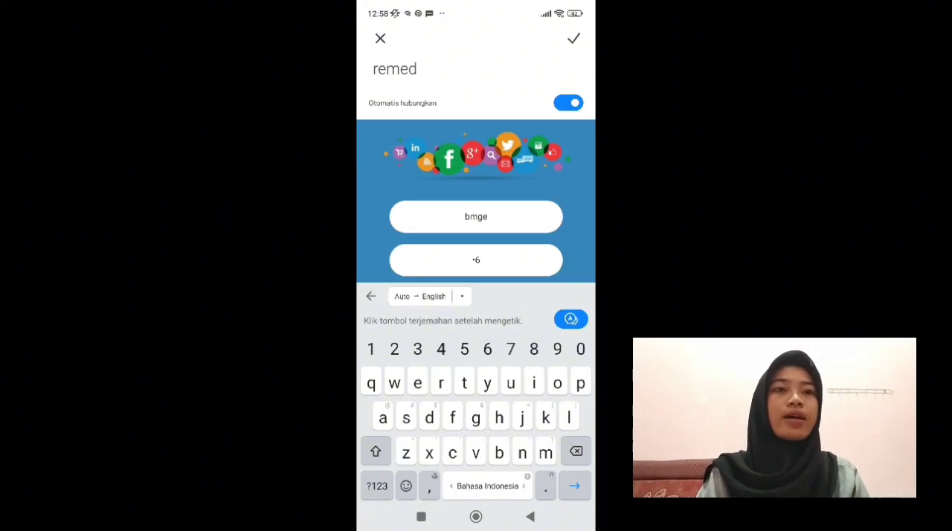
text(666)
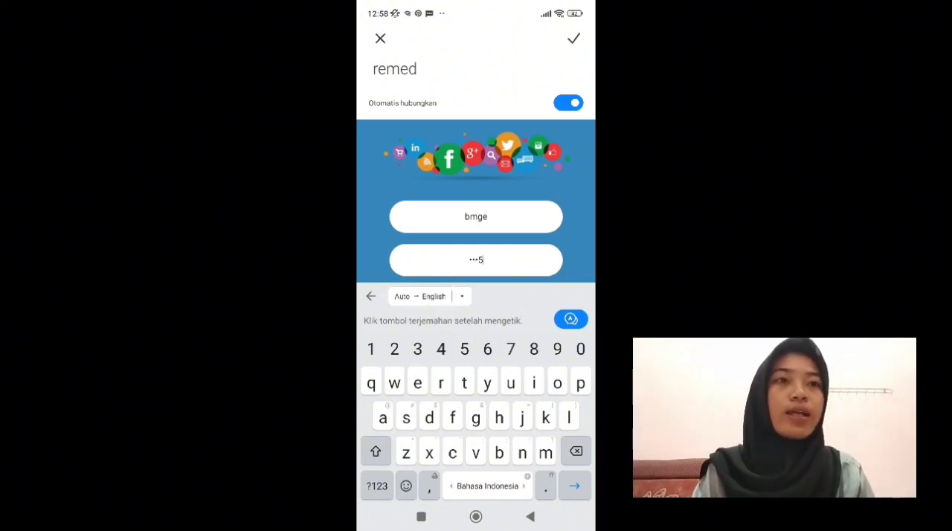
key(Return)
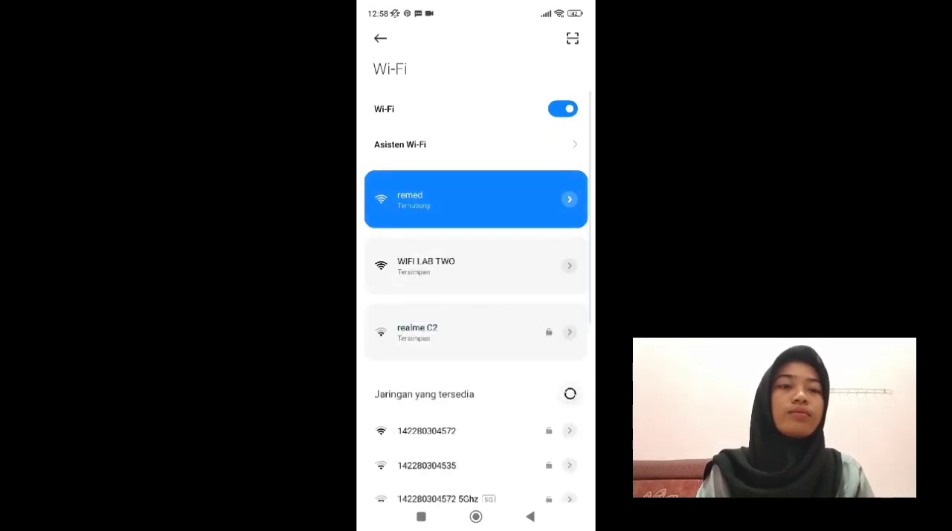
drag(535, 9, 535, 260)
drag(476, 446, 476, 223)
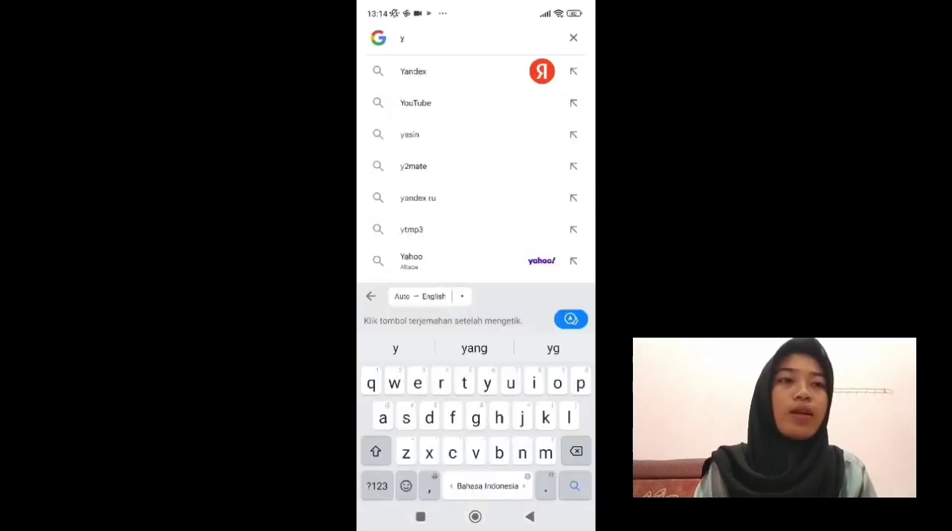
- Load youtube.com from the phone's Google search to test access to the site, and return to the search
text(outube)
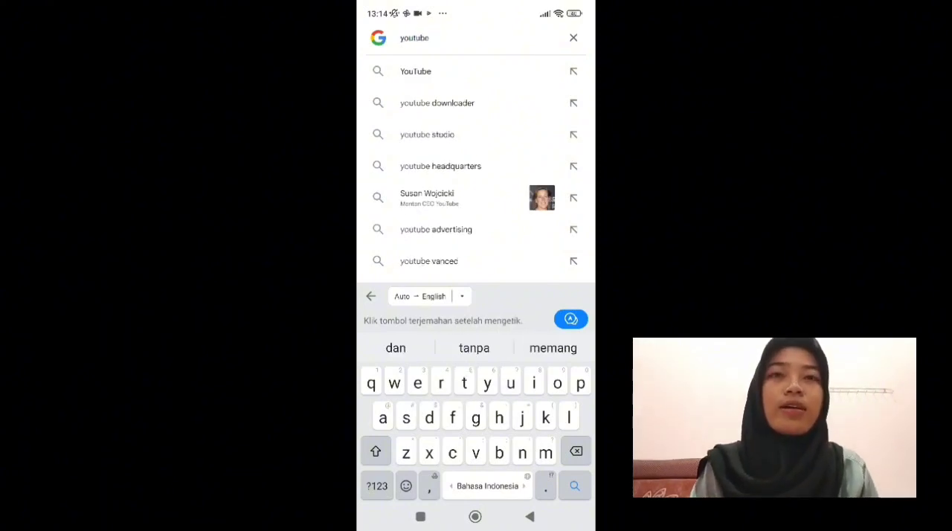
text(.com)
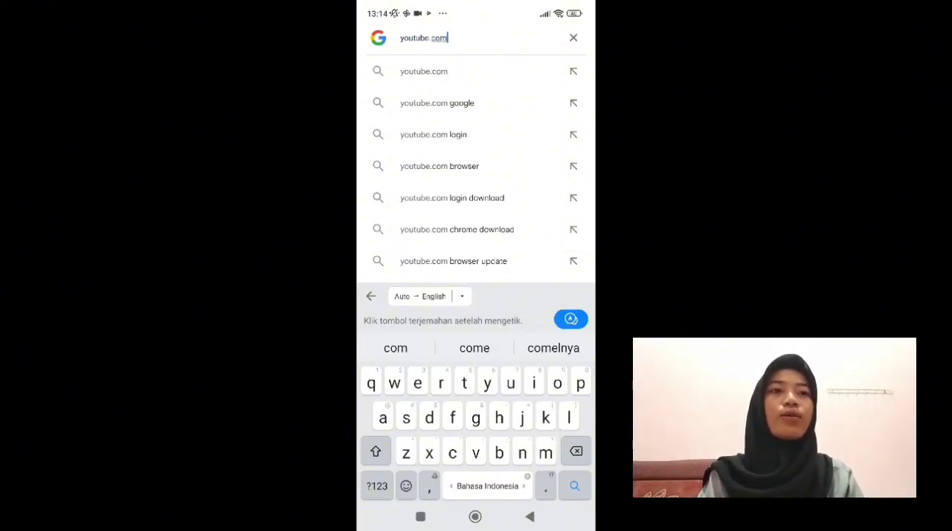
key(Return)
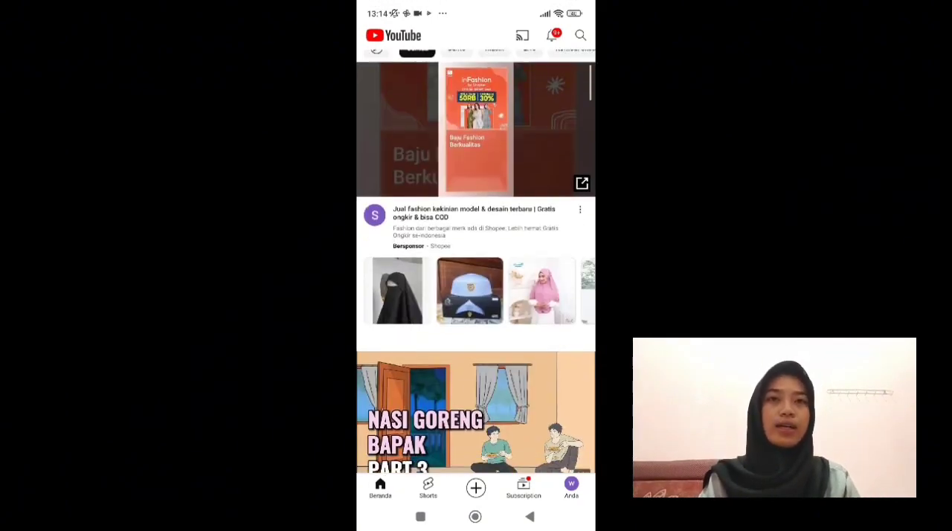
click(530, 517)
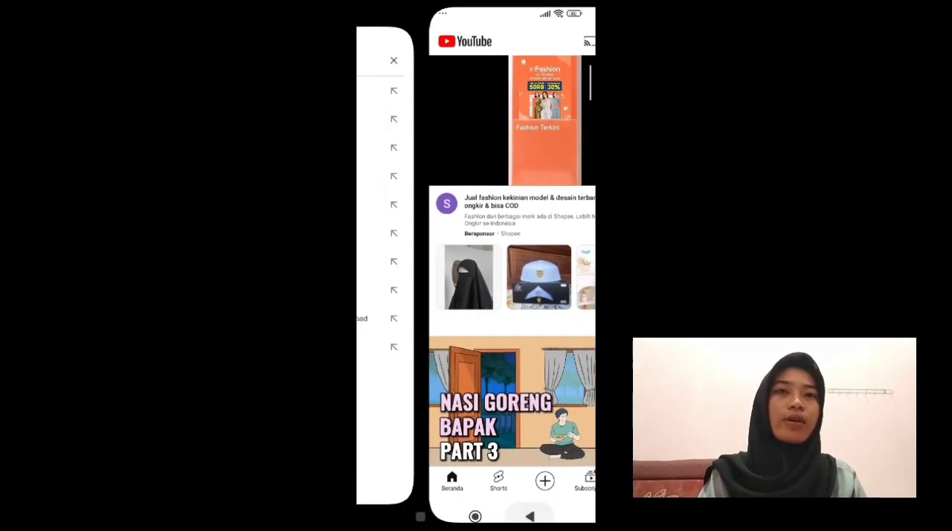
click(573, 38)
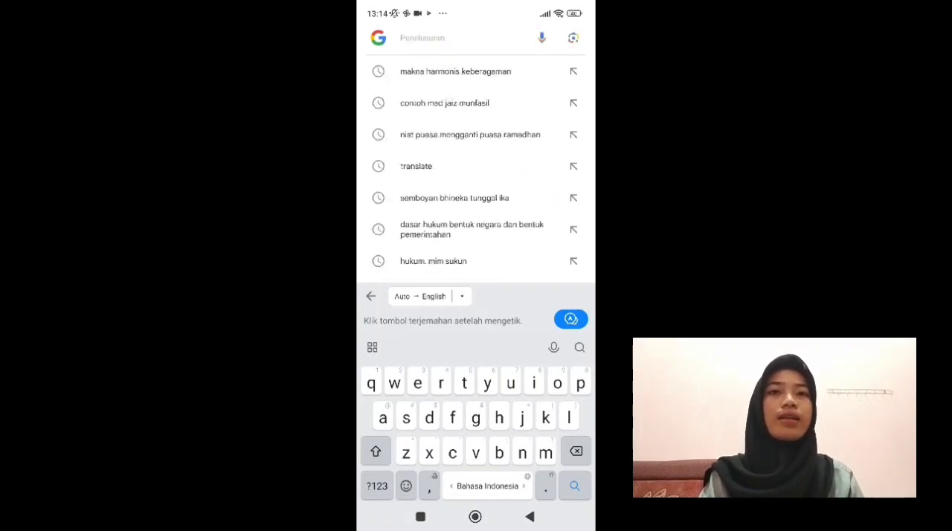
text(bil)
key(BackSpace)
key(BackSpace)
text(ola .net)
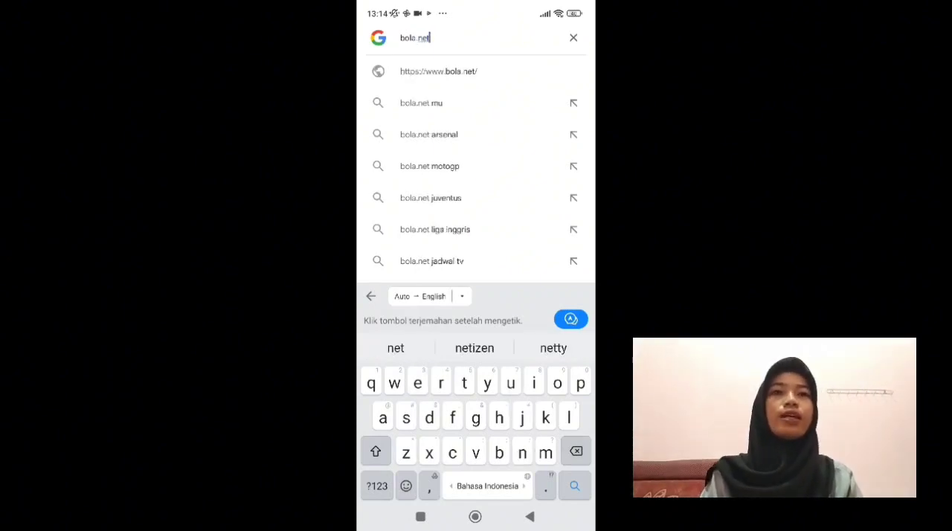
click(439, 71)
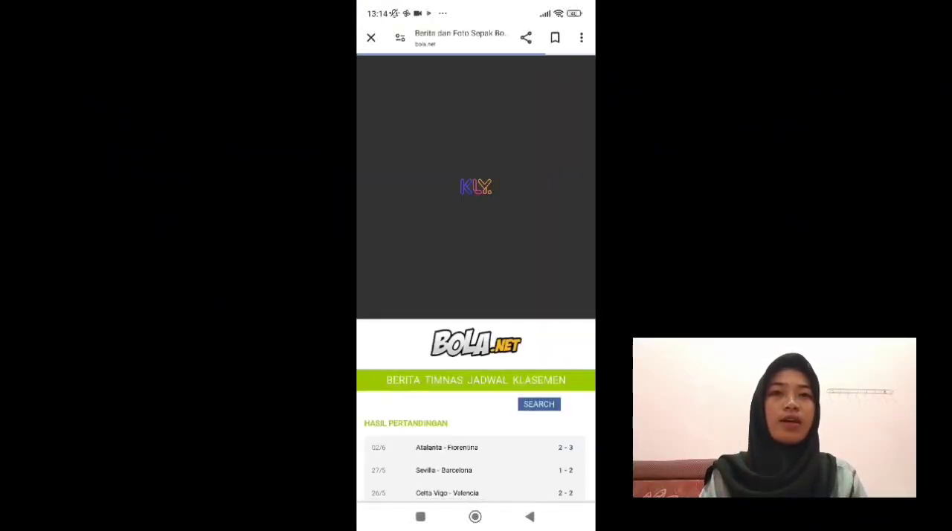
scroll(476, 297, down, 3)
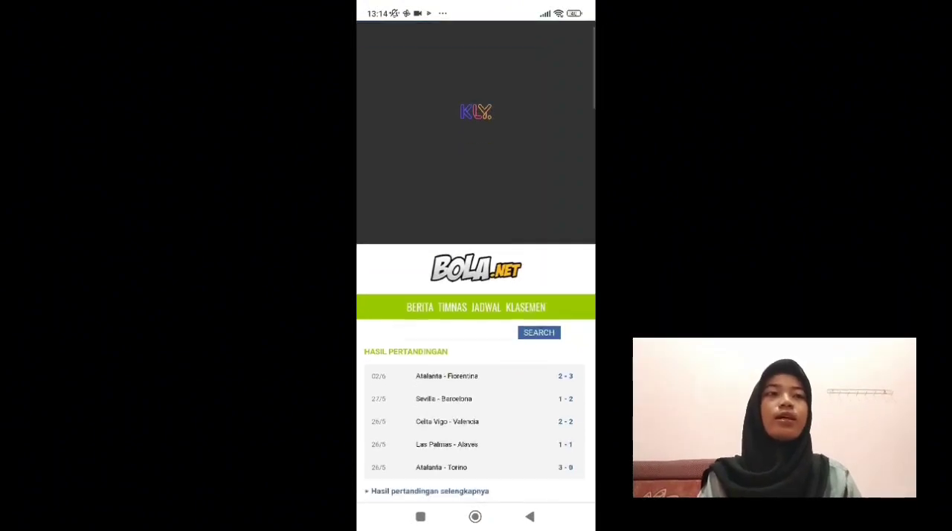
scroll(476, 297, down, 2)
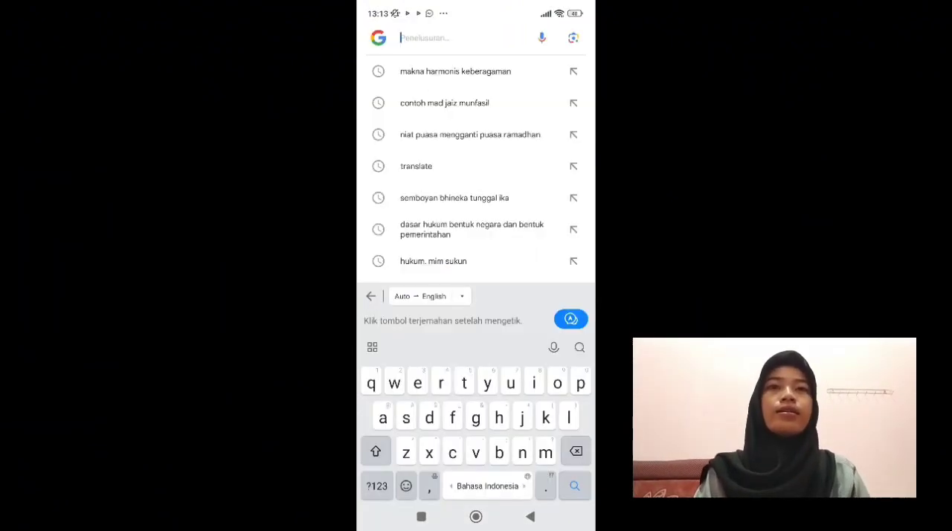
- Search for detik.com on the phone to test access to the site
text(det)
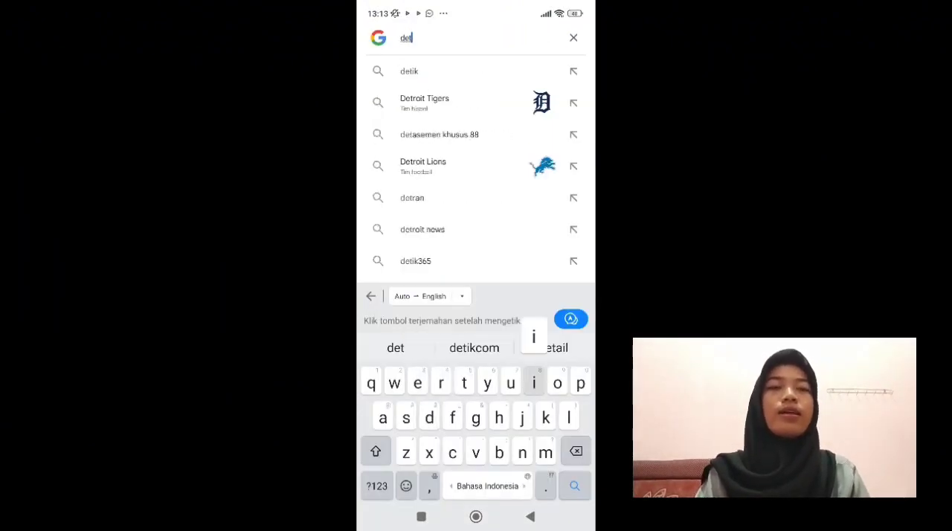
text(ik.)
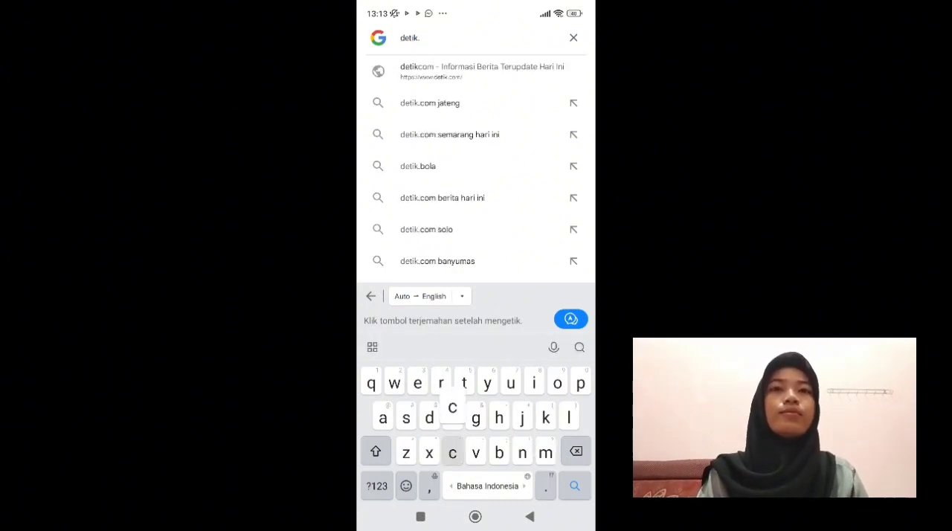
text(com)
key(Return)
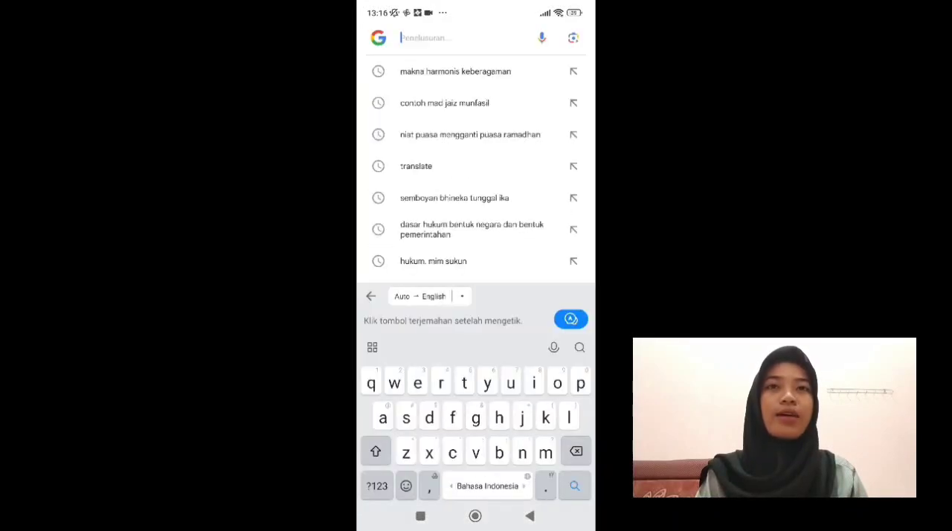
- Search Google for speedtest on the phone and run its internet speed test
text(spee)
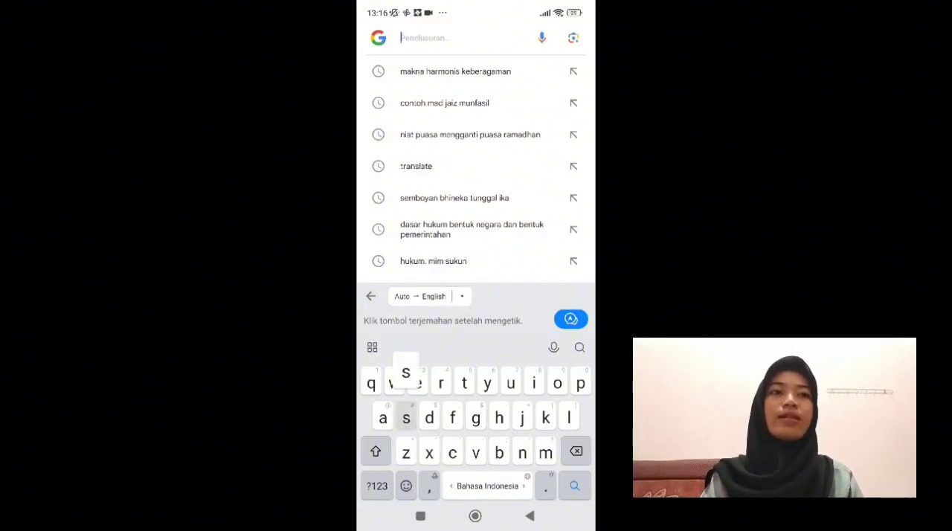
text(d)
click(418, 71)
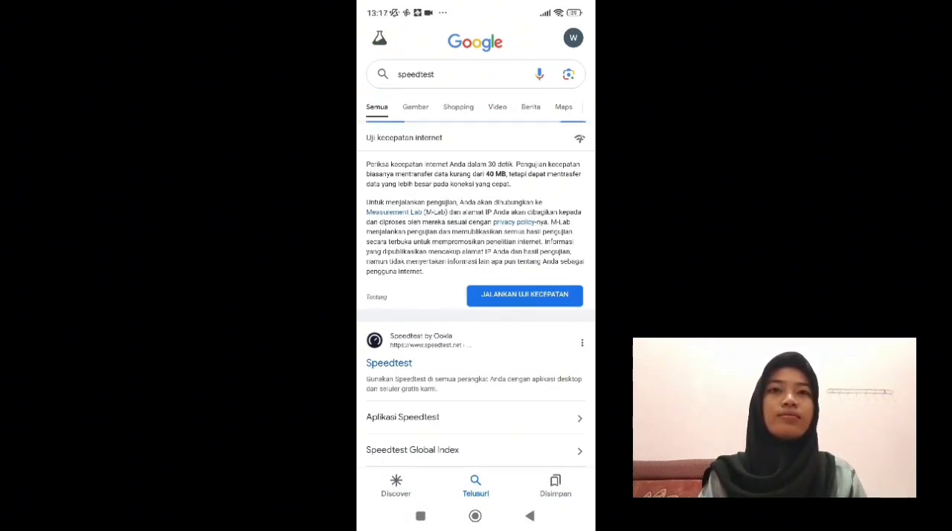
click(524, 295)
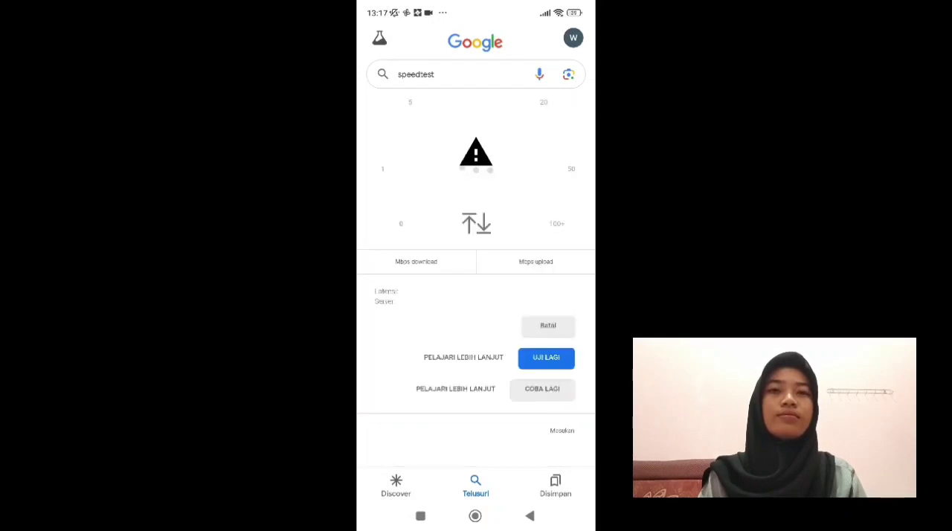